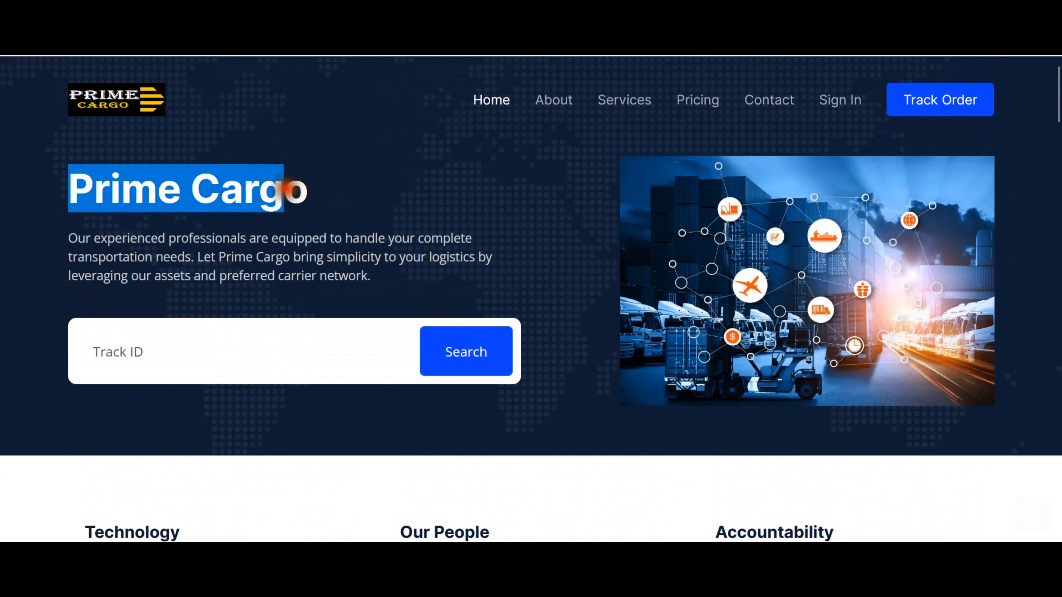
# Highlight the word 'Cargo' in the Prime Cargo heading, then clear the selection.
pyautogui.click(298, 191)
pyautogui.doubleClick(109, 193)
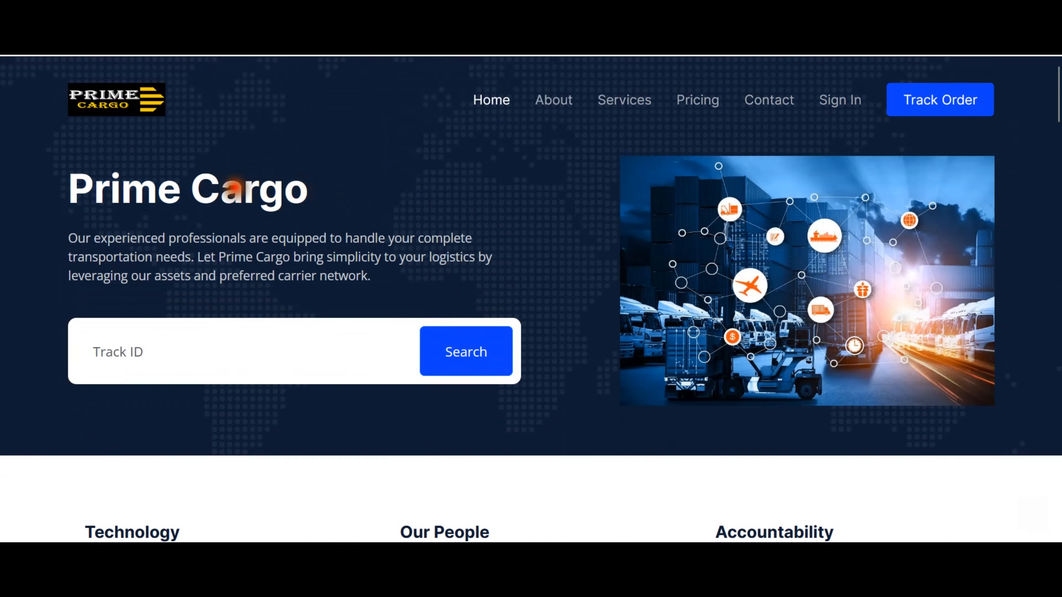
pyautogui.doubleClick(234, 188)
pyautogui.click(385, 196)
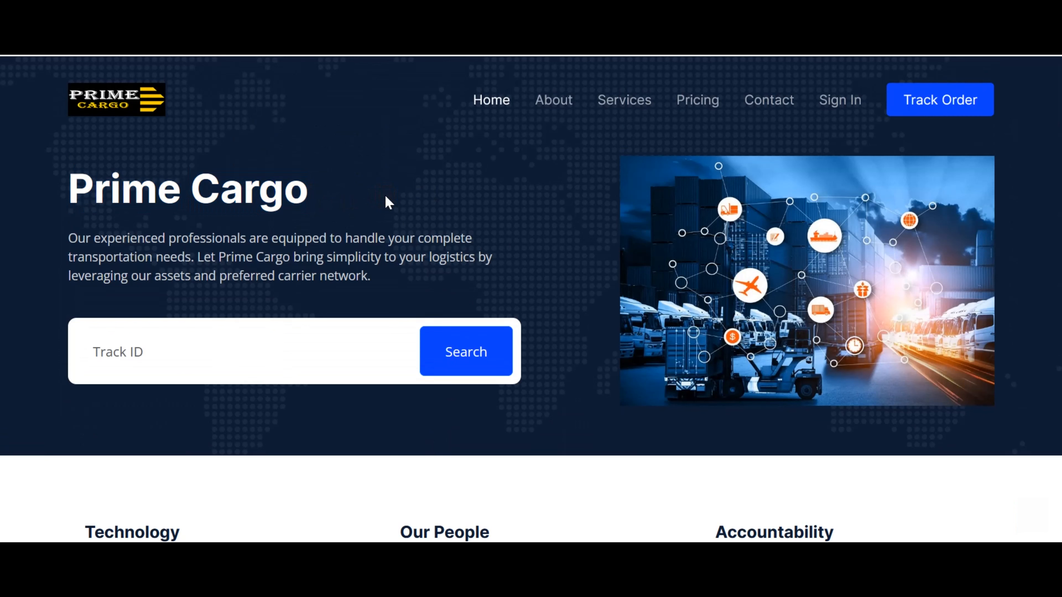
# Scroll down through the public home page and back up to the top.
pyautogui.scroll(-6, 388, 204)
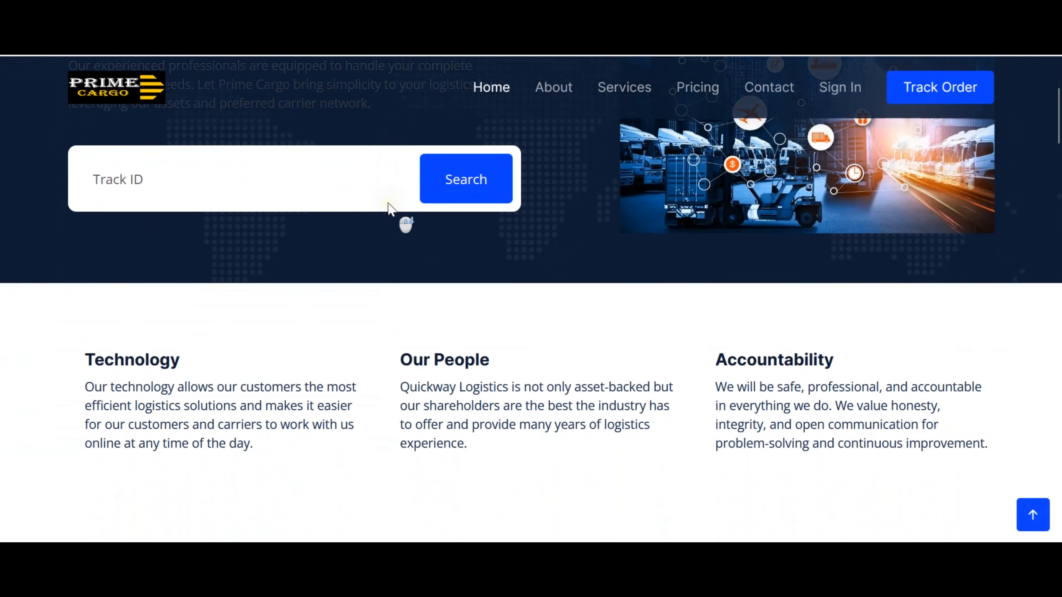
pyautogui.scroll(-2, 392, 209)
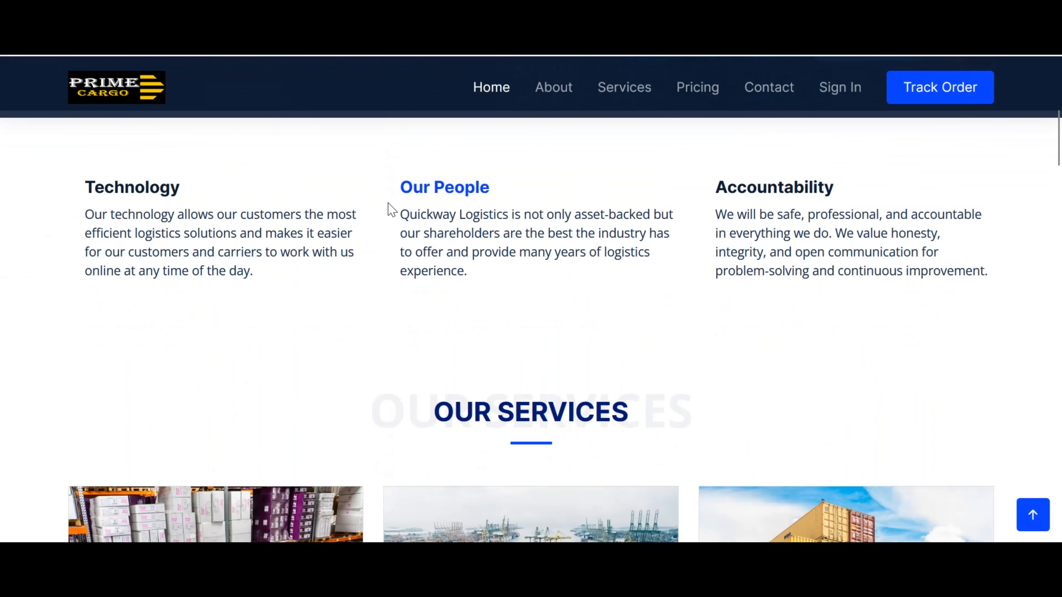
pyautogui.scroll(-10, 388, 203)
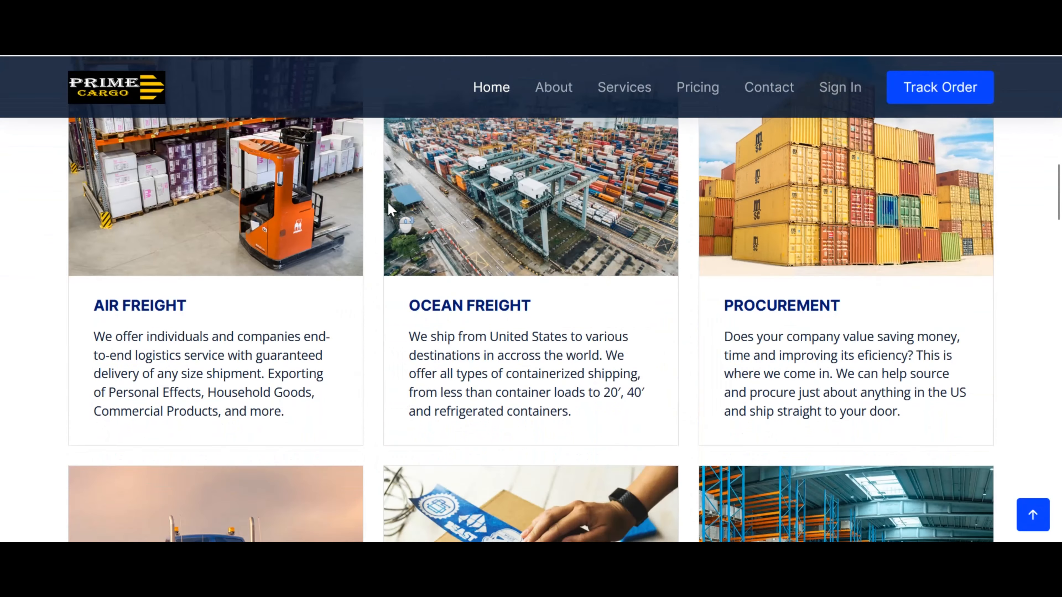
pyautogui.scroll(-13, 388, 208)
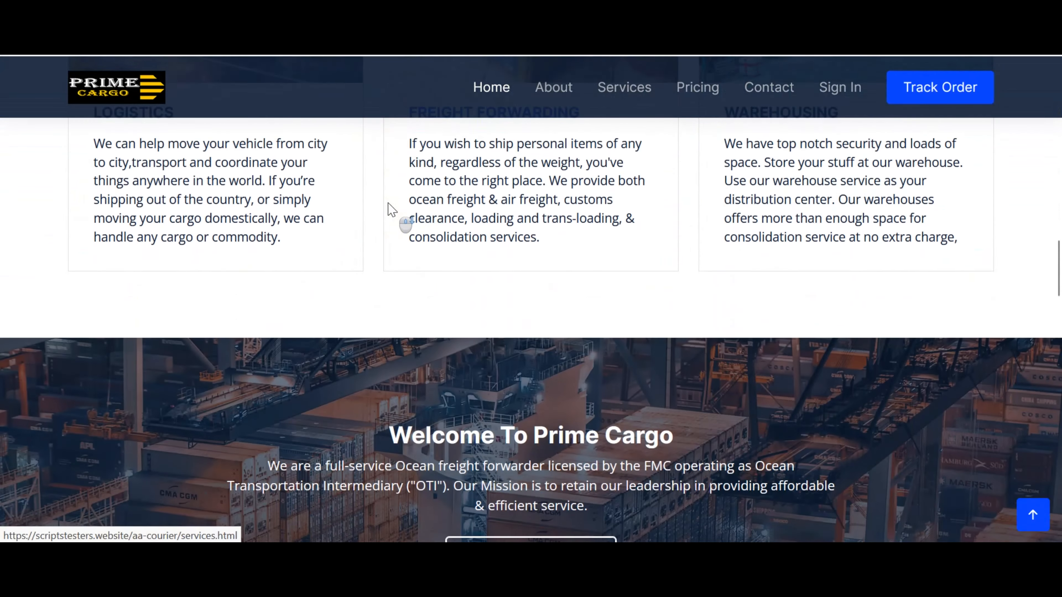
pyautogui.scroll(-20, 388, 204)
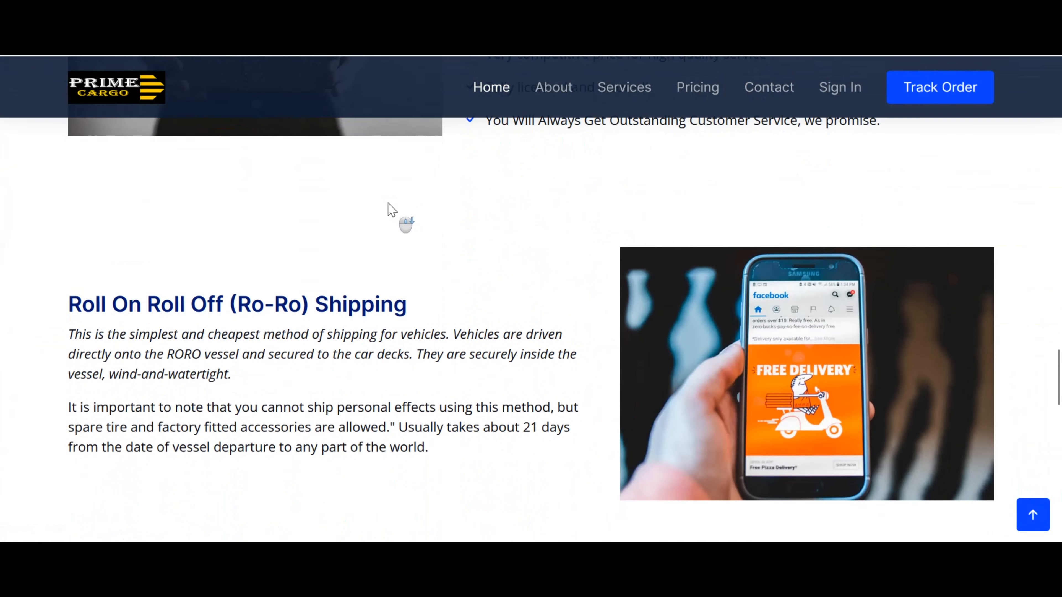
pyautogui.scroll(-4, 391, 210)
pyautogui.scroll(-4, 376, 230)
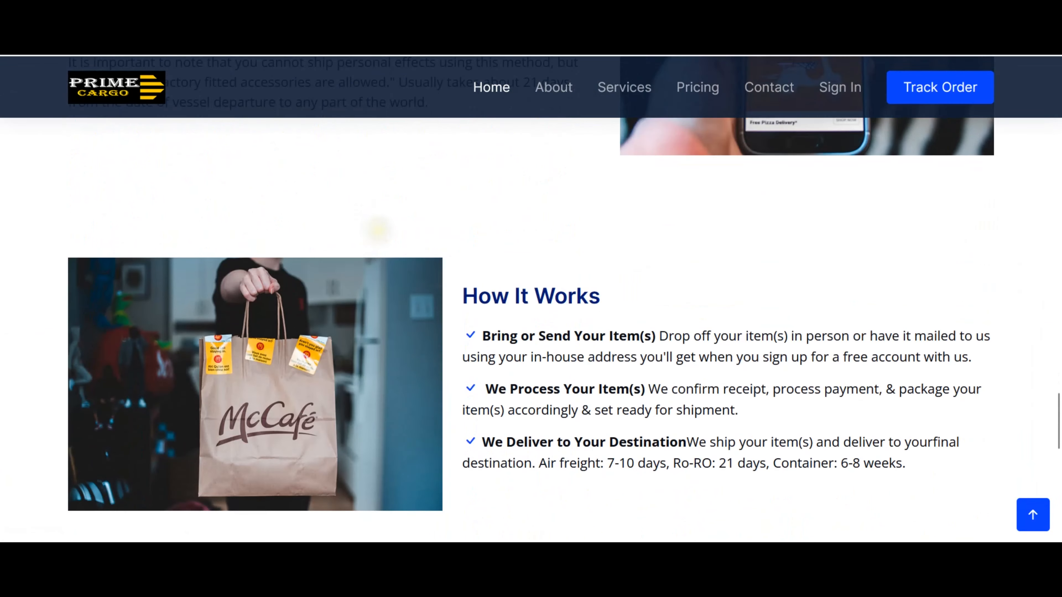
pyautogui.scroll(-14, 378, 229)
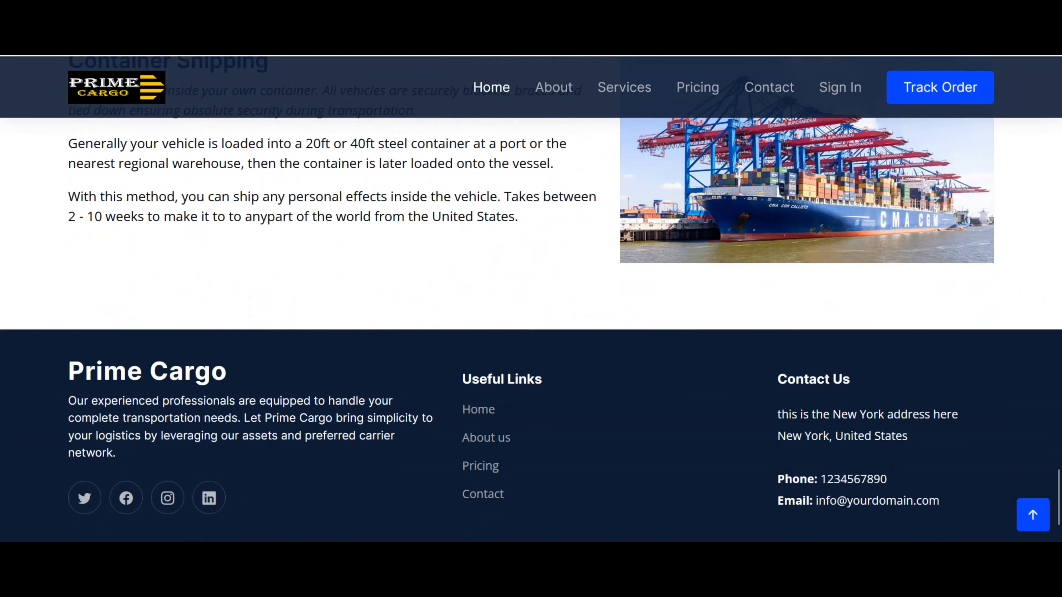
pyautogui.scroll(20, 531, 293)
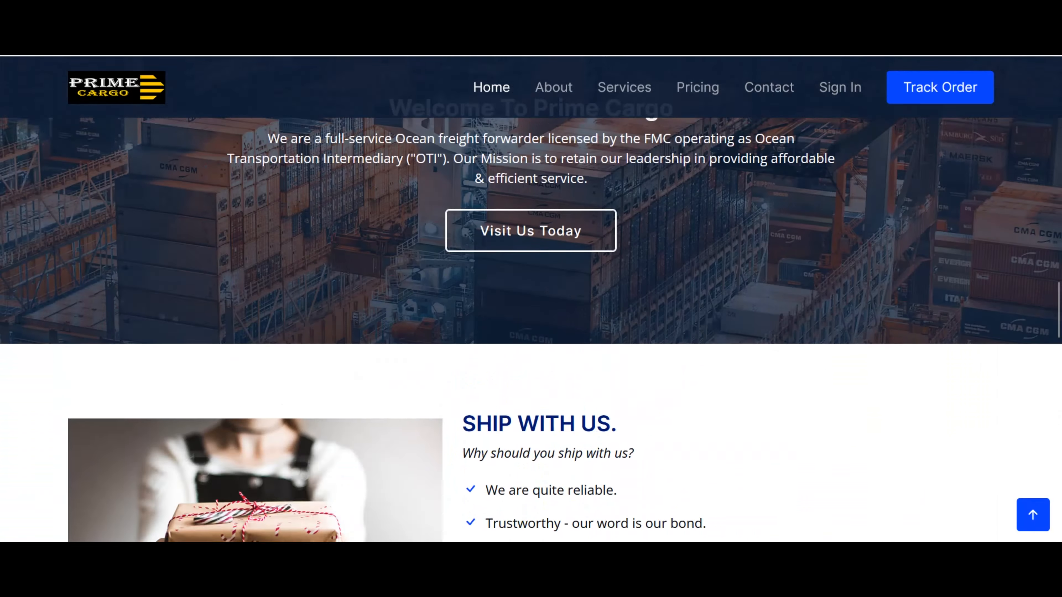
pyautogui.scroll(10, 490, 85)
pyautogui.scroll(6, 546, 172)
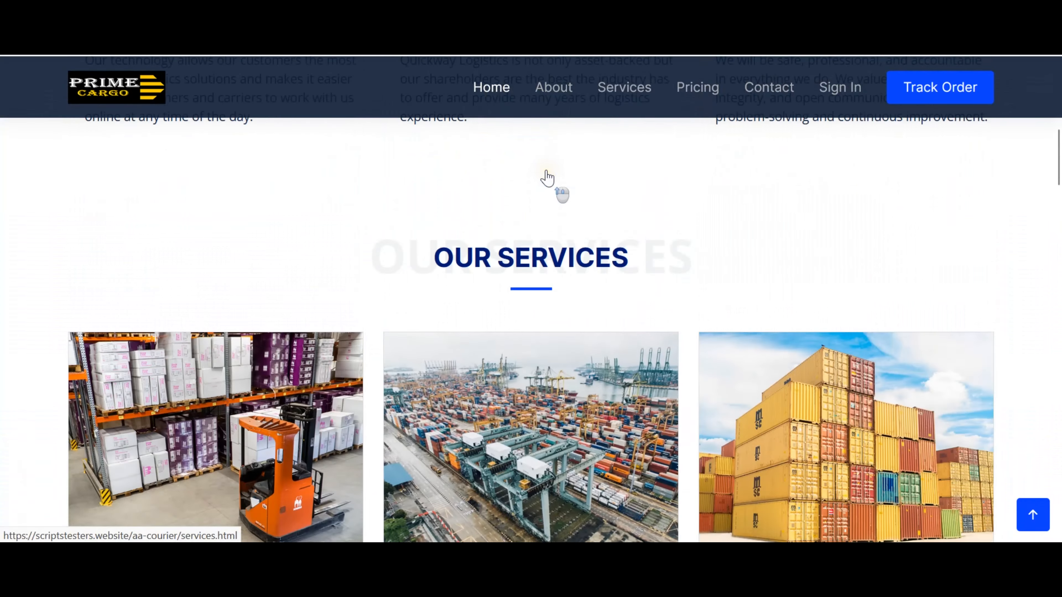
pyautogui.scroll(6, 546, 178)
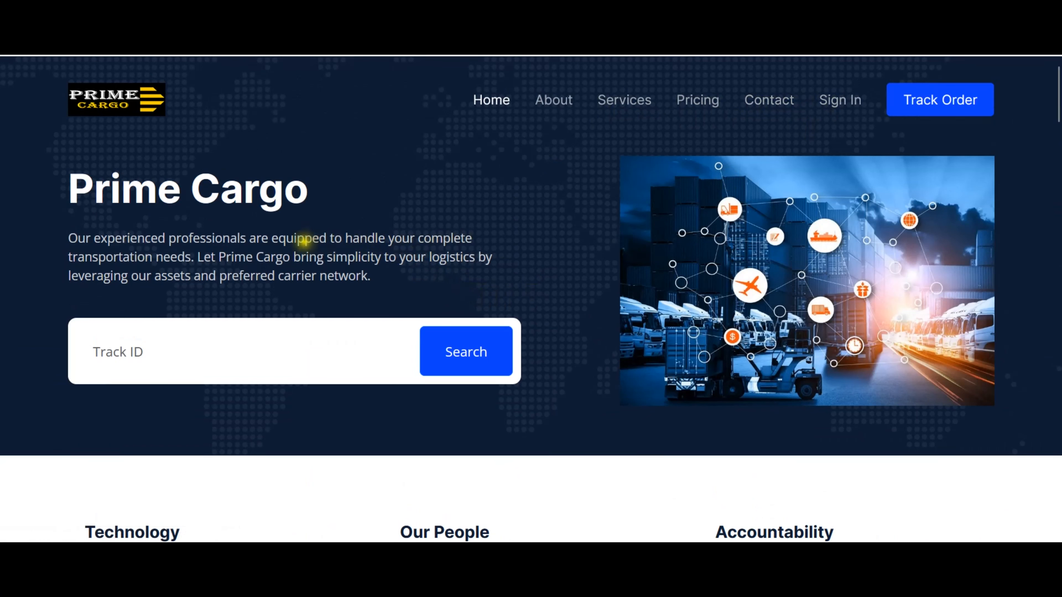
# Select the intro paragraph, clear it, and move on to the admin login page.
pyautogui.tripleClick(304, 239)
pyautogui.click(380, 246)
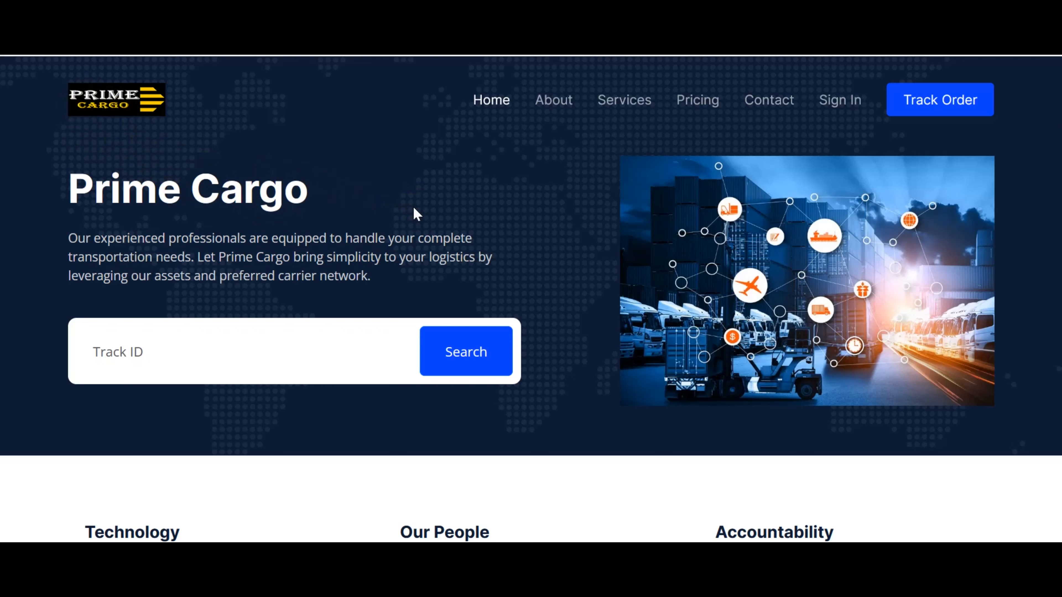
pyautogui.scroll(-2, 418, 218)
pyautogui.scroll(2, 418, 219)
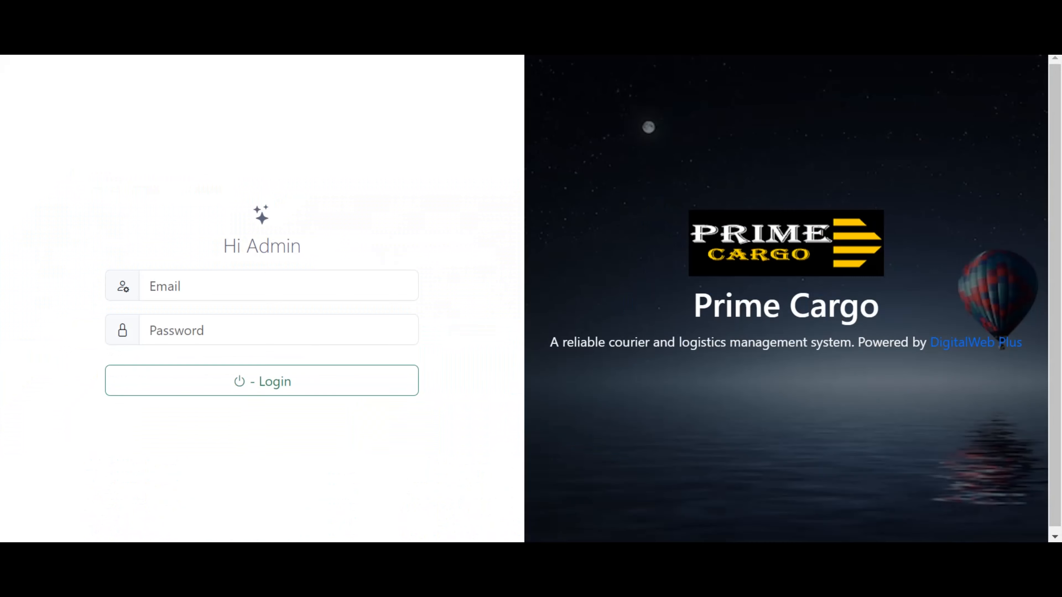
# Log in with the saved admin e-mail and password, dismissing the success and password-breach pop-ups.
pyautogui.click(287, 294)
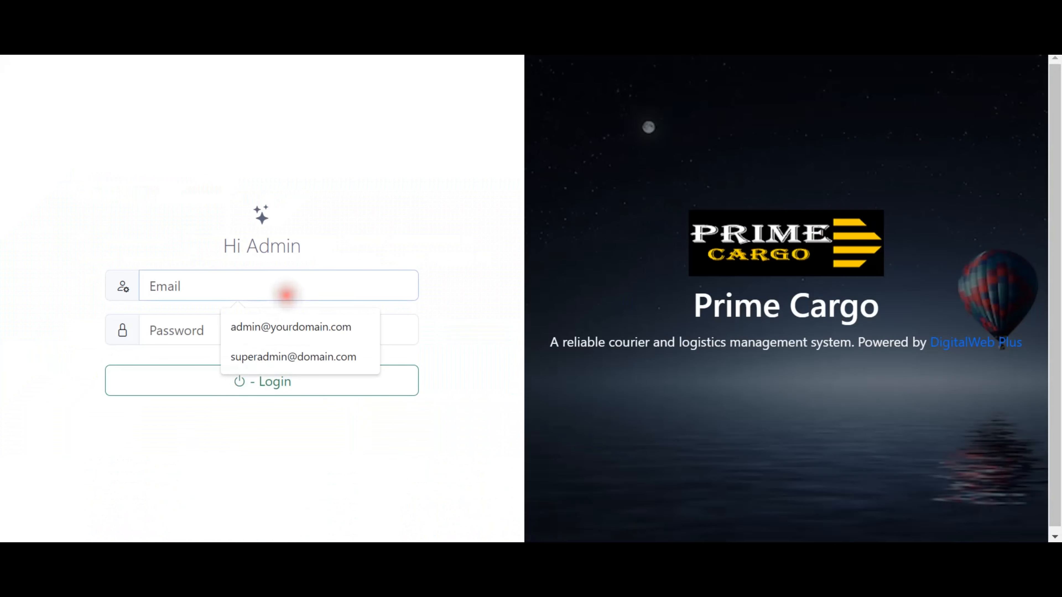
pyautogui.click(297, 327)
pyautogui.click(301, 331)
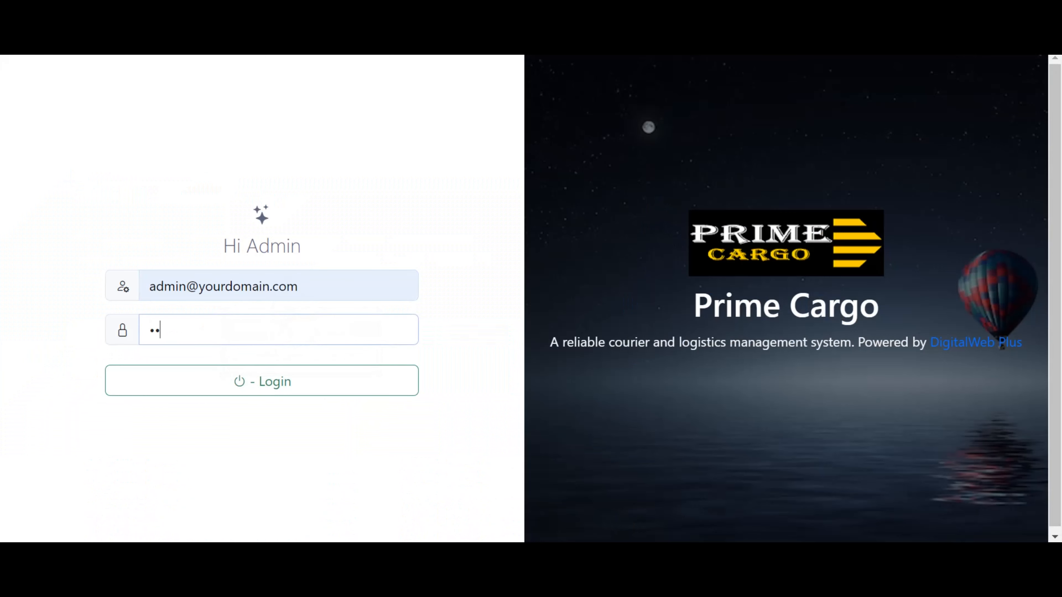
pyautogui.click(294, 381)
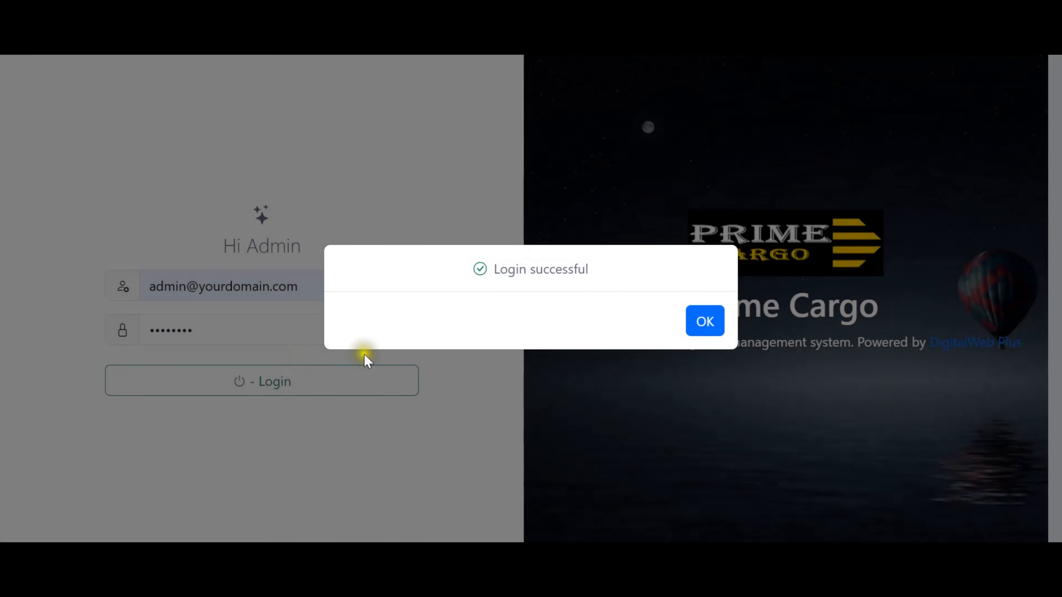
pyautogui.click(697, 327)
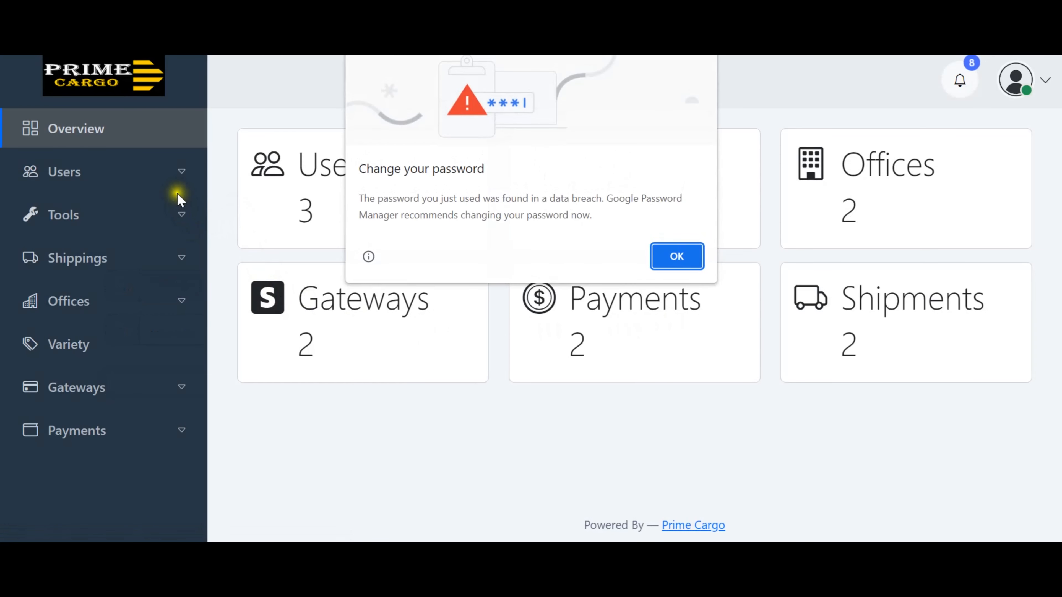
pyautogui.click(659, 254)
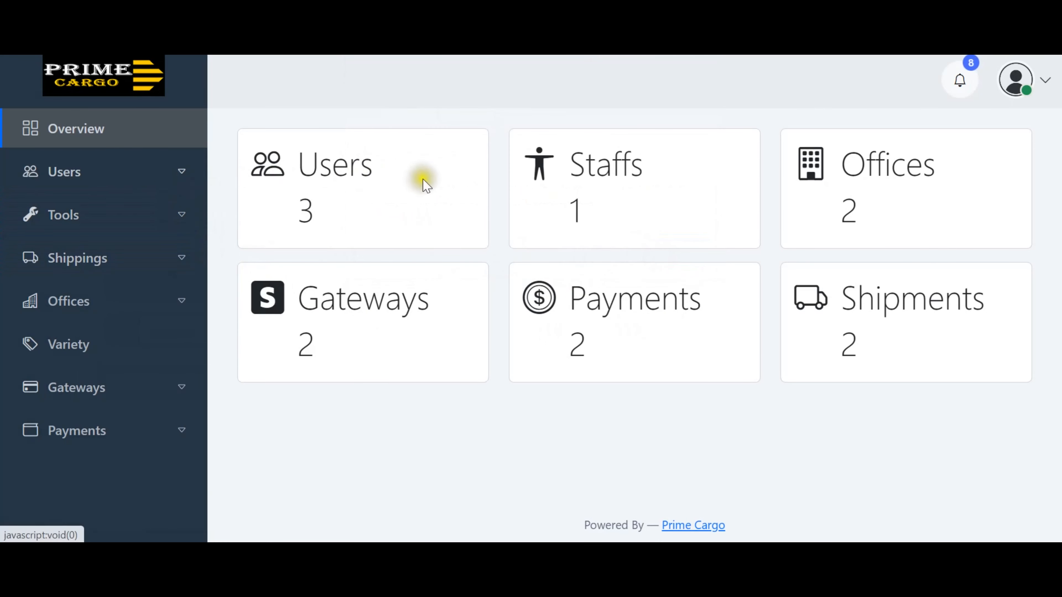
# View Users > All Users, then open Tools > Info for the system information.
pyautogui.click(173, 176)
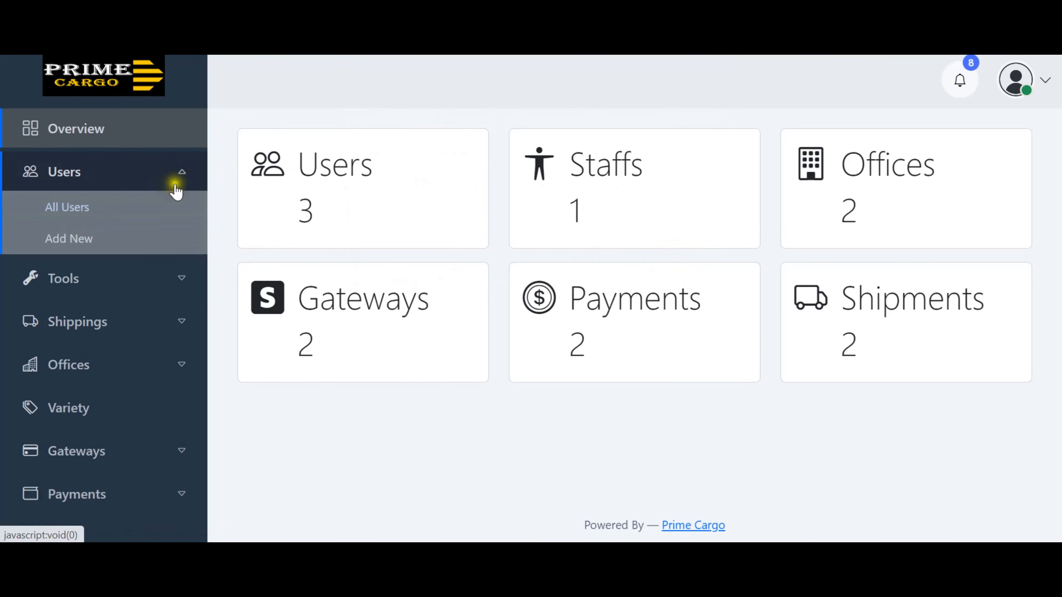
pyautogui.click(137, 221)
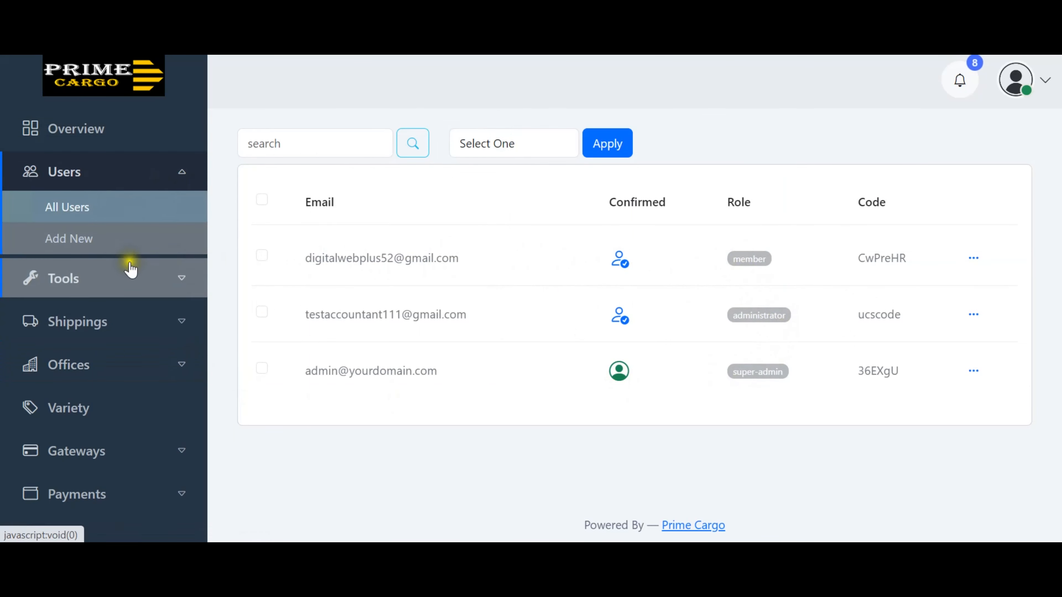
pyautogui.click(186, 278)
pyautogui.click(60, 252)
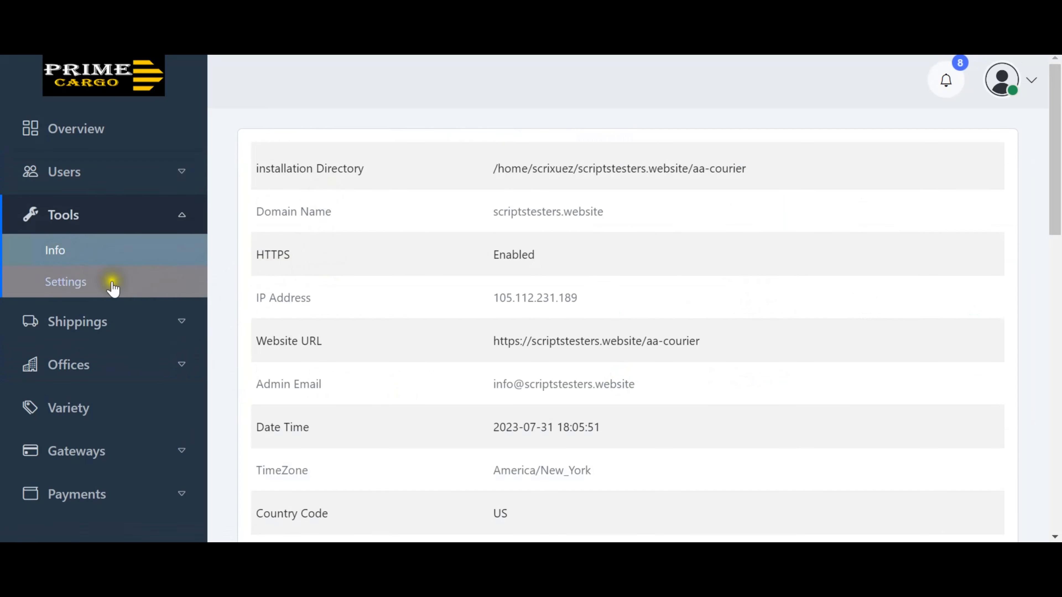
# Inspect the General settings' site name, headline, description and currency fields without changing them.
pyautogui.click(64, 280)
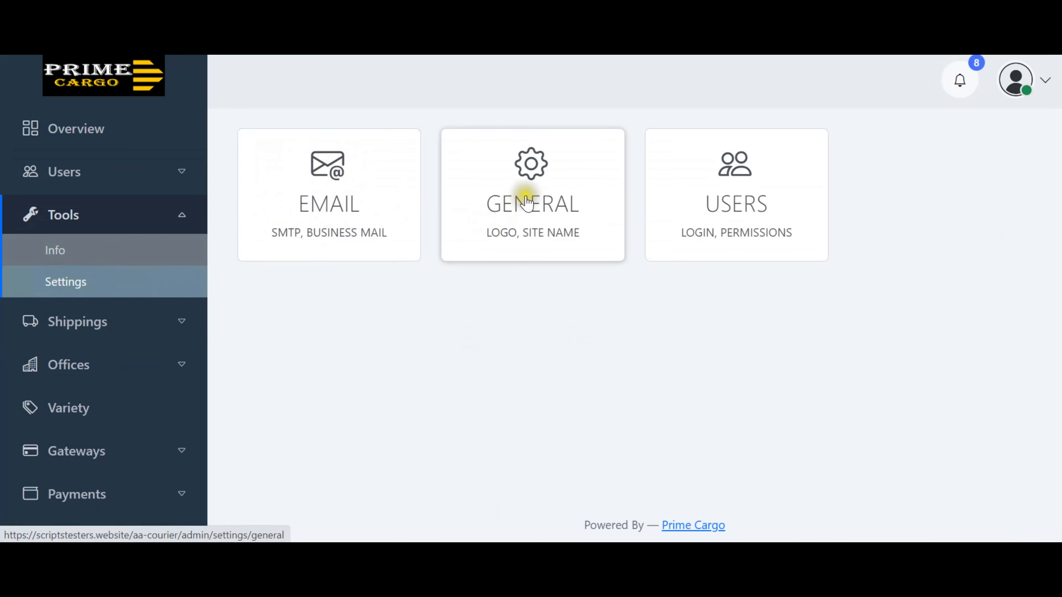
pyautogui.click(536, 223)
pyautogui.scroll(-3, 503, 206)
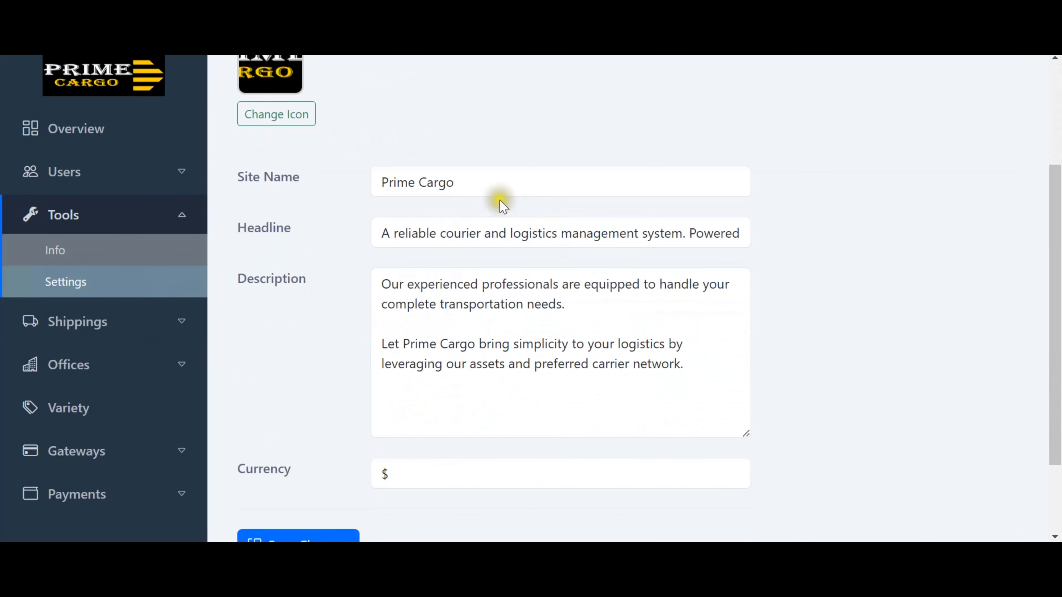
pyautogui.doubleClick(476, 185)
pyautogui.click(477, 220)
pyautogui.click(493, 284)
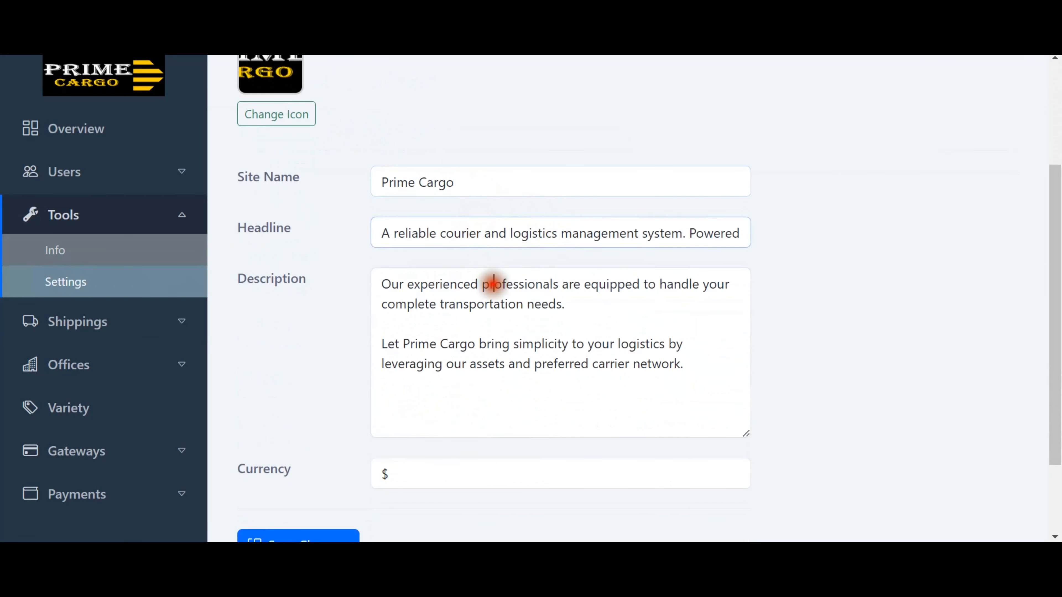
pyautogui.click(442, 479)
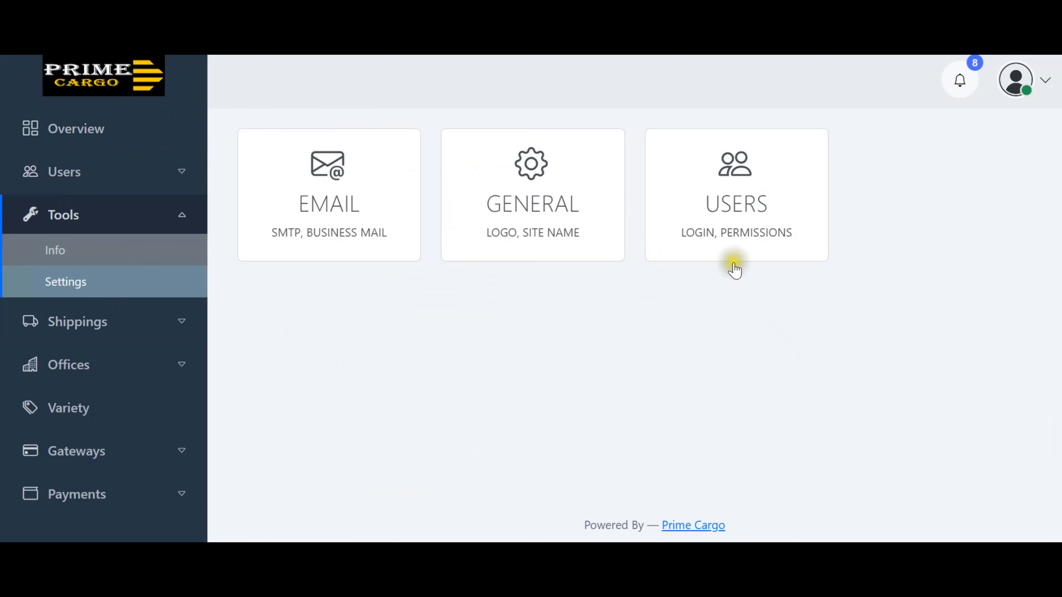
# Open the Users settings, untick username collection, and toggle confirmation emails on then off.
pyautogui.click(741, 217)
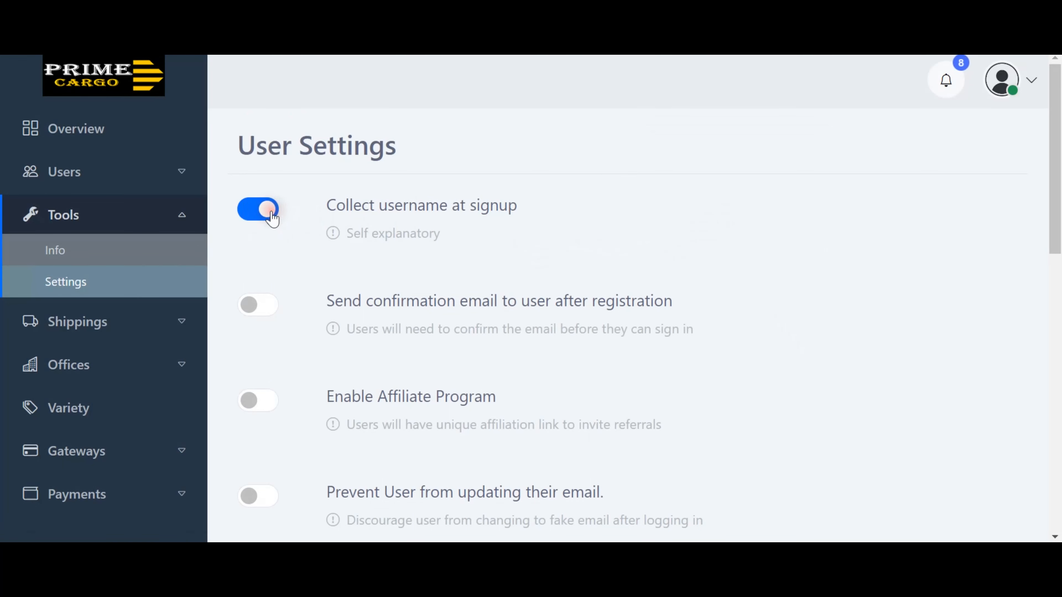
pyautogui.click(256, 219)
pyautogui.scroll(-2, 486, 230)
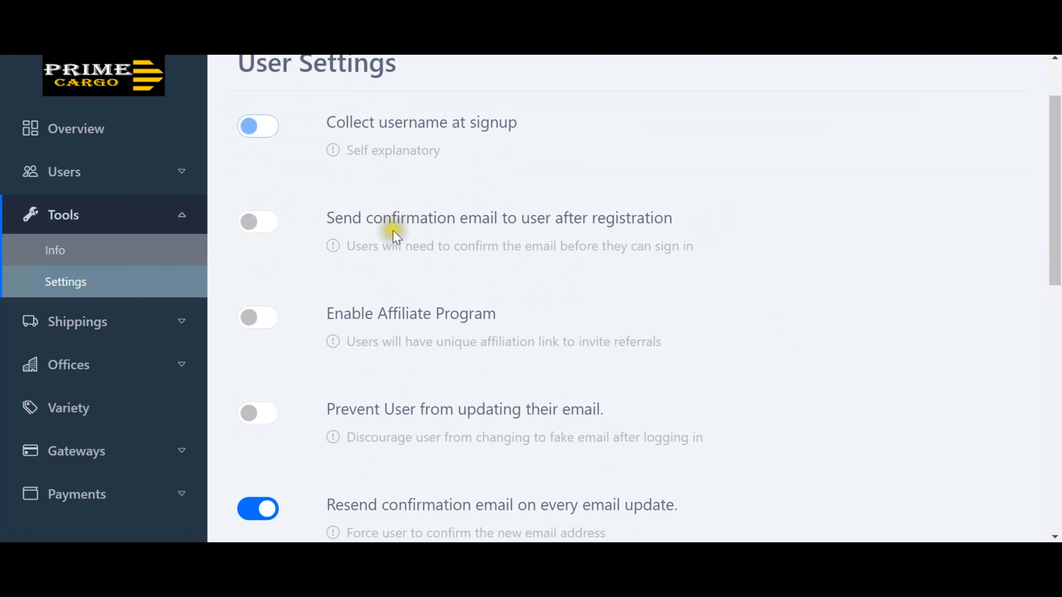
pyautogui.click(273, 226)
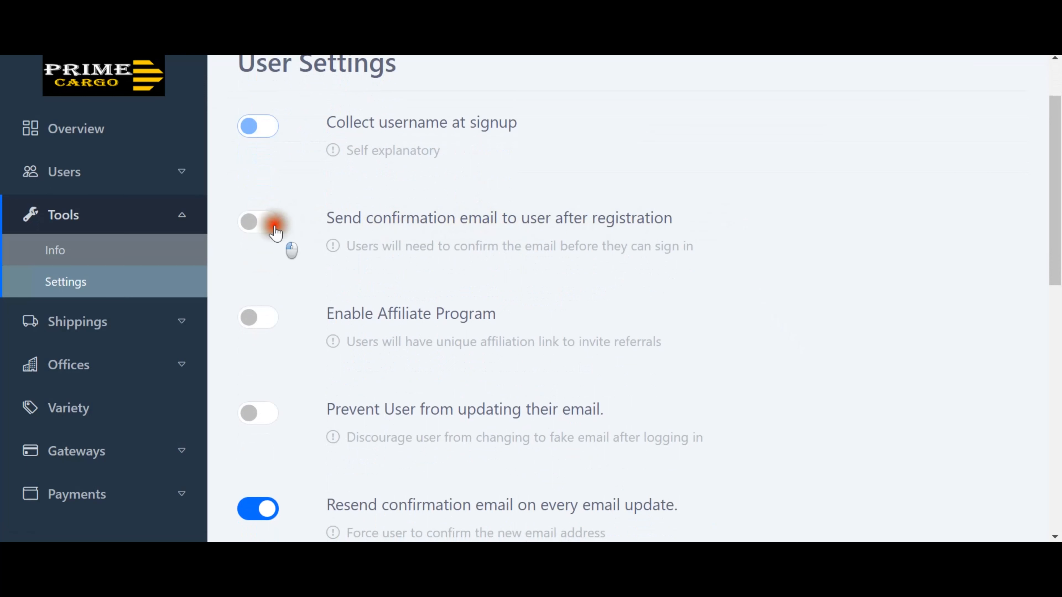
pyautogui.click(274, 226)
# Scroll through the Users settings, inspecting the default role and 7-day unconfirmed-account deletion period.
pyautogui.scroll(-2, 518, 302)
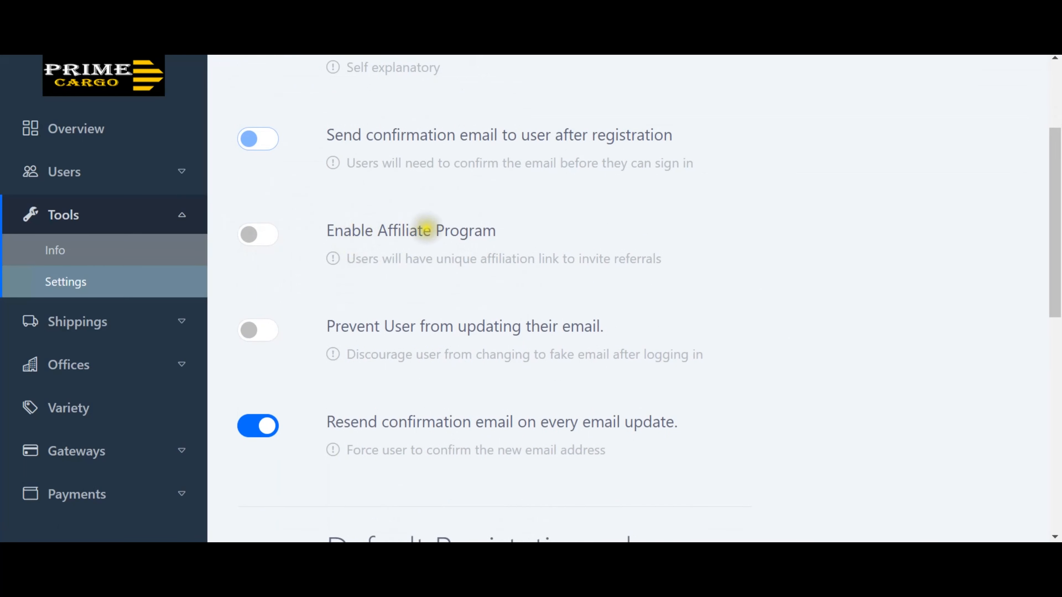
pyautogui.scroll(-2, 424, 260)
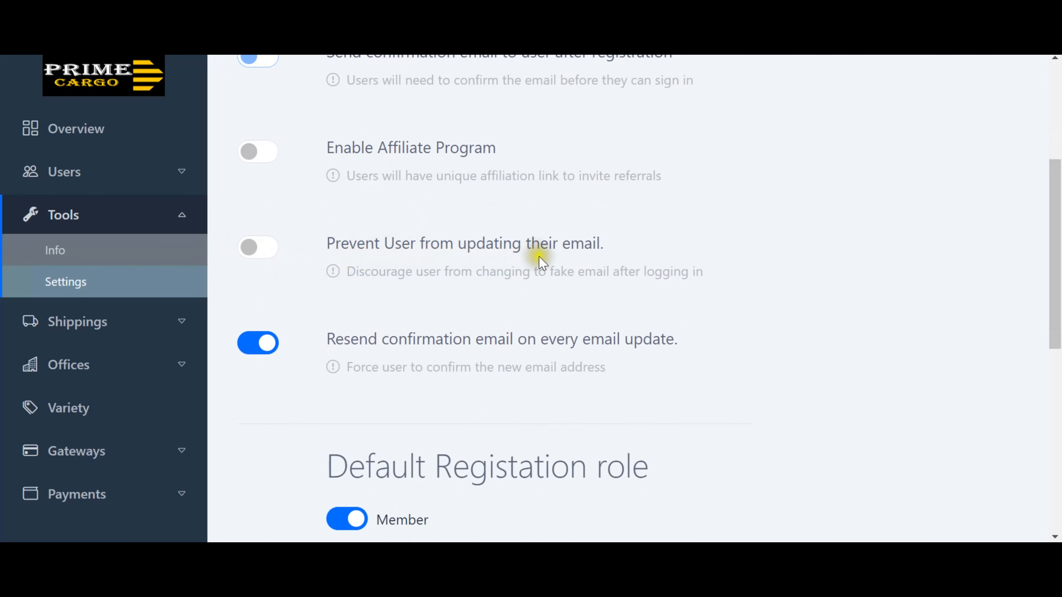
pyautogui.scroll(-2, 542, 264)
pyautogui.scroll(4, 484, 220)
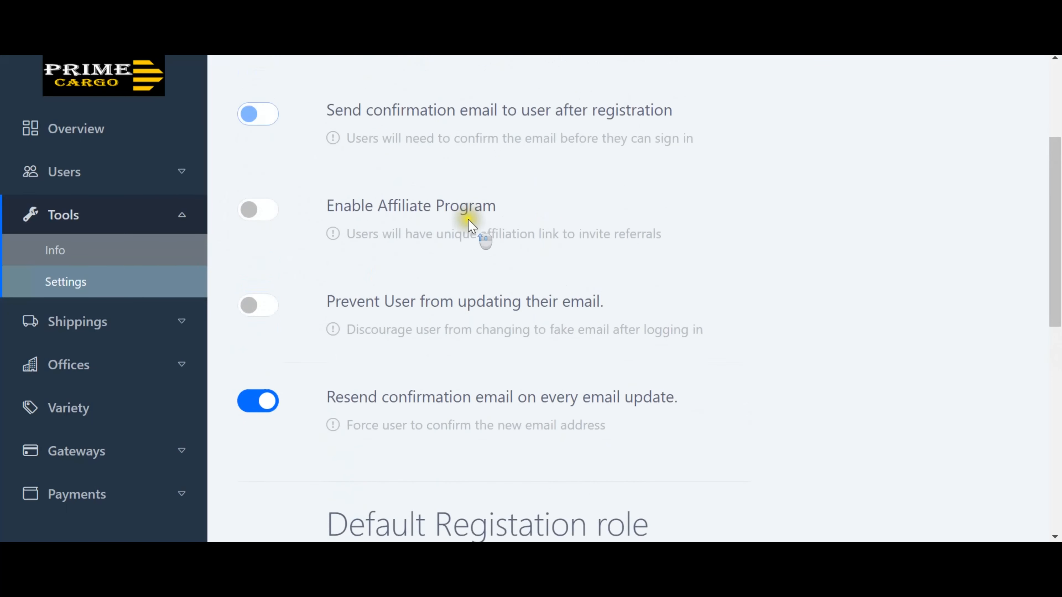
pyautogui.scroll(-4, 468, 226)
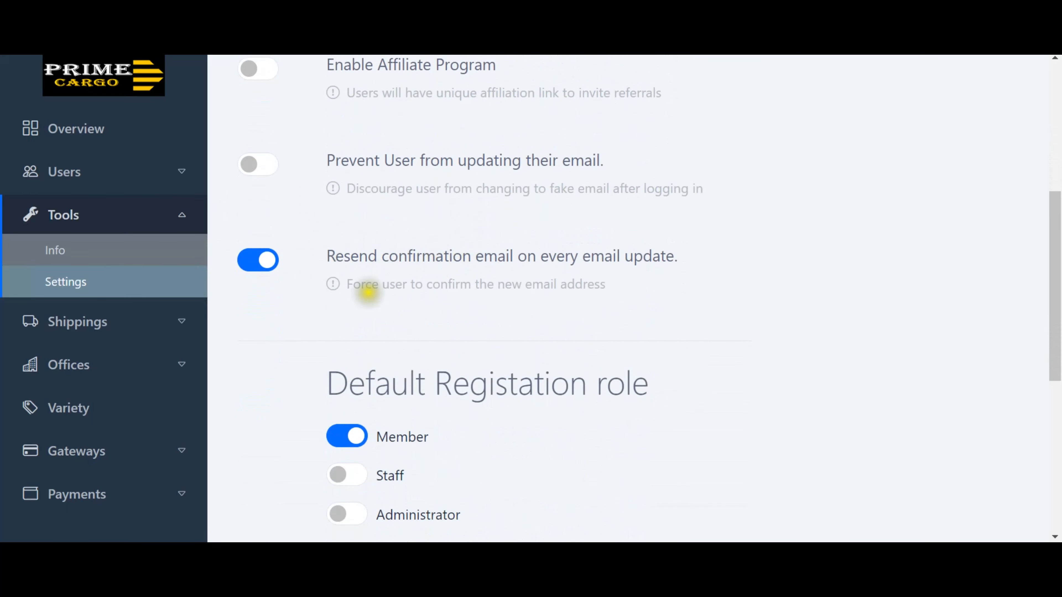
pyautogui.scroll(-4, 634, 259)
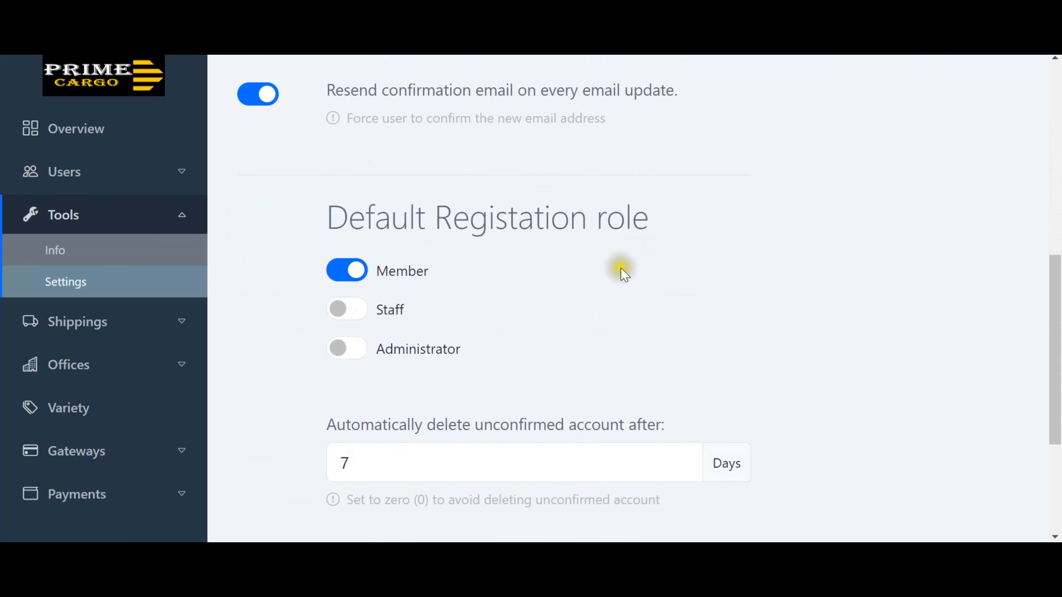
pyautogui.moveTo(350, 211); pyautogui.dragTo(589, 222)
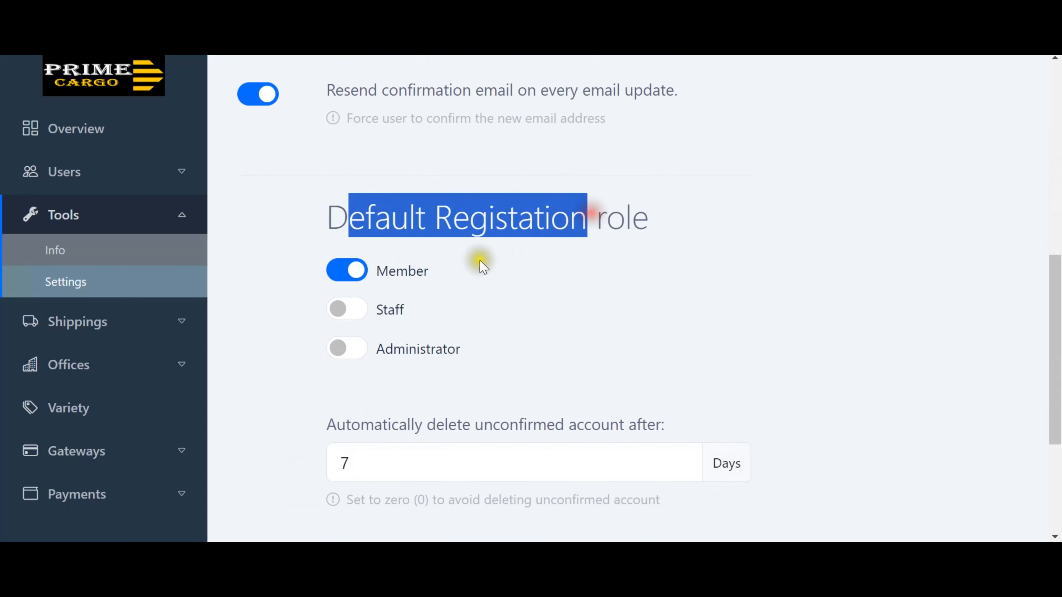
pyautogui.tripleClick(558, 225)
pyautogui.click(563, 218)
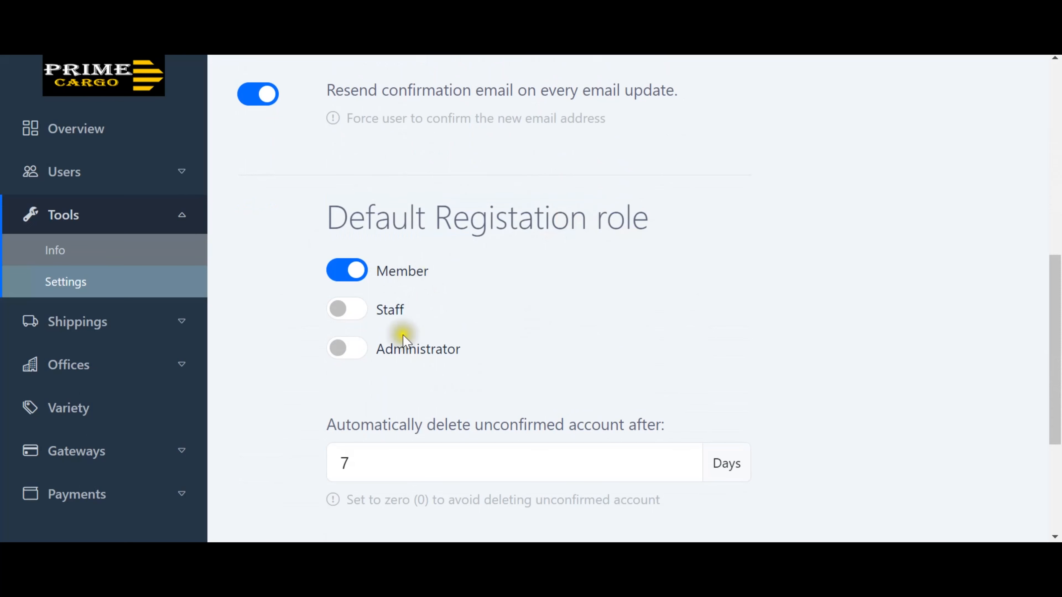
pyautogui.scroll(-4, 594, 341)
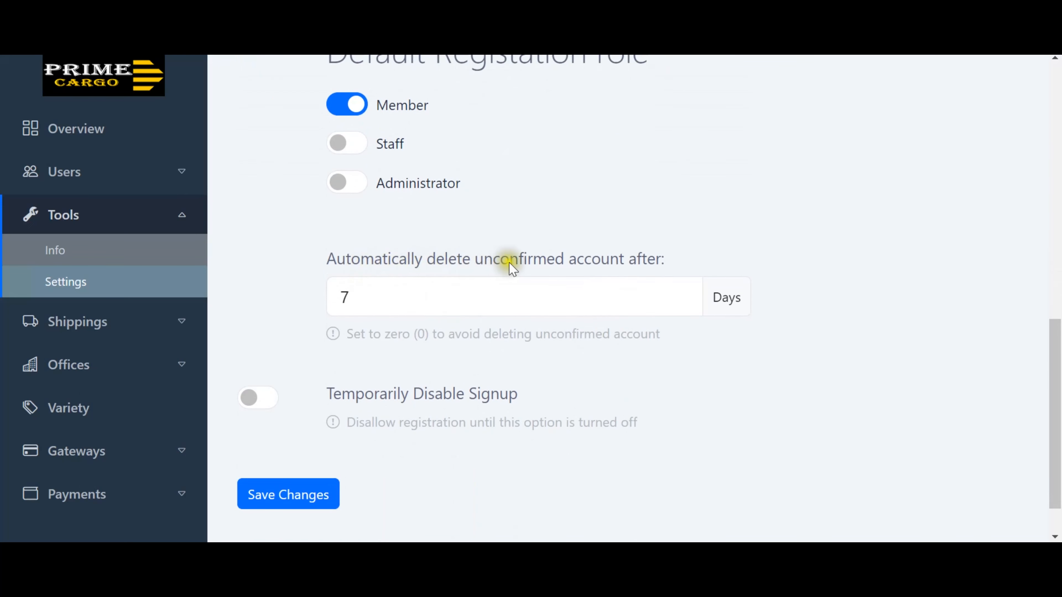
pyautogui.doubleClick(465, 298)
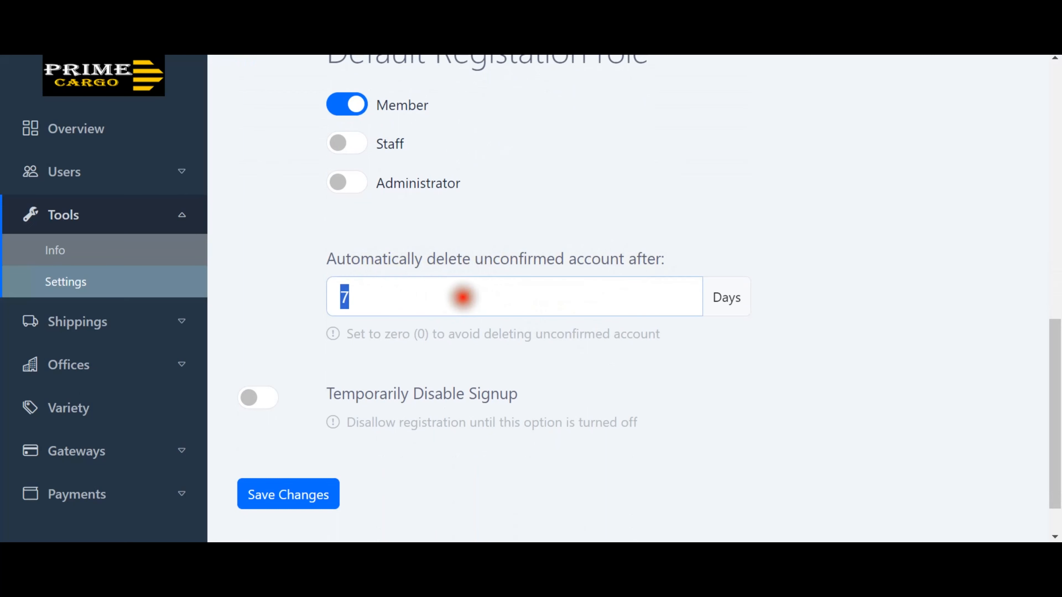
pyautogui.click(644, 261)
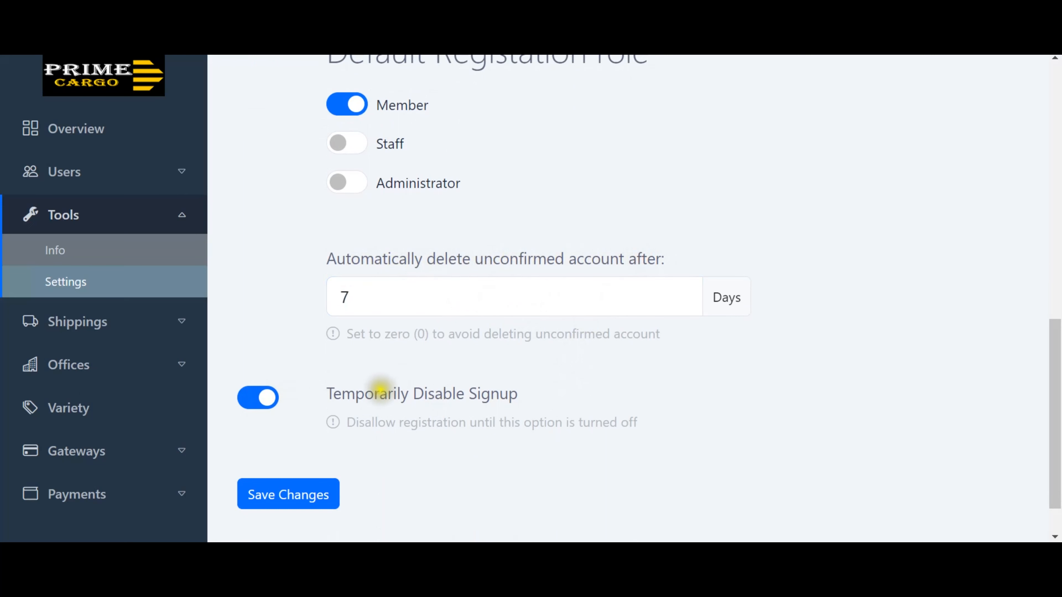
# Toggle Temporarily Disable Signup on and back off, then open Shippings to the Placements list.
pyautogui.click(263, 402)
pyautogui.click(270, 403)
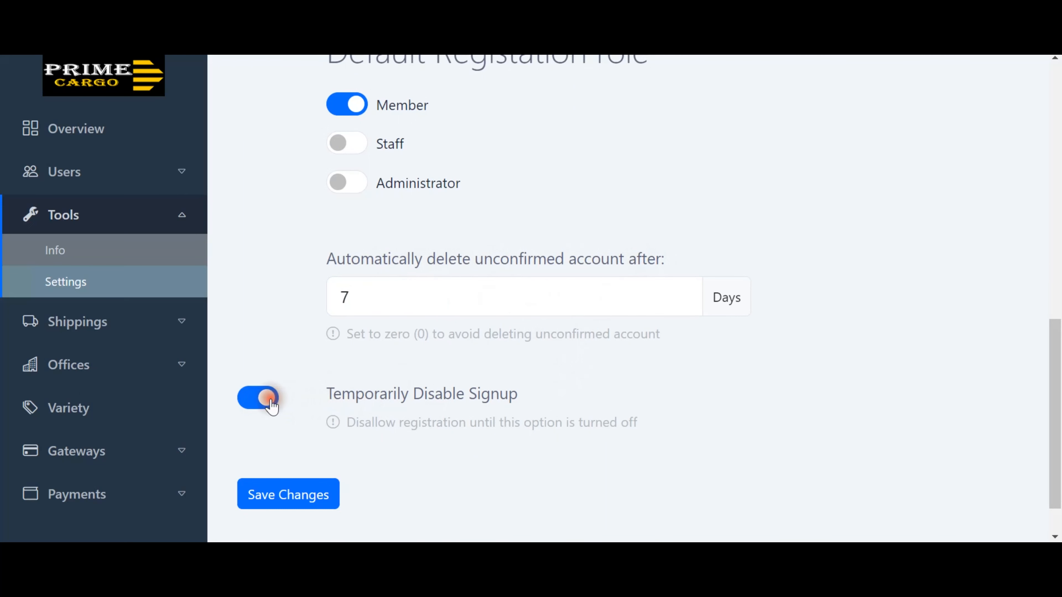
pyautogui.click(249, 406)
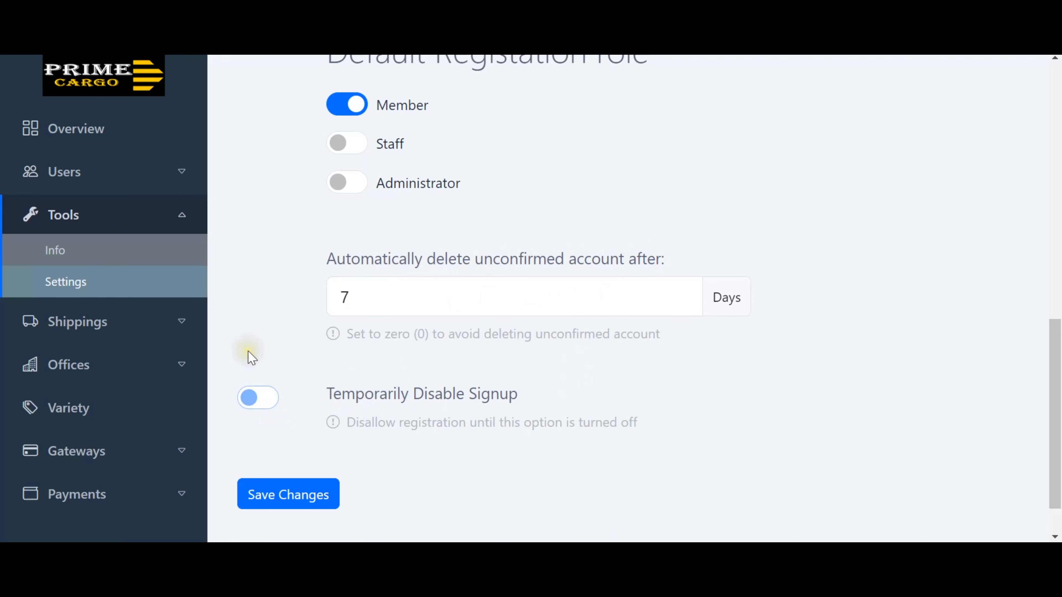
pyautogui.click(180, 325)
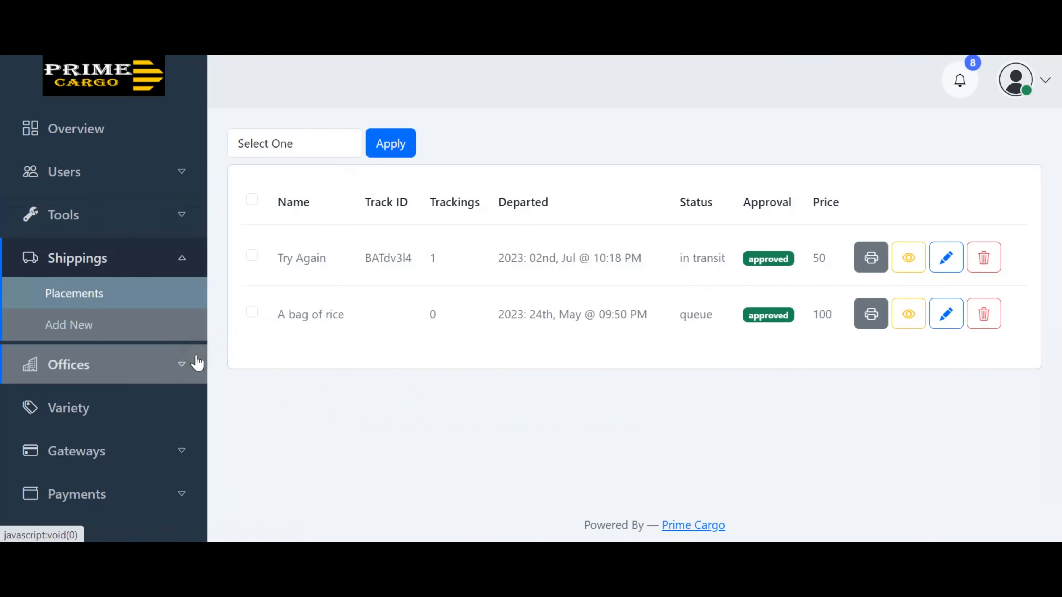
# Review the London and New York offices, then open the blank Add New office form.
pyautogui.click(184, 370)
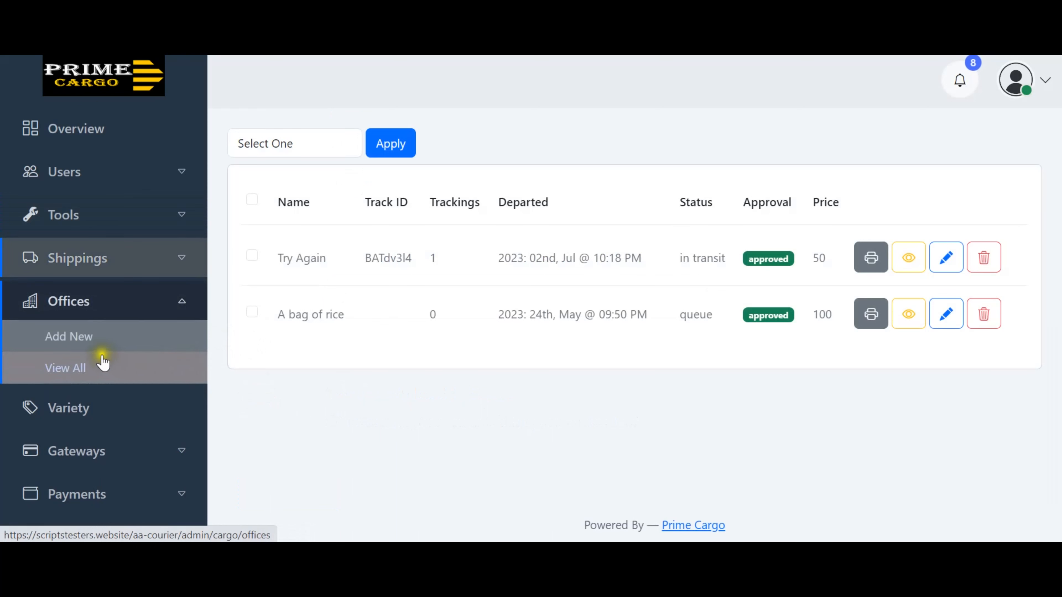
pyautogui.click(77, 368)
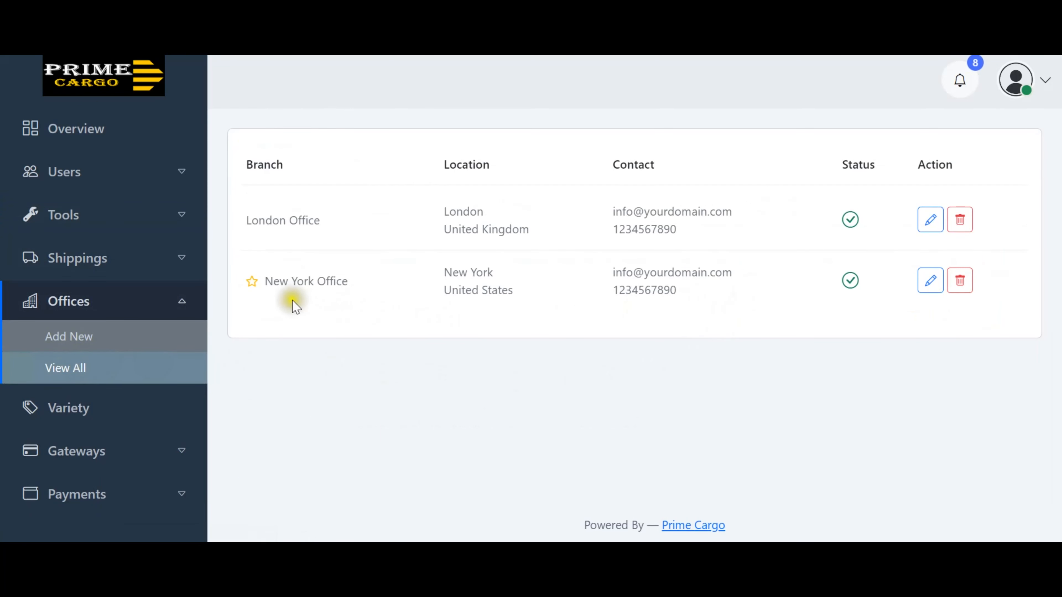
pyautogui.scroll(1, 424, 235)
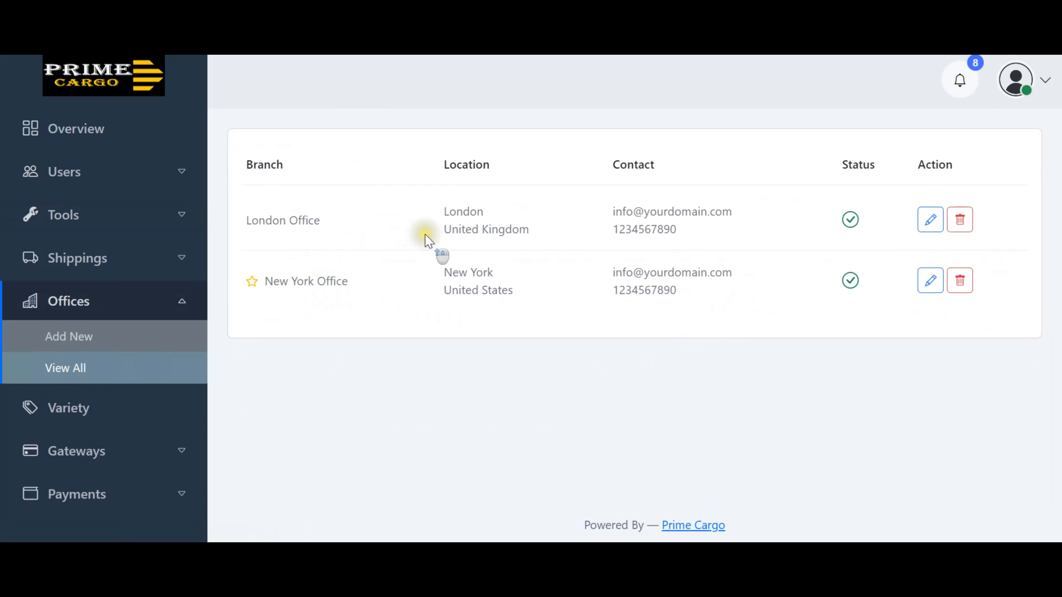
pyautogui.click(97, 337)
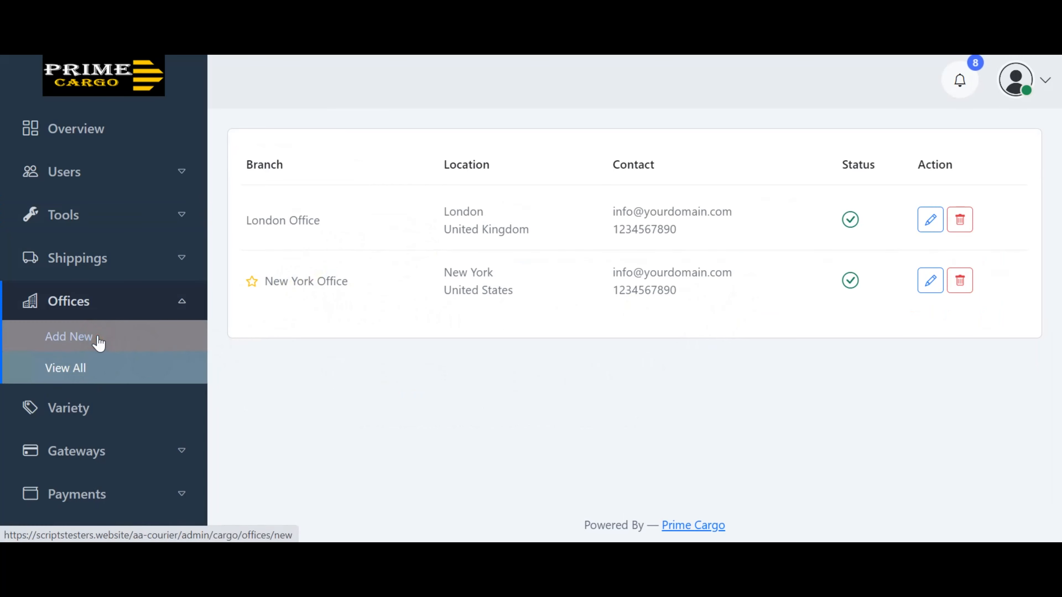
pyautogui.scroll(-4, 428, 323)
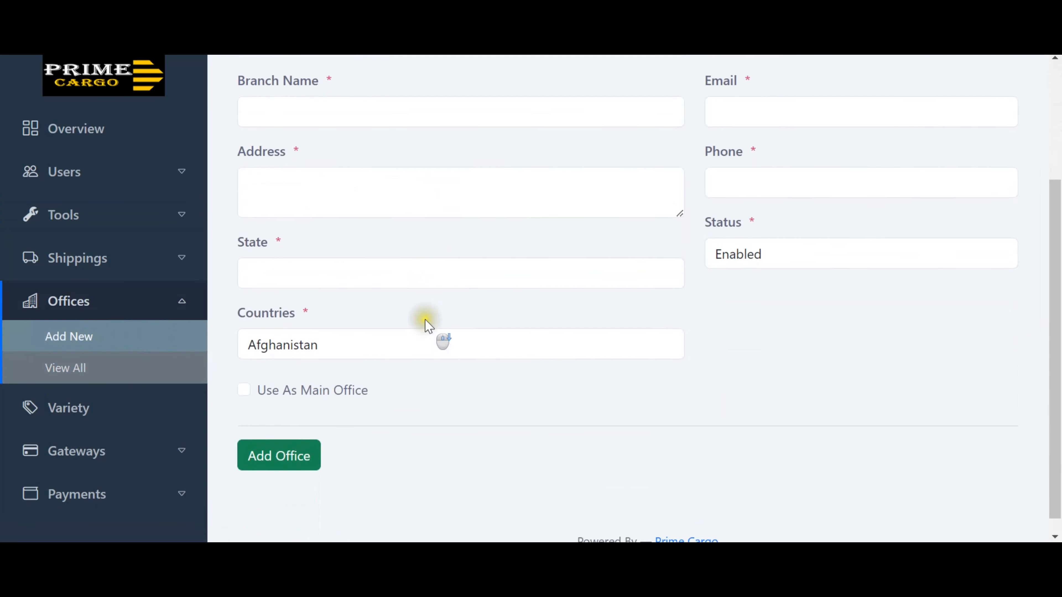
pyautogui.scroll(4, 427, 328)
pyautogui.scroll(-4, 422, 322)
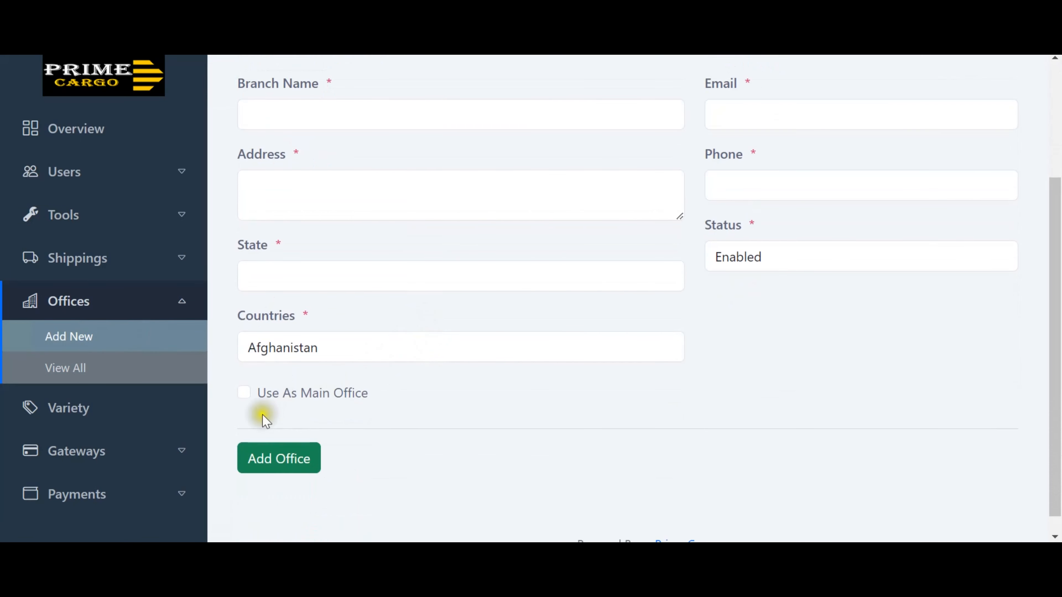
# View the Parcel, Cargo and Gadget varieties, opening and closing Add variety without saving.
pyautogui.click(79, 419)
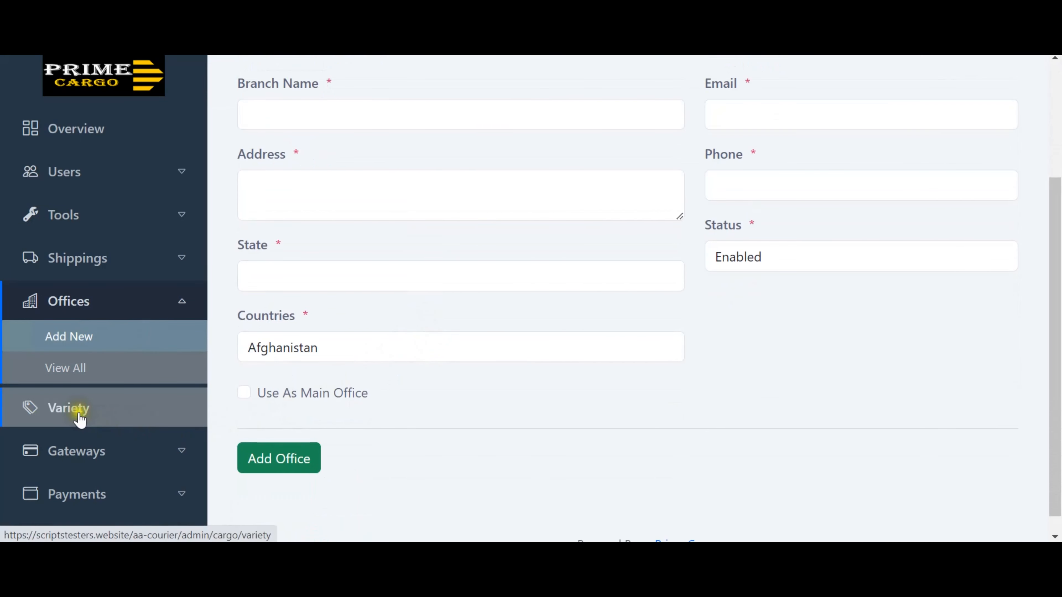
pyautogui.scroll(-2, 330, 346)
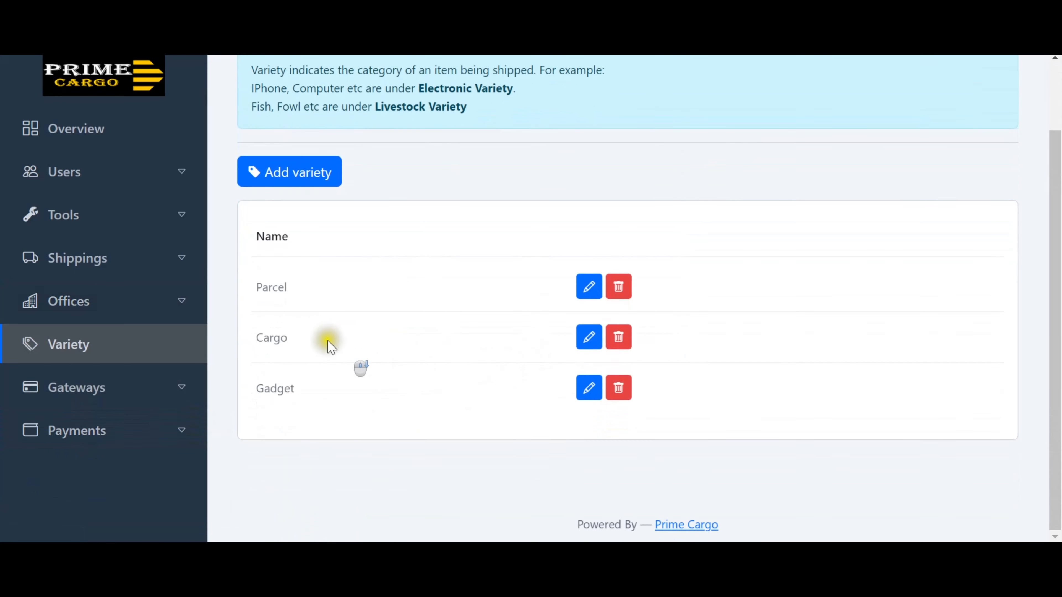
pyautogui.moveTo(268, 286); pyautogui.dragTo(294, 287)
pyautogui.moveTo(270, 338); pyautogui.dragTo(301, 336)
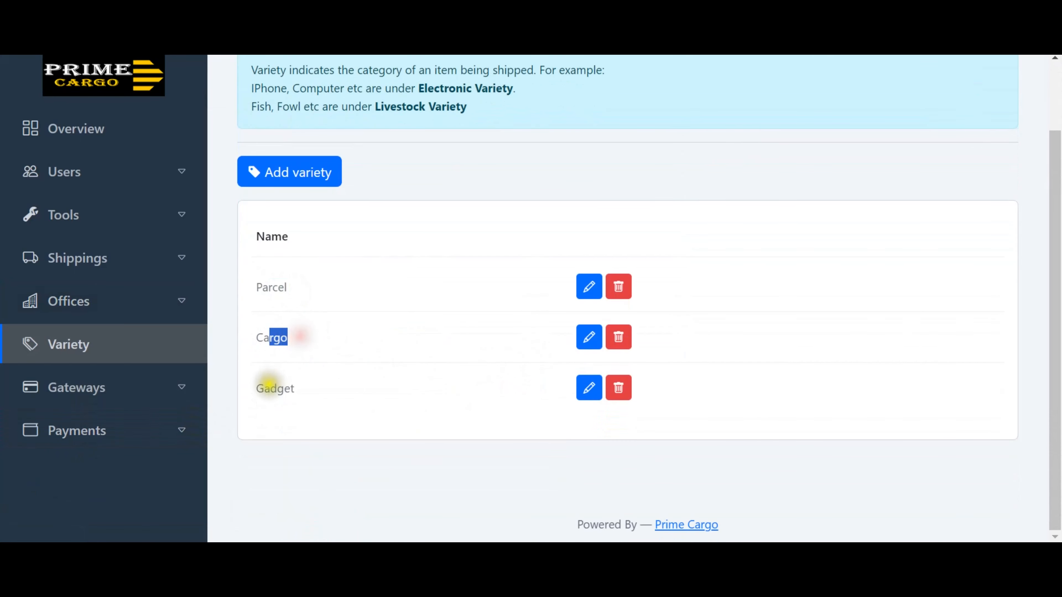
pyautogui.moveTo(270, 388); pyautogui.dragTo(295, 388)
pyautogui.click(294, 176)
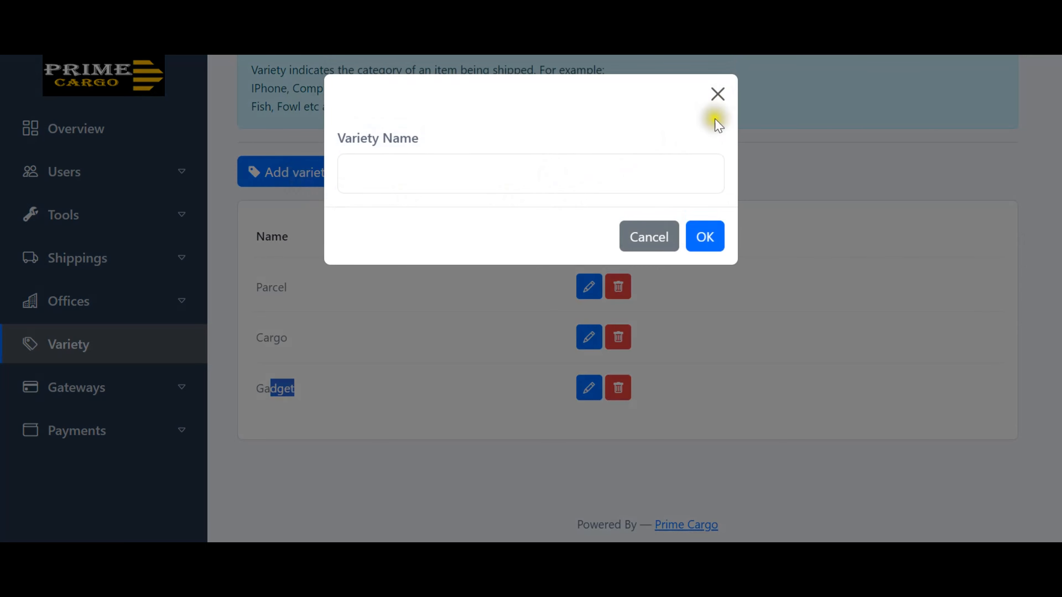
pyautogui.click(718, 94)
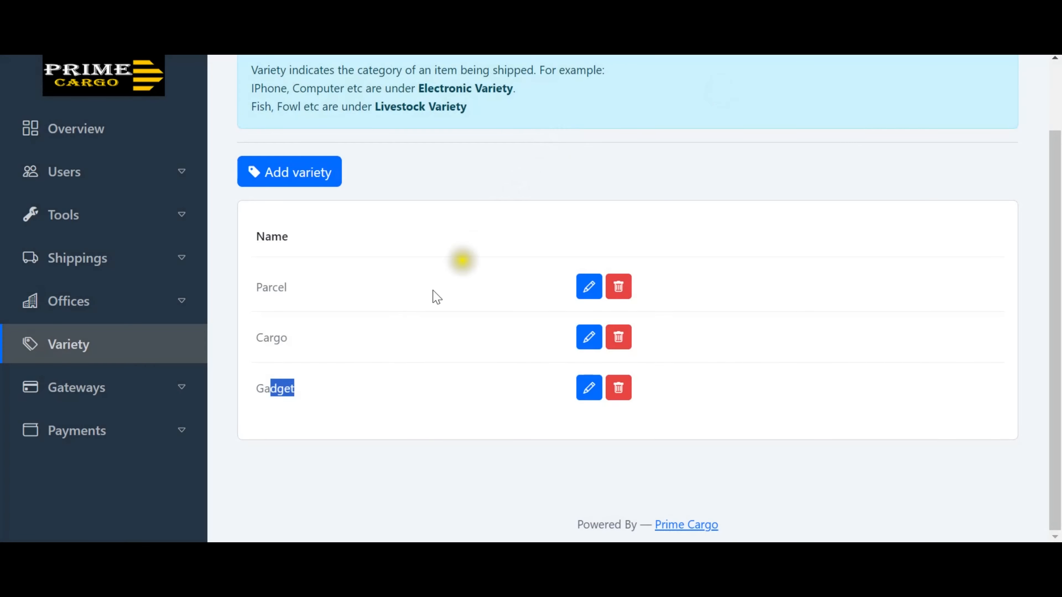
pyautogui.click(182, 394)
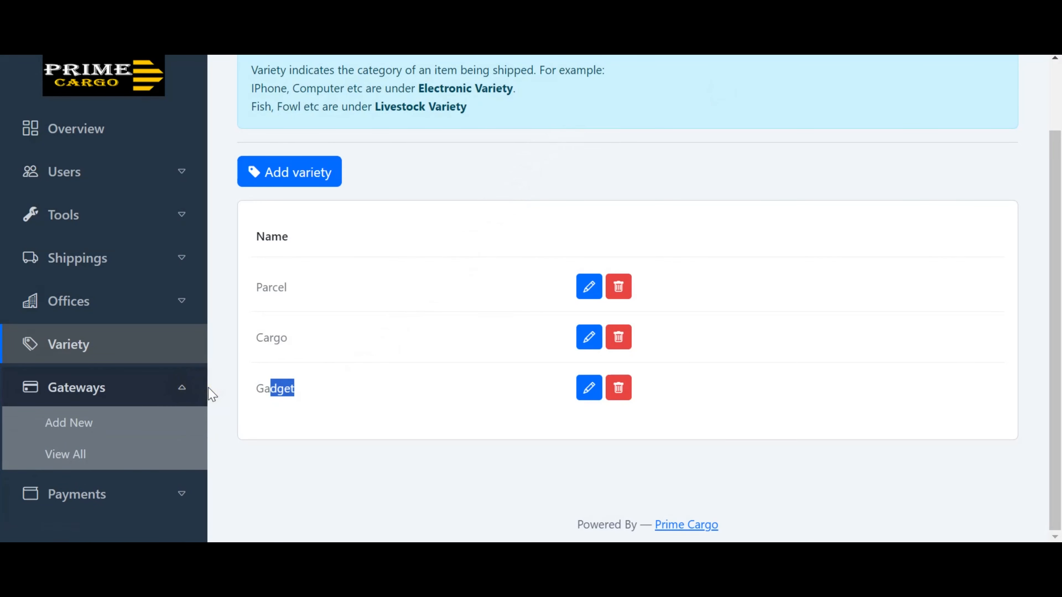
# Look over the existing payment gateways, then open the Add New gateway form.
pyautogui.click(85, 459)
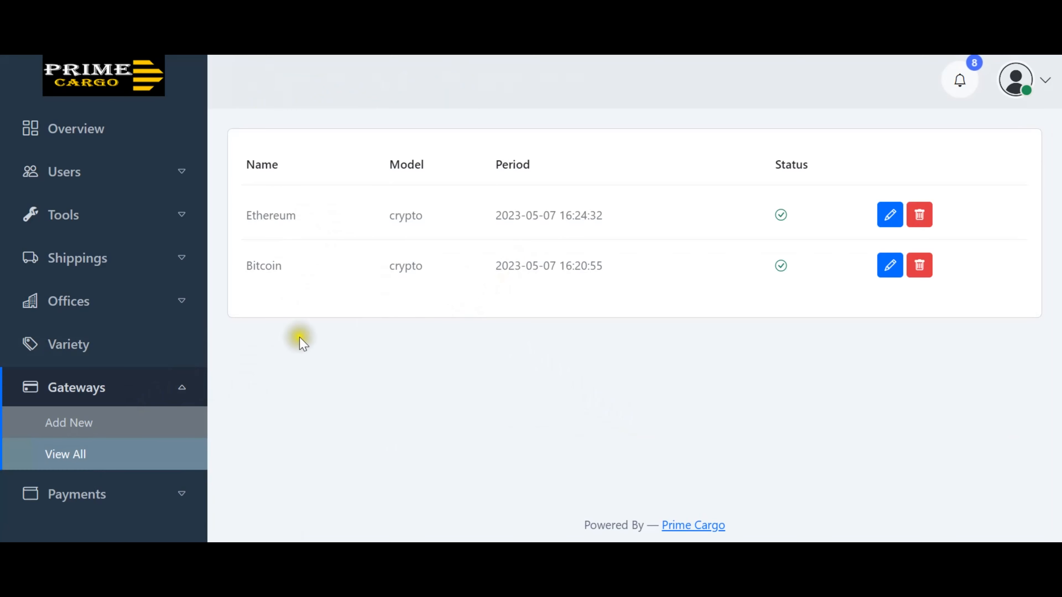
pyautogui.click(106, 403)
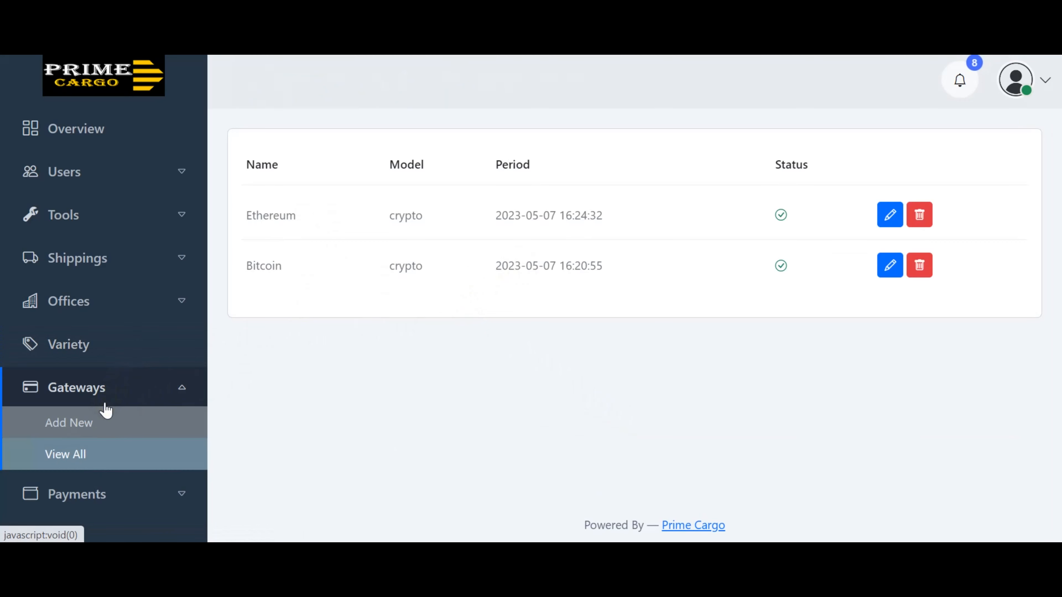
pyautogui.click(77, 429)
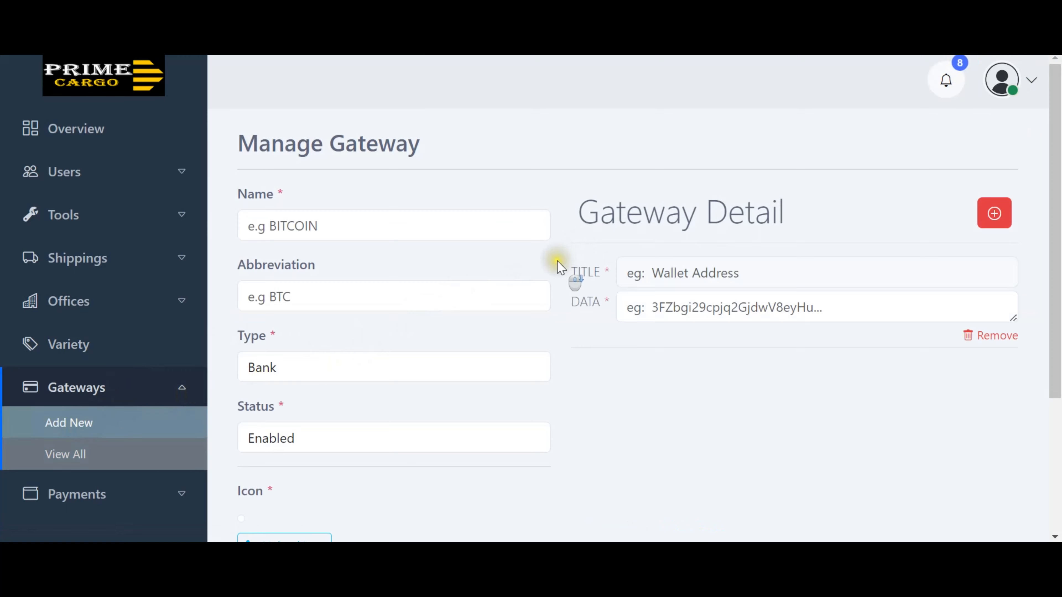
pyautogui.scroll(-2, 569, 279)
# Set the new gateway's type to Bank and keep its status Enabled.
pyautogui.click(381, 292)
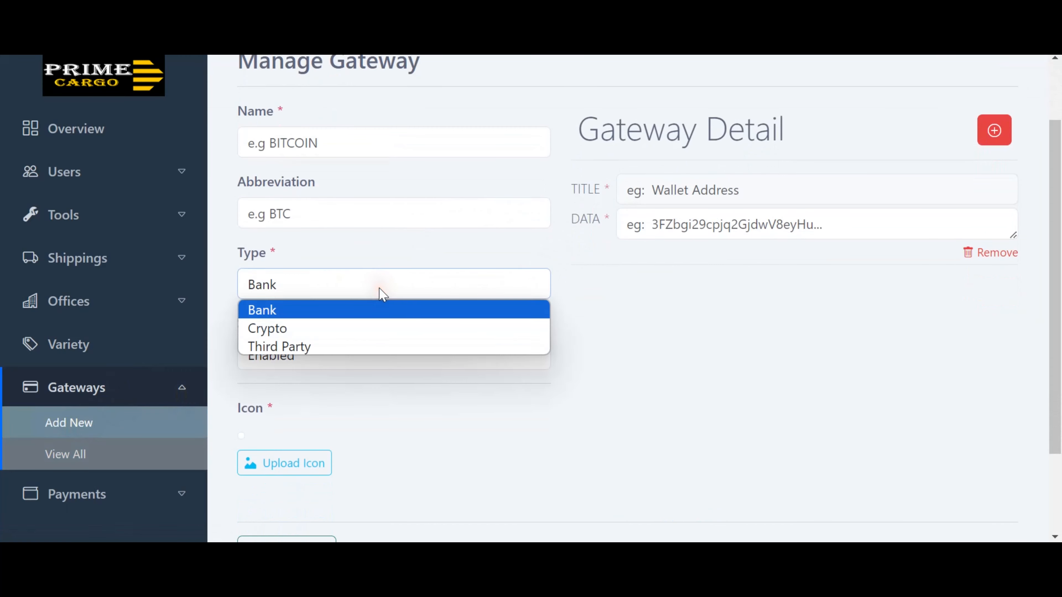
pyautogui.click(364, 326)
pyautogui.click(368, 295)
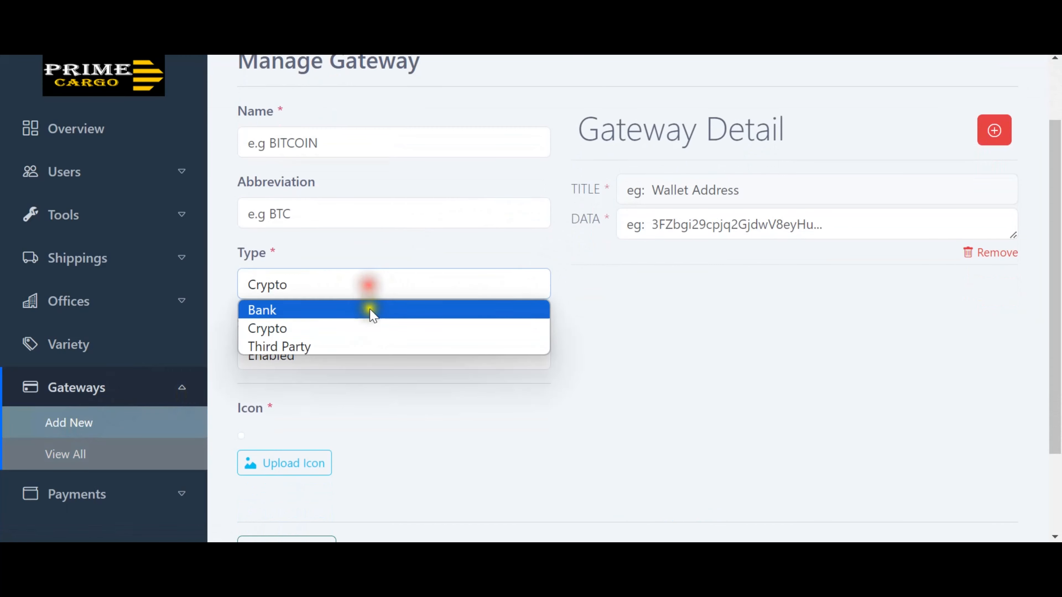
pyautogui.click(368, 310)
pyautogui.click(418, 144)
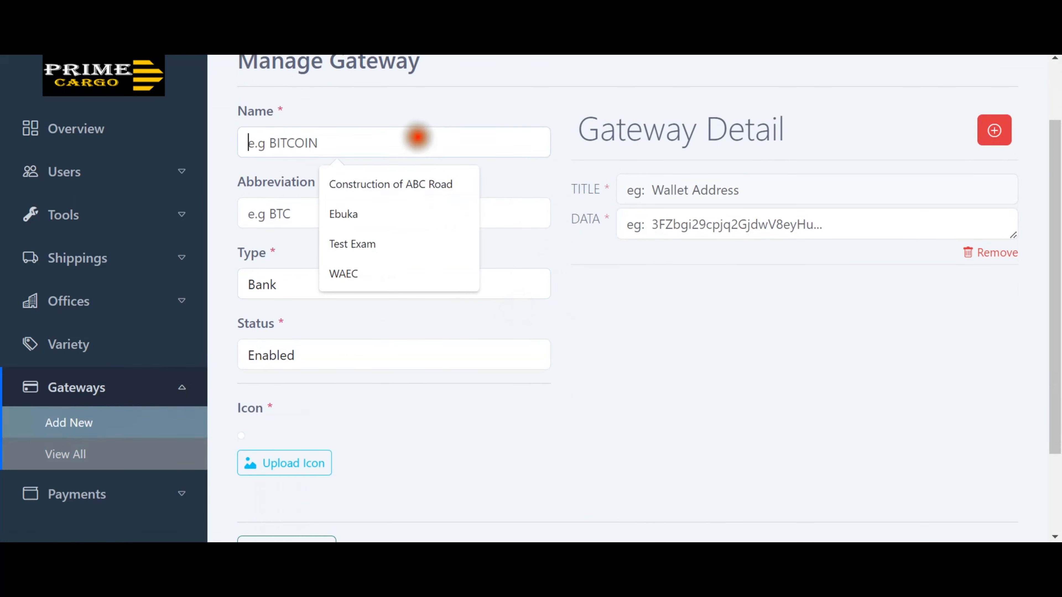
pyautogui.click(706, 228)
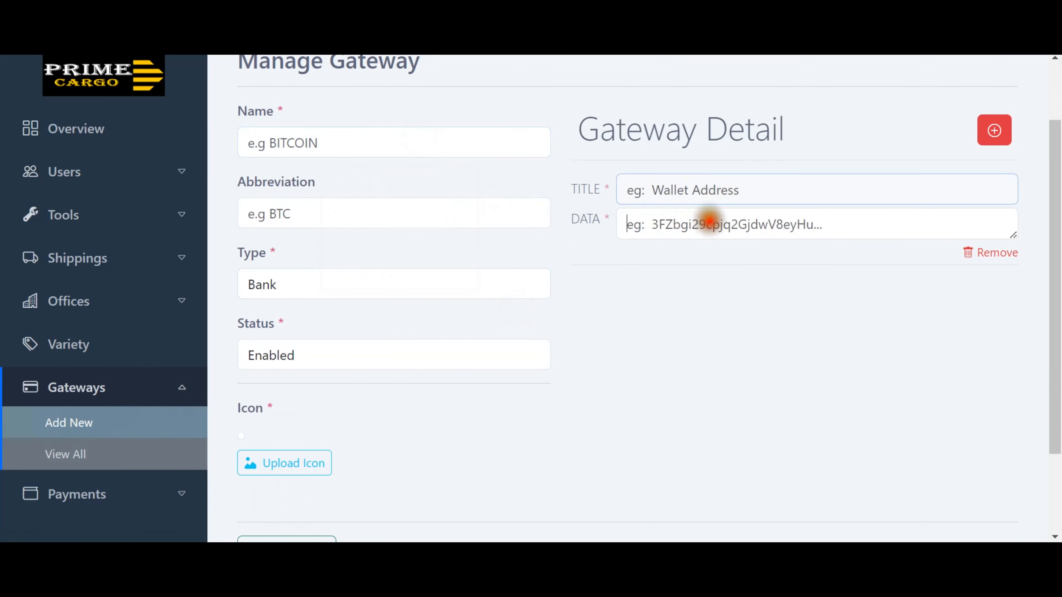
pyautogui.click(373, 353)
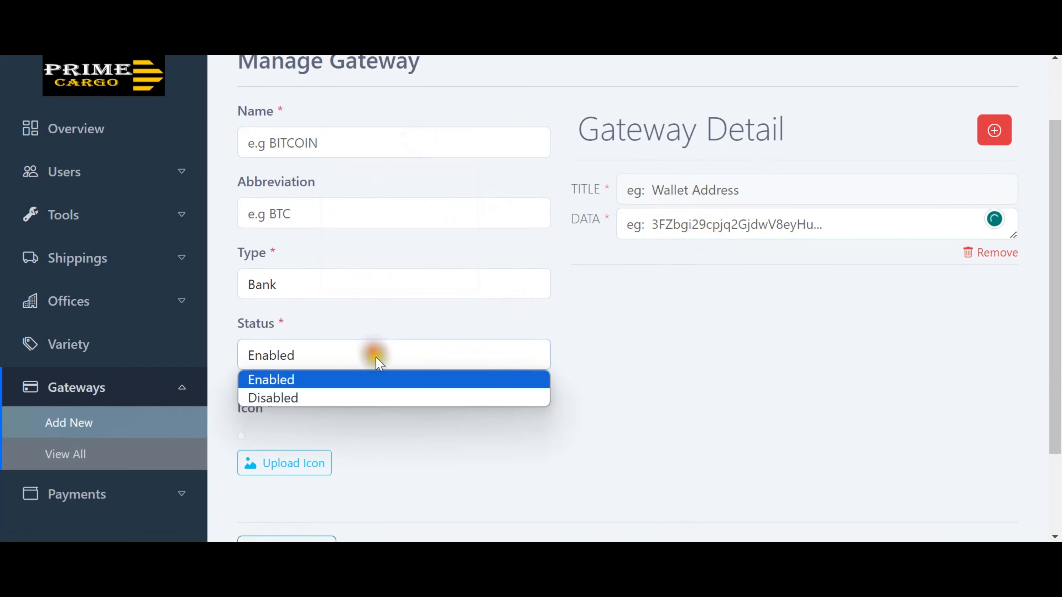
pyautogui.click(616, 375)
pyautogui.scroll(-2, 509, 345)
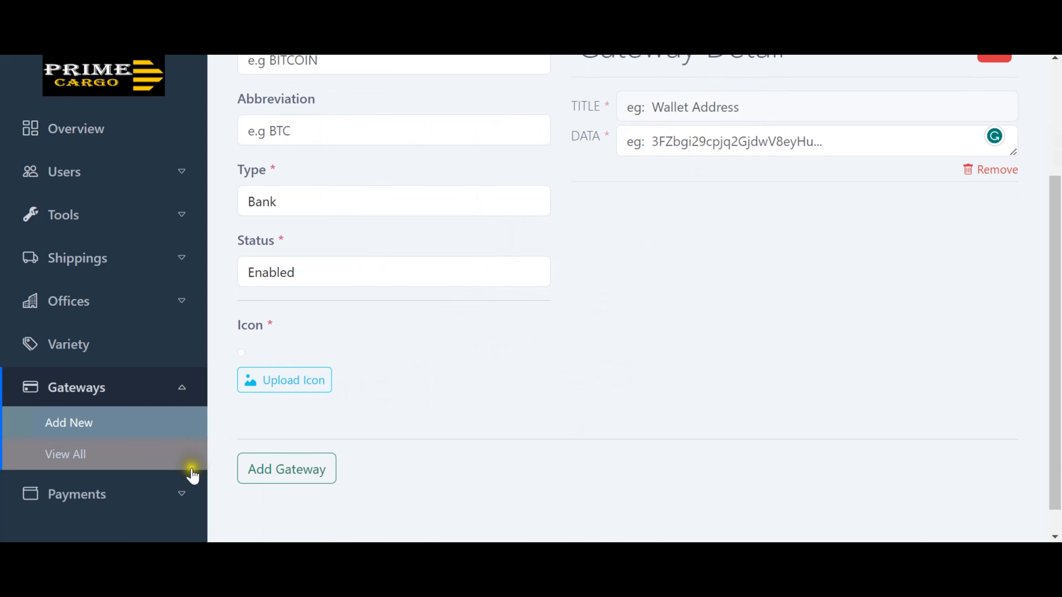
pyautogui.click(186, 496)
# Check the payment history, then open the first notification, which reports no shipment found.
pyautogui.click(67, 465)
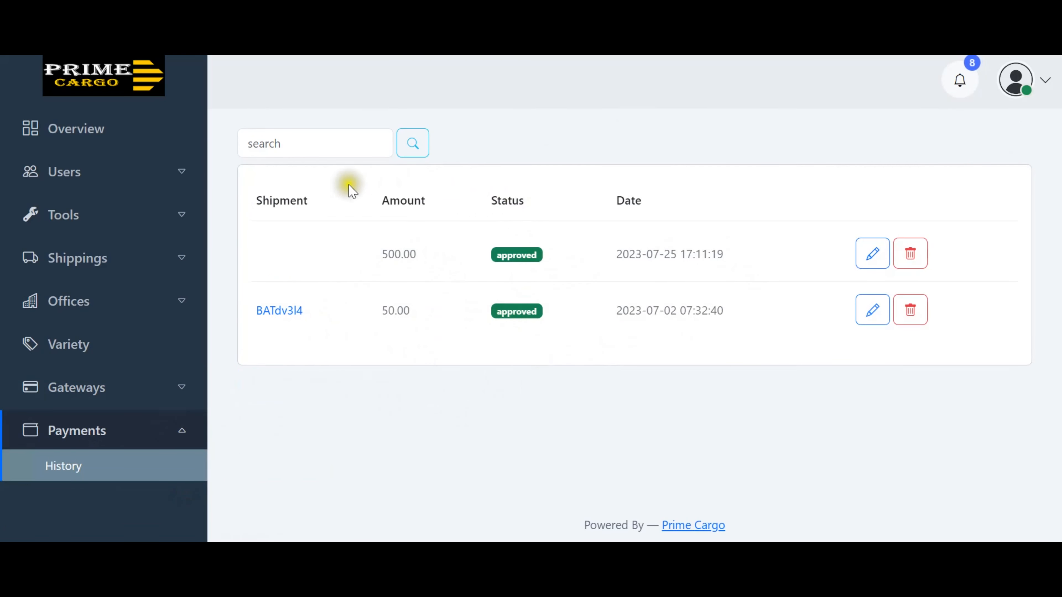
pyautogui.click(83, 140)
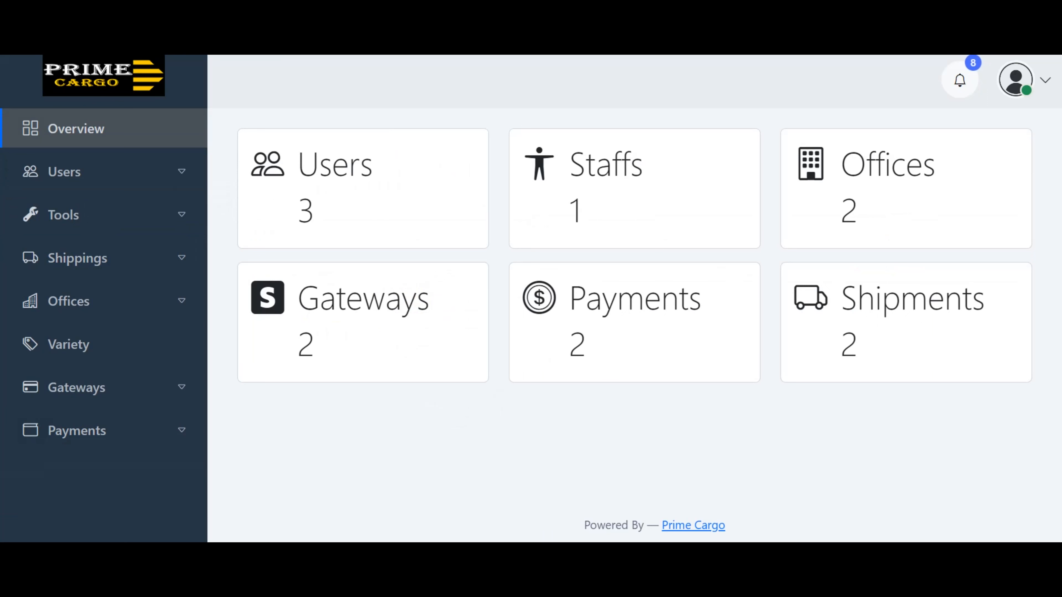
pyautogui.click(960, 83)
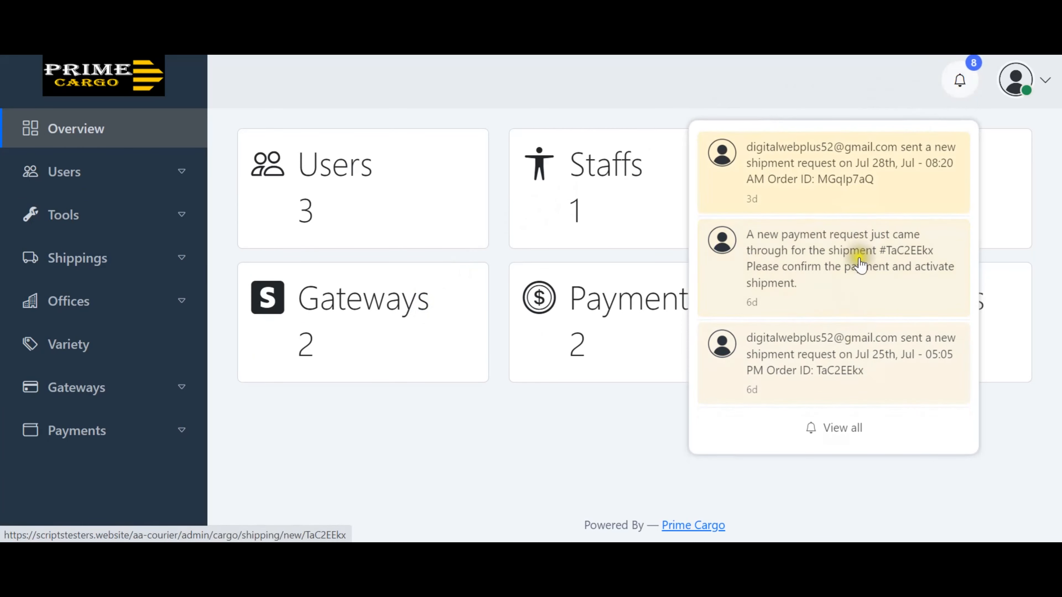
pyautogui.click(846, 166)
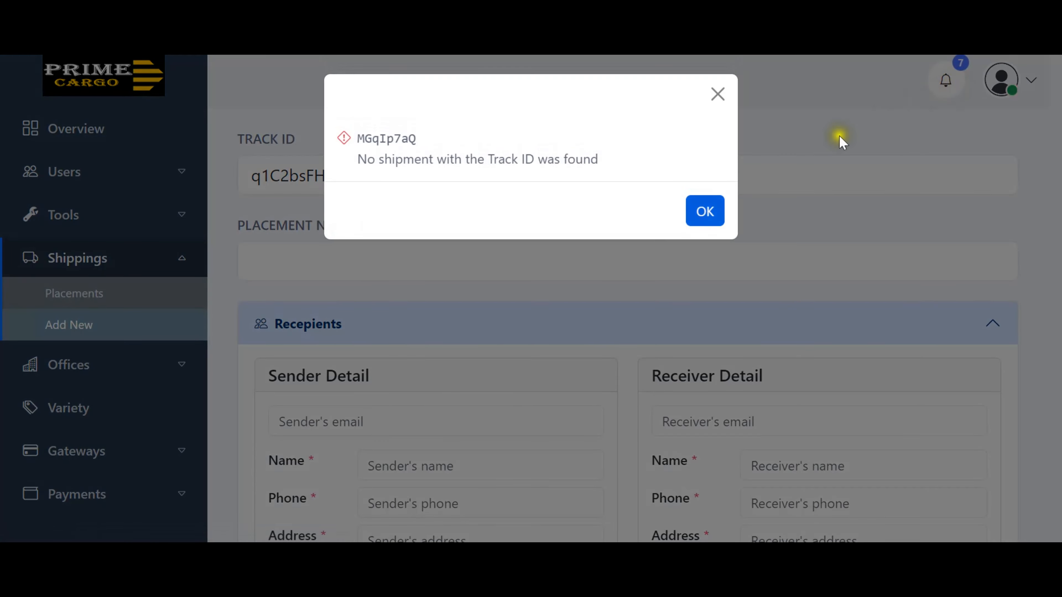
pyautogui.click(717, 94)
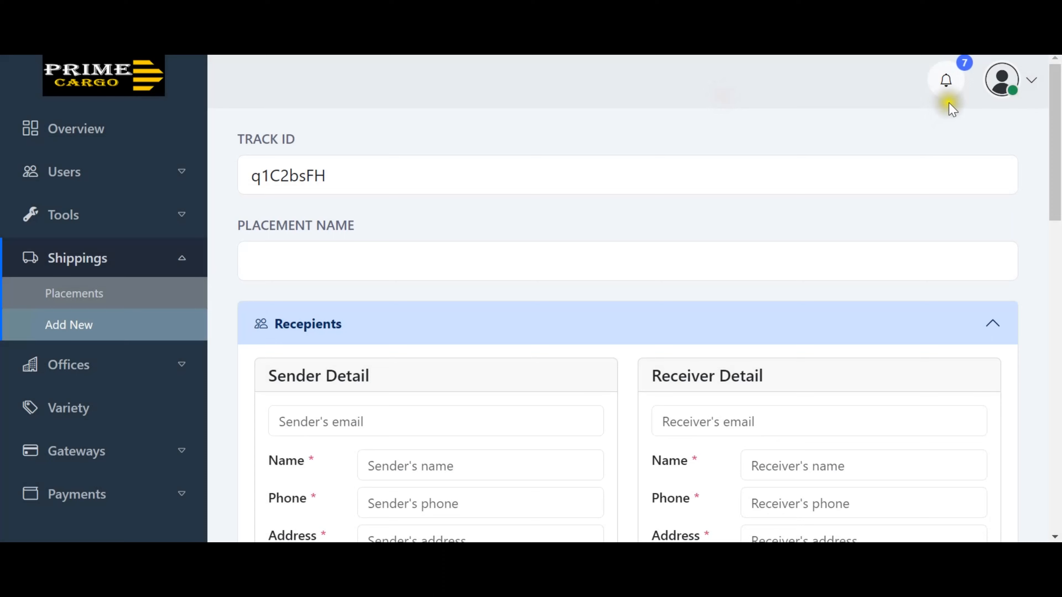
# Open the payment-request notification's shipment, dismiss 'No shipment found', and sign out via the account menu.
pyautogui.click(946, 86)
pyautogui.click(813, 243)
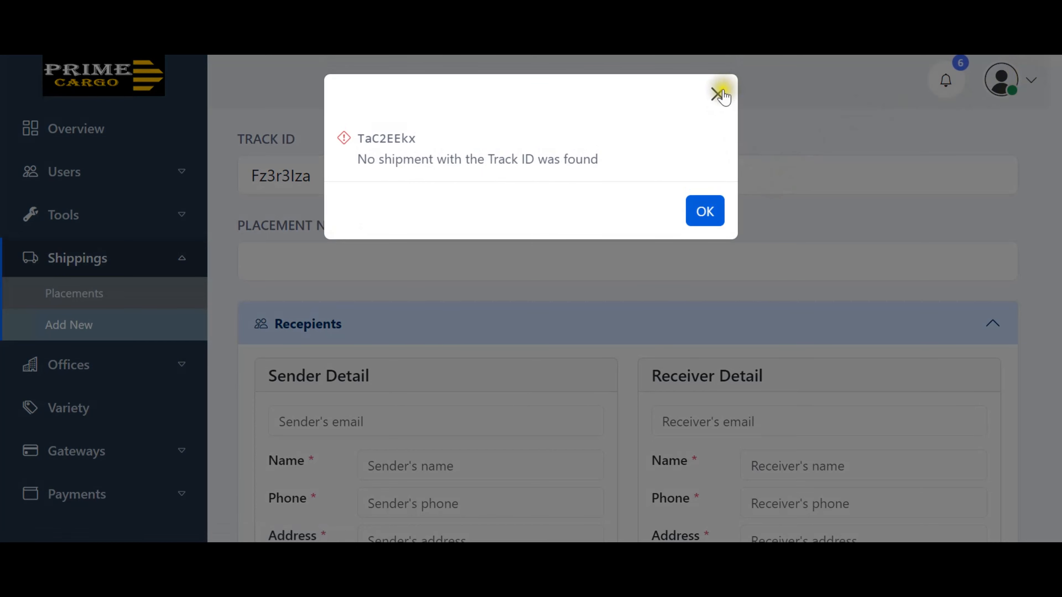
pyautogui.click(720, 92)
pyautogui.click(1029, 79)
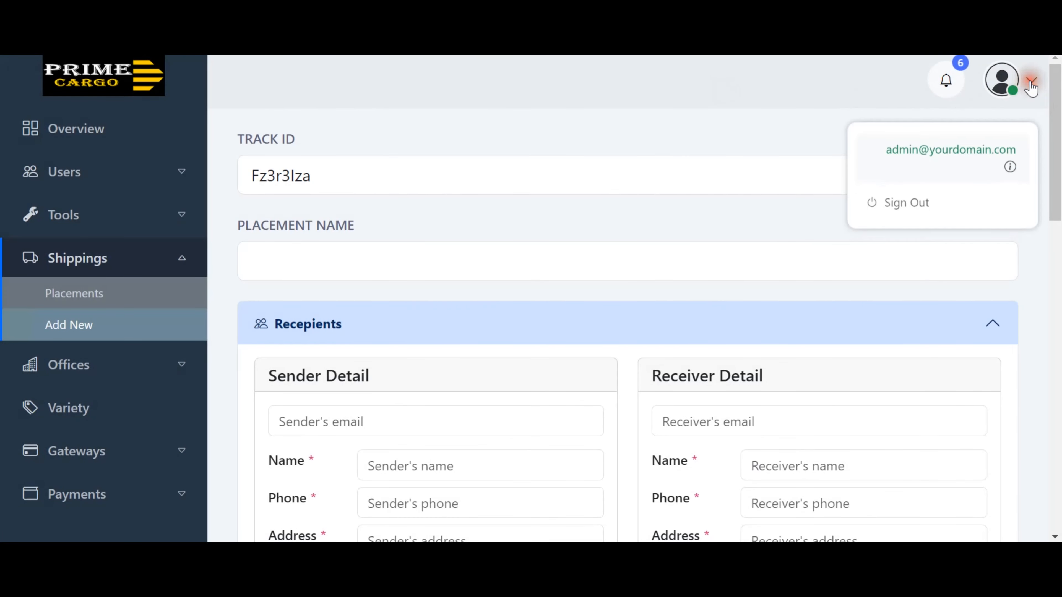
pyautogui.click(846, 88)
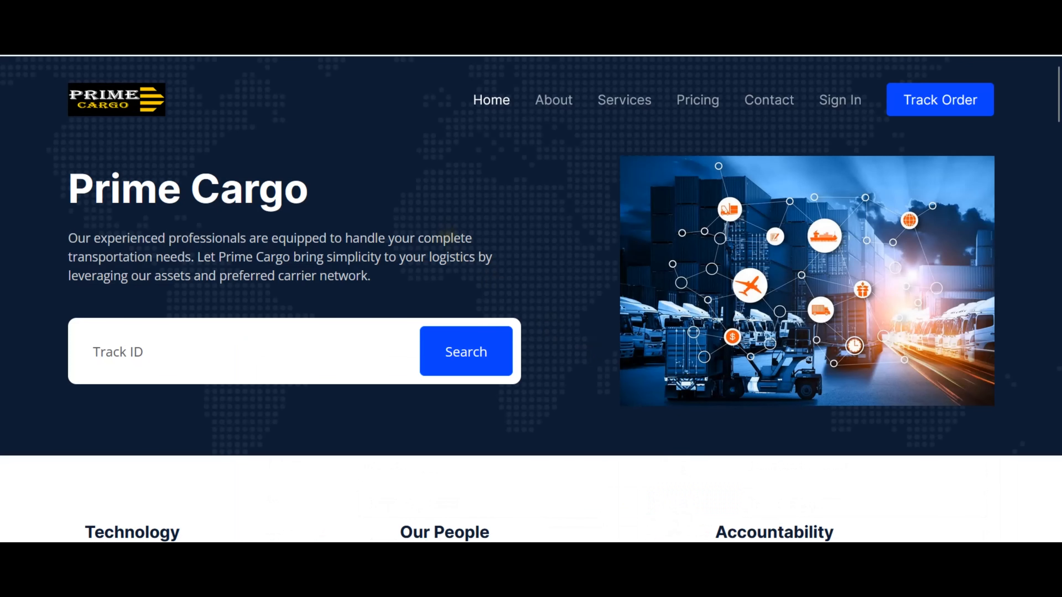
# Go to the sign-in page and select text in the Prime Cargo tagline.
pyautogui.click(839, 110)
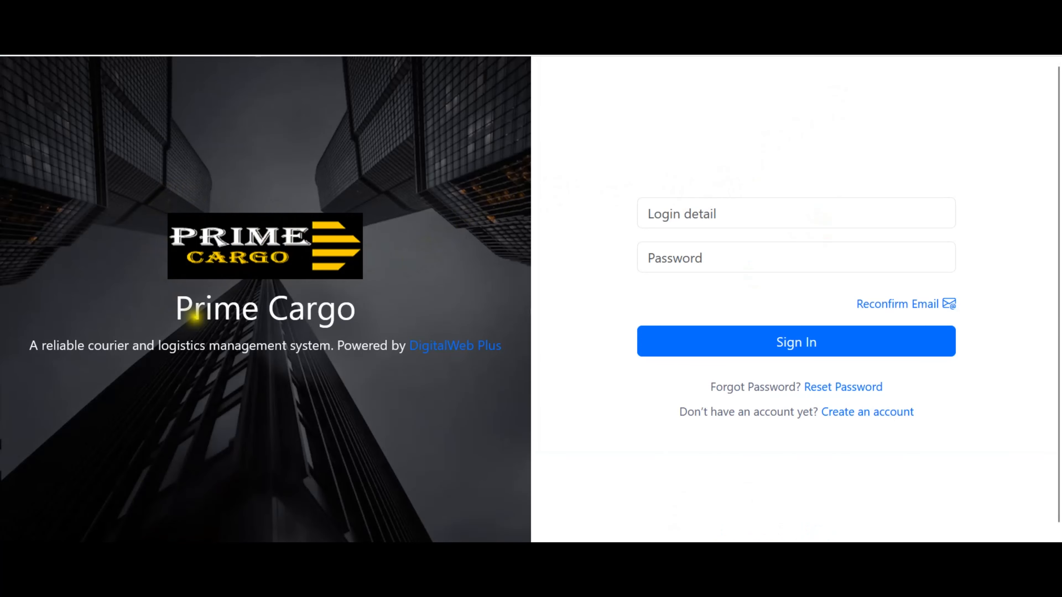
pyautogui.moveTo(33, 346); pyautogui.dragTo(435, 346)
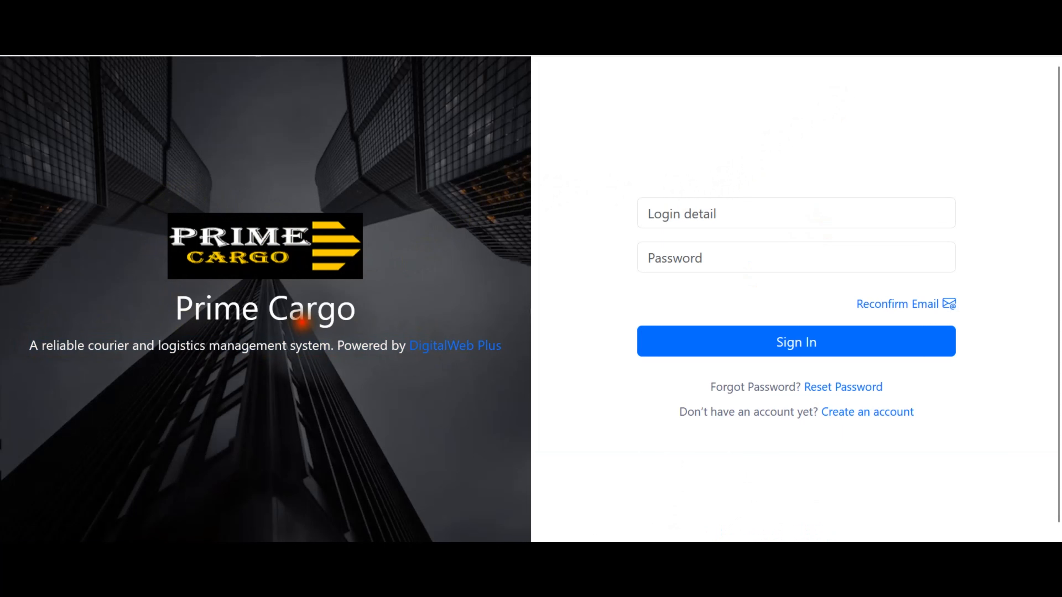
pyautogui.doubleClick(302, 311)
pyautogui.click(302, 321)
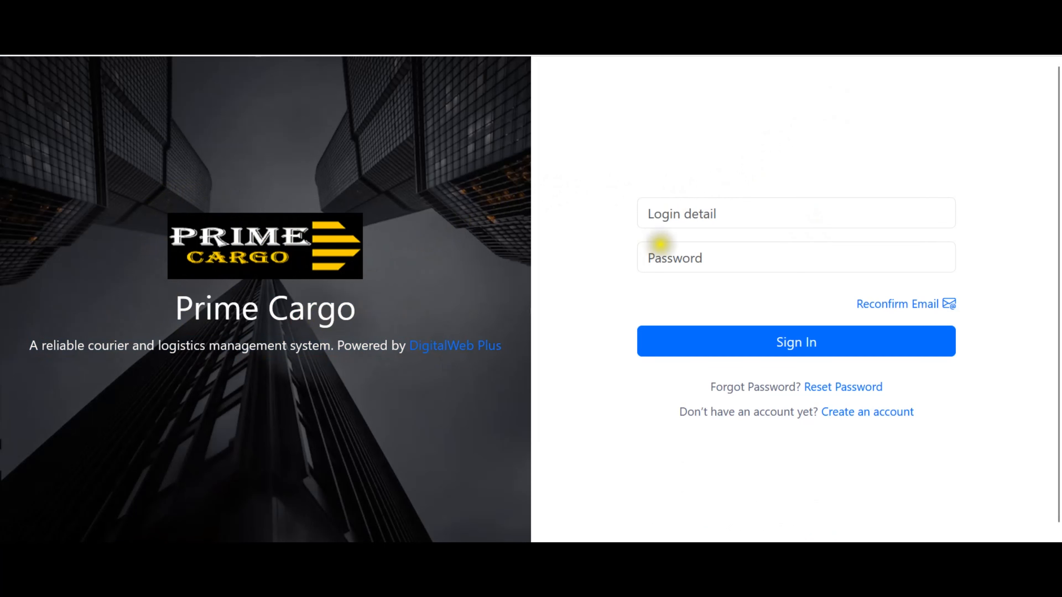
# Sign in with the customer's e-mail and password, declining to save the login.
pyautogui.click(693, 209)
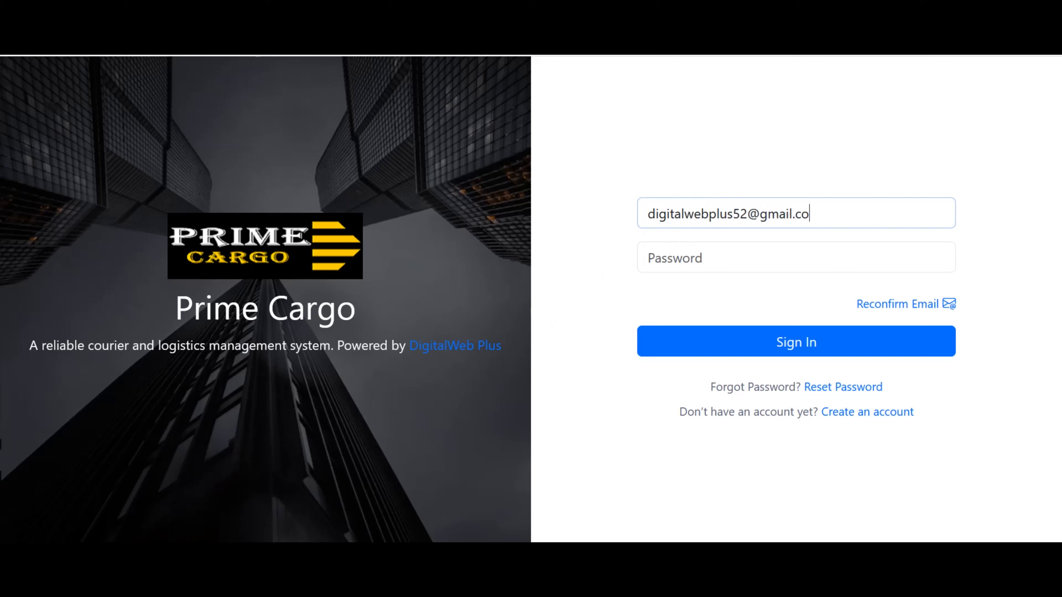
pyautogui.click(725, 247)
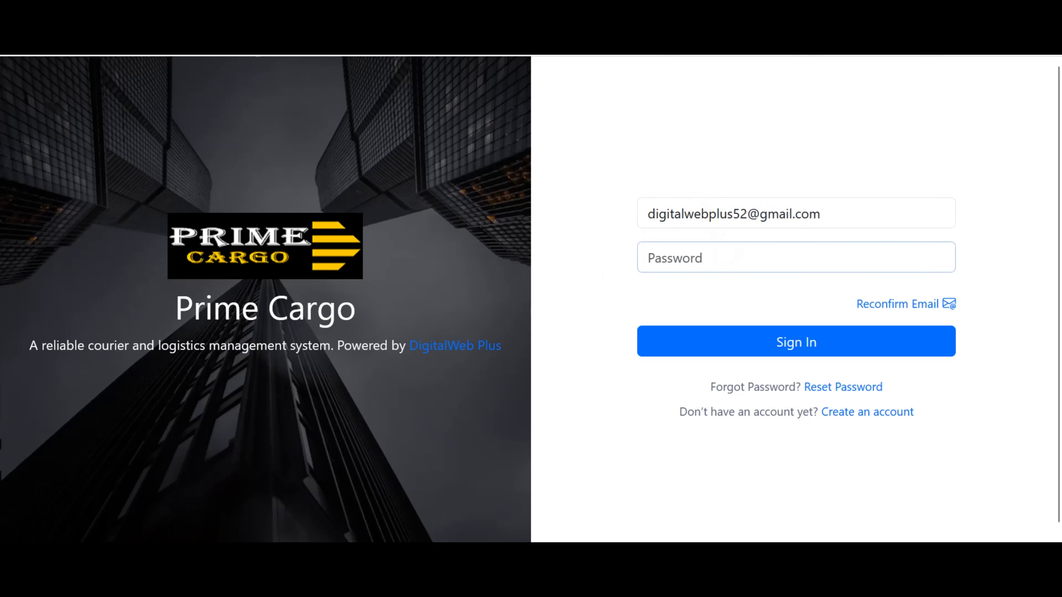
pyautogui.write('12')
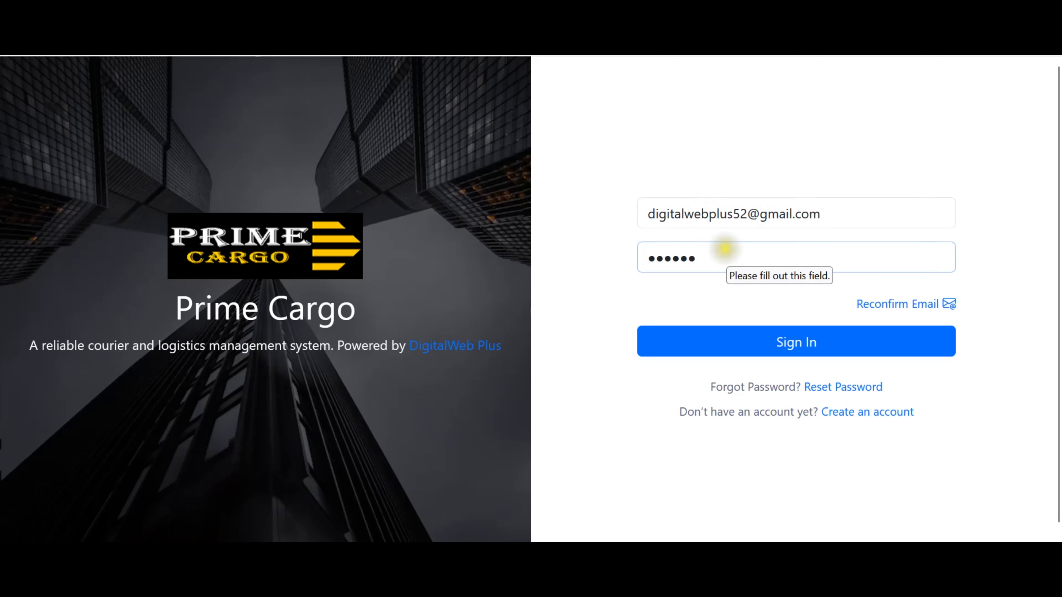
pyautogui.click(786, 342)
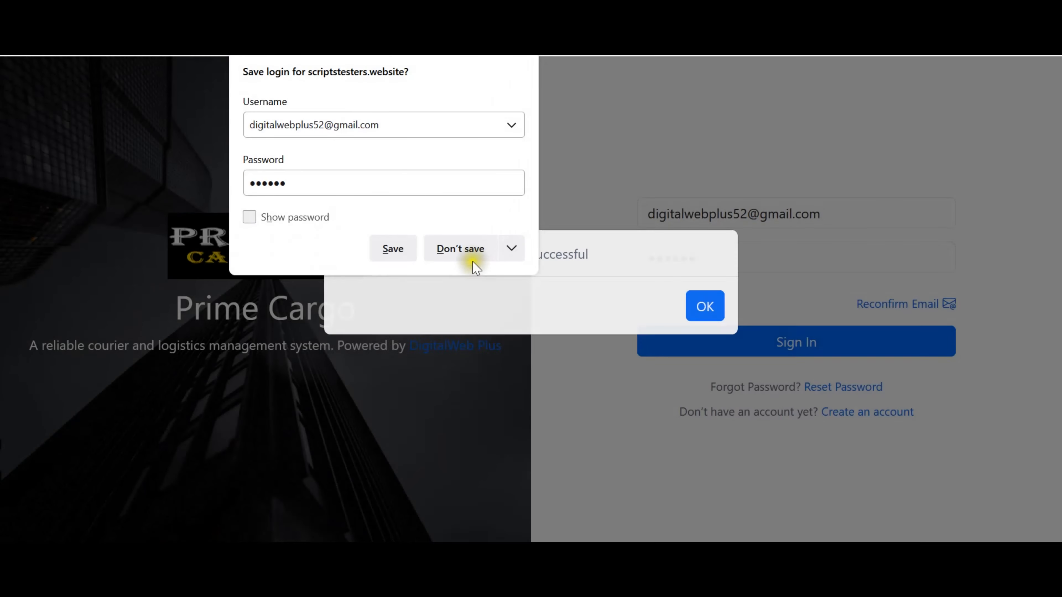
pyautogui.click(470, 254)
# Browse the customer's profile, account information and payment history pages.
pyautogui.click(697, 334)
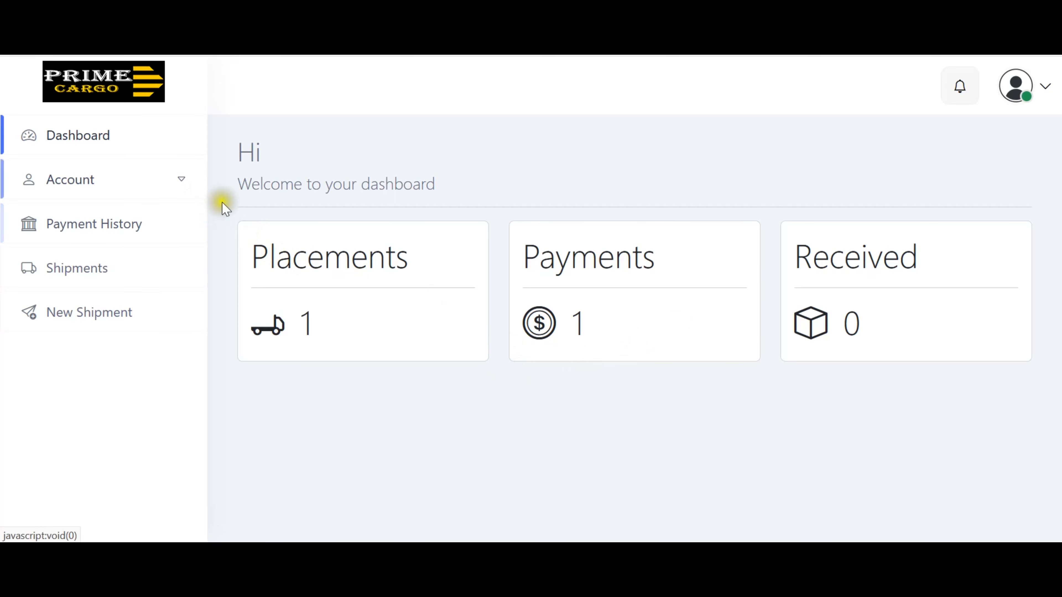
pyautogui.click(183, 180)
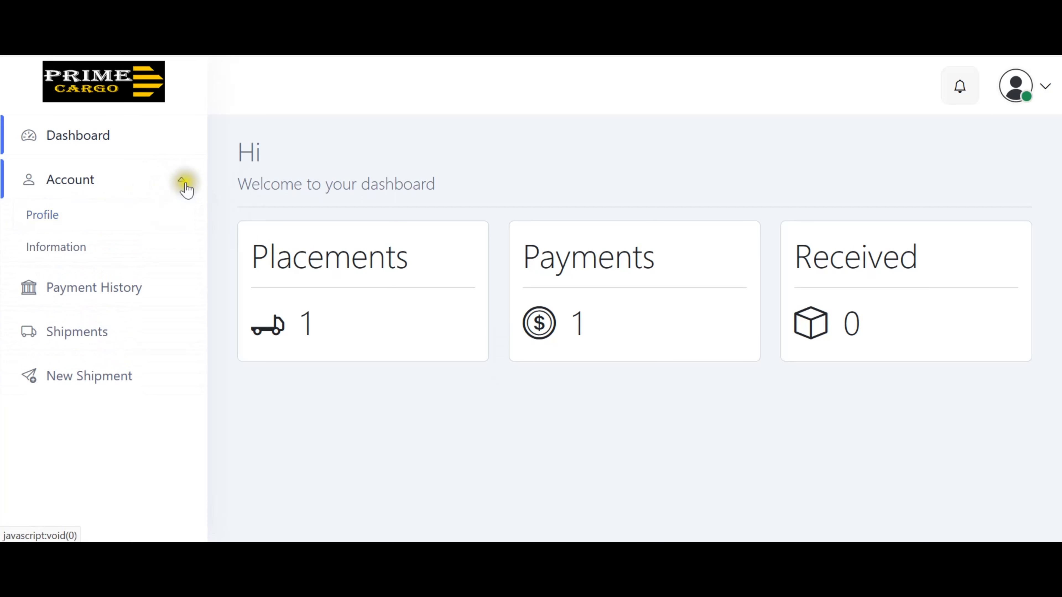
pyautogui.click(45, 221)
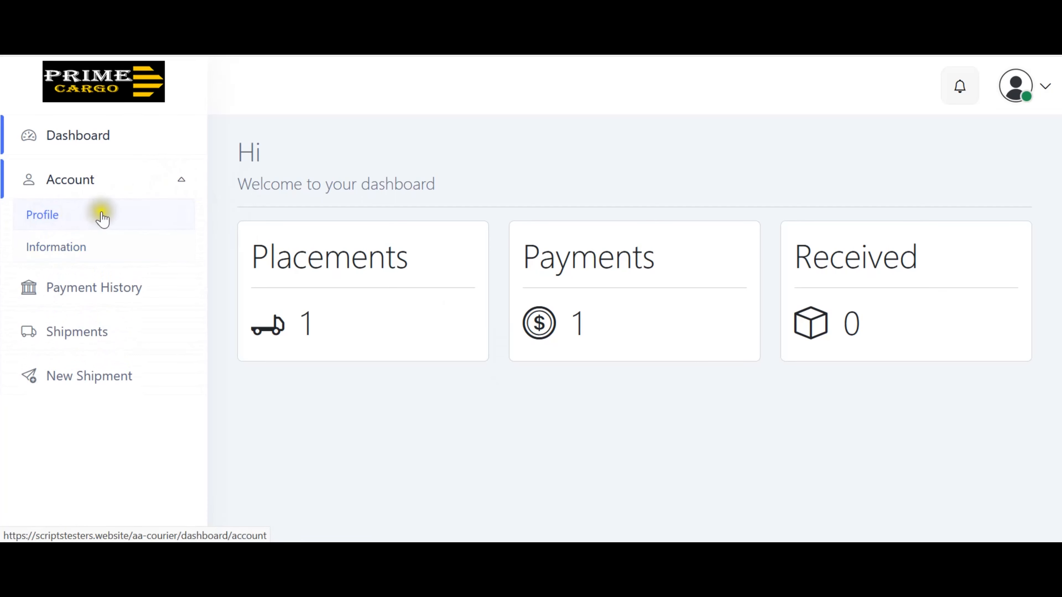
pyautogui.click(66, 251)
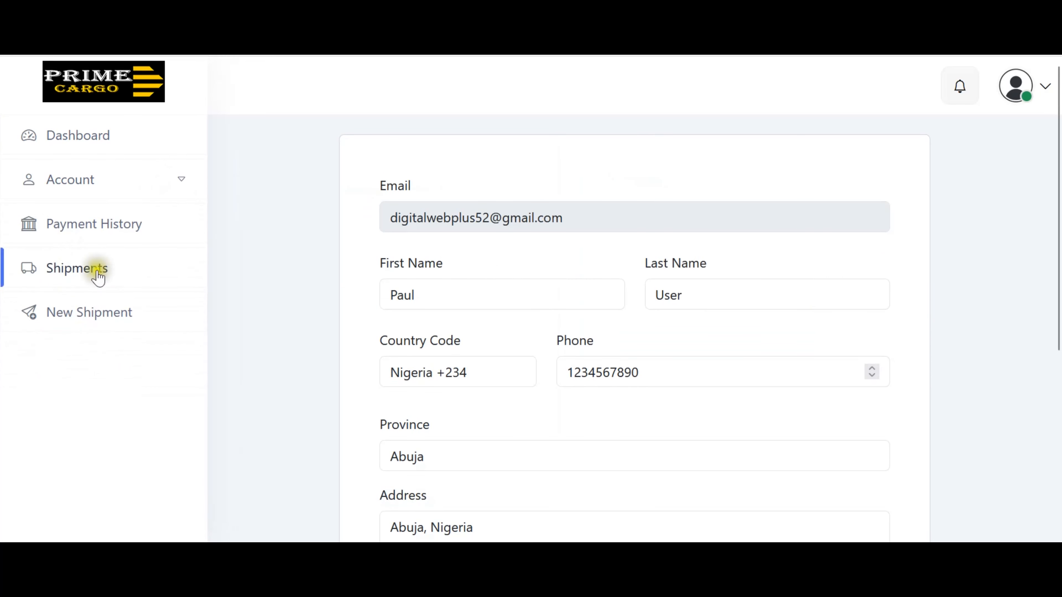
pyautogui.scroll(-5, 409, 334)
pyautogui.scroll(5, 412, 339)
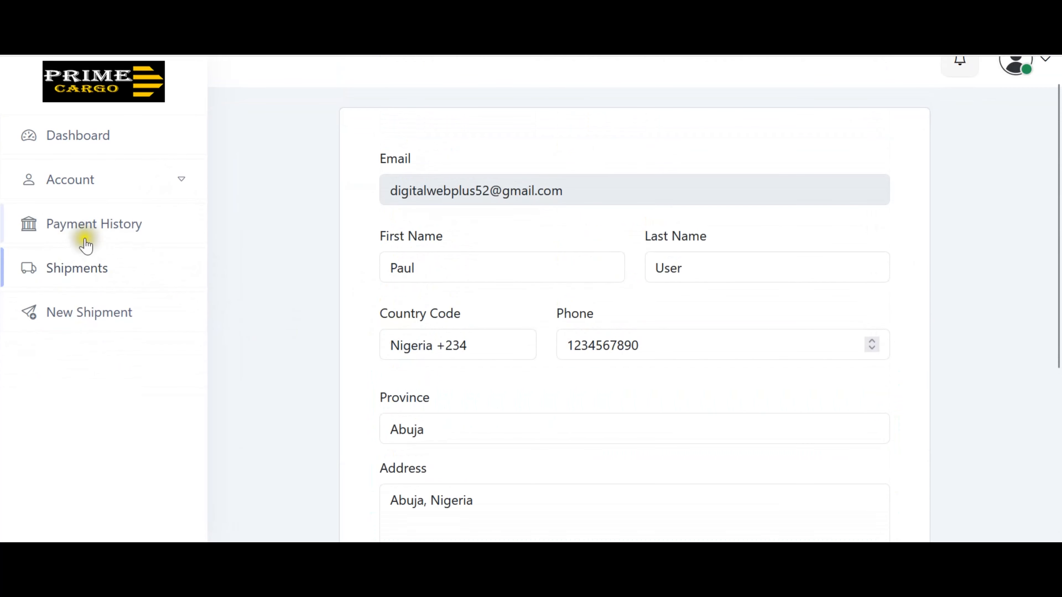
pyautogui.click(83, 230)
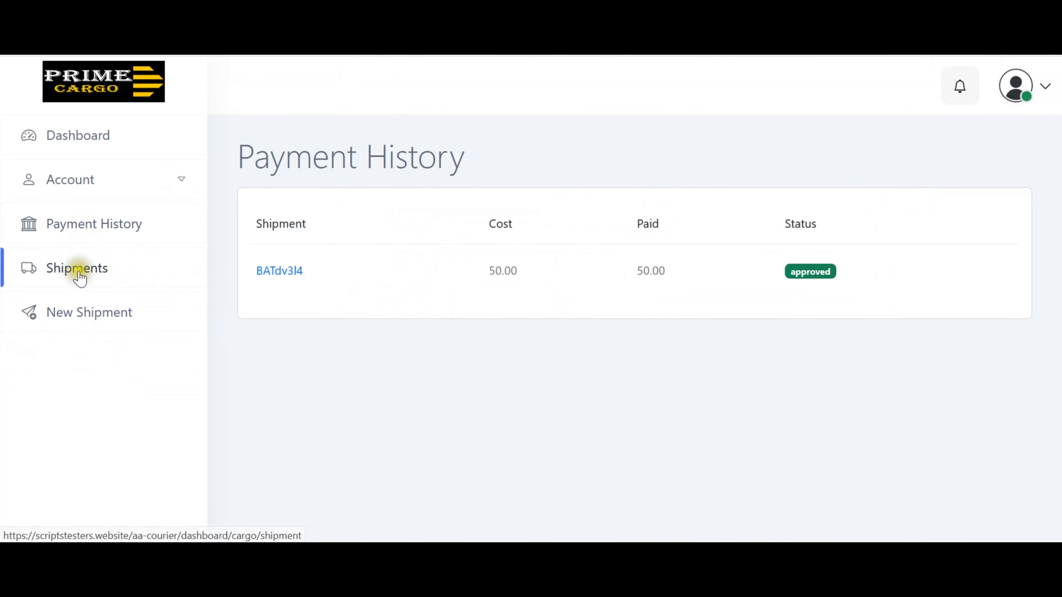
# Open the shipments list, view the listed shipment's tracking page, then its payment invoice.
pyautogui.click(79, 276)
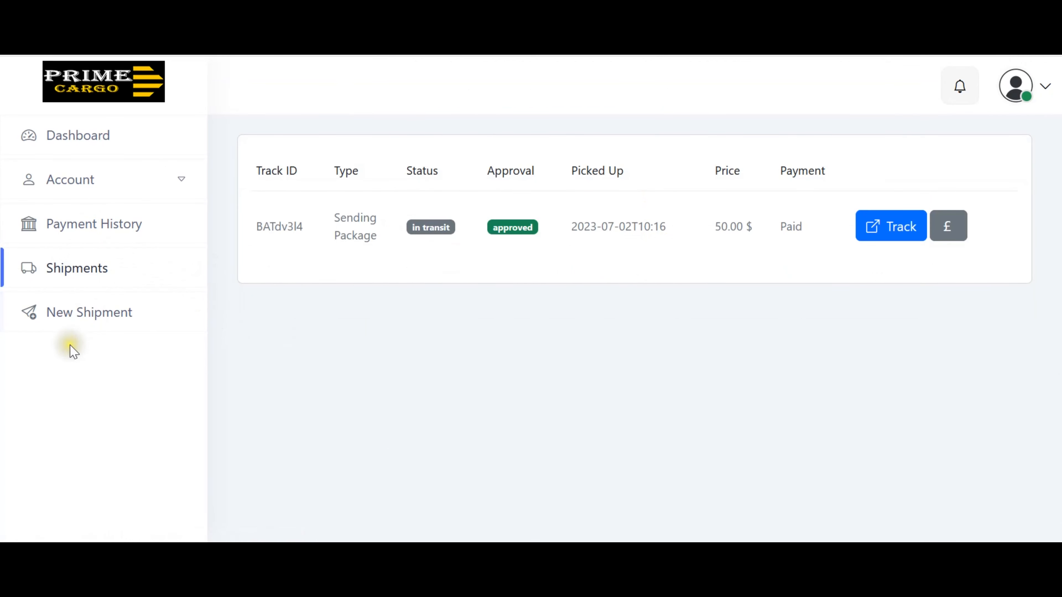
pyautogui.click(891, 227)
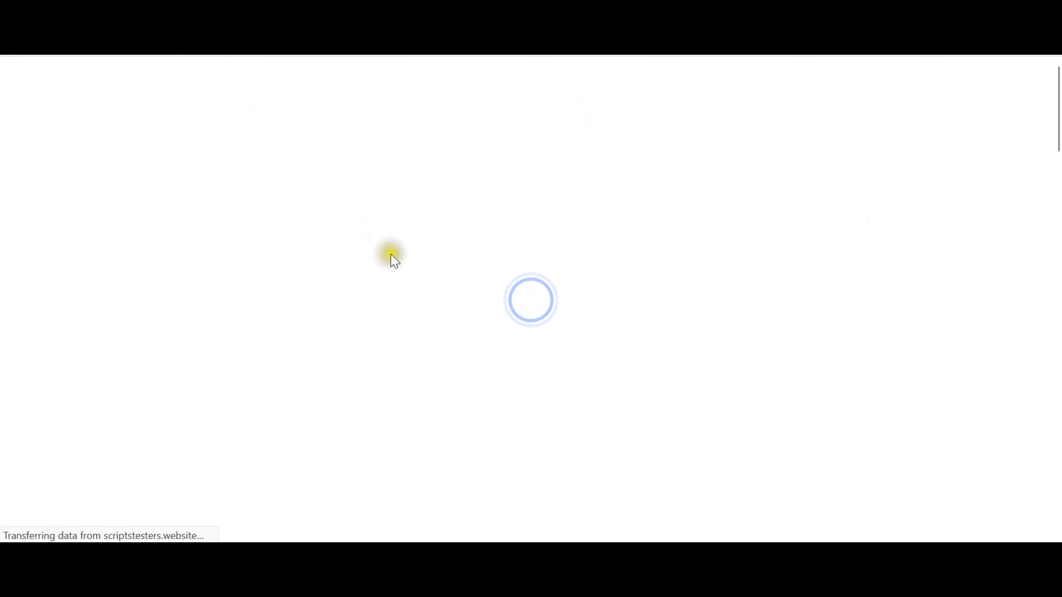
pyautogui.scroll(-10, 484, 270)
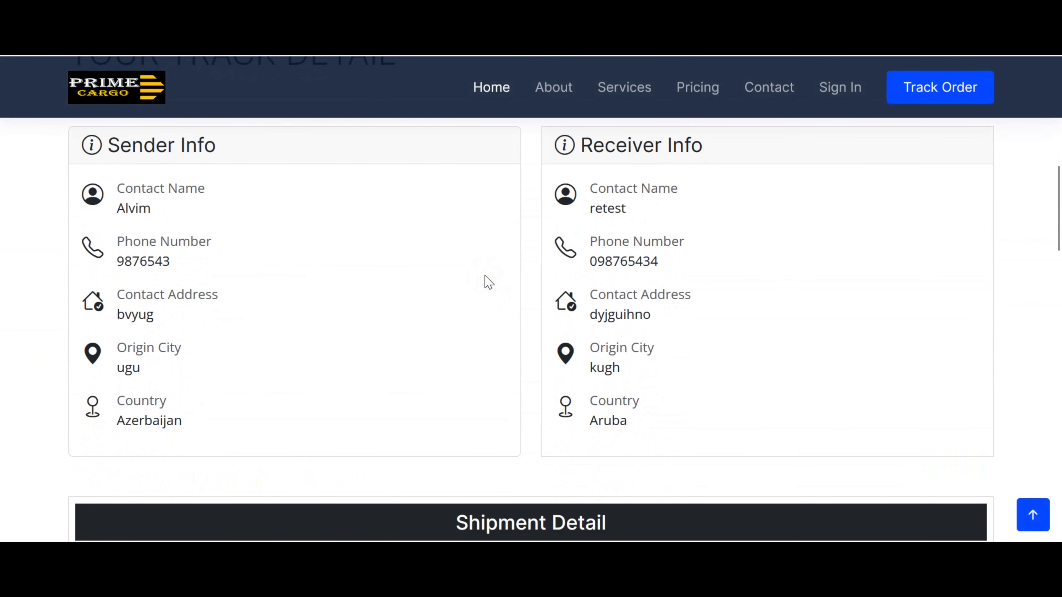
pyautogui.scroll(10, 227, 99)
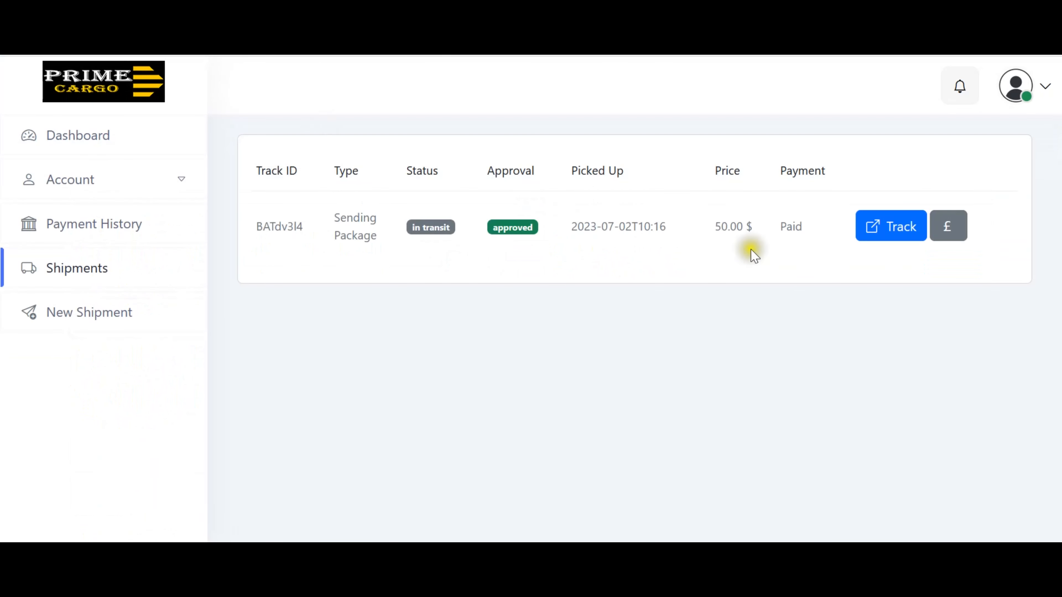
pyautogui.click(954, 238)
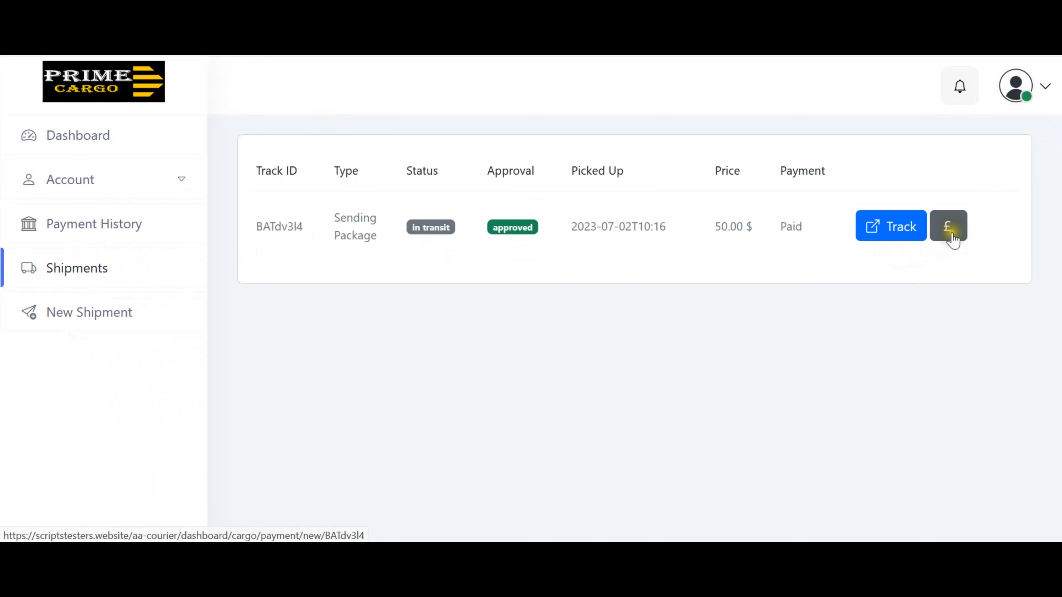
# Scroll through the $50.00 paid invoice, then start a new shipment request.
pyautogui.scroll(-1, 904, 274)
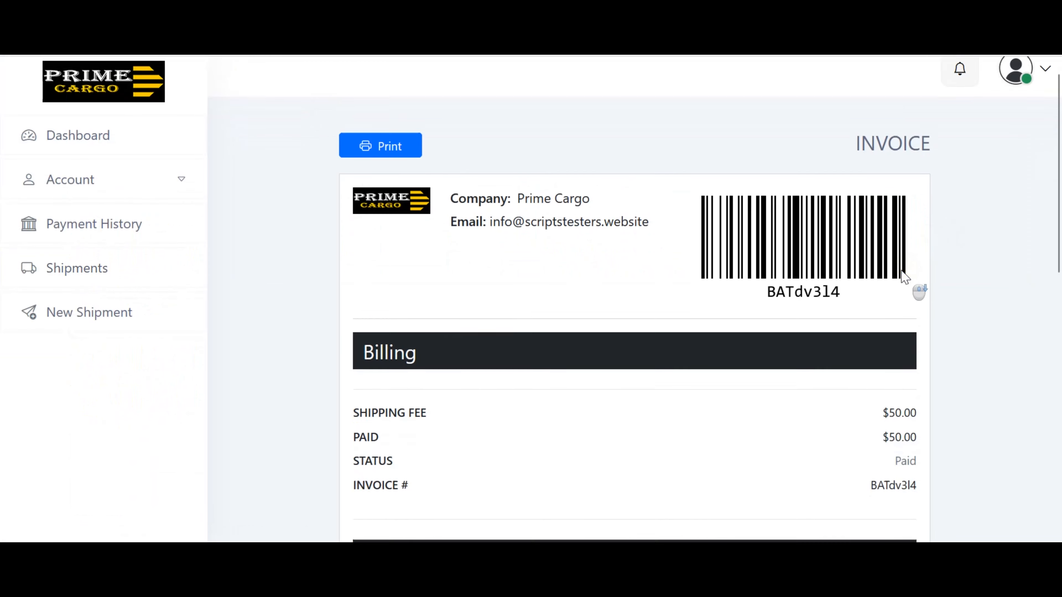
pyautogui.scroll(-5, 904, 276)
pyautogui.scroll(10, 903, 282)
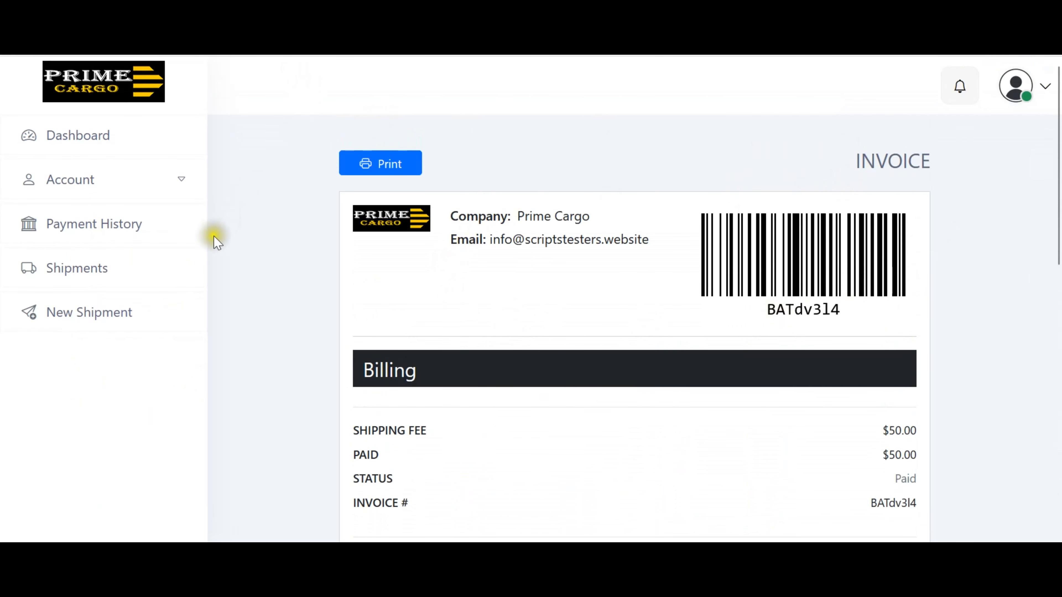
pyautogui.click(86, 323)
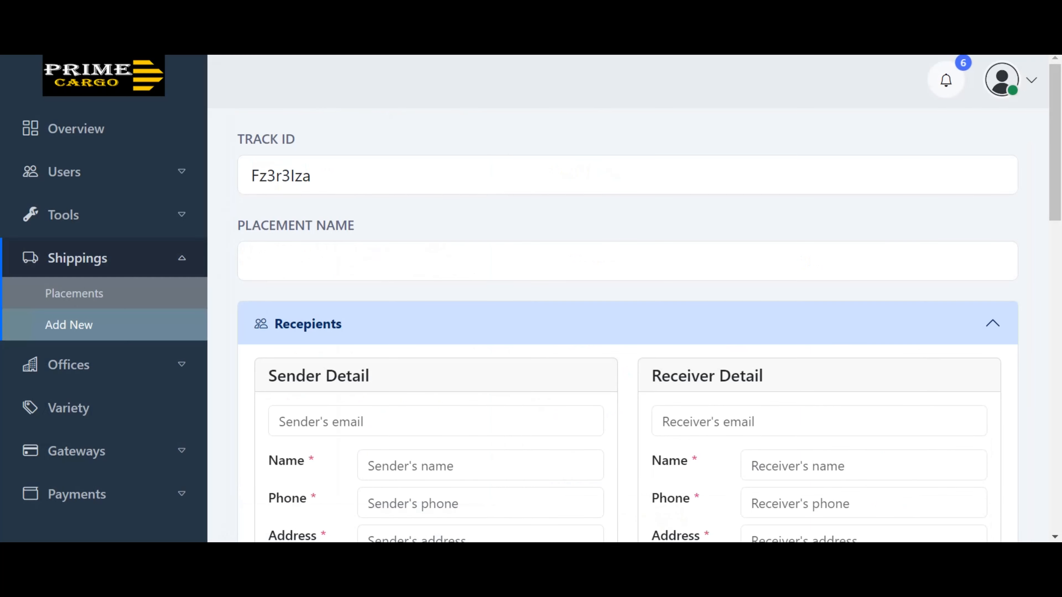
# Reload a fresh Add New shipment form and scroll through its sender and receiver fields.
pyautogui.scroll(-3, 97, 332)
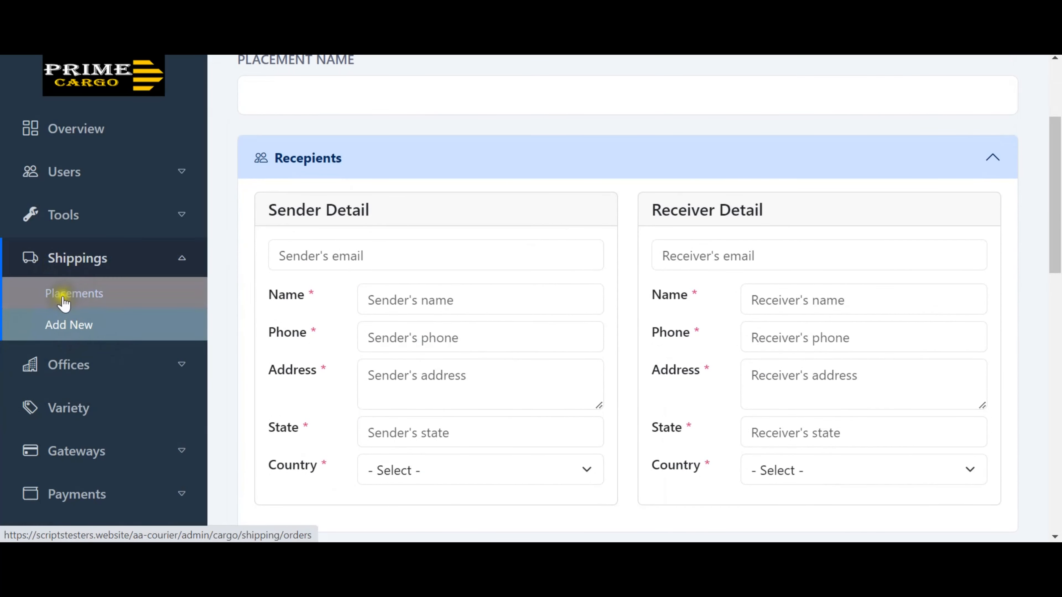
pyautogui.click(69, 327)
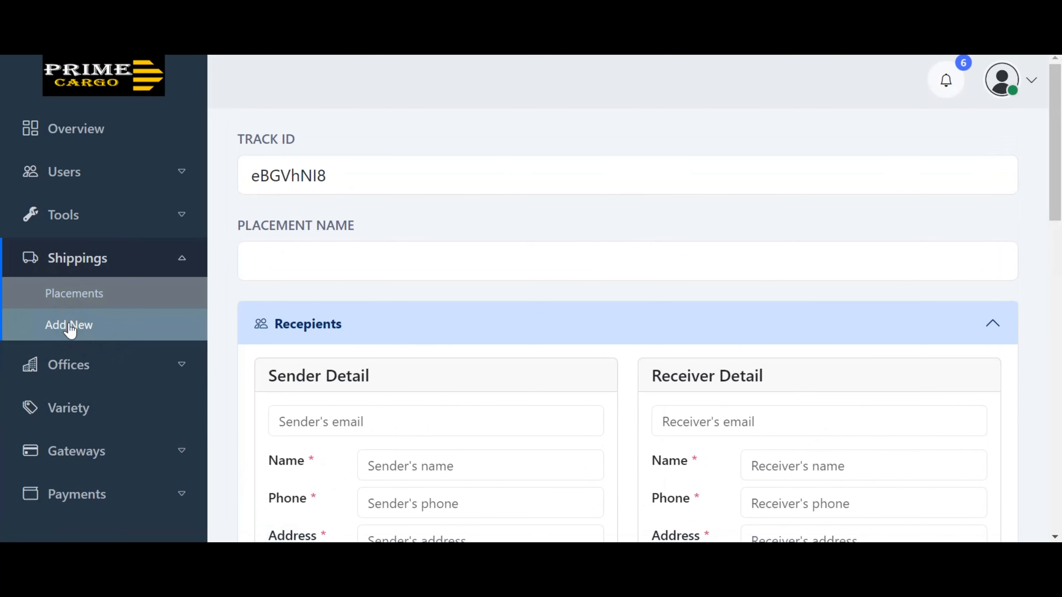
pyautogui.scroll(-3, 542, 268)
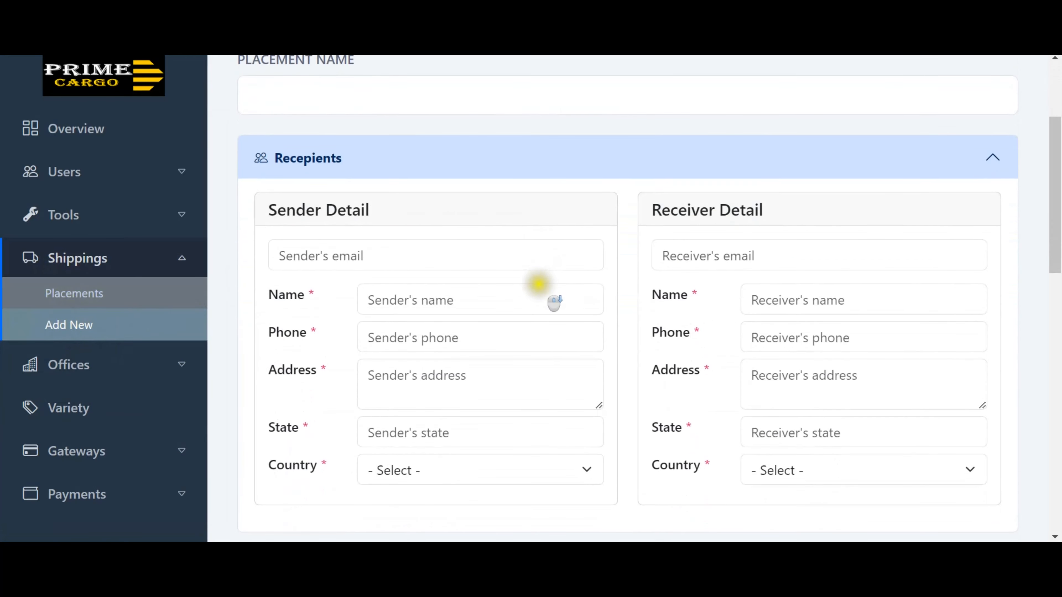
pyautogui.scroll(-15, 620, 217)
pyautogui.scroll(16, 616, 238)
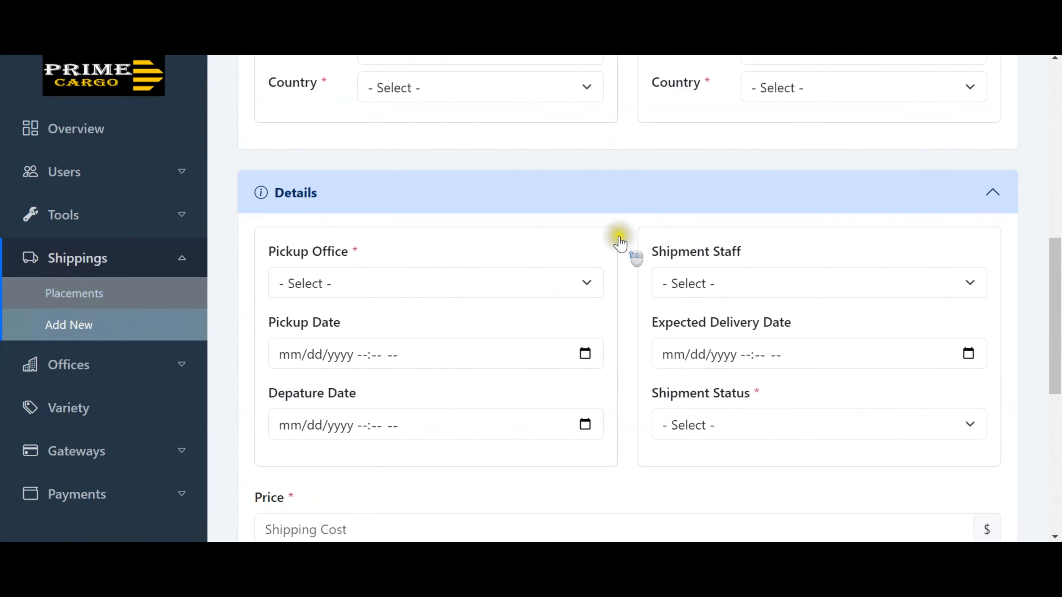
pyautogui.scroll(2, 620, 238)
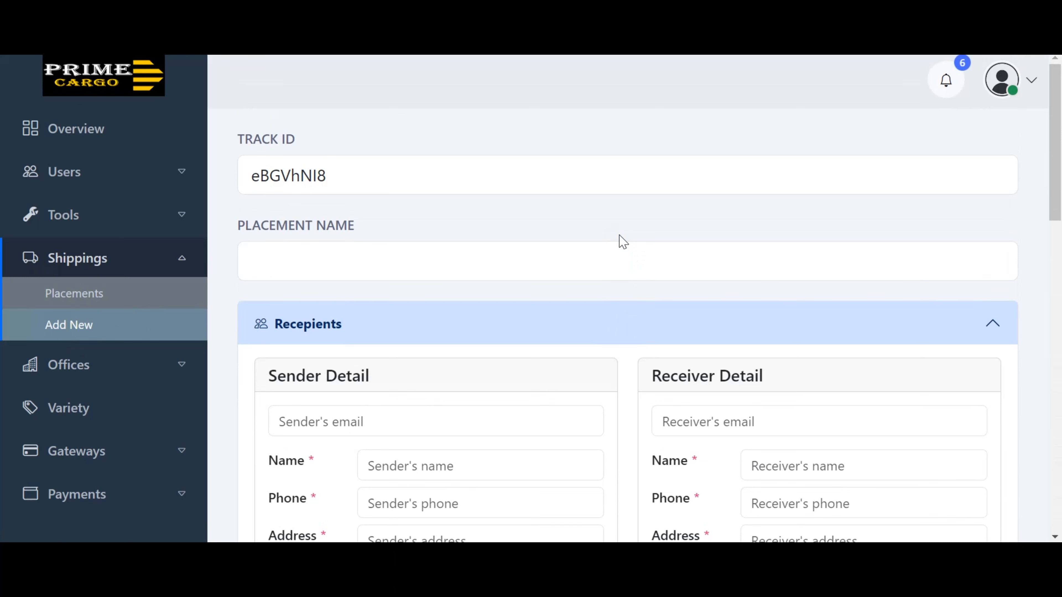
pyautogui.scroll(-2, 576, 381)
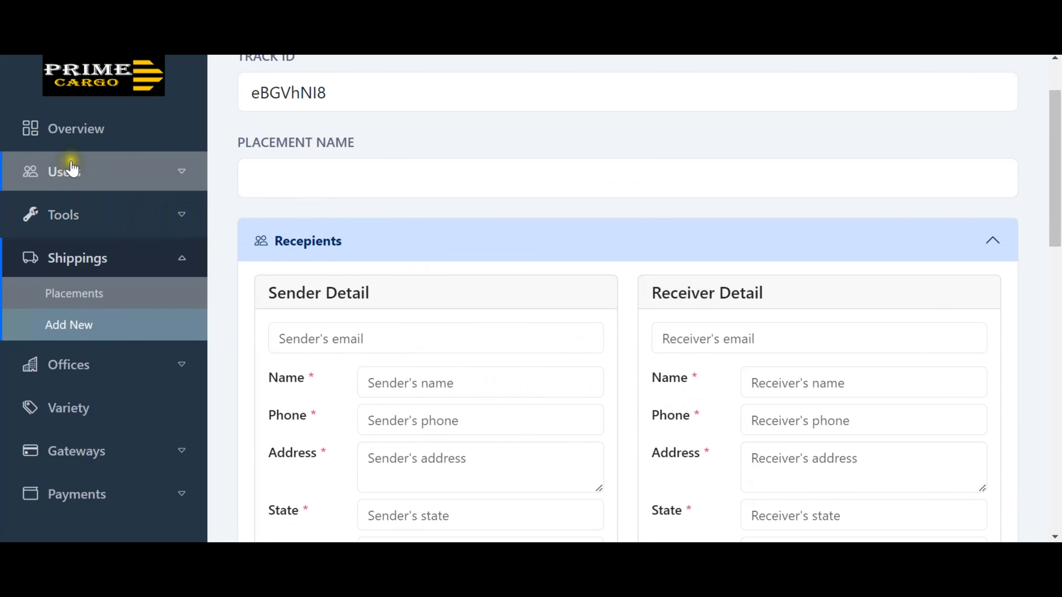
pyautogui.click(80, 129)
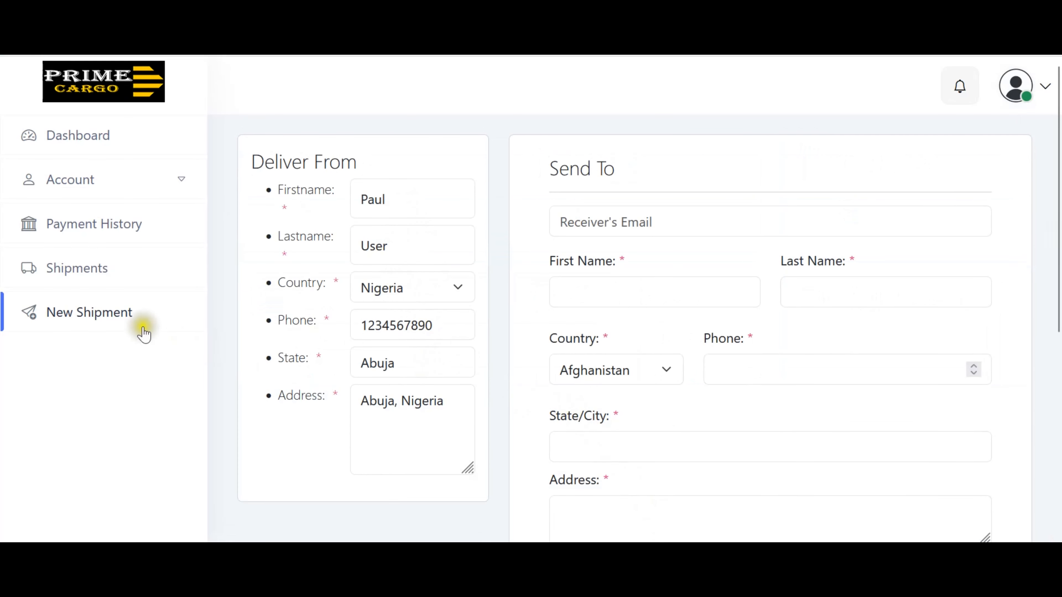
# Fill the receiver's e-mail, first name and last name from saved suggestions.
pyautogui.click(86, 308)
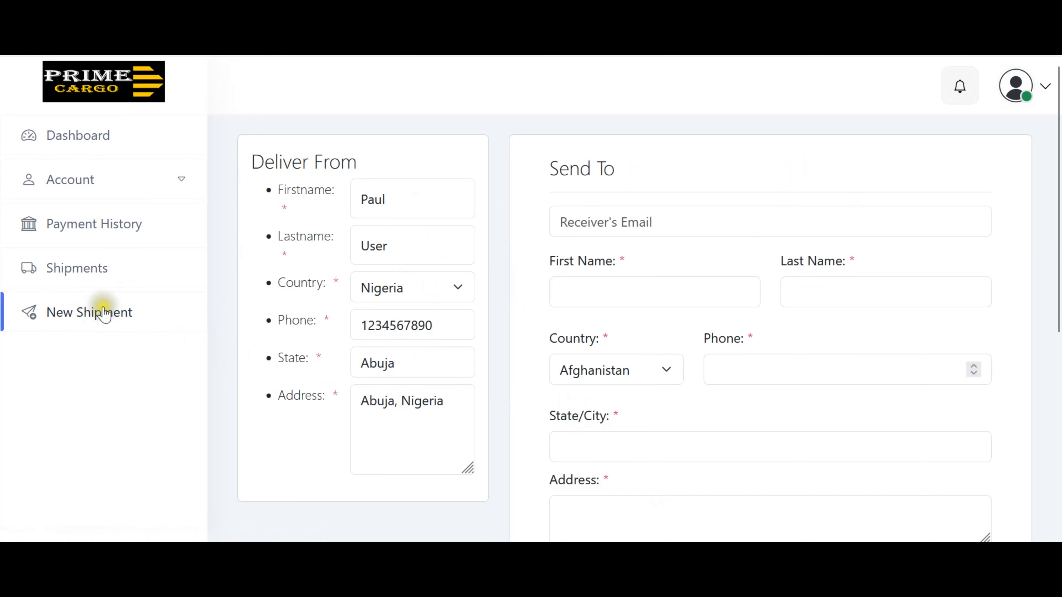
pyautogui.click(636, 221)
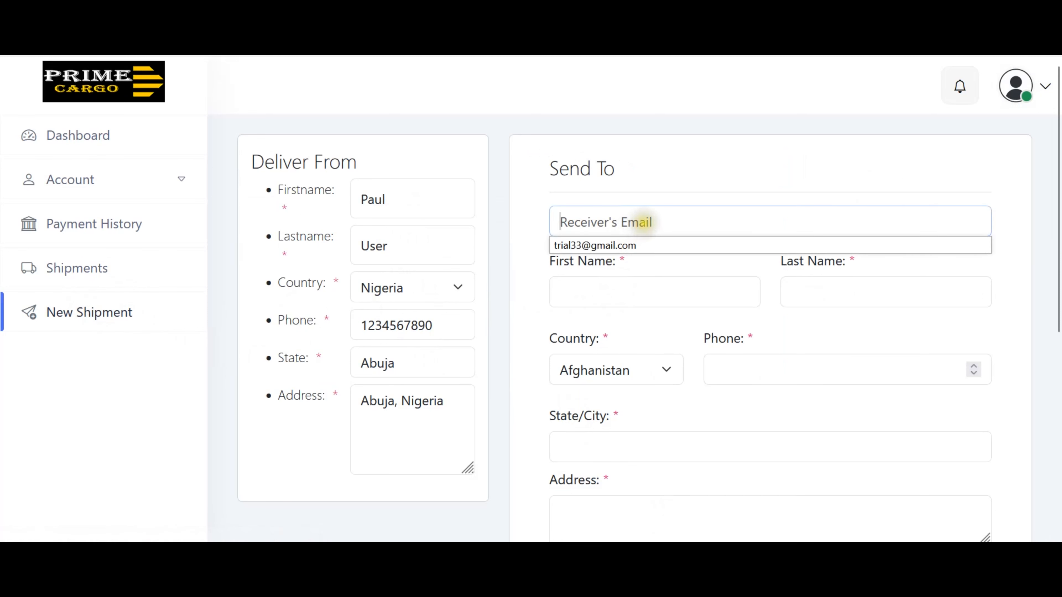
pyautogui.click(635, 247)
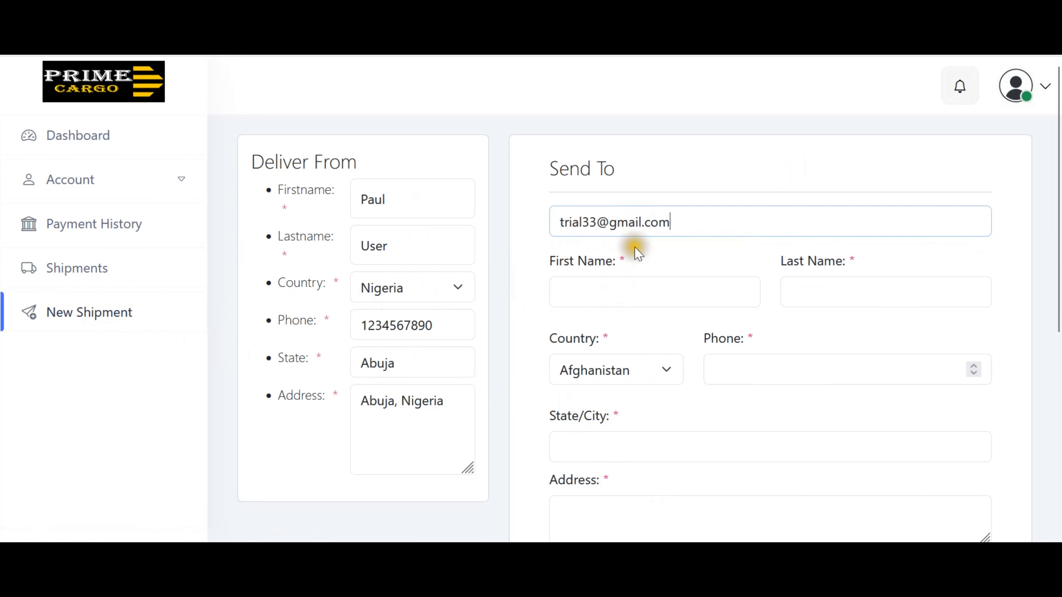
pyautogui.click(684, 292)
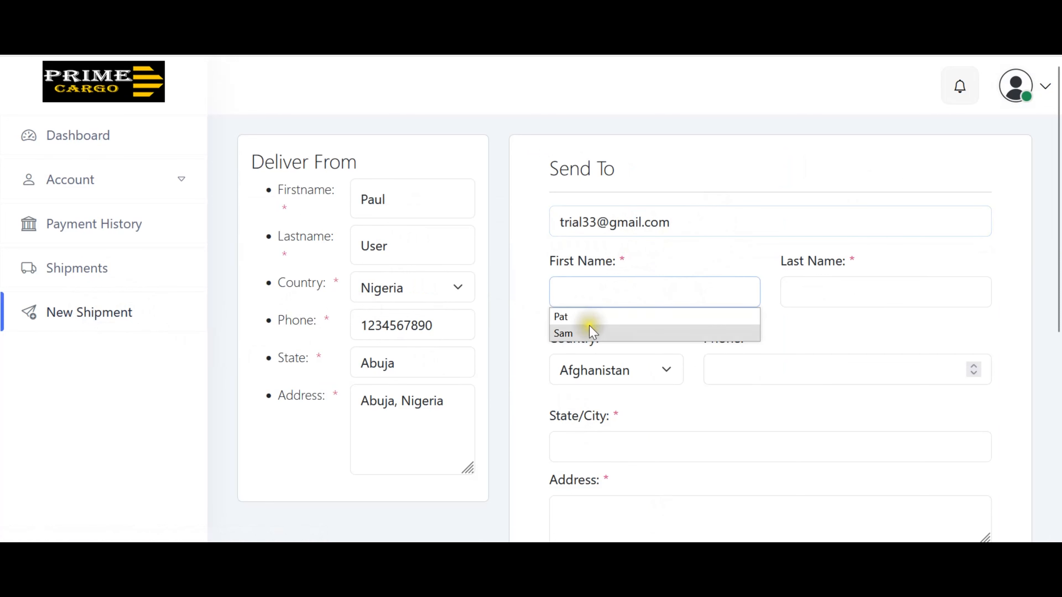
pyautogui.click(585, 317)
pyautogui.click(814, 291)
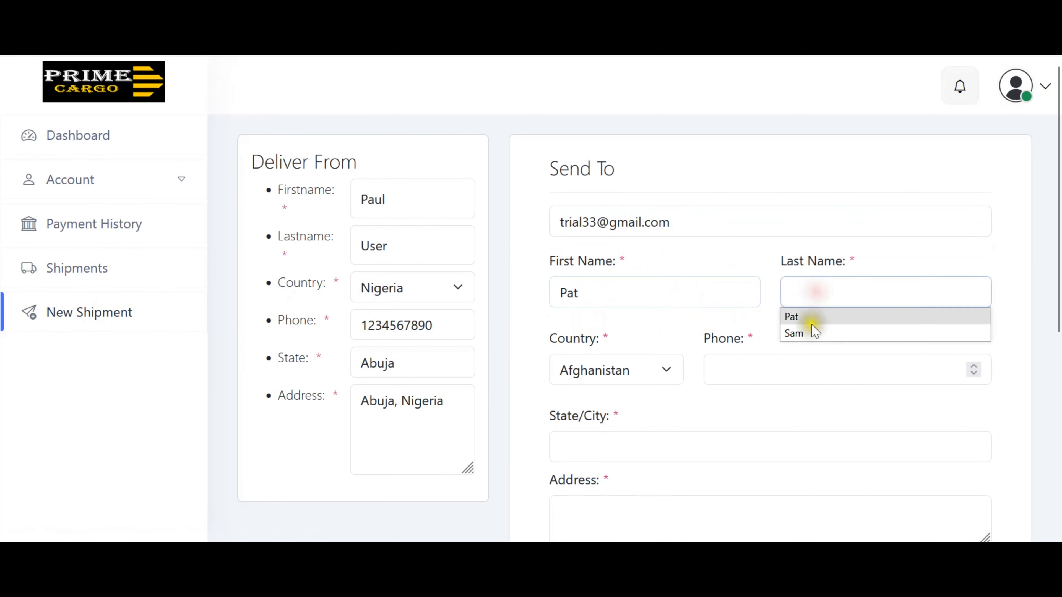
pyautogui.click(812, 333)
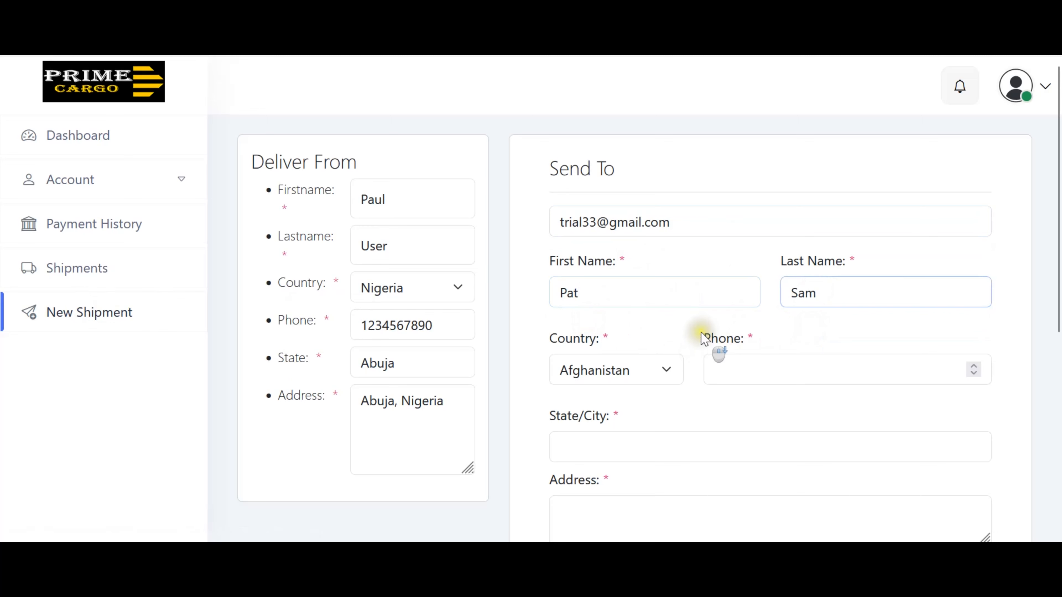
pyautogui.scroll(-2, 704, 339)
pyautogui.click(670, 282)
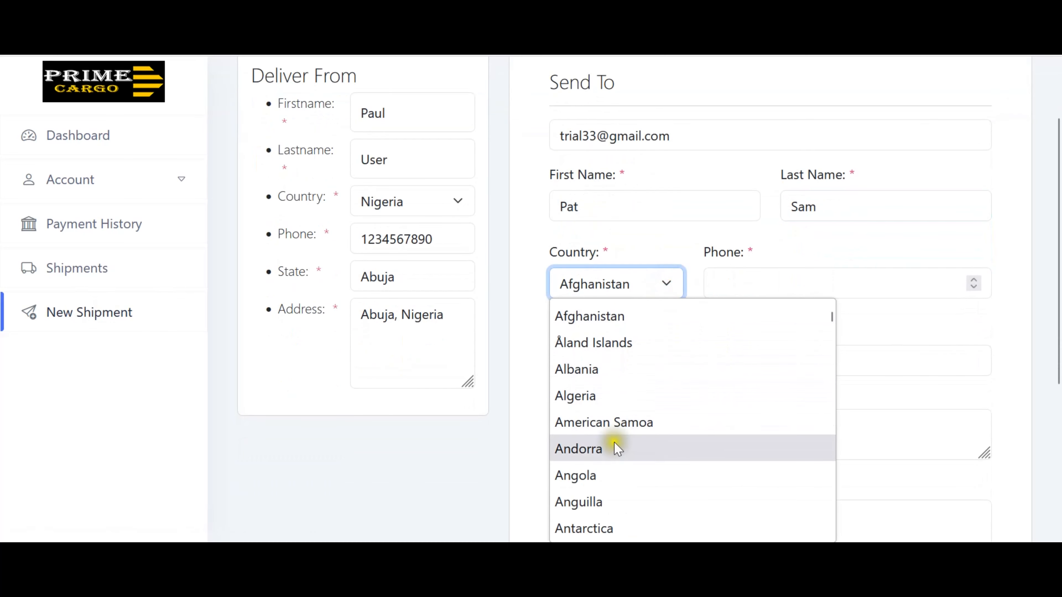
pyautogui.click(601, 450)
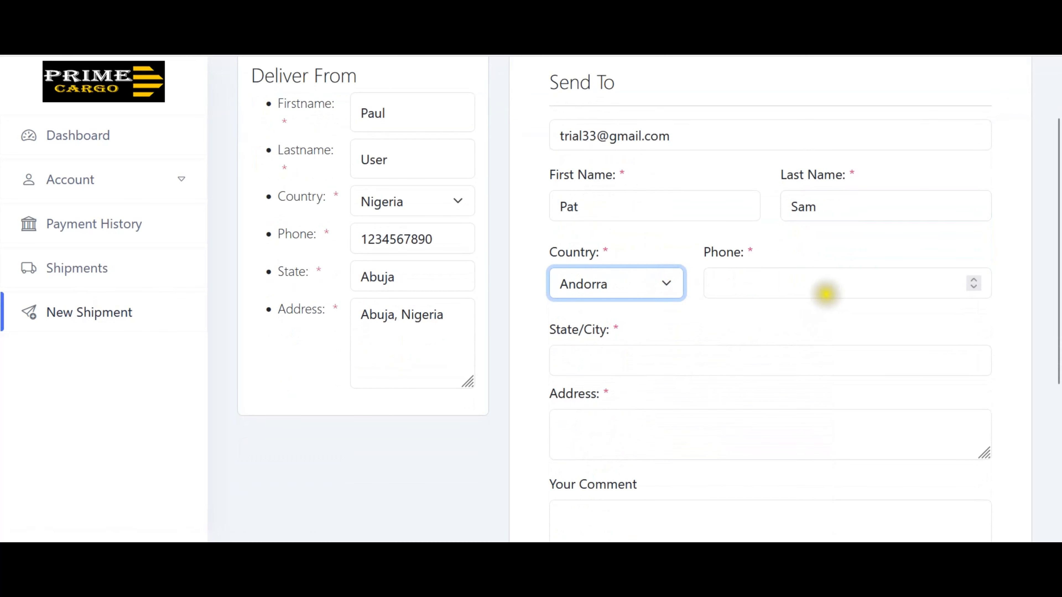
pyautogui.click(820, 288)
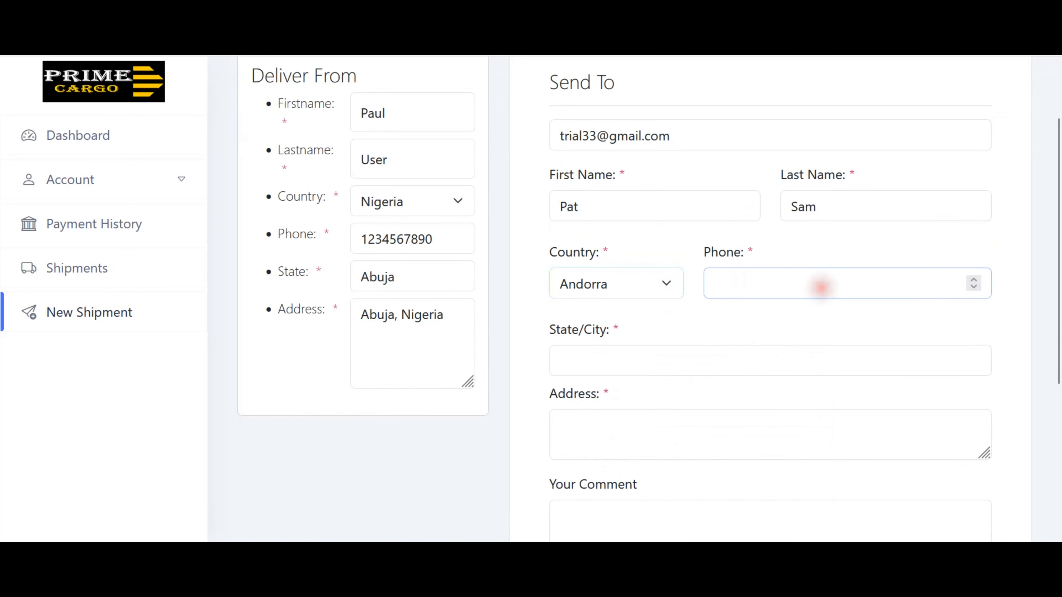
pyautogui.write('1234567890')
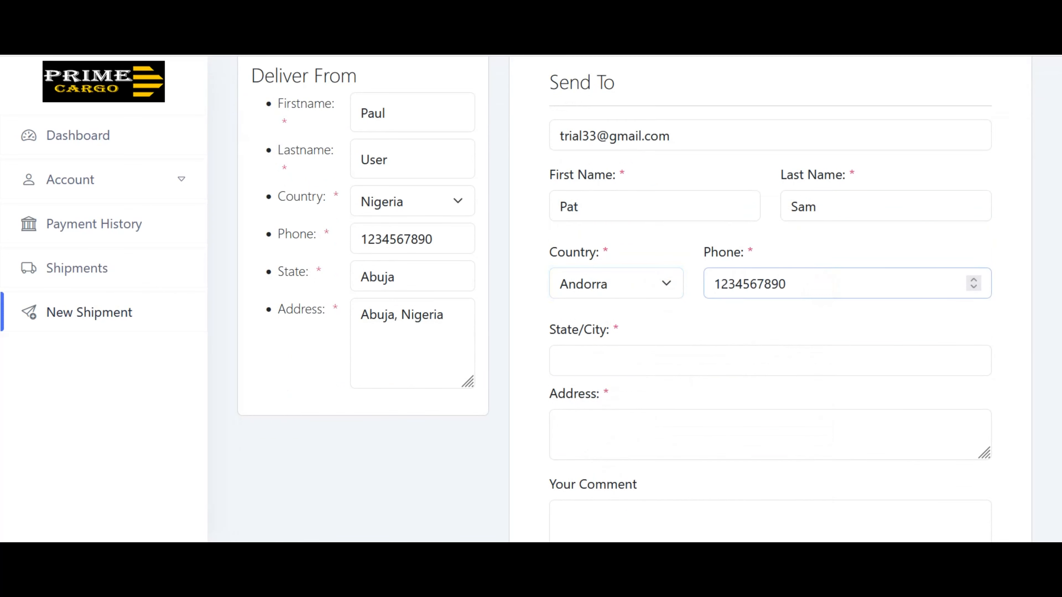
pyautogui.scroll(-1, 820, 288)
pyautogui.doubleClick(680, 353)
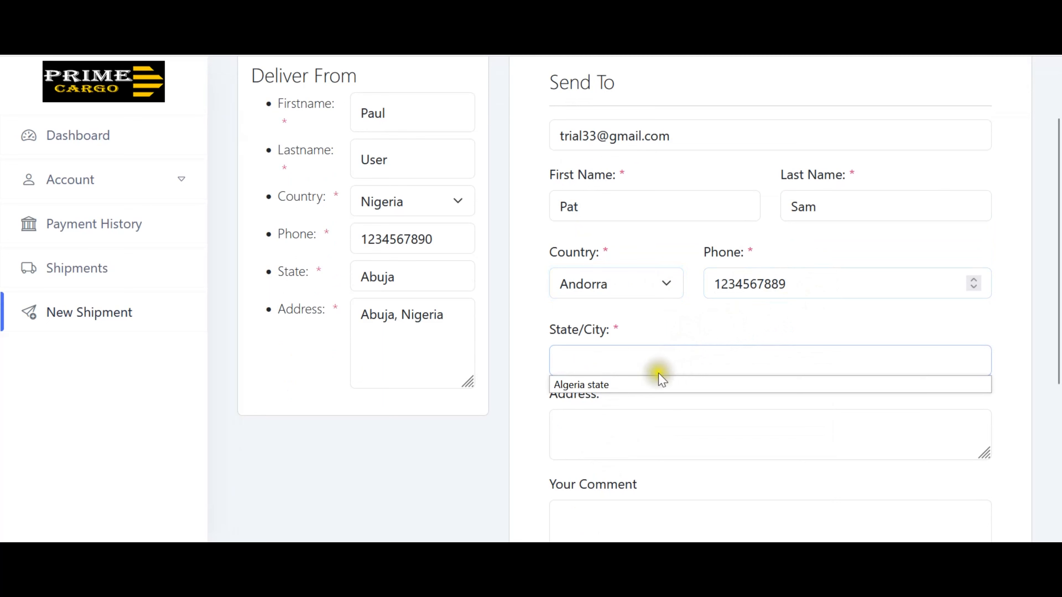
pyautogui.click(622, 383)
# Enter the address 'Lagos Nigeria.' and comment 'In good condition', then send the request.
pyautogui.click(620, 419)
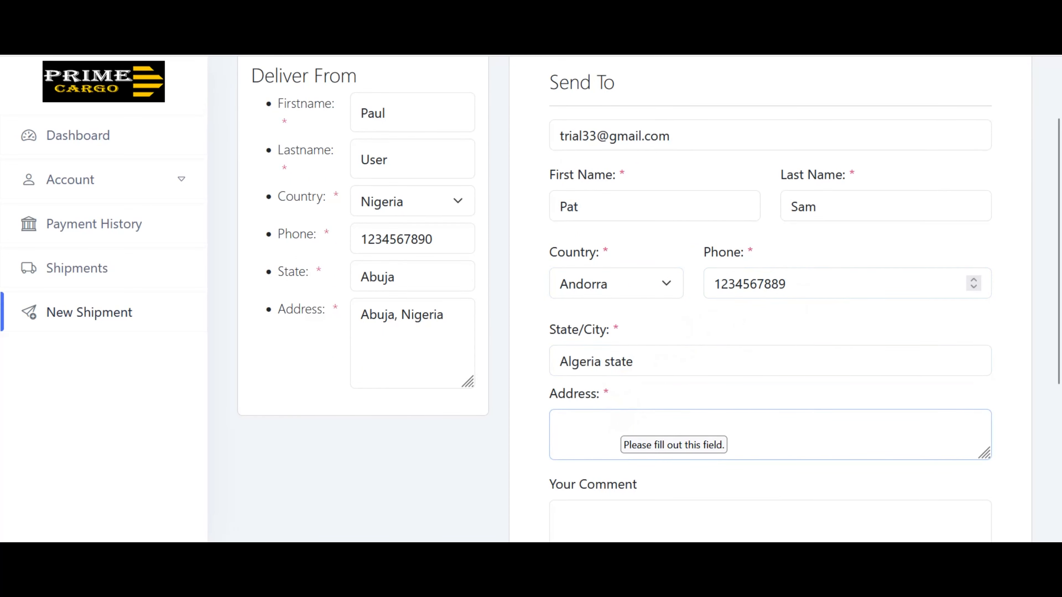
pyautogui.write('Ther')
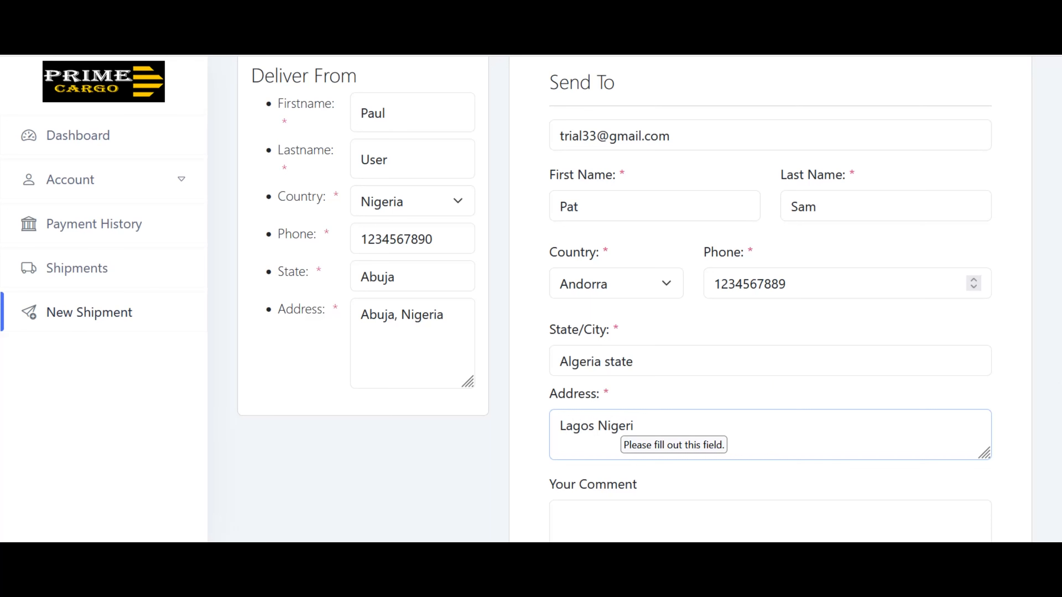
pyautogui.click(690, 428)
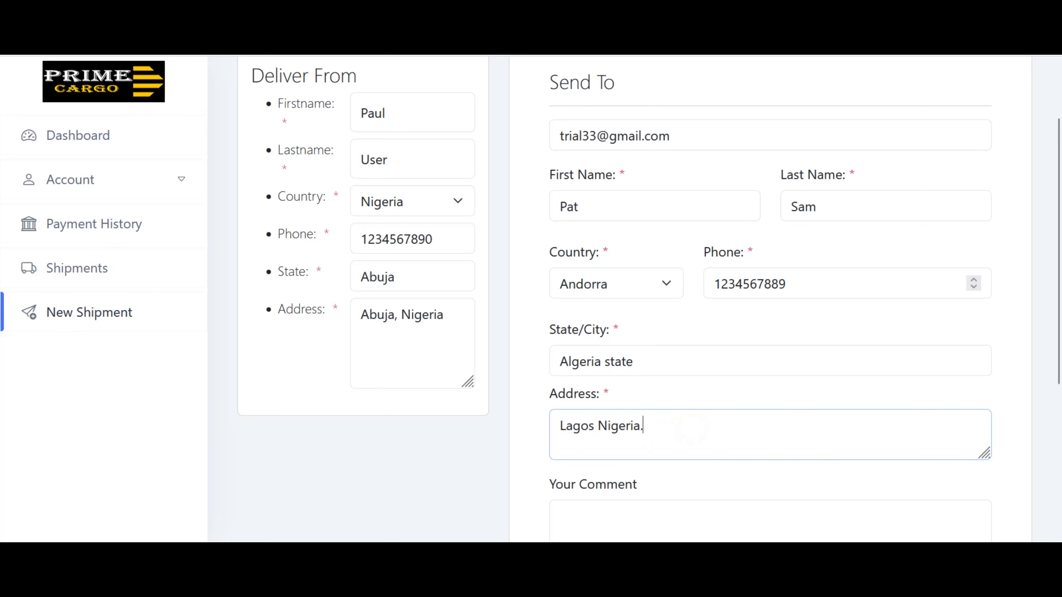
pyautogui.scroll(-4, 644, 385)
pyautogui.click(631, 383)
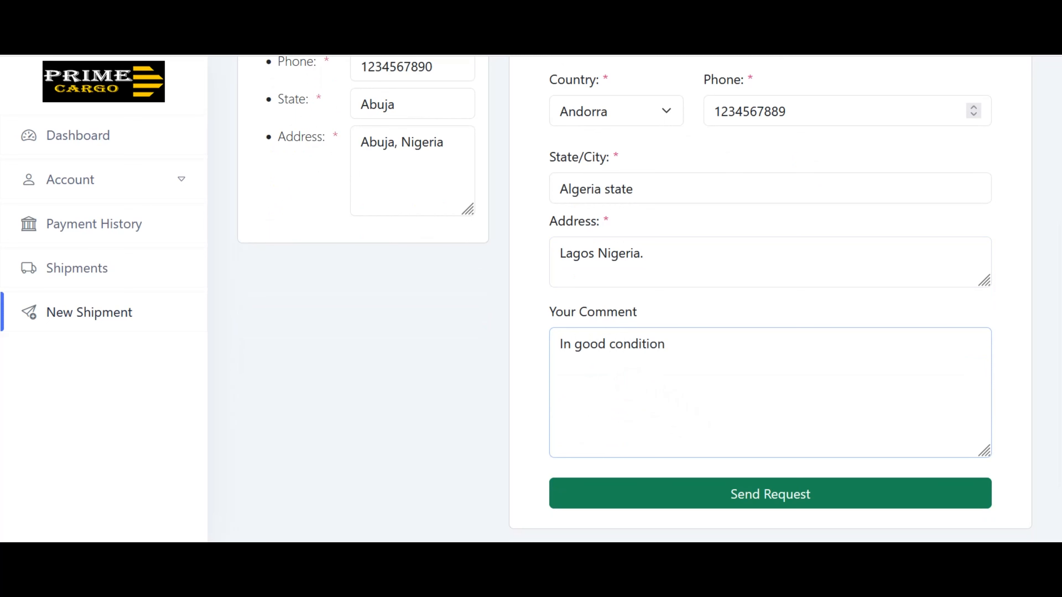
pyautogui.scroll(-2, 806, 386)
pyautogui.click(782, 427)
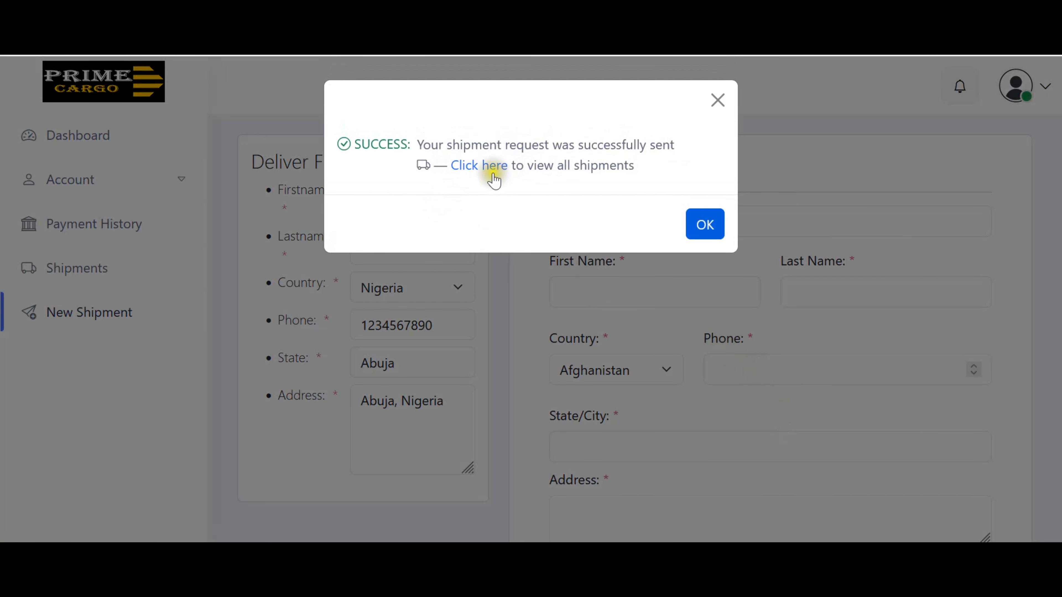
# View the list of all shipments and select the new shipment's track ID.
pyautogui.click(482, 167)
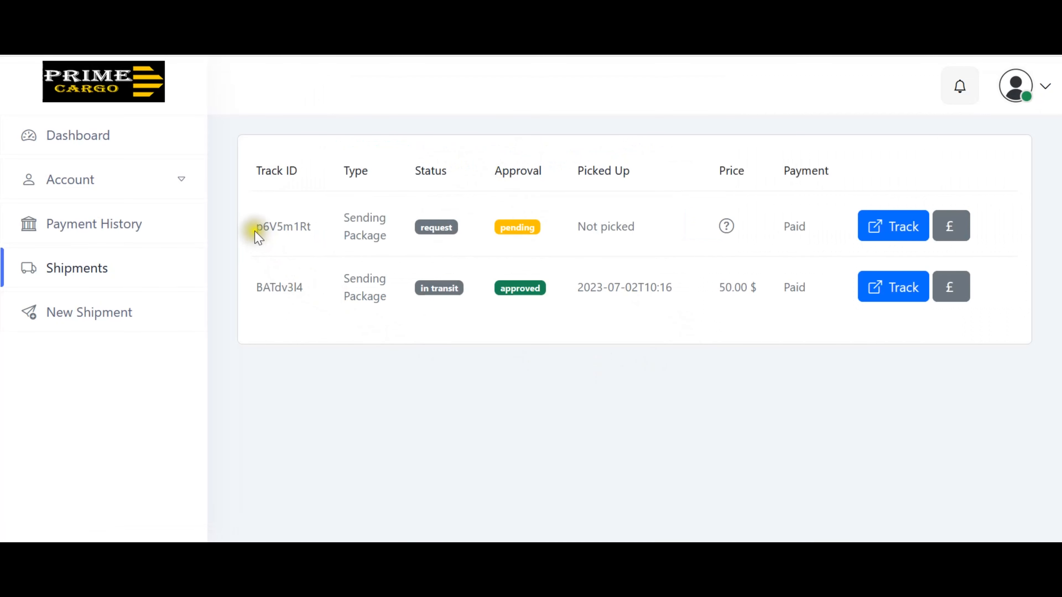
pyautogui.moveTo(254, 231); pyautogui.dragTo(310, 227)
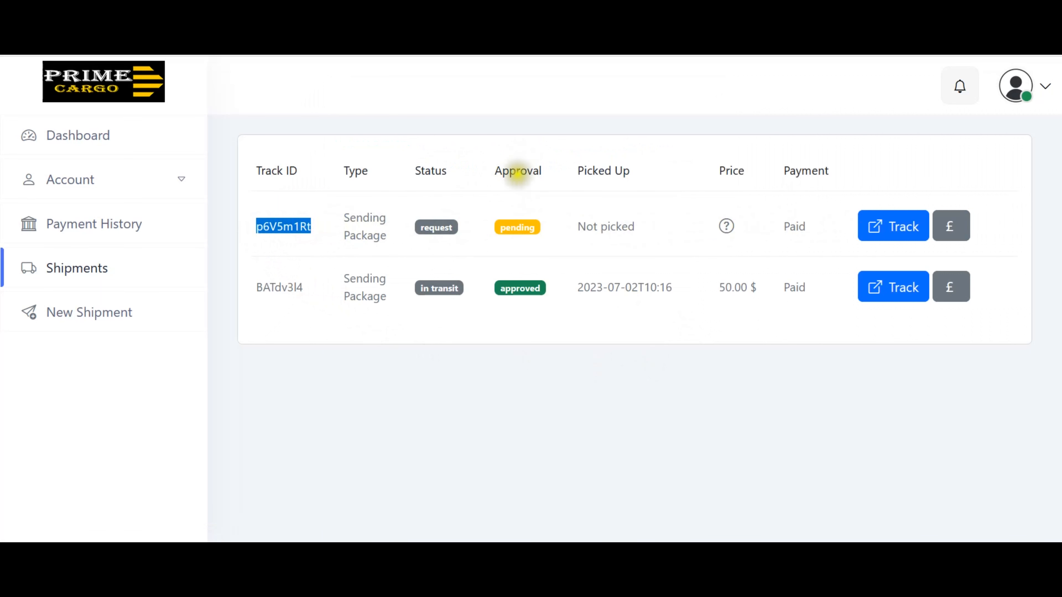
pyautogui.click(613, 227)
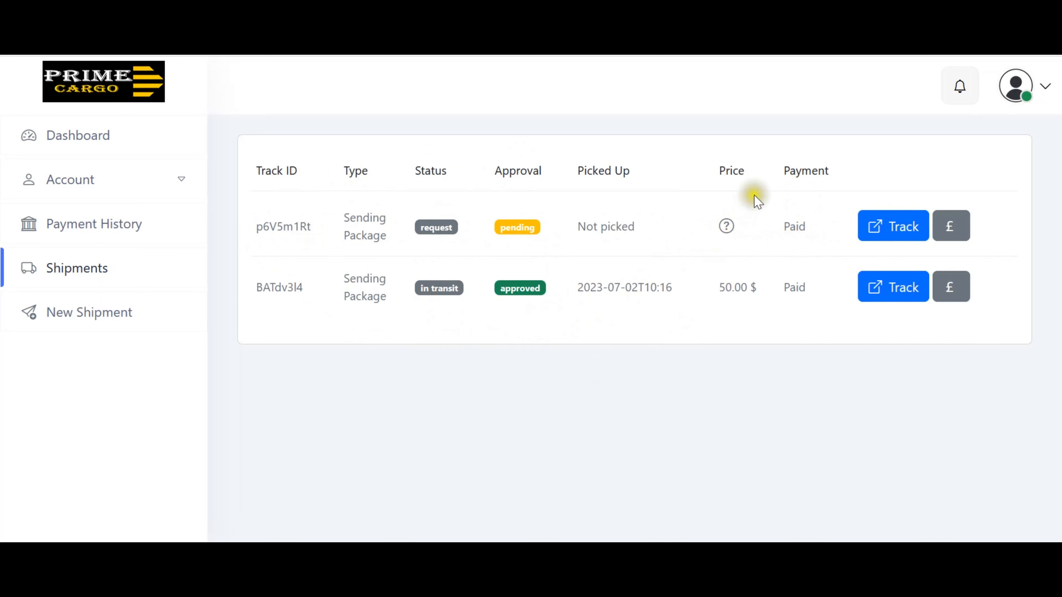
pyautogui.moveTo(736, 170); pyautogui.dragTo(723, 225)
pyautogui.click(699, 223)
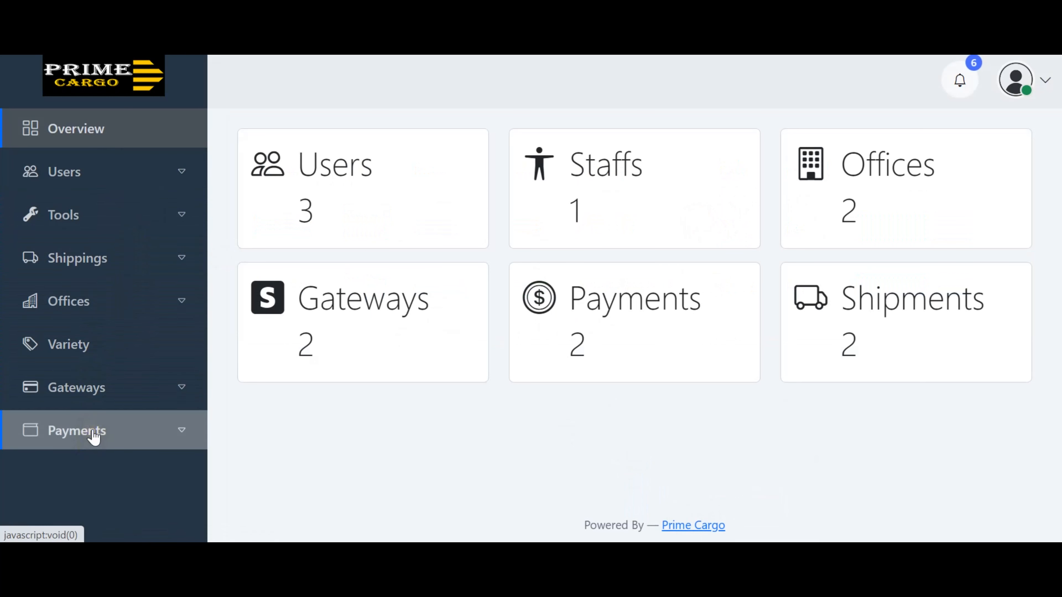
# Read the new request in the admin notifications, then expand the Payments and Shippings menus.
pyautogui.click(79, 141)
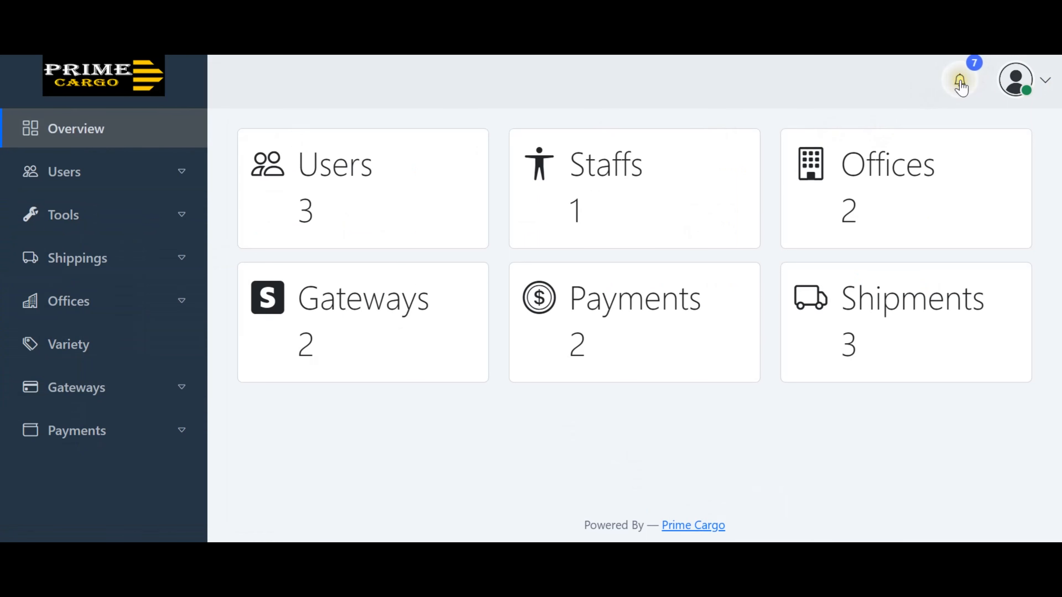
pyautogui.click(960, 81)
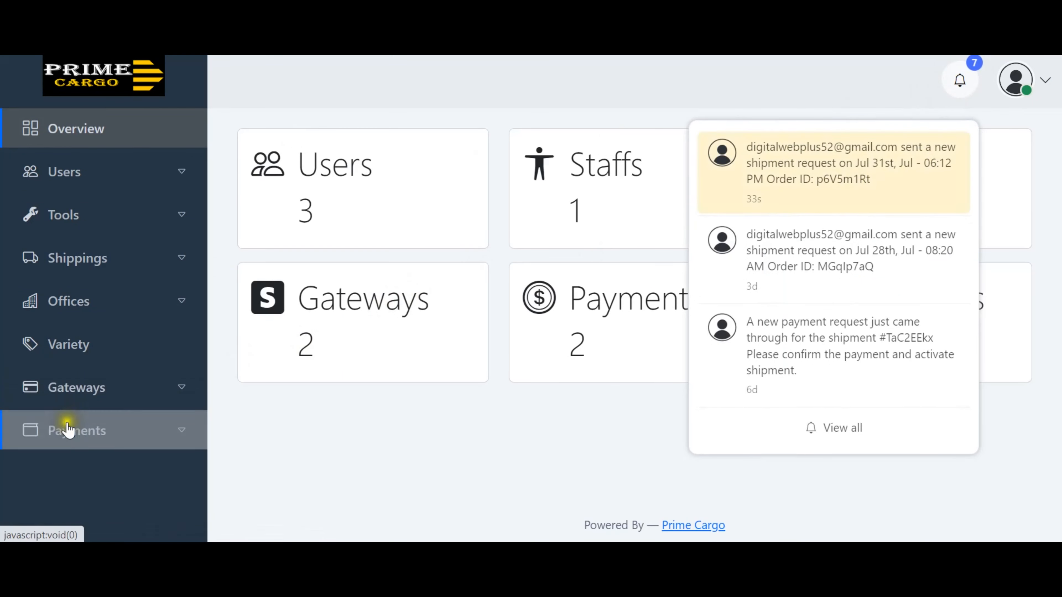
pyautogui.click(283, 457)
pyautogui.click(181, 435)
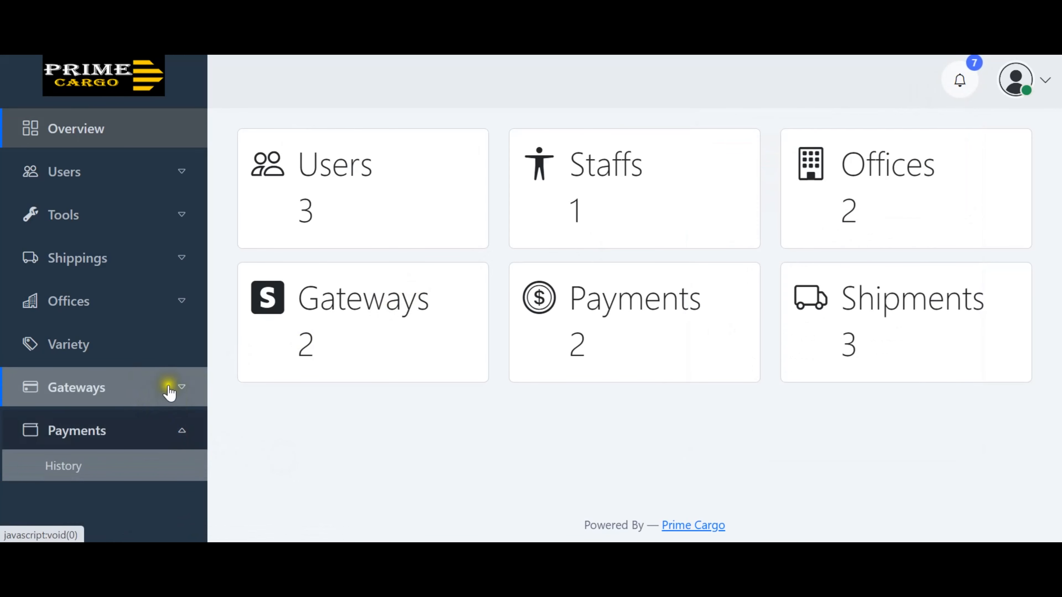
pyautogui.click(183, 262)
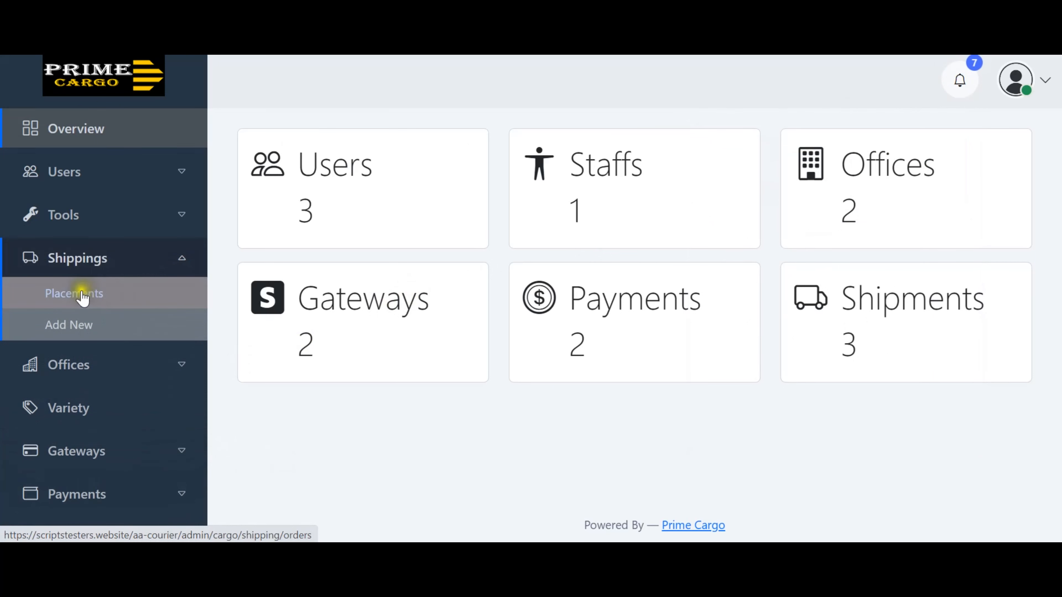
# Open the Undefined shipment p6V5m1Rt from Shippings > Placements for editing.
pyautogui.click(84, 295)
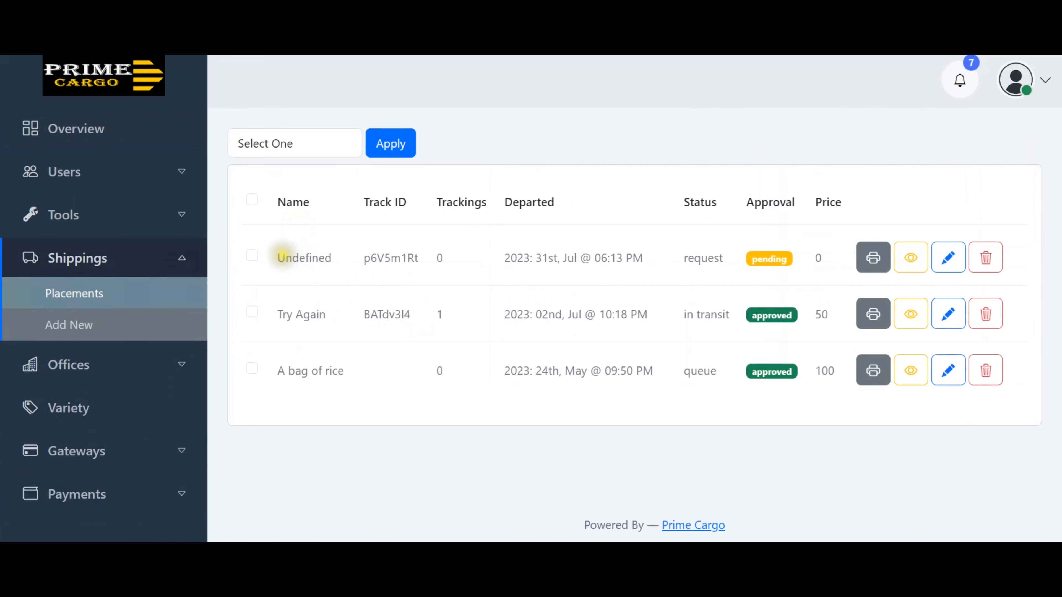
pyautogui.moveTo(283, 258); pyautogui.dragTo(343, 255)
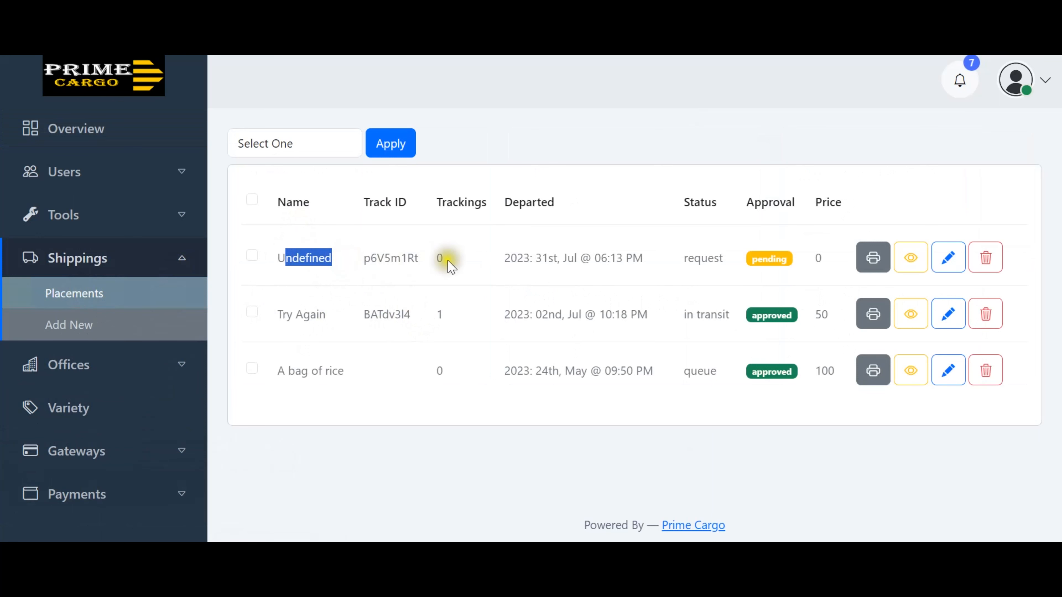
pyautogui.click(328, 258)
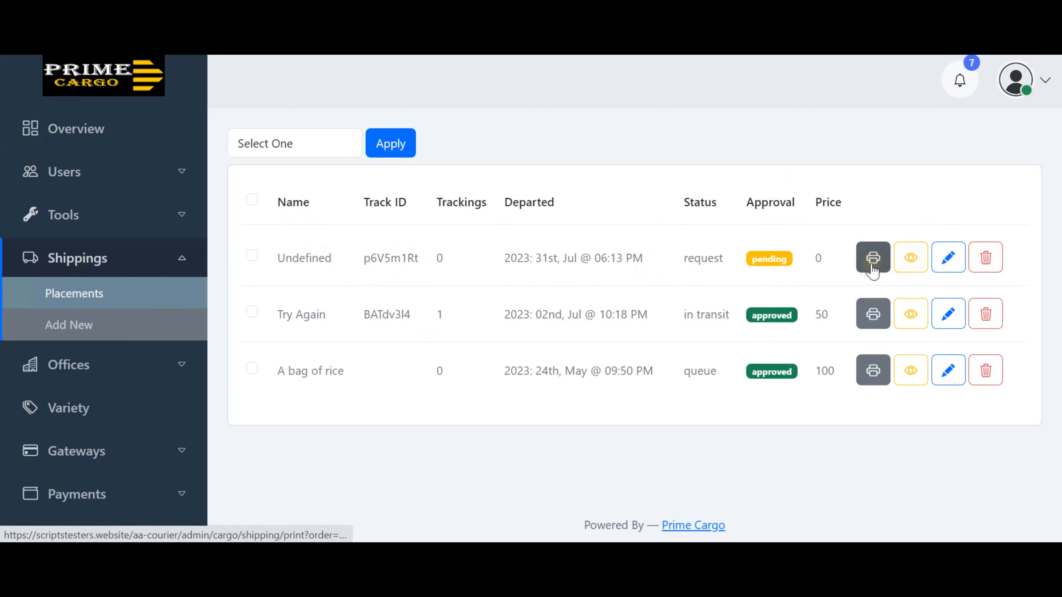
pyautogui.click(947, 267)
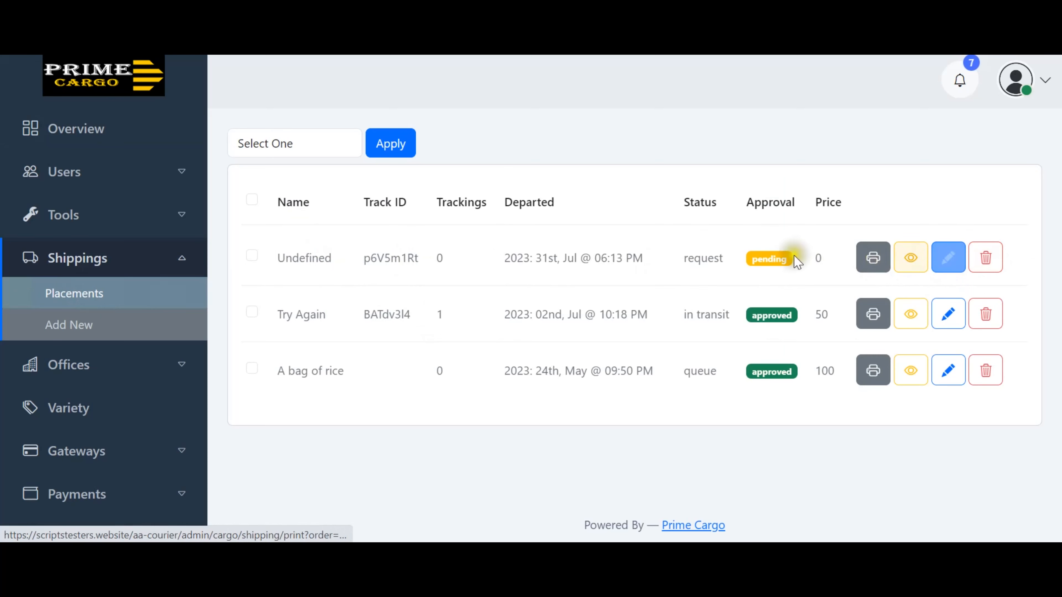
# Scroll down through the edit form's Recepients and Details fields.
pyautogui.scroll(-1, 751, 262)
pyautogui.scroll(-2, 750, 262)
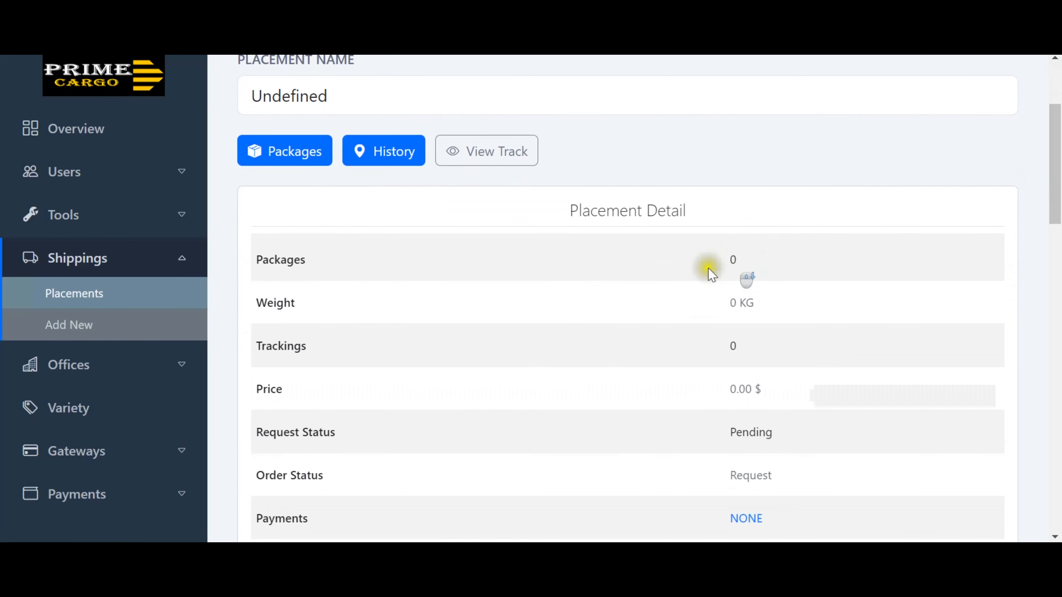
pyautogui.moveTo(294, 260); pyautogui.dragTo(325, 434)
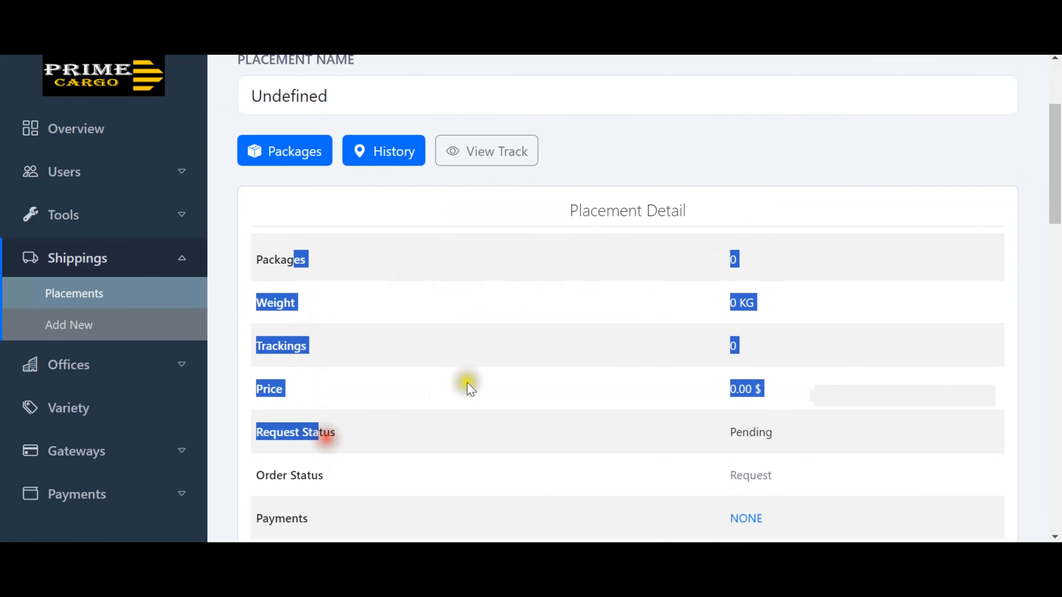
pyautogui.click(517, 272)
pyautogui.scroll(-3, 521, 276)
pyautogui.scroll(-3, 521, 276)
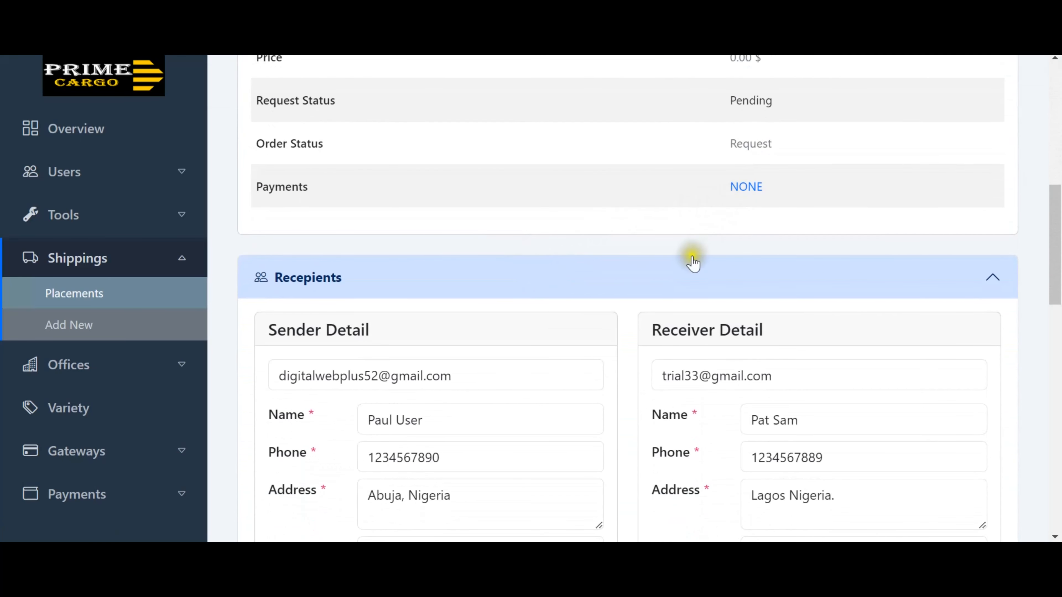
pyautogui.scroll(-3, 690, 263)
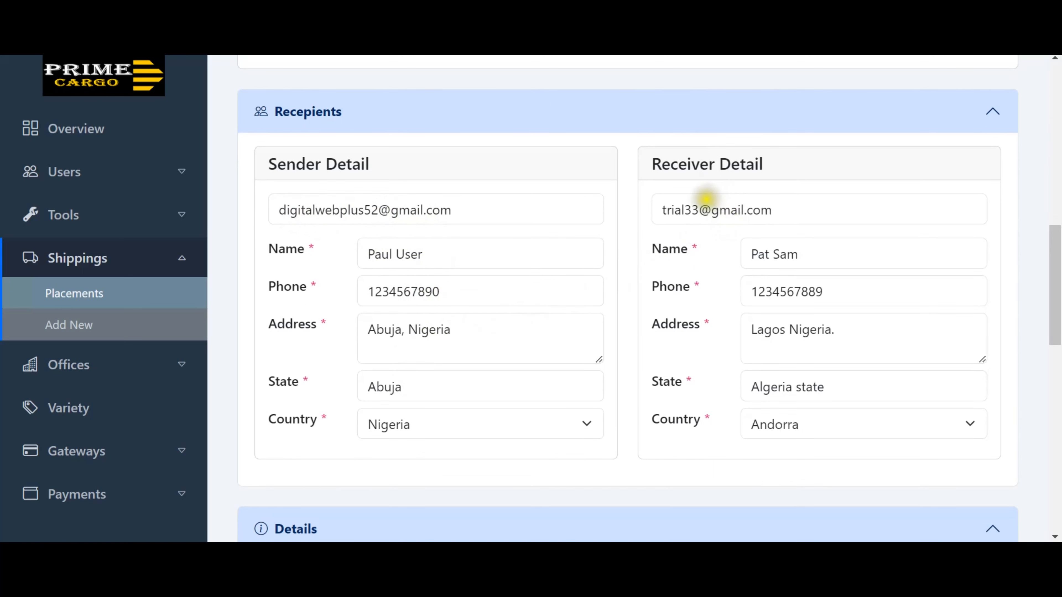
pyautogui.moveTo(680, 209); pyautogui.dragTo(756, 339)
pyautogui.click(868, 337)
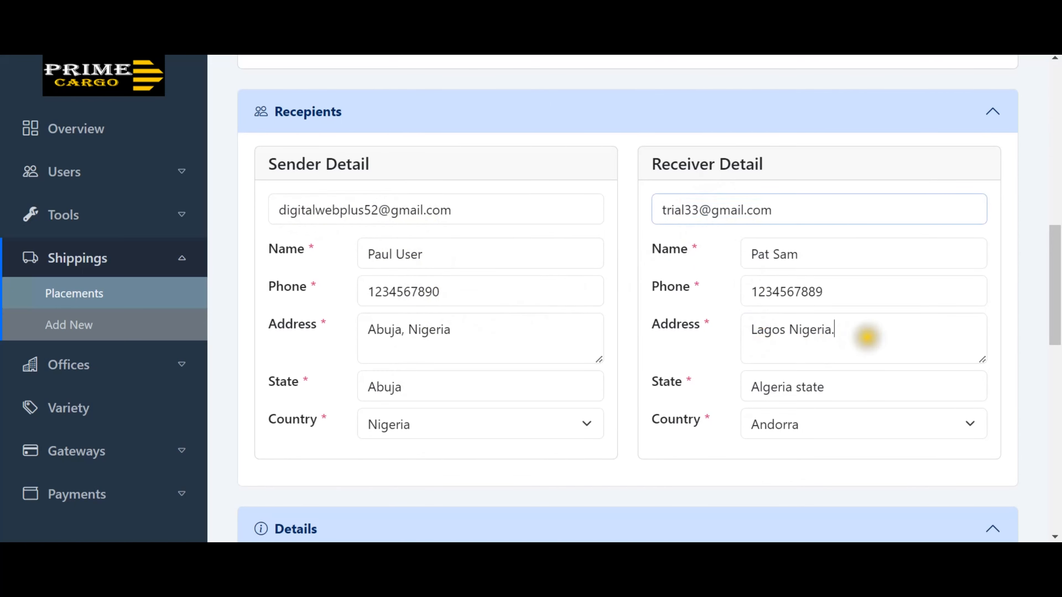
pyautogui.scroll(-8, 868, 337)
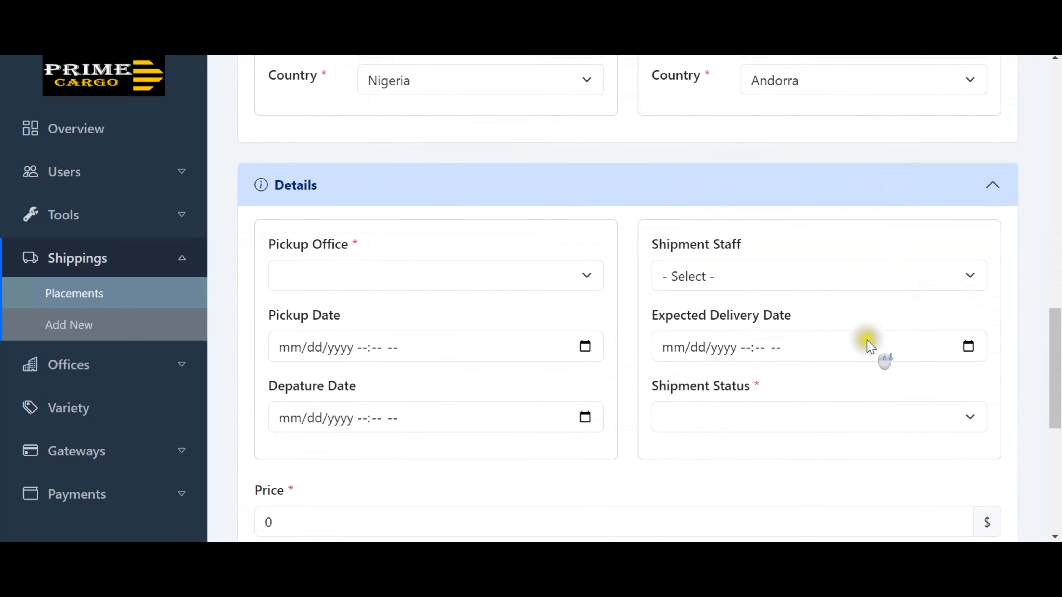
# Set the pickup office to London Office and the pickup date to today, July 31.
pyautogui.scroll(-2, 868, 346)
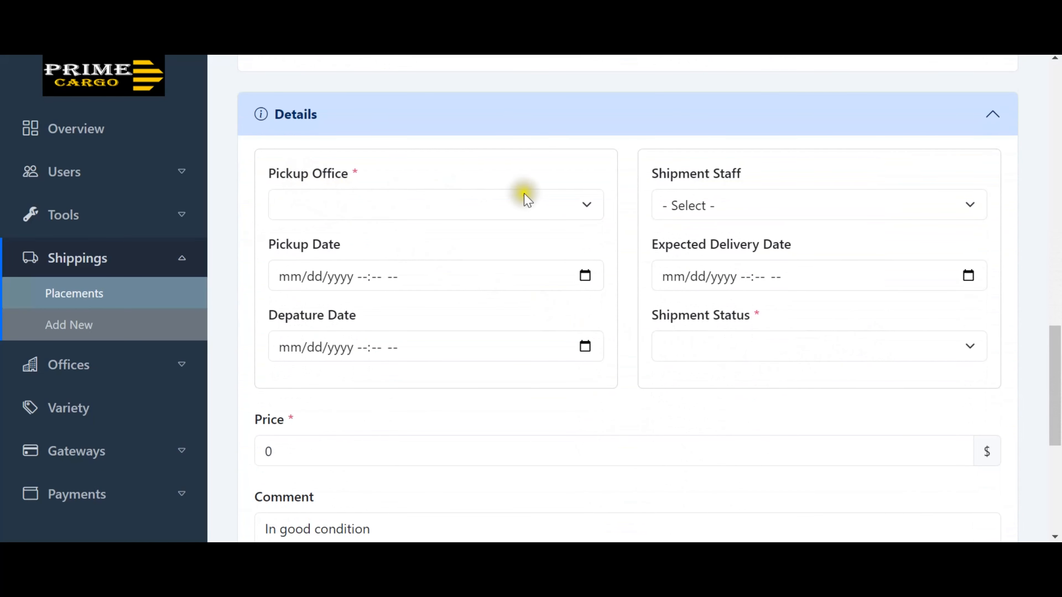
pyautogui.click(583, 201)
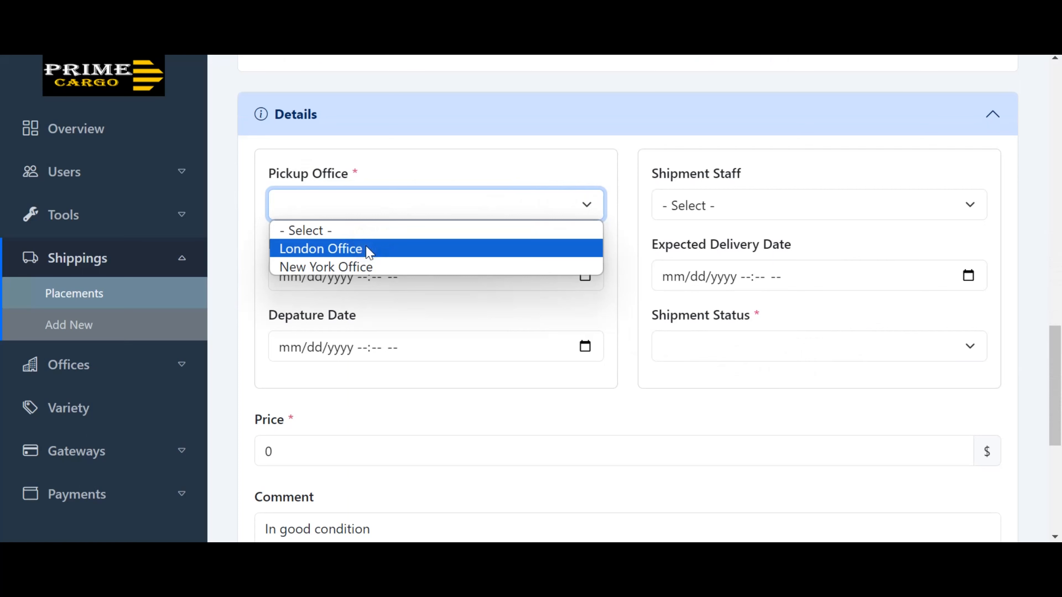
pyautogui.click(350, 250)
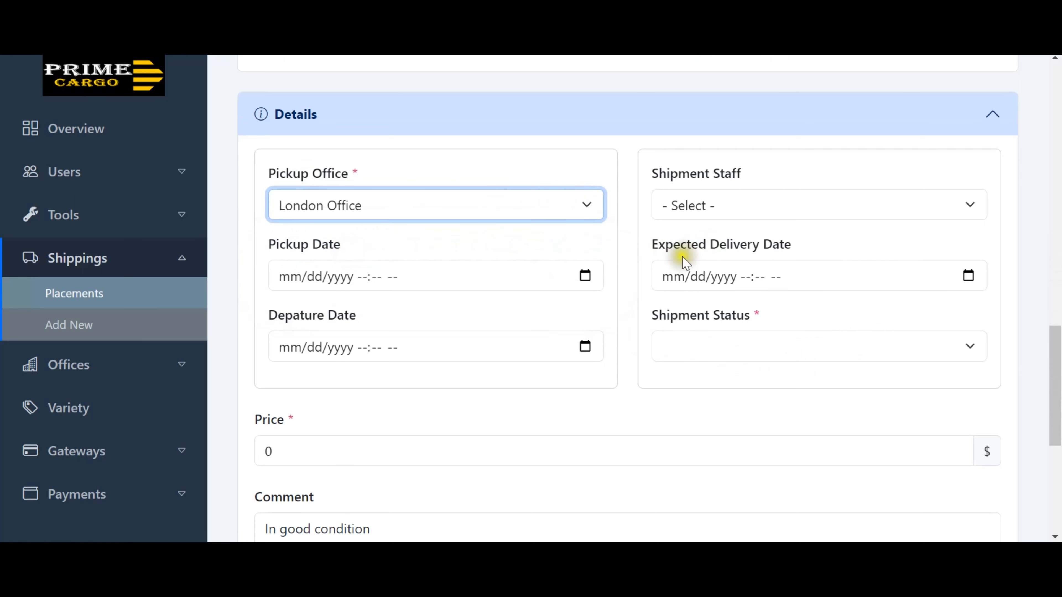
pyautogui.click(583, 276)
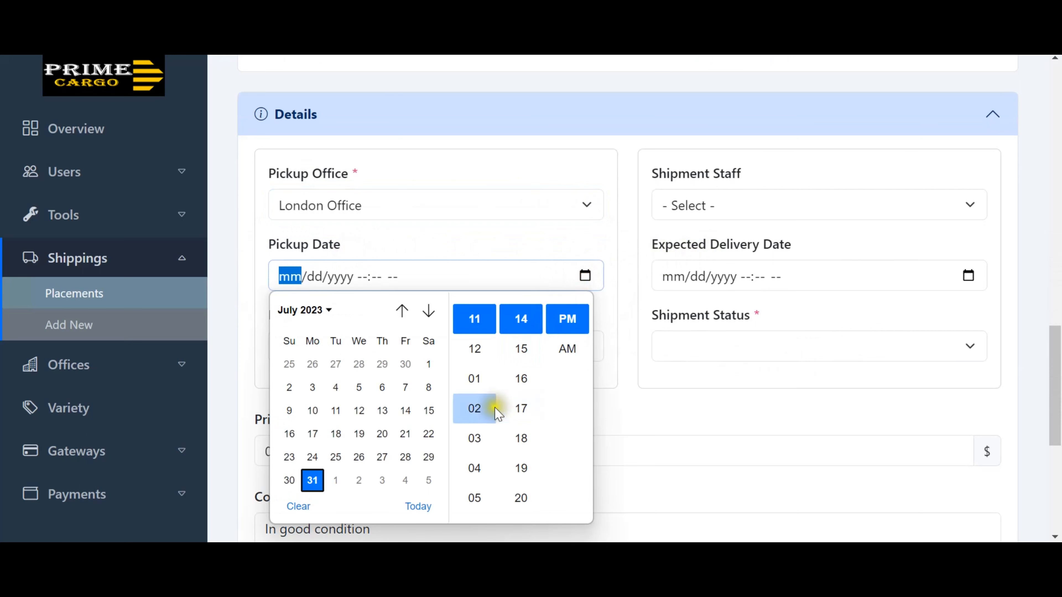
pyautogui.click(521, 408)
pyautogui.click(405, 410)
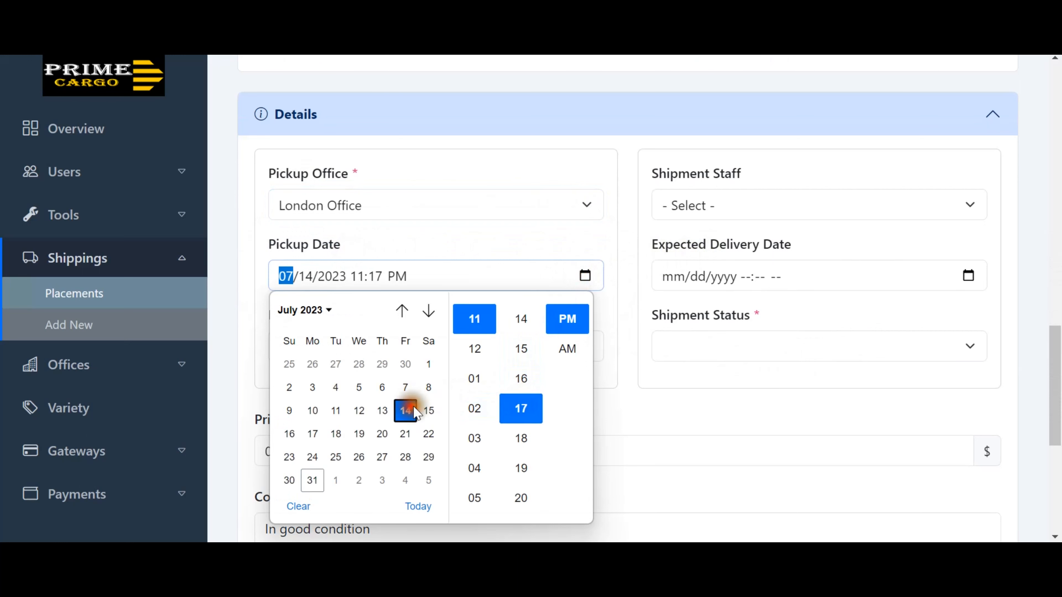
pyautogui.click(565, 331)
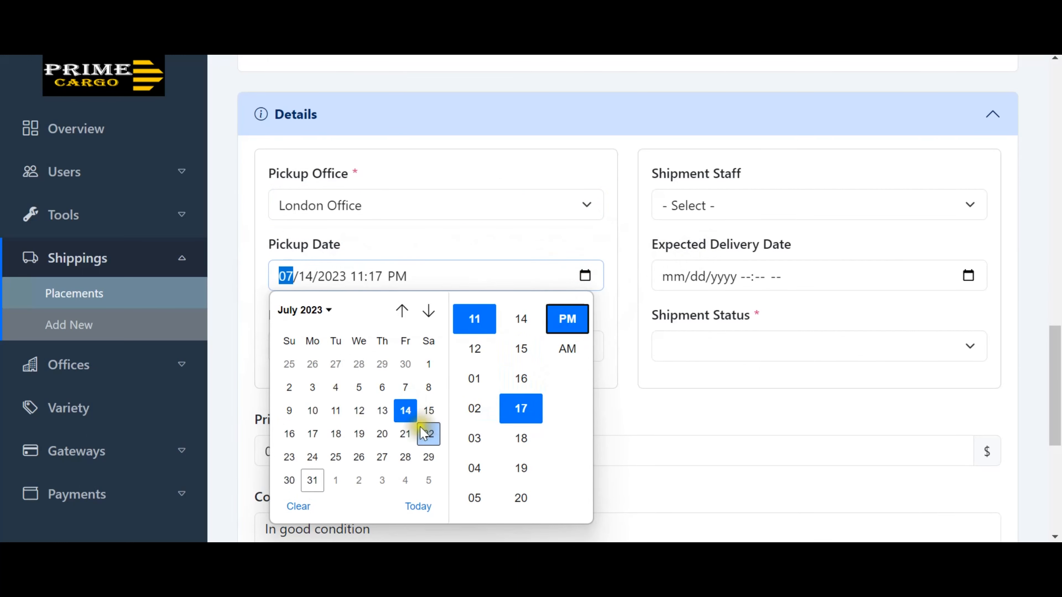
pyautogui.click(405, 434)
pyautogui.click(420, 504)
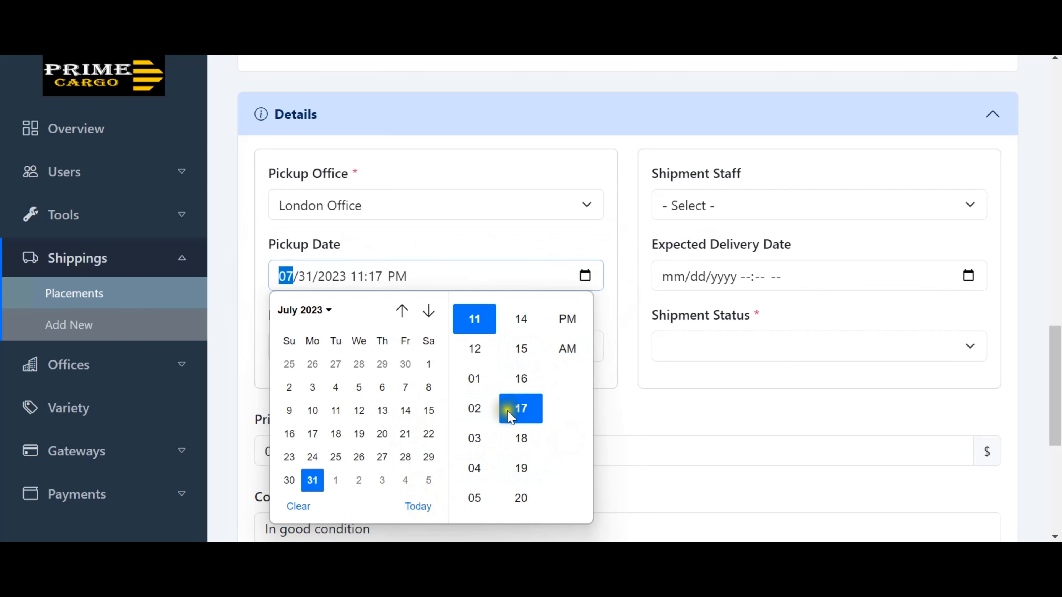
pyautogui.click(616, 403)
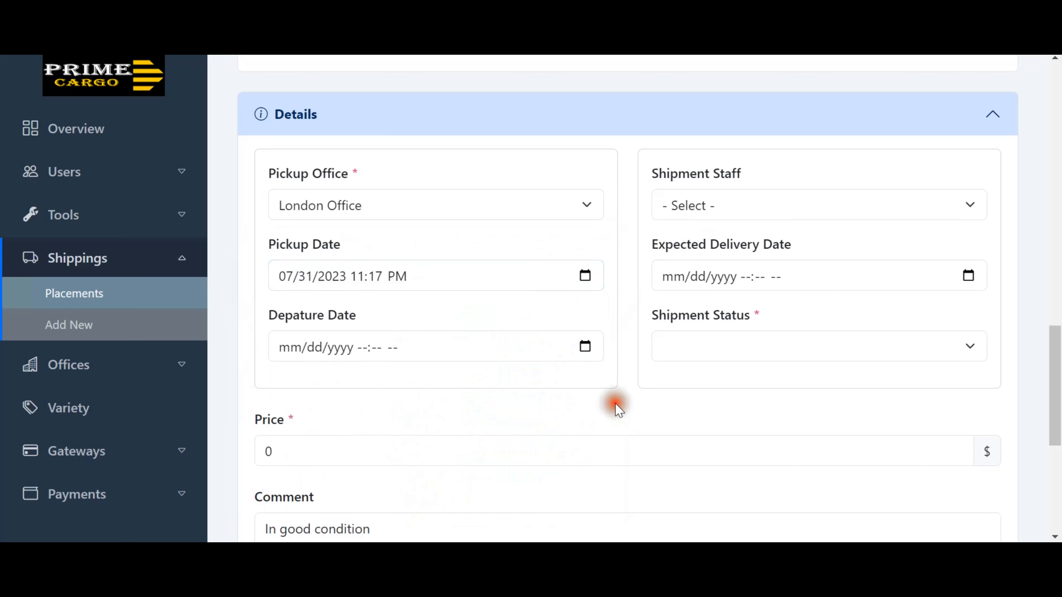
# Set the departure date to July 21 at minute 15, AM.
pyautogui.click(584, 346)
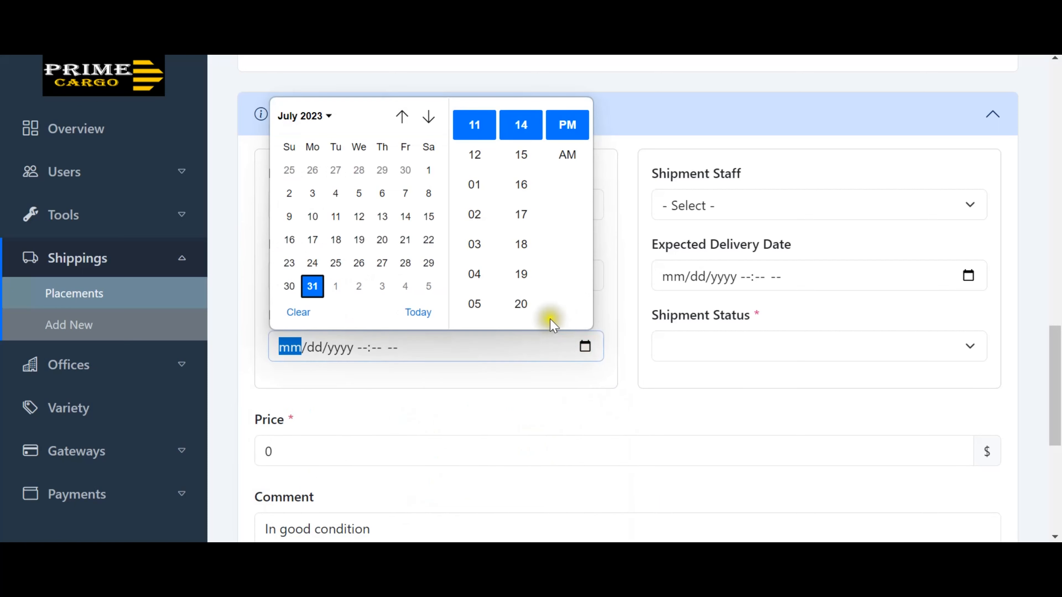
pyautogui.click(405, 240)
pyautogui.click(521, 156)
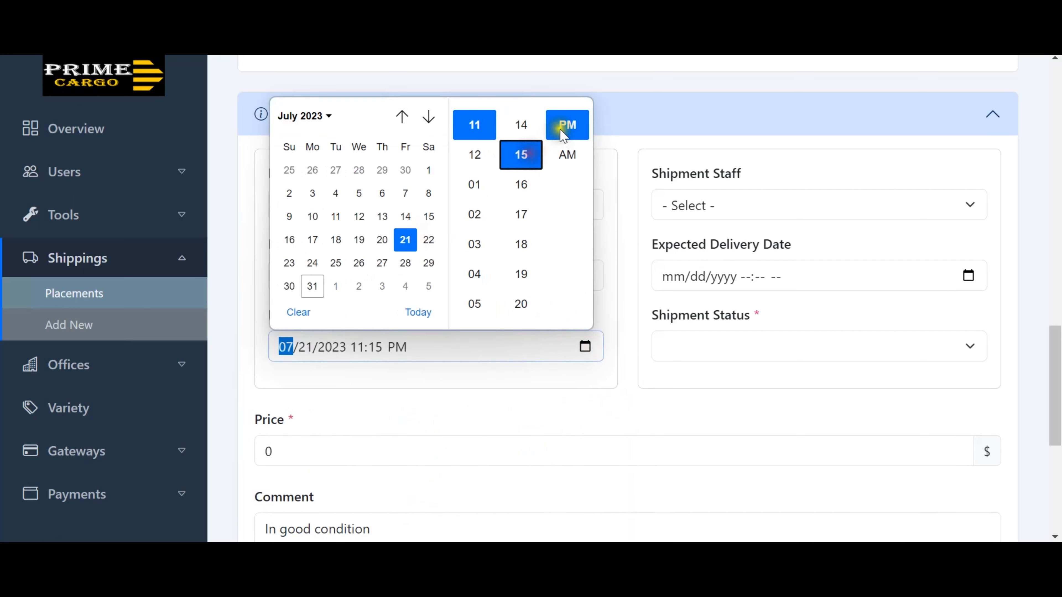
pyautogui.click(567, 155)
pyautogui.click(585, 380)
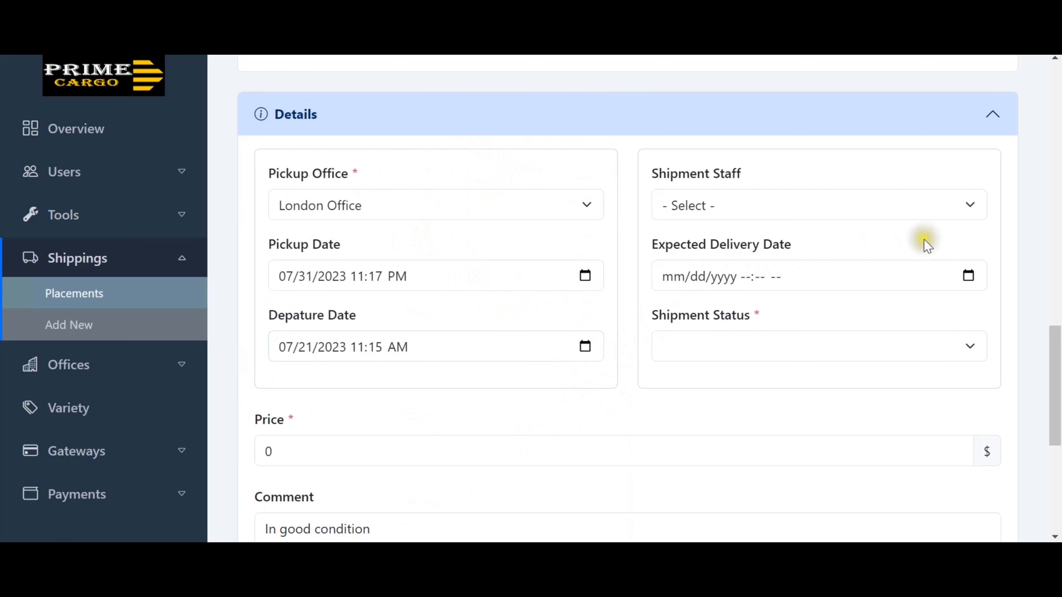
# Assign the test accountant as the shipment staff.
pyautogui.click(857, 206)
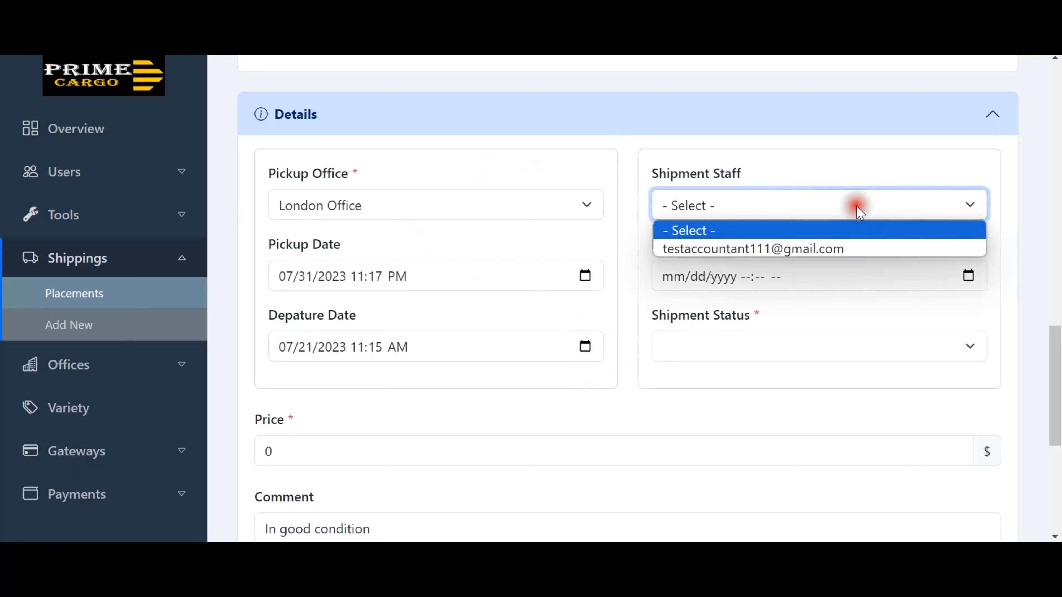
pyautogui.click(852, 249)
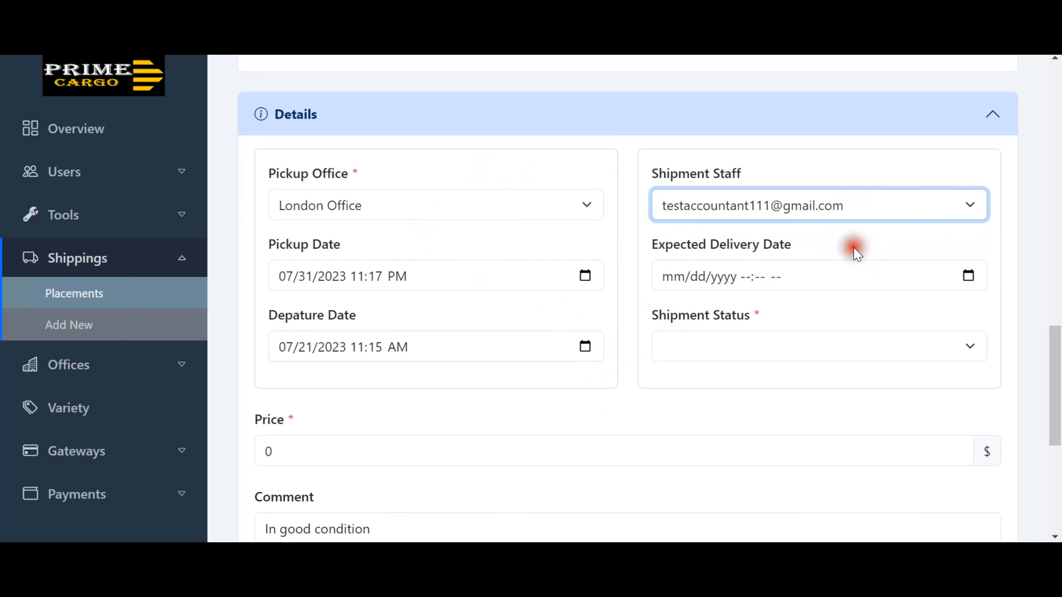
pyautogui.click(836, 224)
# Set the expected delivery date to 07/31/2023 11:16 AM.
pyautogui.click(968, 275)
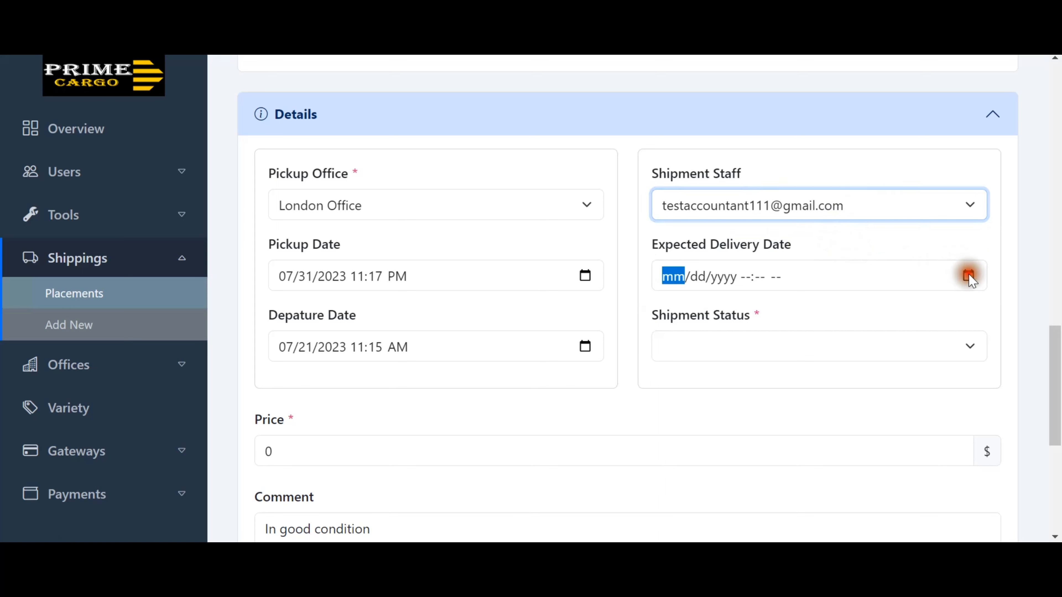
pyautogui.click(904, 377)
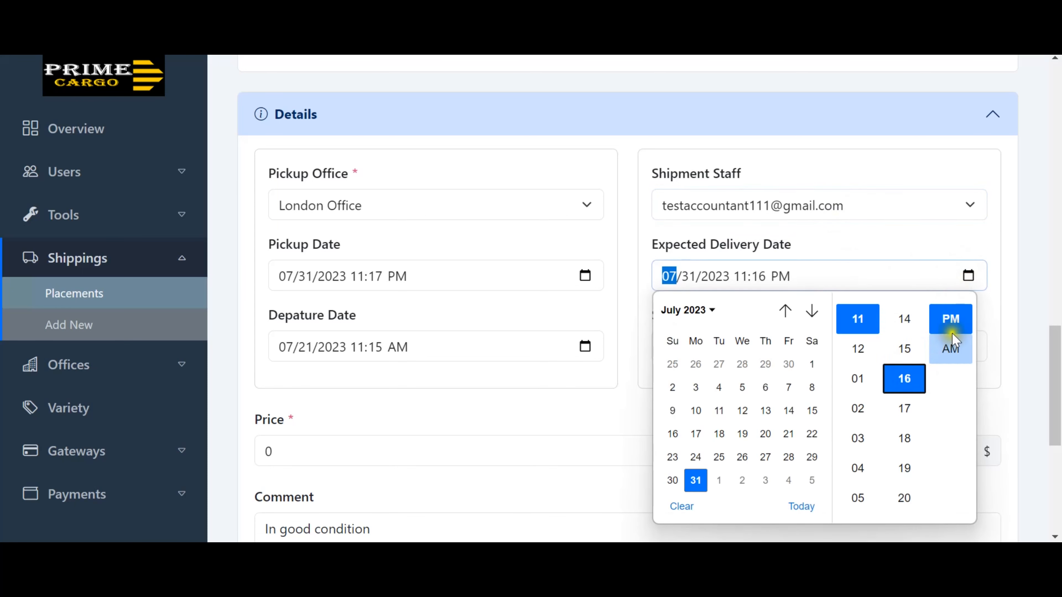
pyautogui.click(957, 244)
pyautogui.click(970, 279)
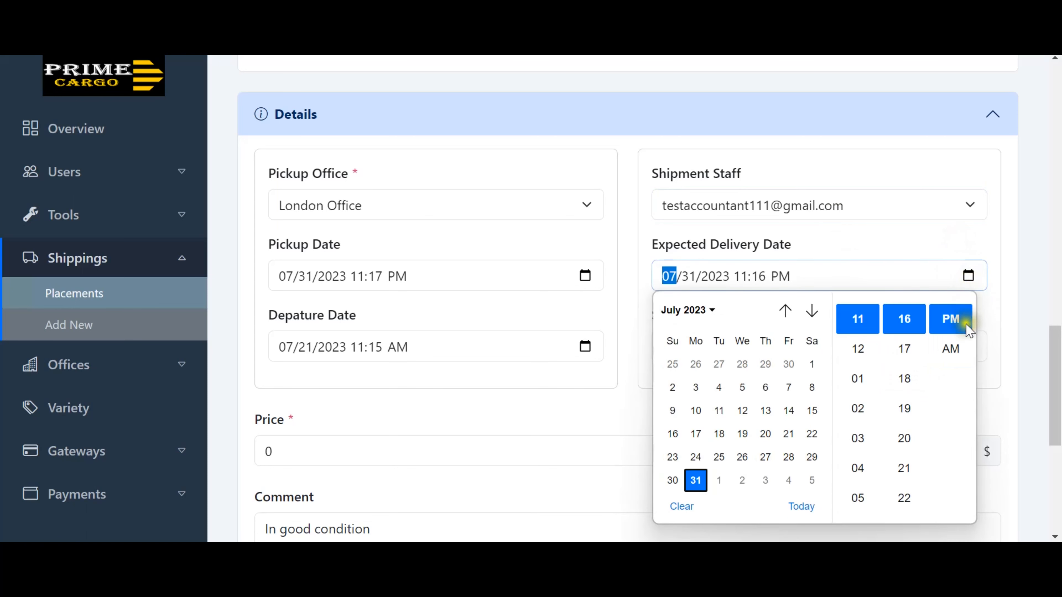
pyautogui.click(951, 347)
pyautogui.click(958, 240)
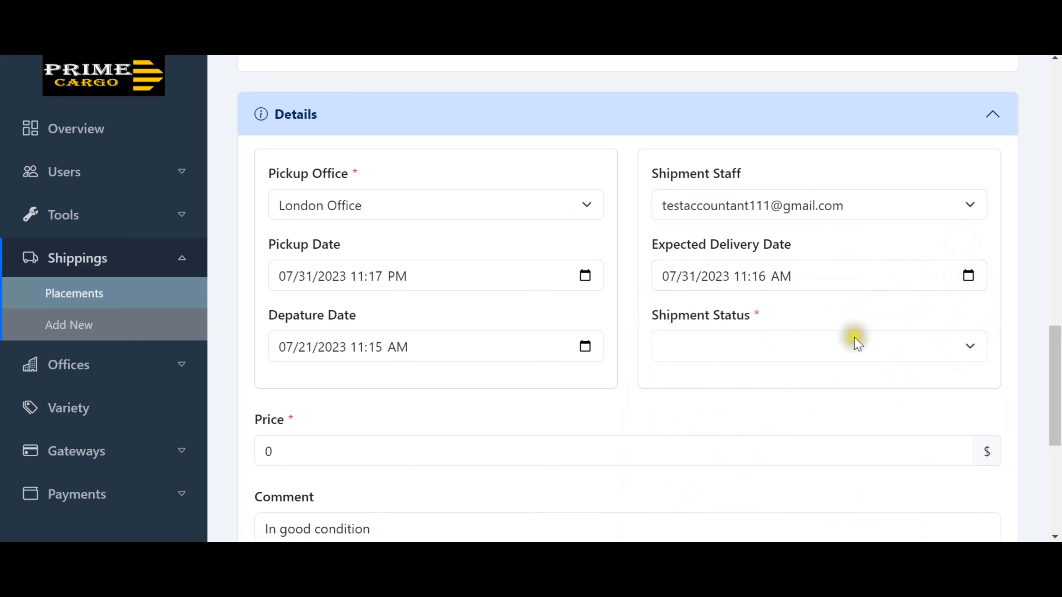
# Set the shipment status to Queue.
pyautogui.click(857, 344)
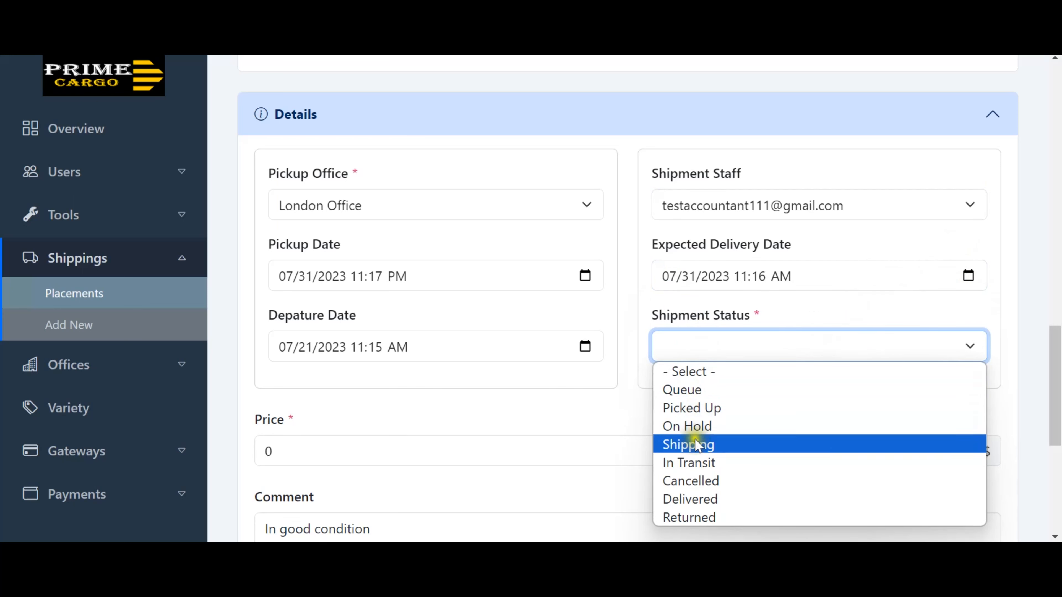
pyautogui.click(694, 393)
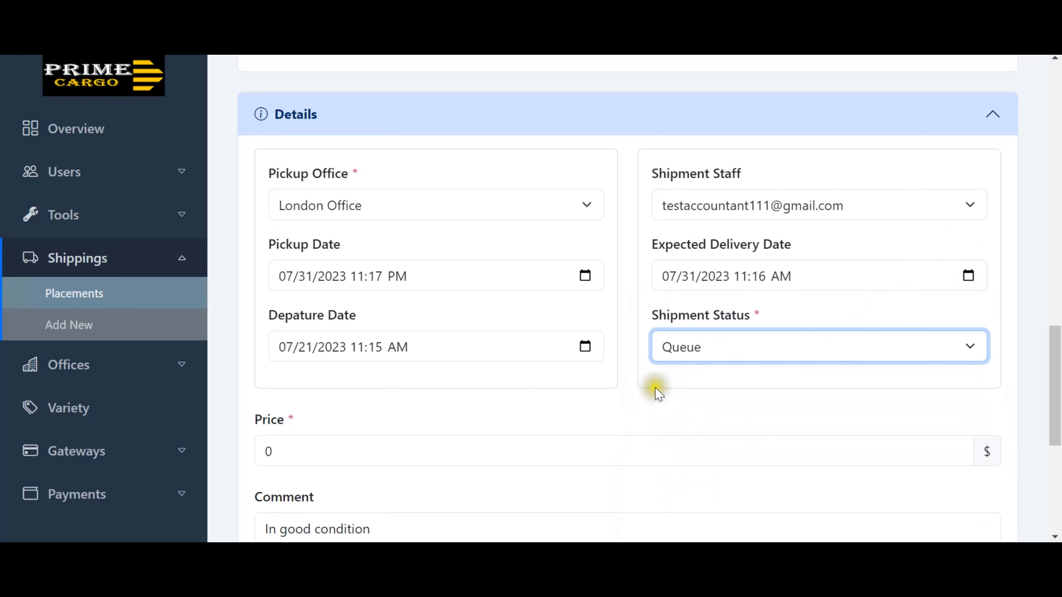
pyautogui.scroll(-1, 632, 396)
pyautogui.scroll(-3, 632, 397)
# Enter a price of 500 dollars for the shipment.
pyautogui.click(514, 290)
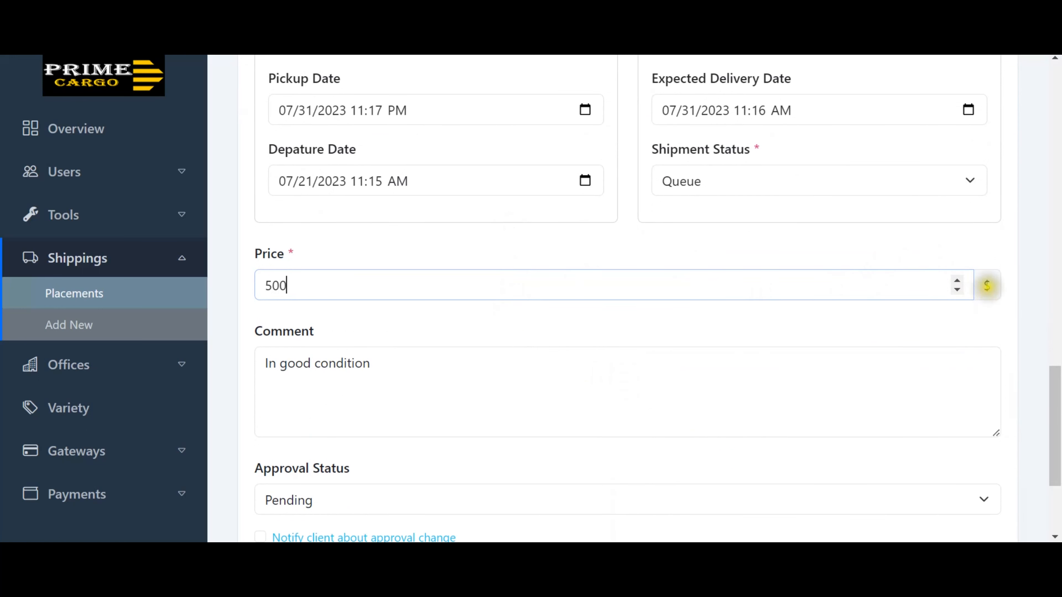
pyautogui.click(987, 285)
pyautogui.click(940, 313)
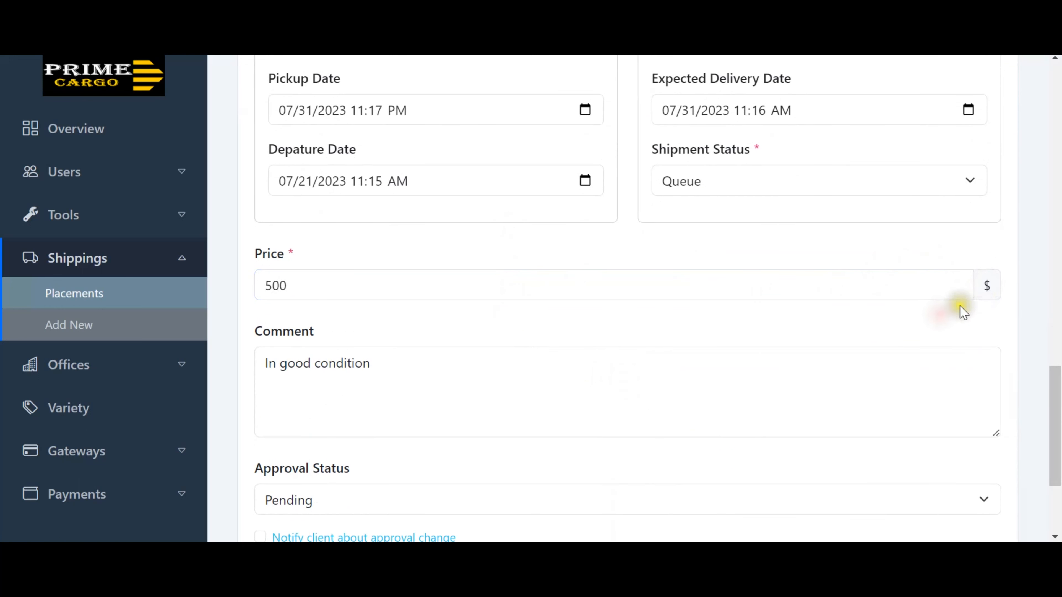
pyautogui.click(565, 310)
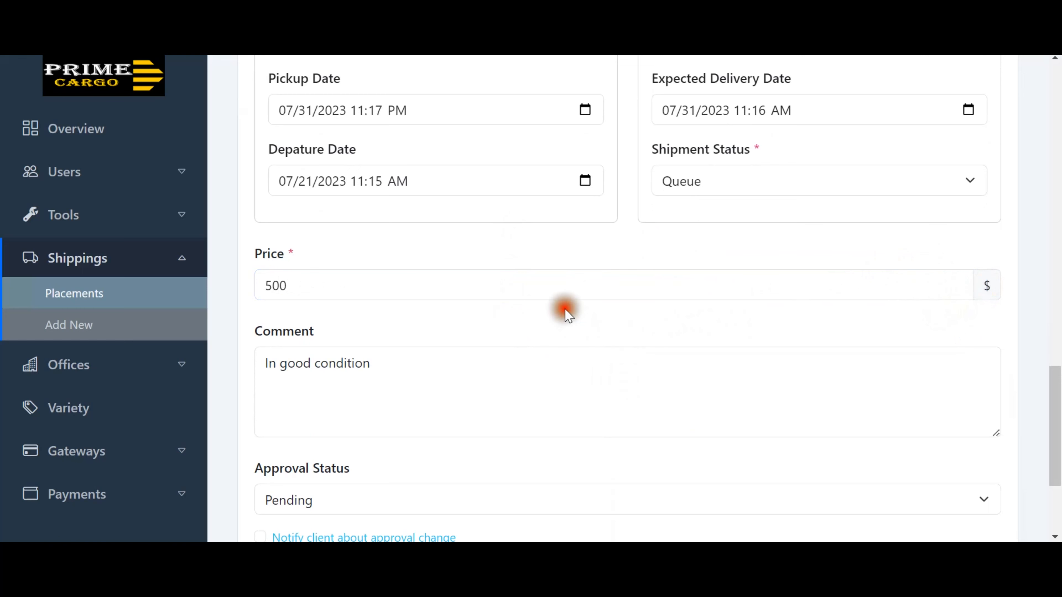
pyautogui.scroll(-1, 507, 313)
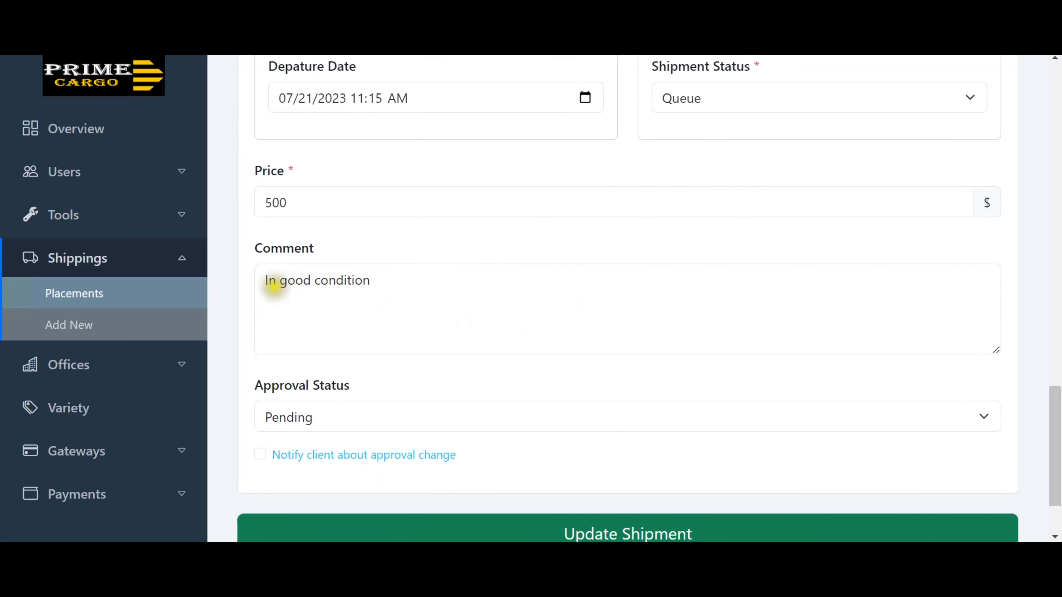
pyautogui.moveTo(269, 280); pyautogui.dragTo(329, 284)
# Mark the shipment Approved with 'Notify client about approval change' ticked, and save the update.
pyautogui.click(392, 253)
pyautogui.scroll(-1, 377, 293)
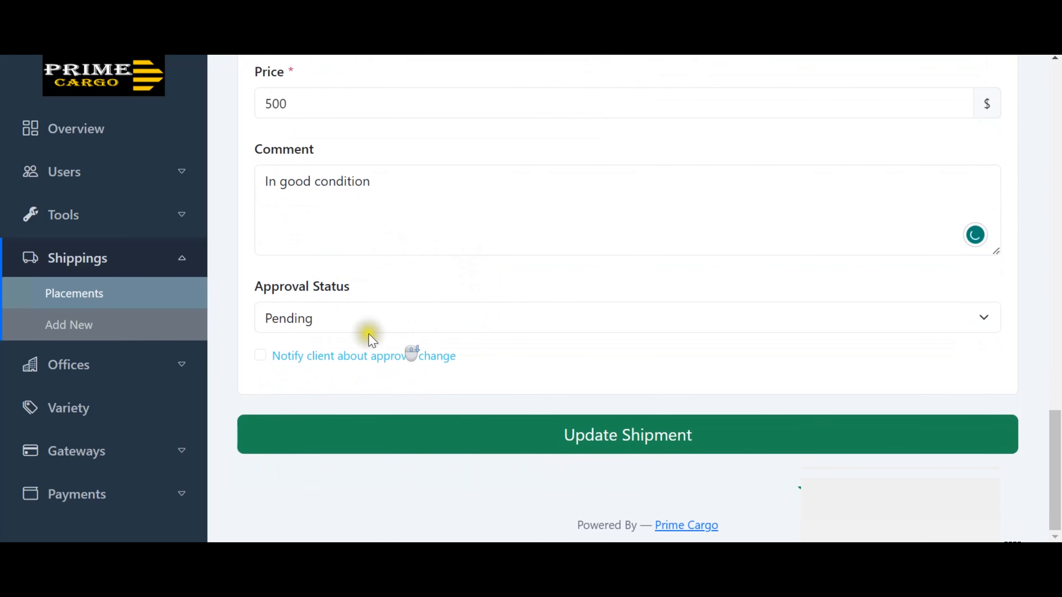
pyautogui.click(392, 323)
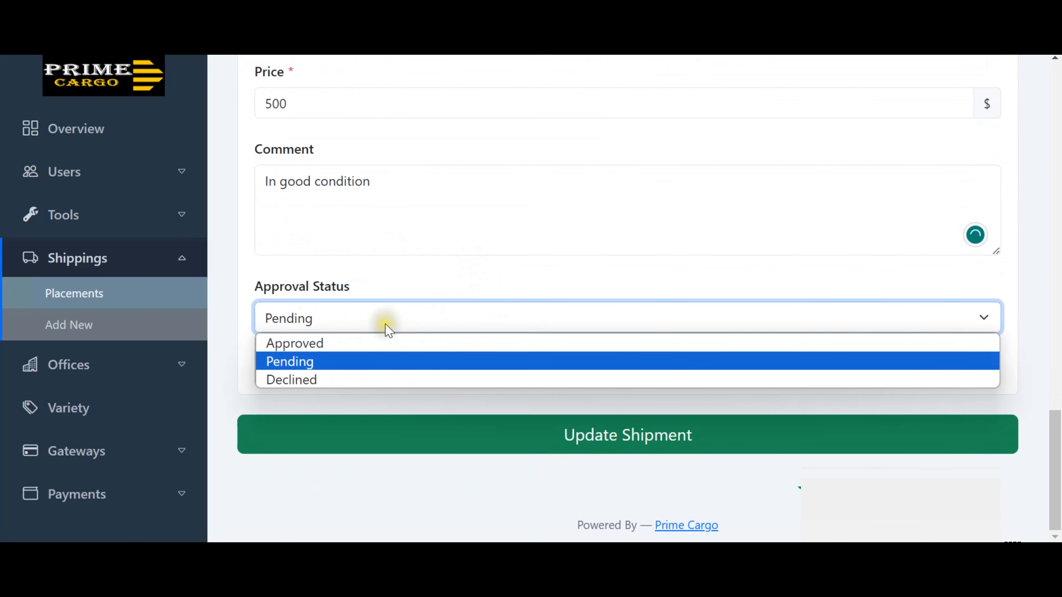
pyautogui.click(355, 345)
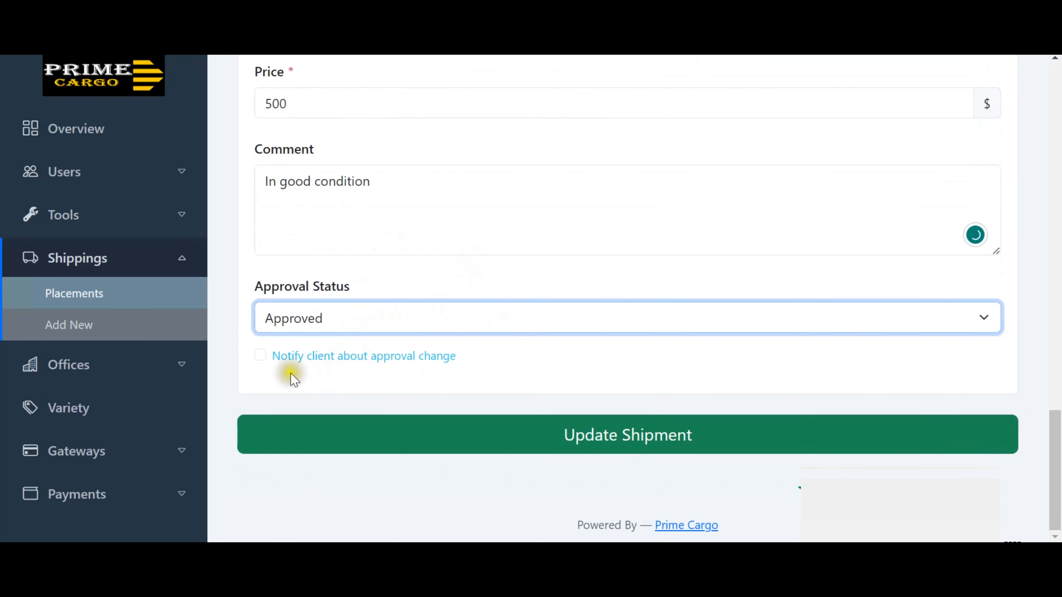
pyautogui.click(261, 358)
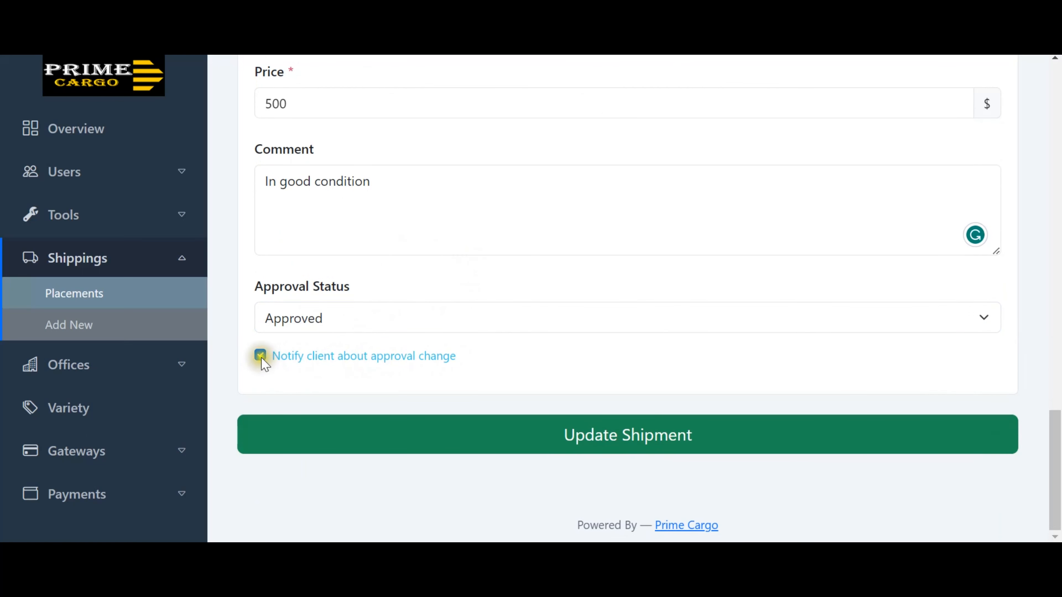
pyautogui.click(627, 435)
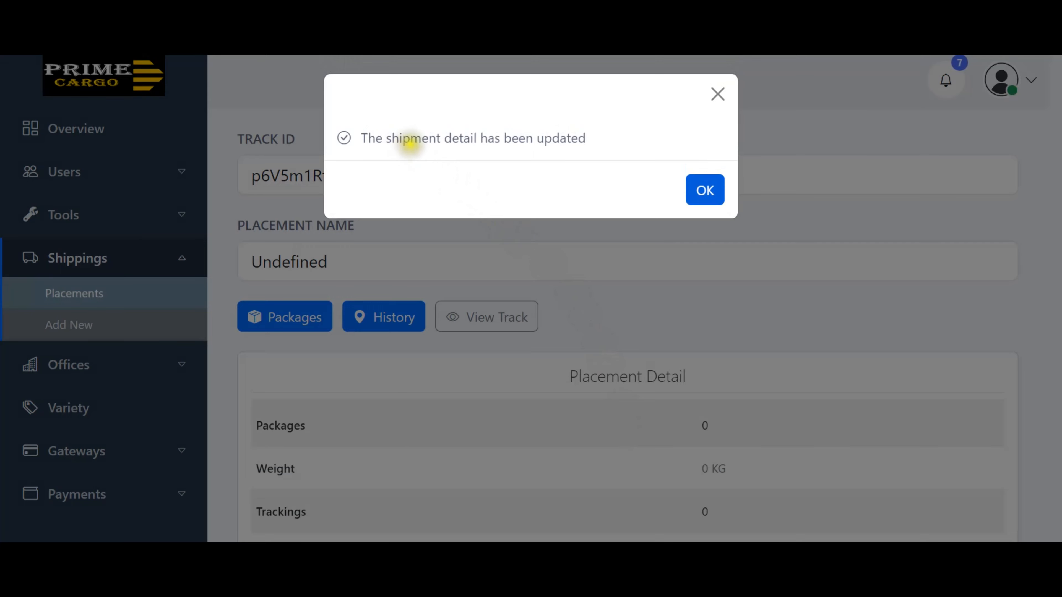
pyautogui.click(703, 190)
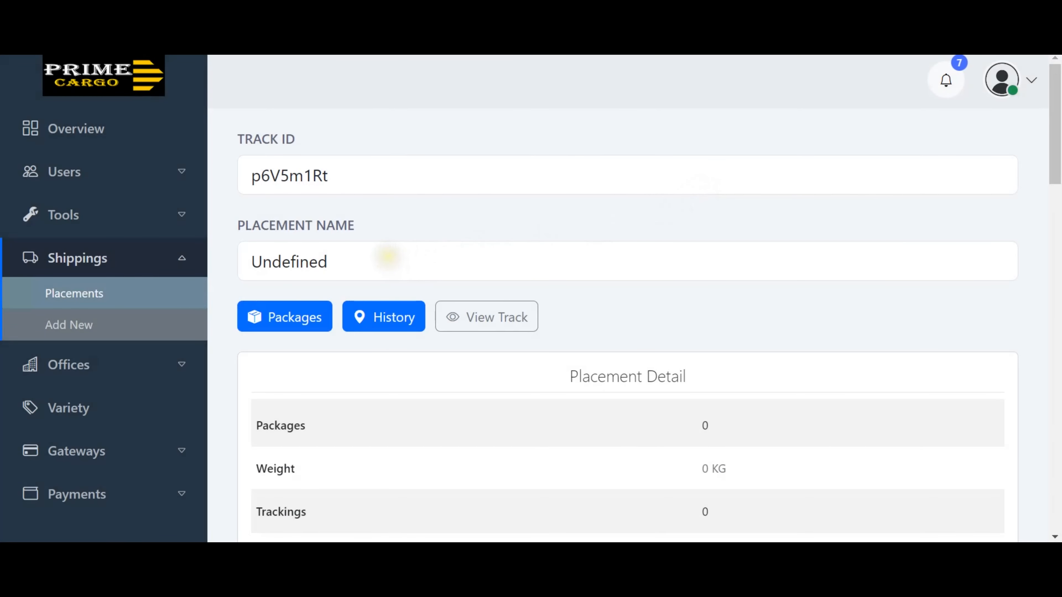
# Replace the placement name Undefined with 'Bag of Salt', update the shipment and dismiss the confirmation.
pyautogui.click(388, 257)
pyautogui.doubleClick(388, 257)
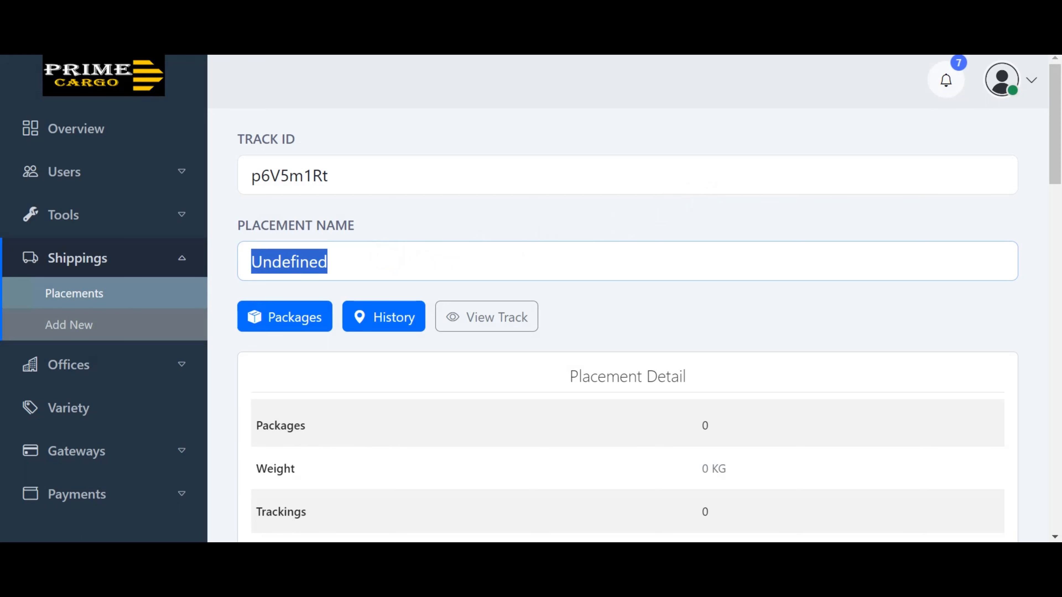
pyautogui.write('Bag of Salt')
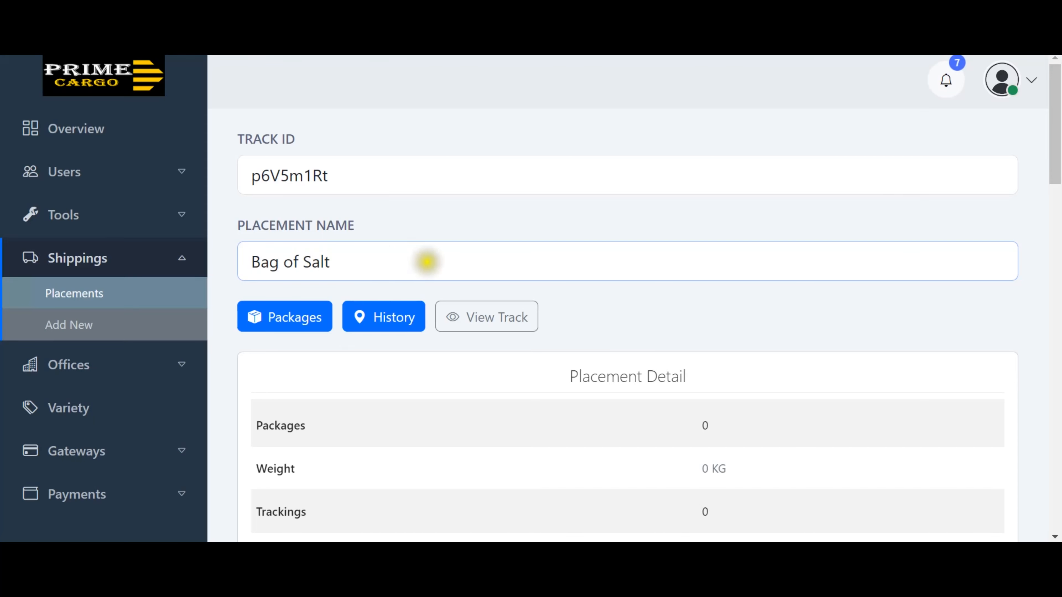
pyautogui.scroll(-10, 602, 309)
pyautogui.scroll(-2, 600, 319)
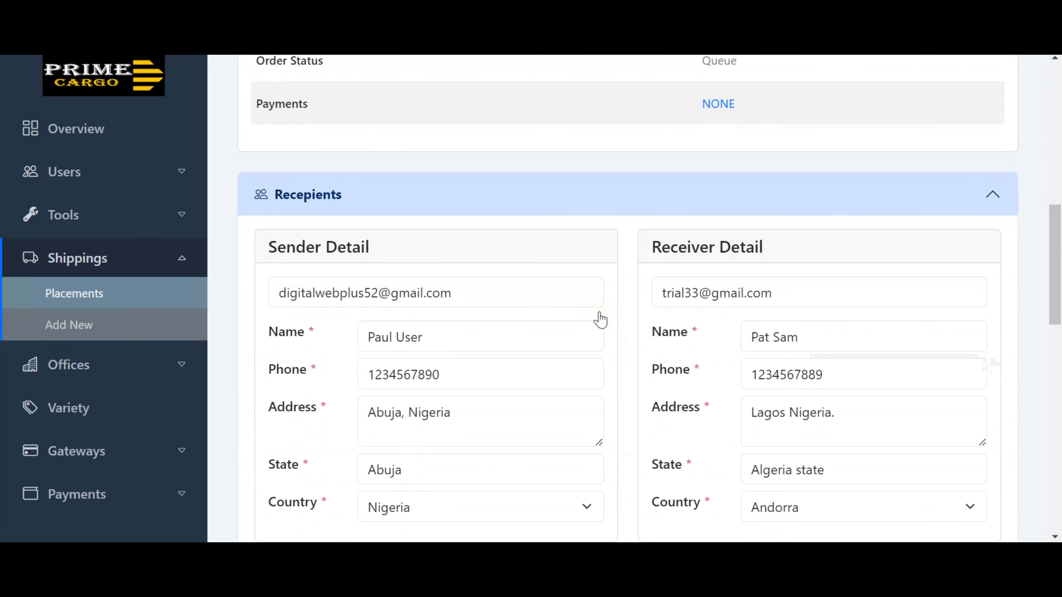
pyautogui.scroll(4, 600, 320)
pyautogui.scroll(-15, 600, 320)
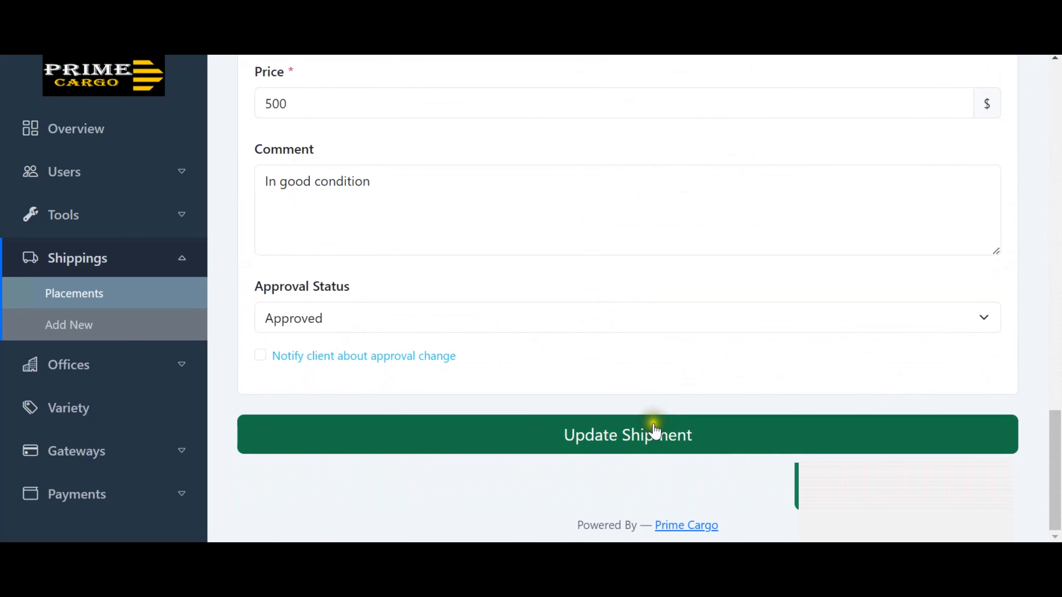
pyautogui.click(652, 433)
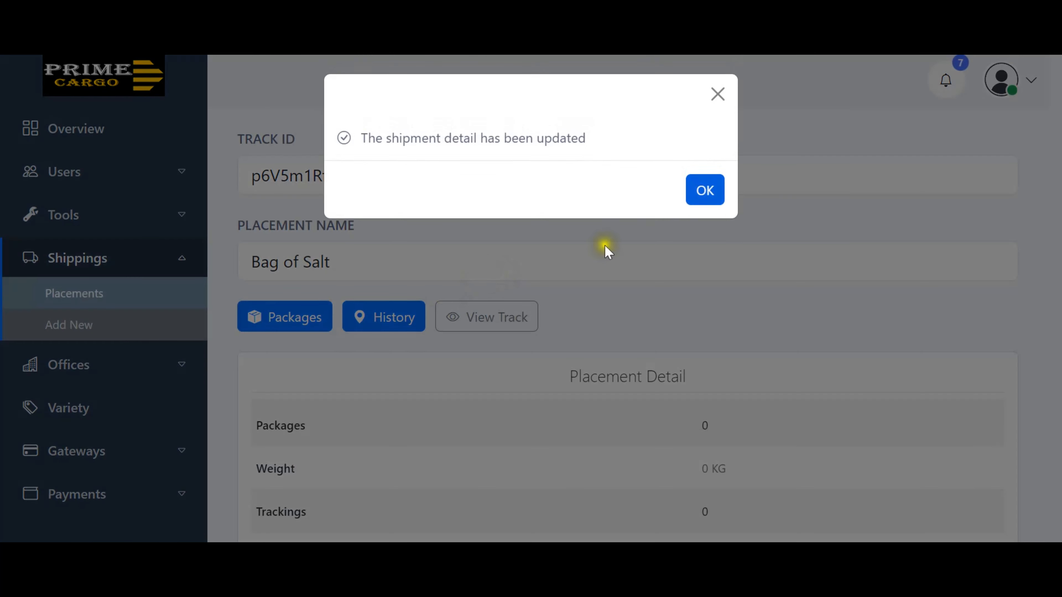
pyautogui.click(705, 190)
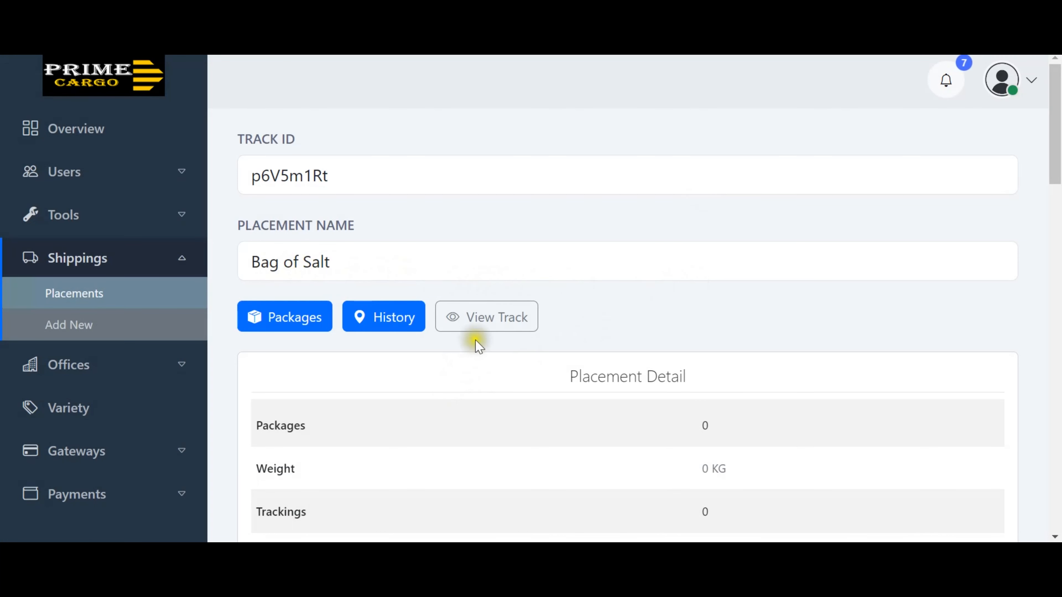
# Review the public tracking page for p6V5m1Rt, then return to the admin Bag of Salt placement page.
pyautogui.click(484, 324)
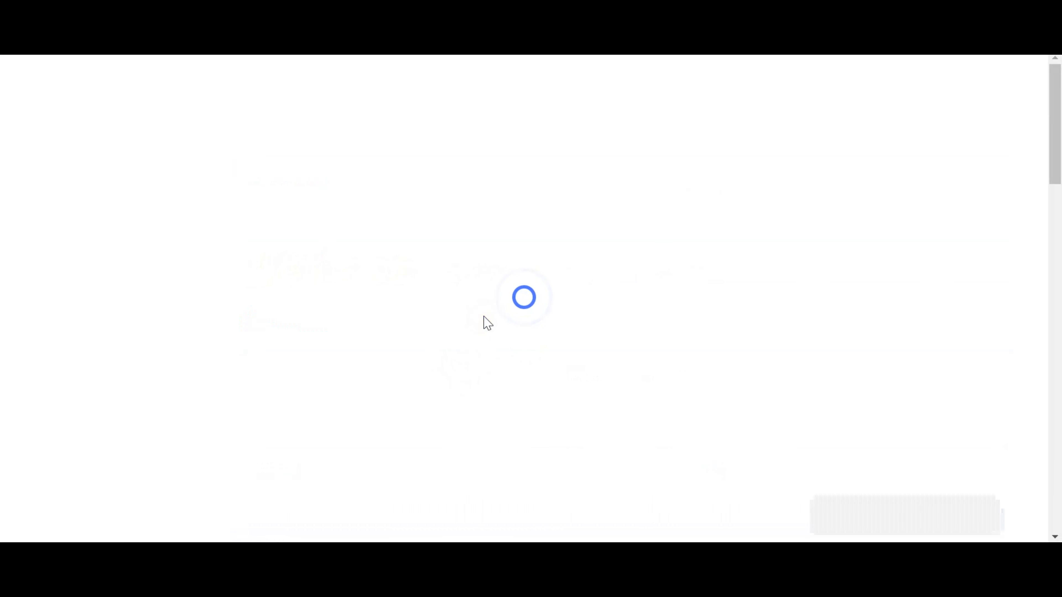
pyautogui.scroll(-10, 486, 323)
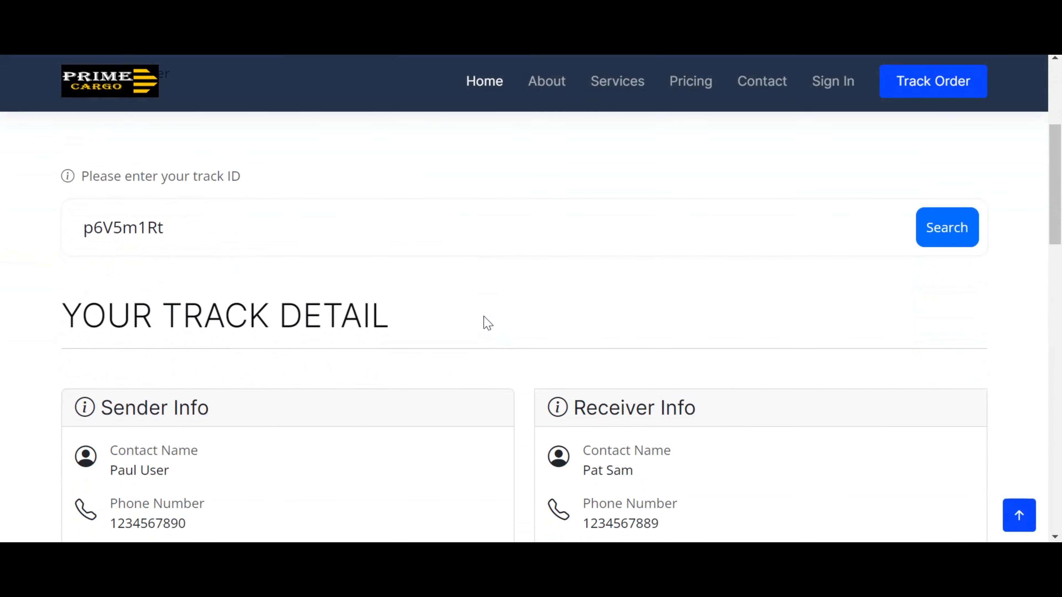
pyautogui.scroll(-12, 486, 323)
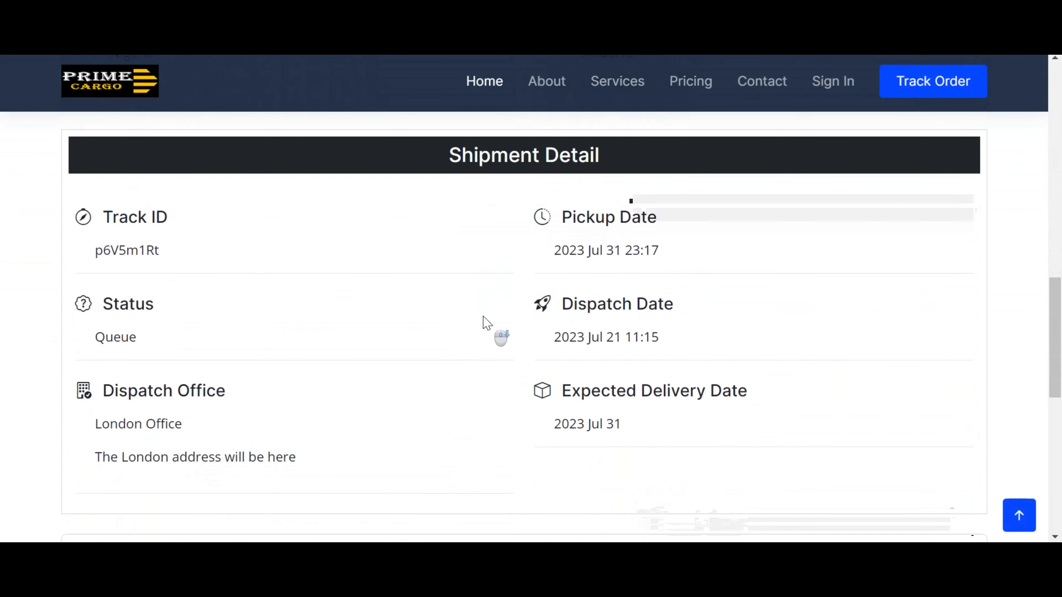
pyautogui.scroll(-1, 467, 247)
pyautogui.scroll(2, 476, 261)
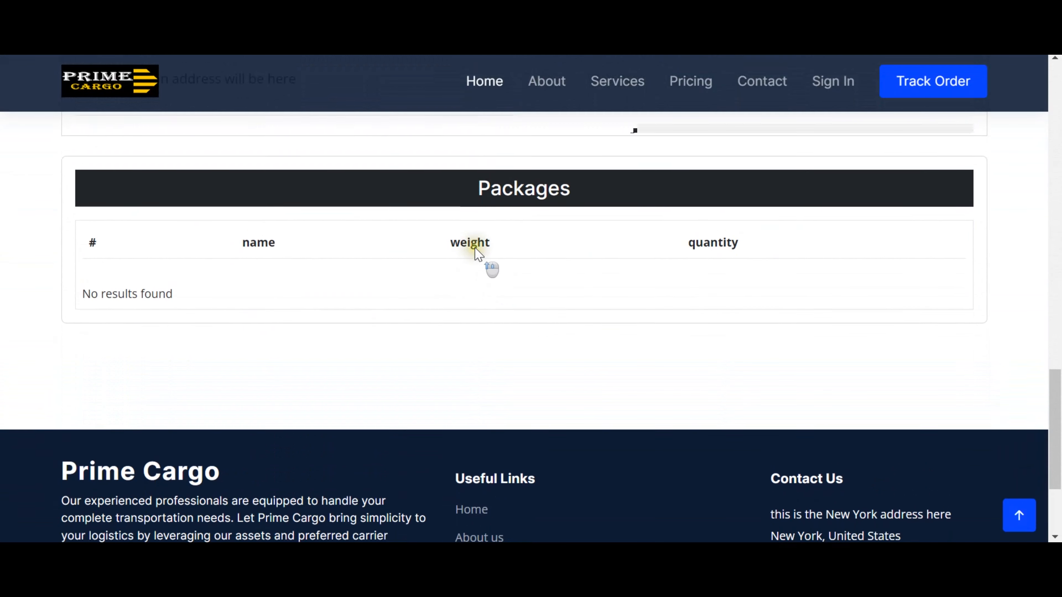
pyautogui.scroll(5, 621, 272)
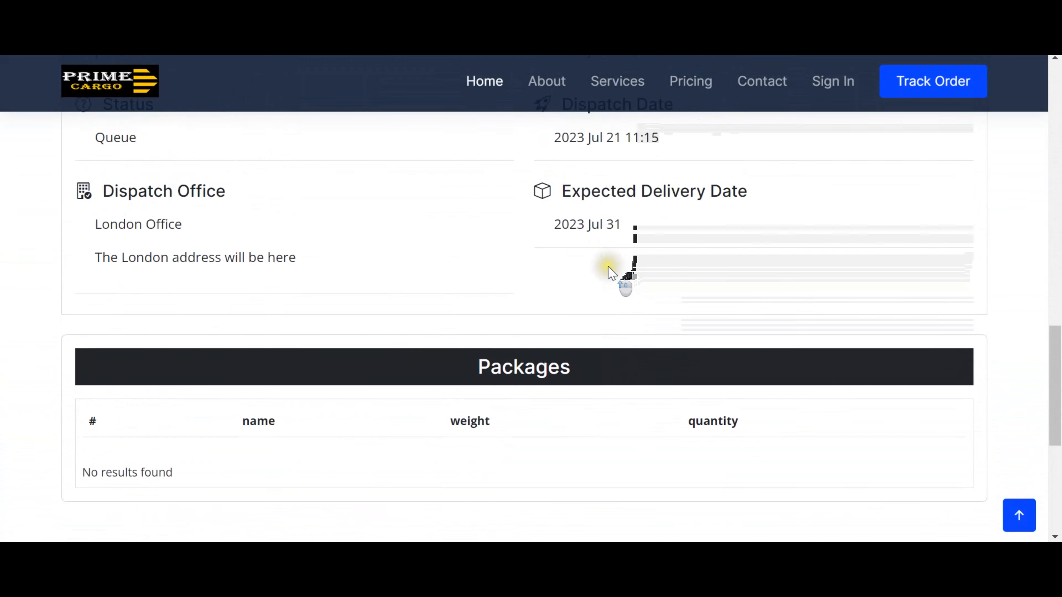
pyautogui.scroll(7, 401, 301)
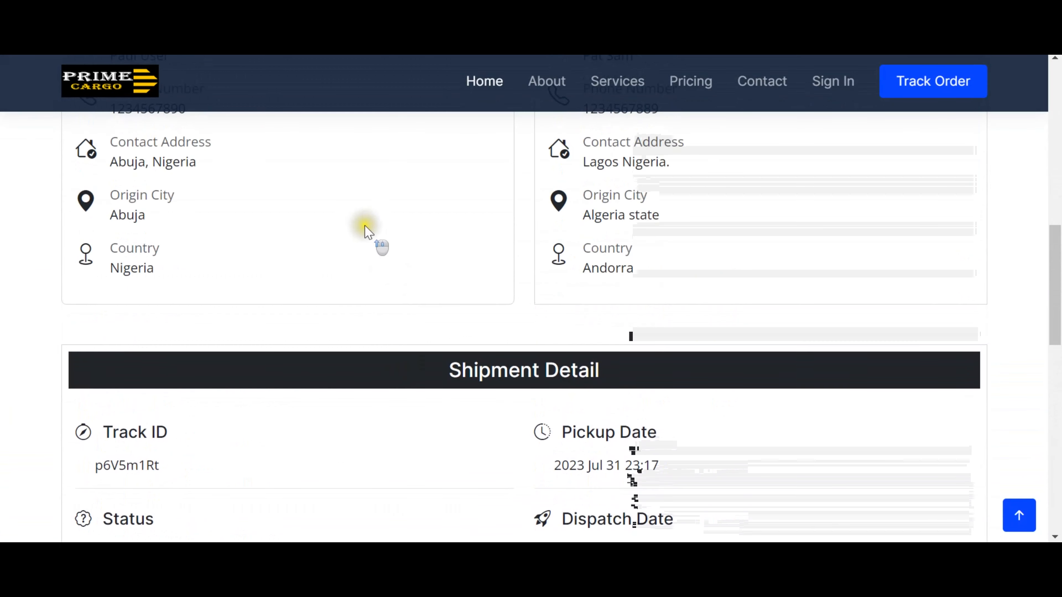
pyautogui.scroll(-3, 476, 373)
pyautogui.scroll(-2, 464, 361)
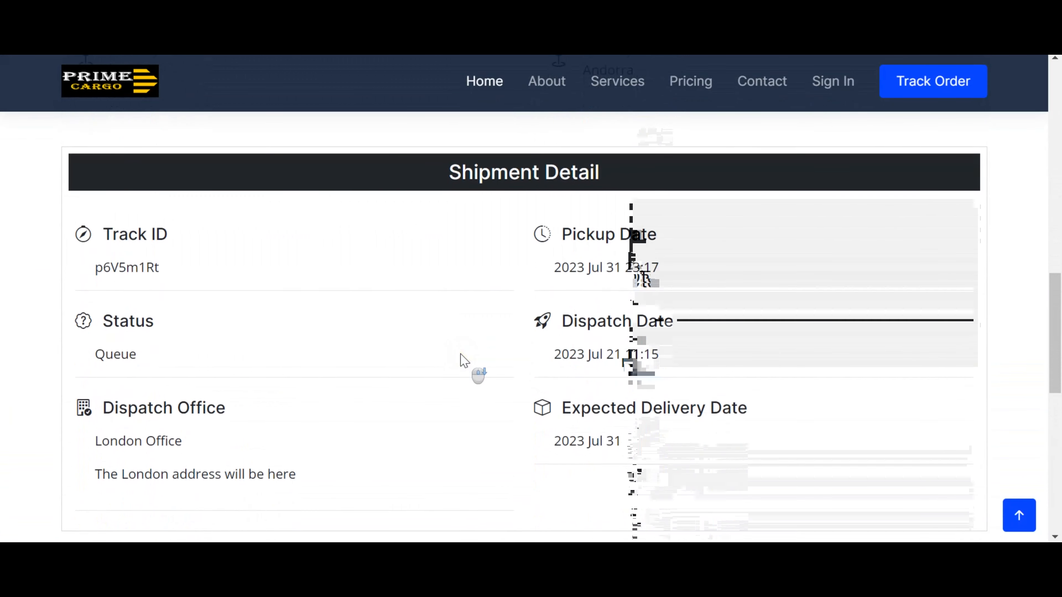
pyautogui.scroll(7, 464, 360)
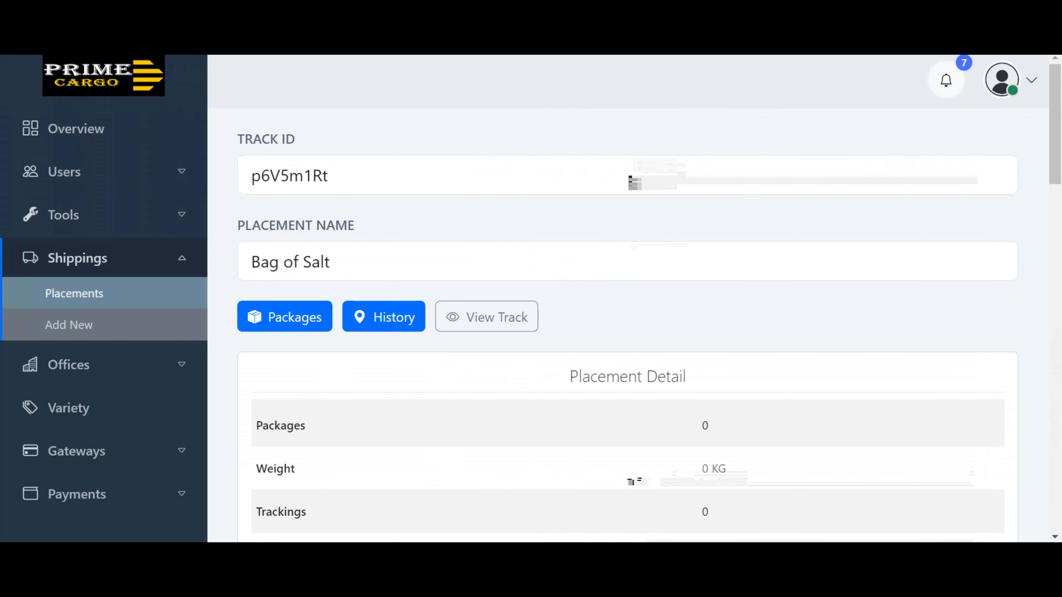
pyautogui.click(622, 301)
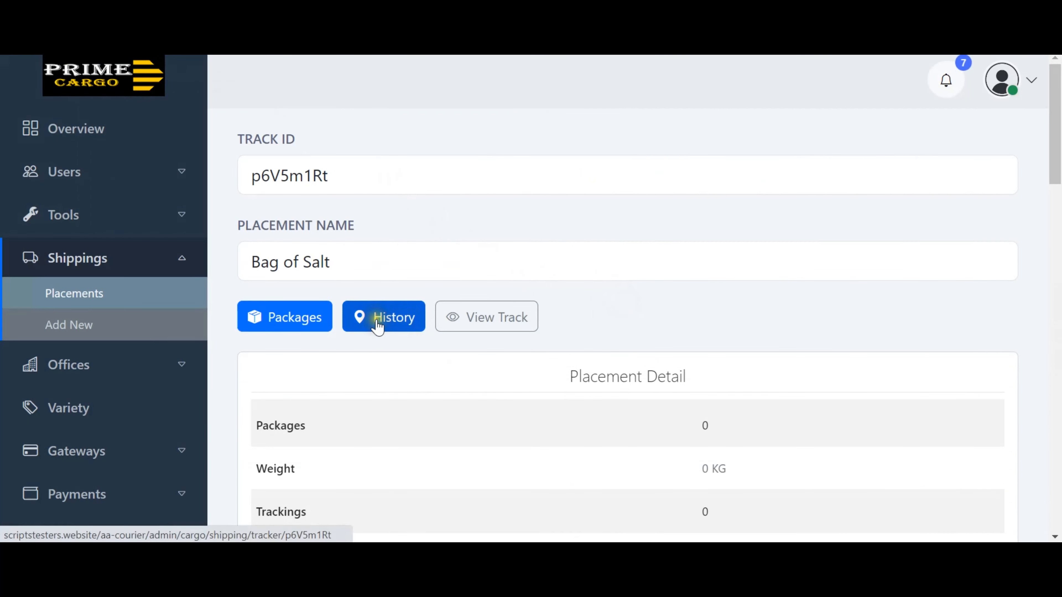
# Start a new package on the Bag of Salt shipment and attach the image bitcoin.jpg.
pyautogui.click(285, 318)
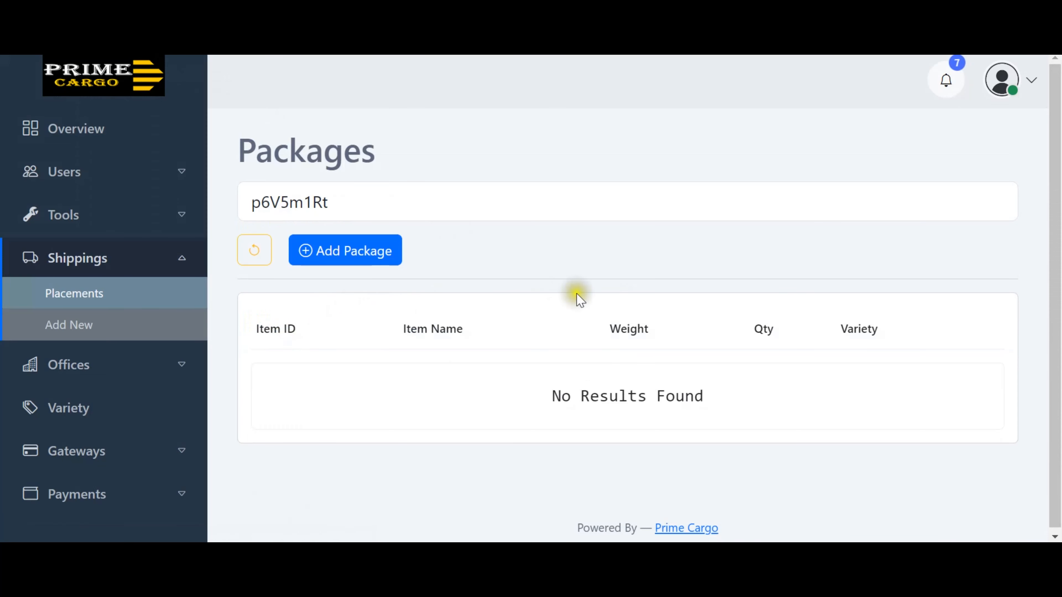
pyautogui.click(363, 262)
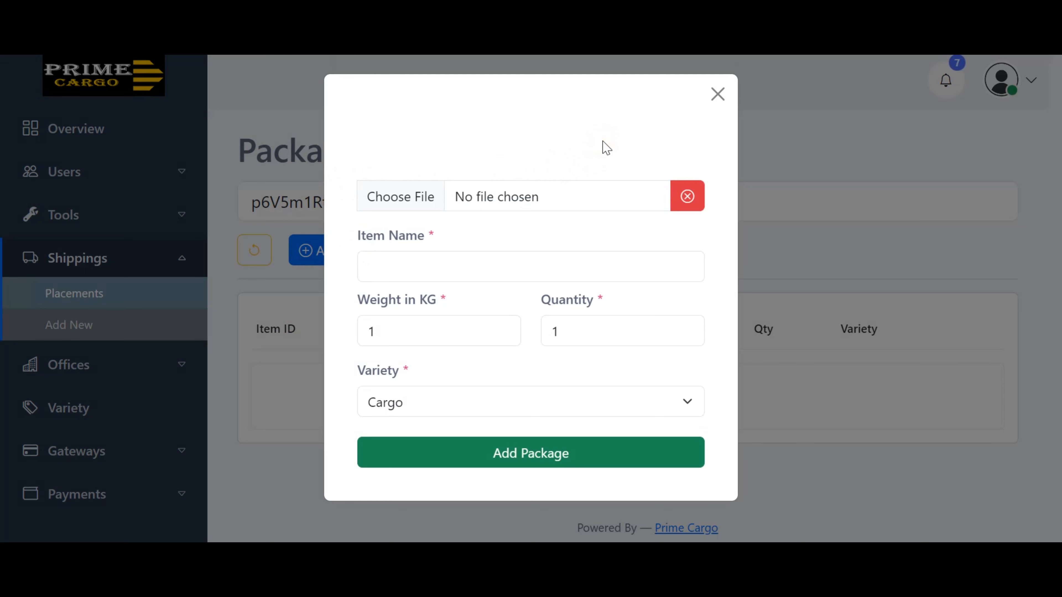
pyautogui.click(413, 204)
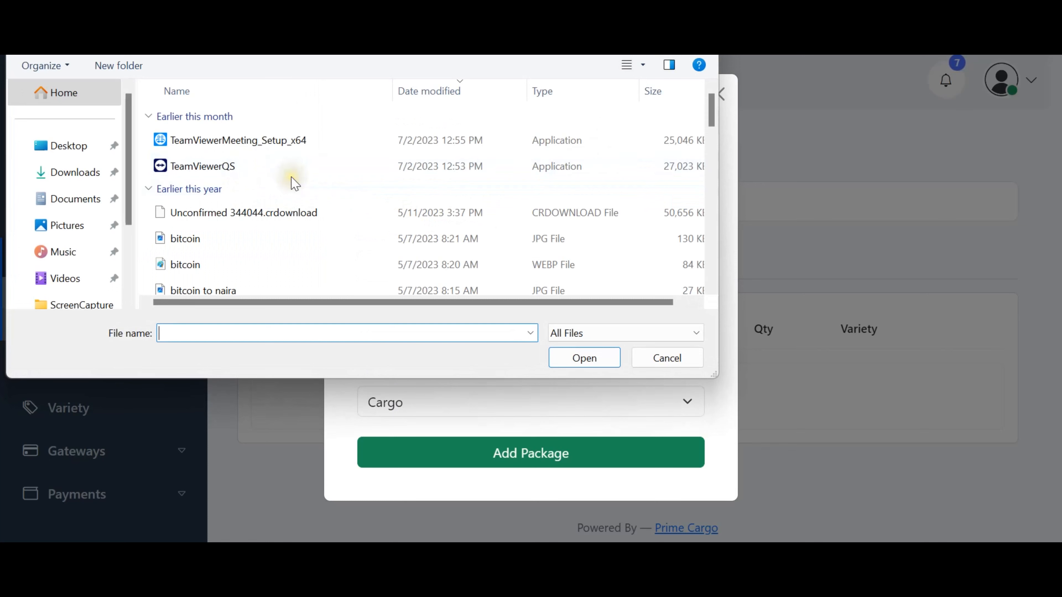
pyautogui.scroll(-1, 276, 188)
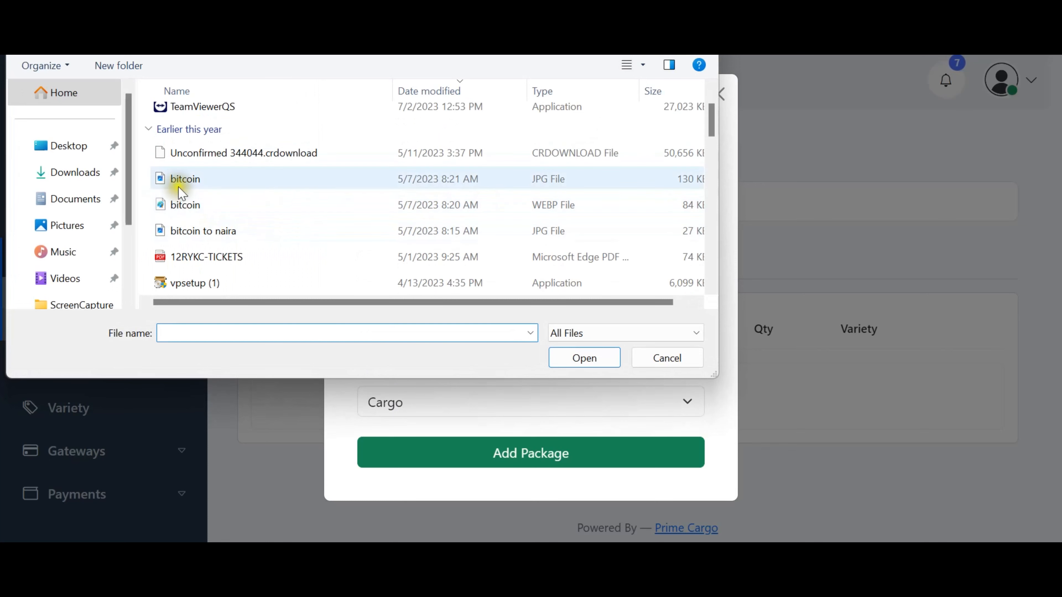
pyautogui.doubleClick(188, 186)
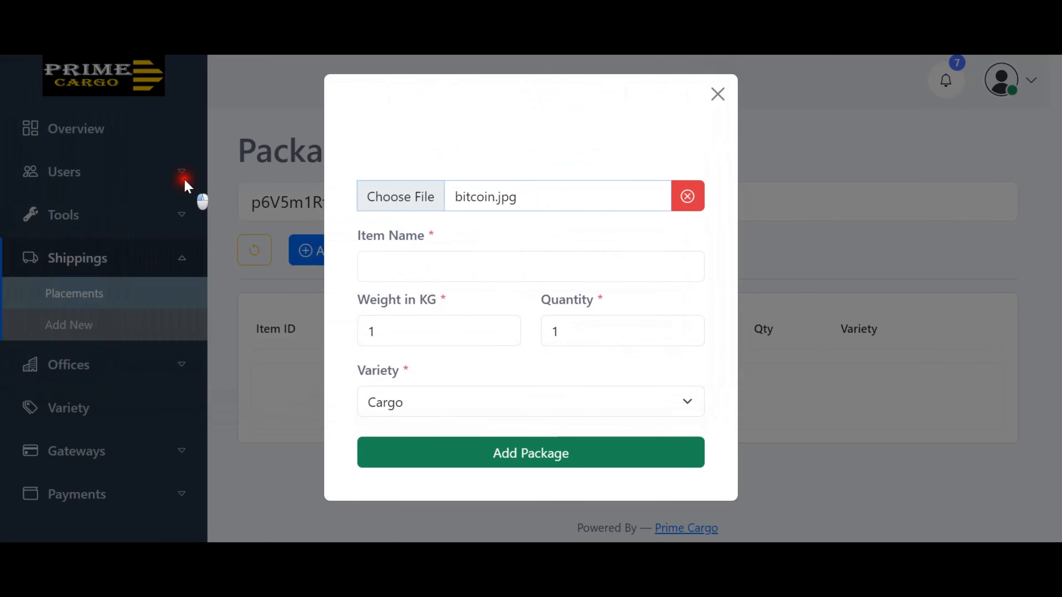
pyautogui.scroll(-3, 623, 439)
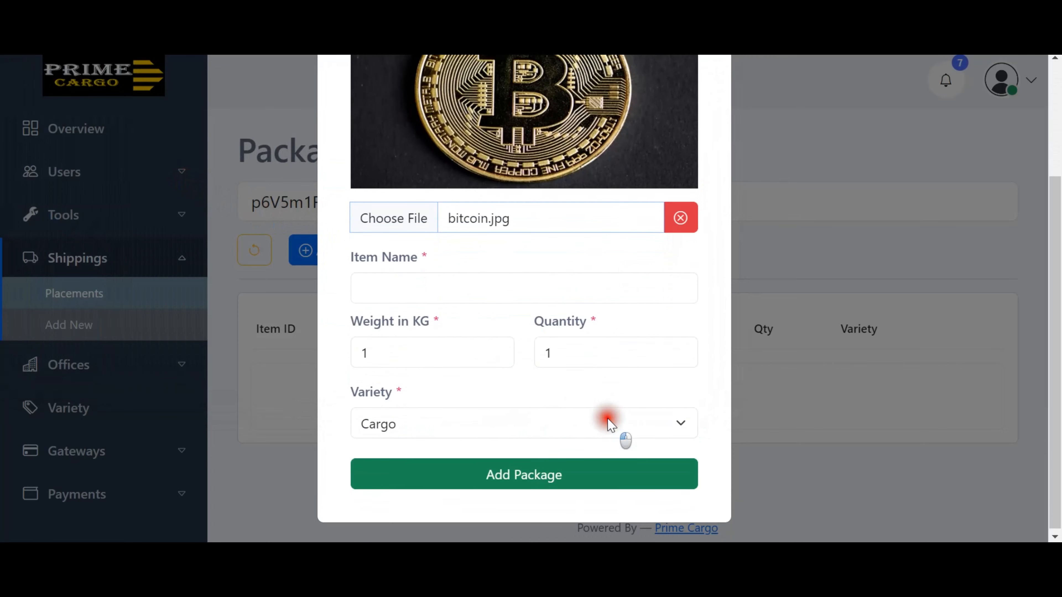
# Enter item name Salt, weight 35, quantity 3, variety Cargo, and save the package.
pyautogui.click(459, 287)
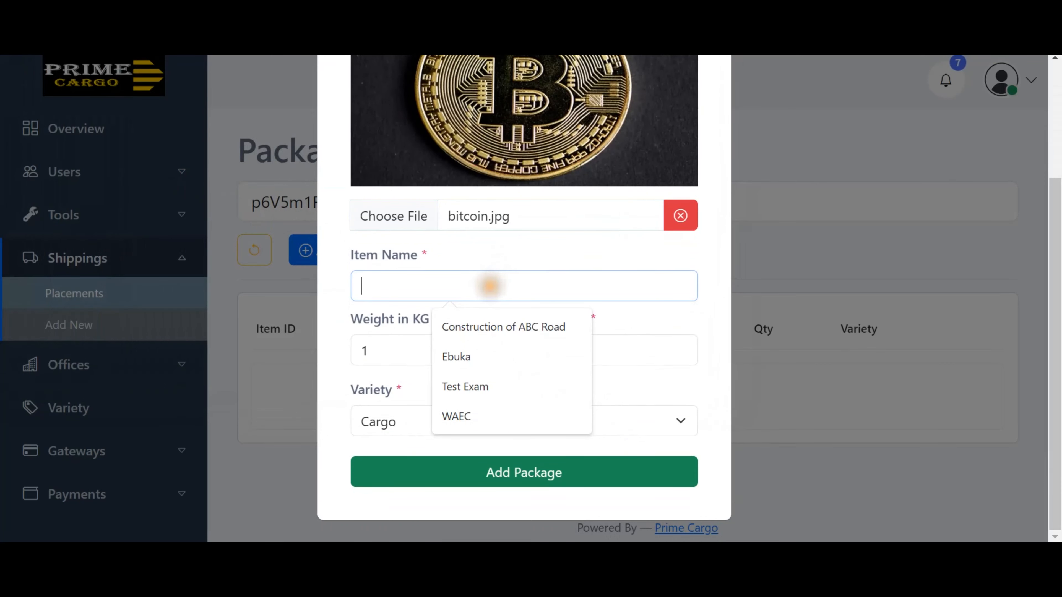
pyautogui.write('Salt')
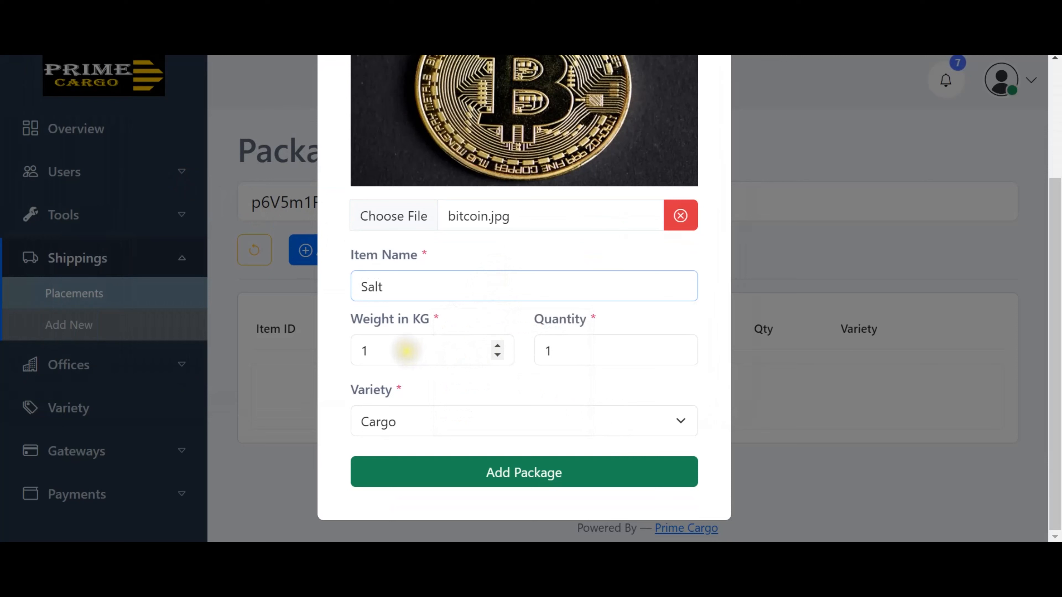
pyautogui.click(405, 351)
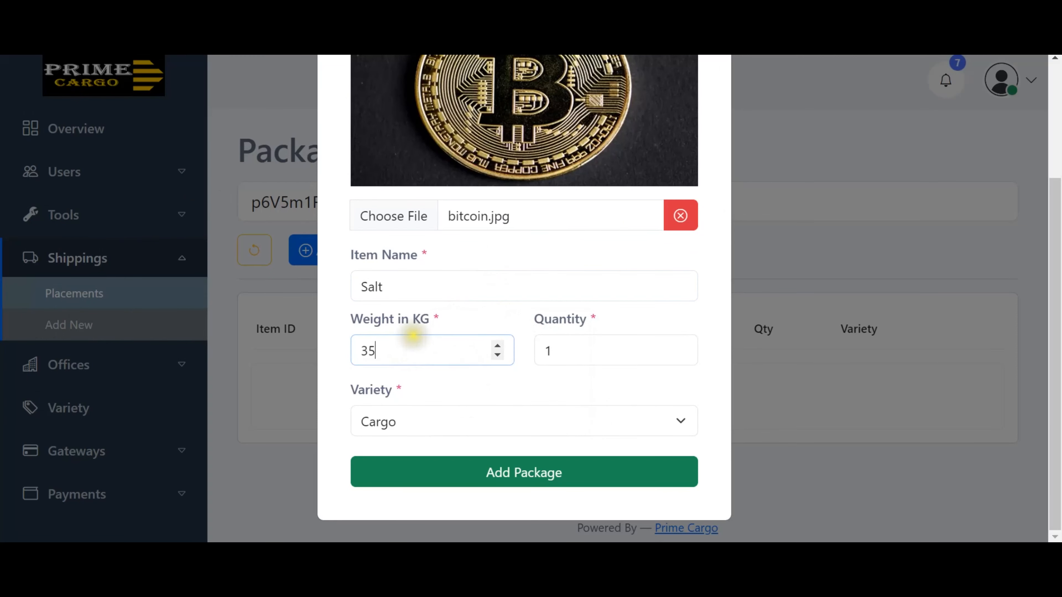
pyautogui.click(588, 355)
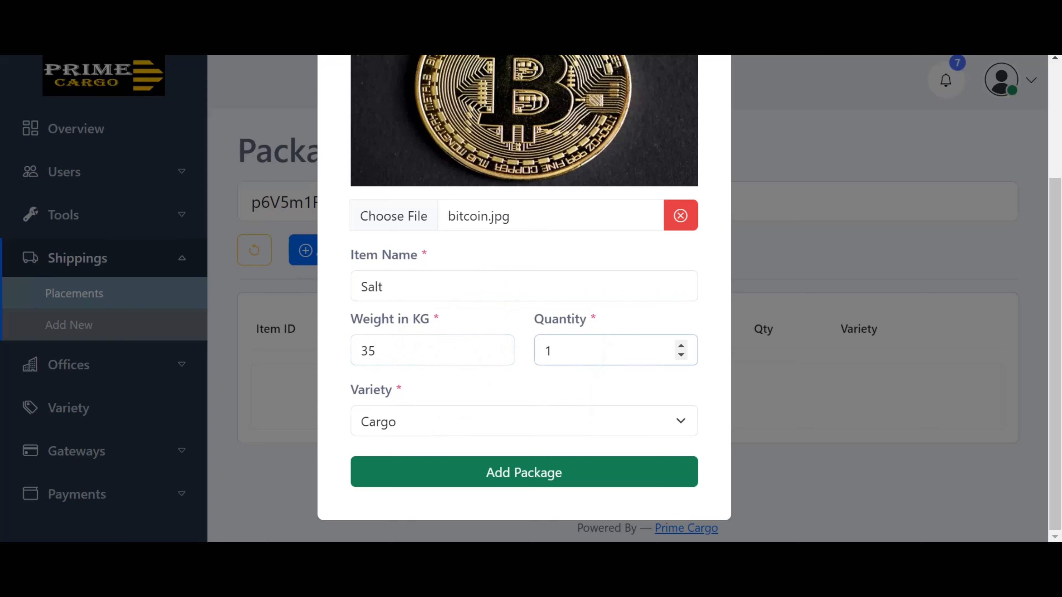
pyautogui.write('3')
pyautogui.click(537, 427)
pyautogui.click(502, 450)
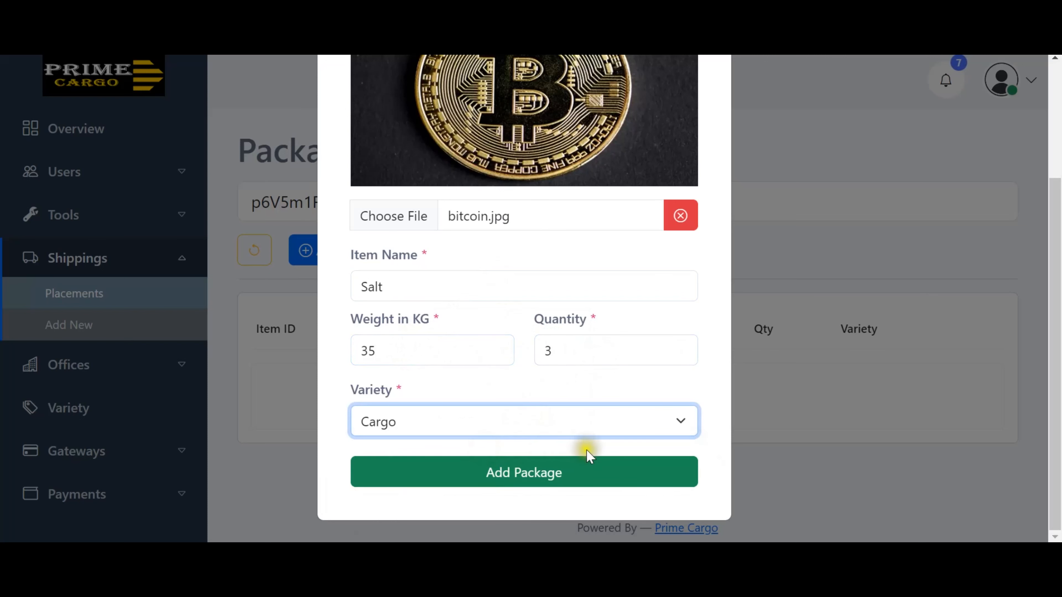
pyautogui.click(536, 477)
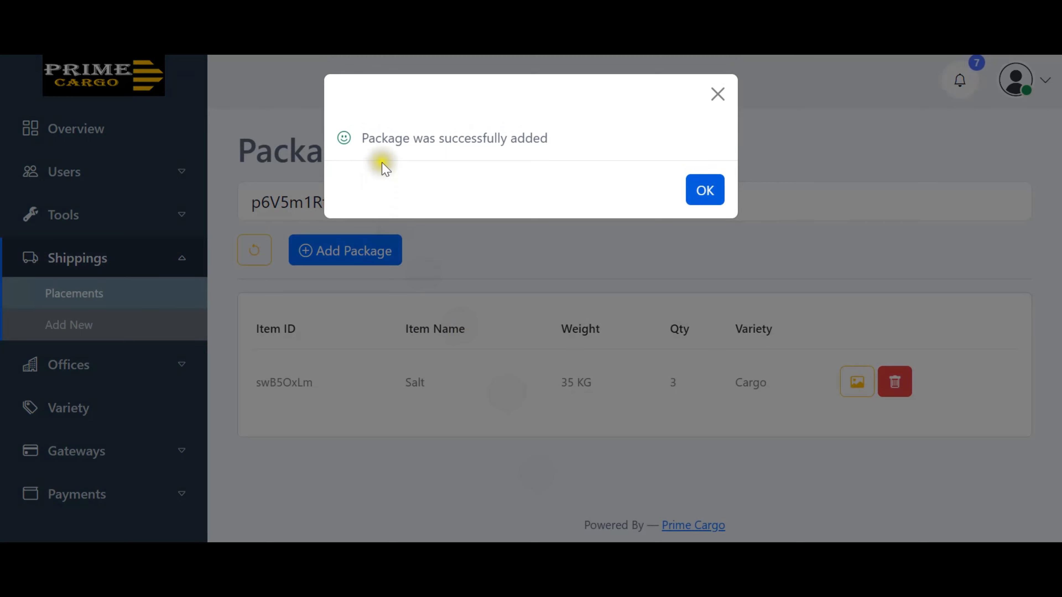
# Dismiss the success message and confirm package swB5OxLm appears on the public tracking page.
pyautogui.click(706, 191)
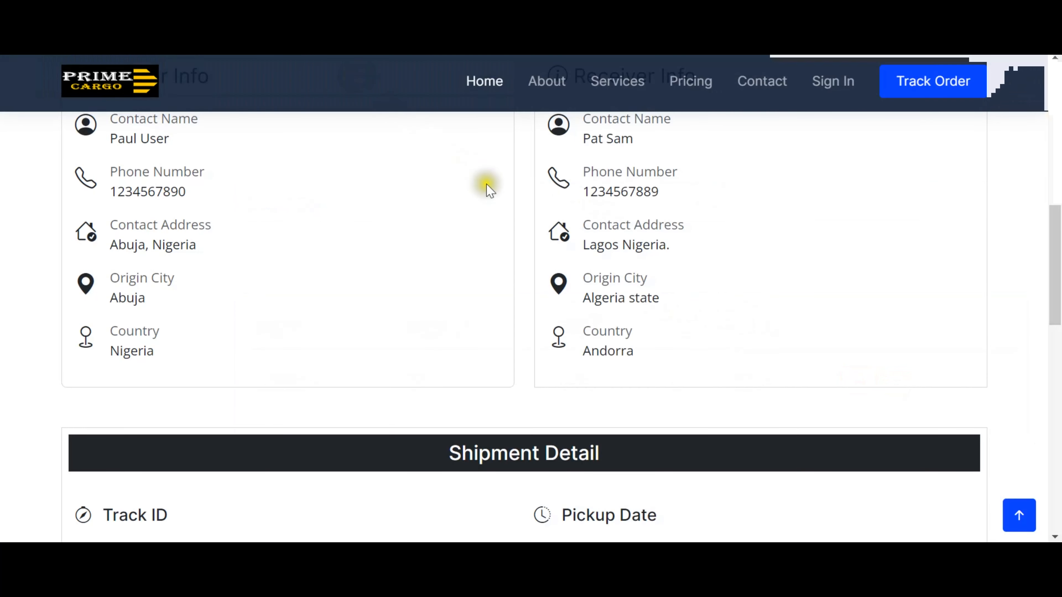
pyautogui.scroll(-12, 497, 204)
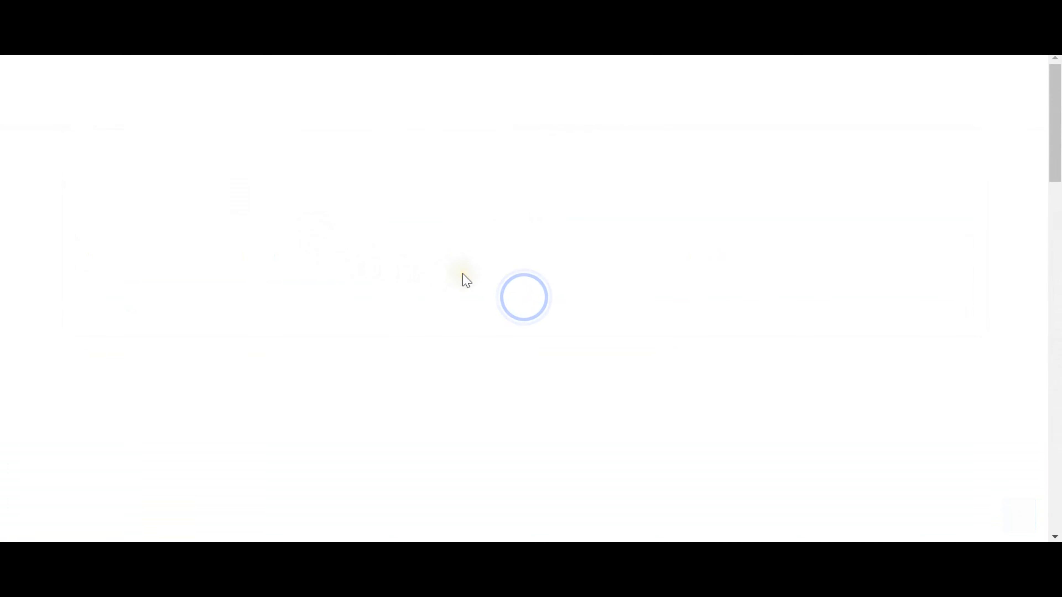
pyautogui.scroll(-10, 462, 276)
pyautogui.scroll(-10, 468, 277)
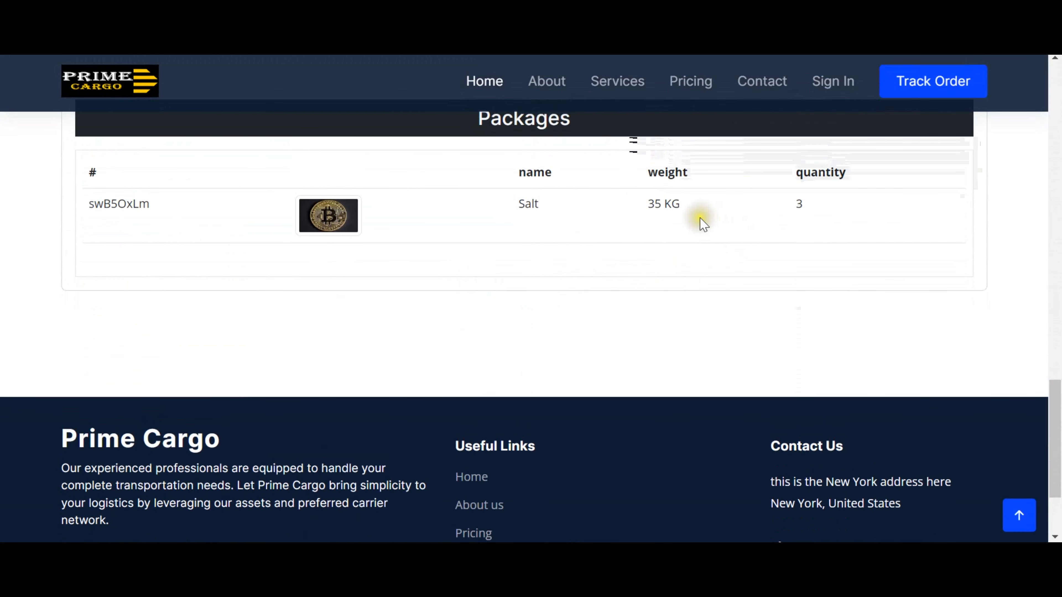
pyautogui.scroll(2, 543, 231)
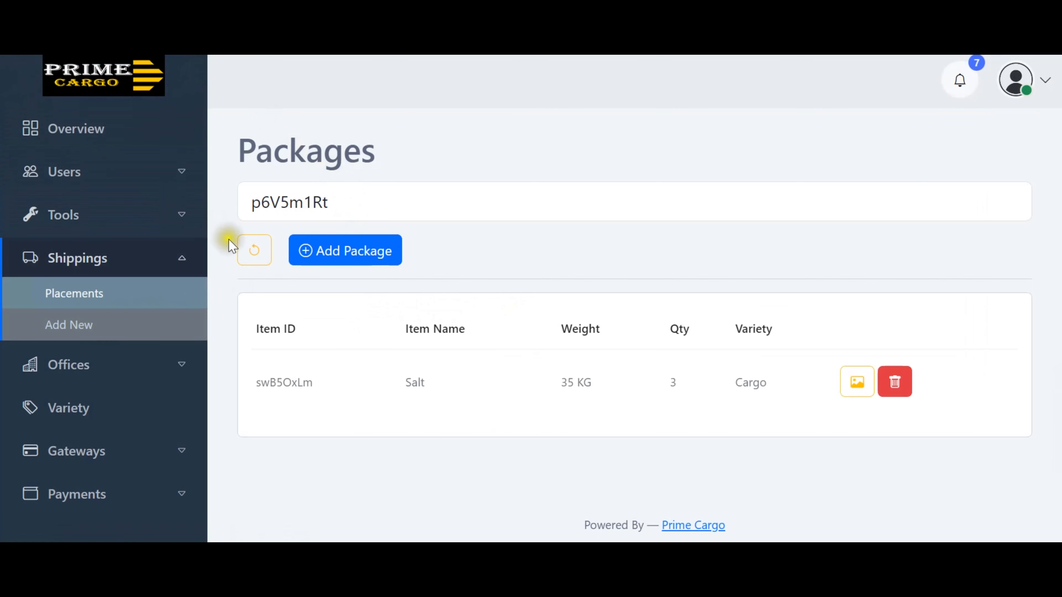
# Go back to the Bag of Salt placement and open its location history form.
pyautogui.click(252, 253)
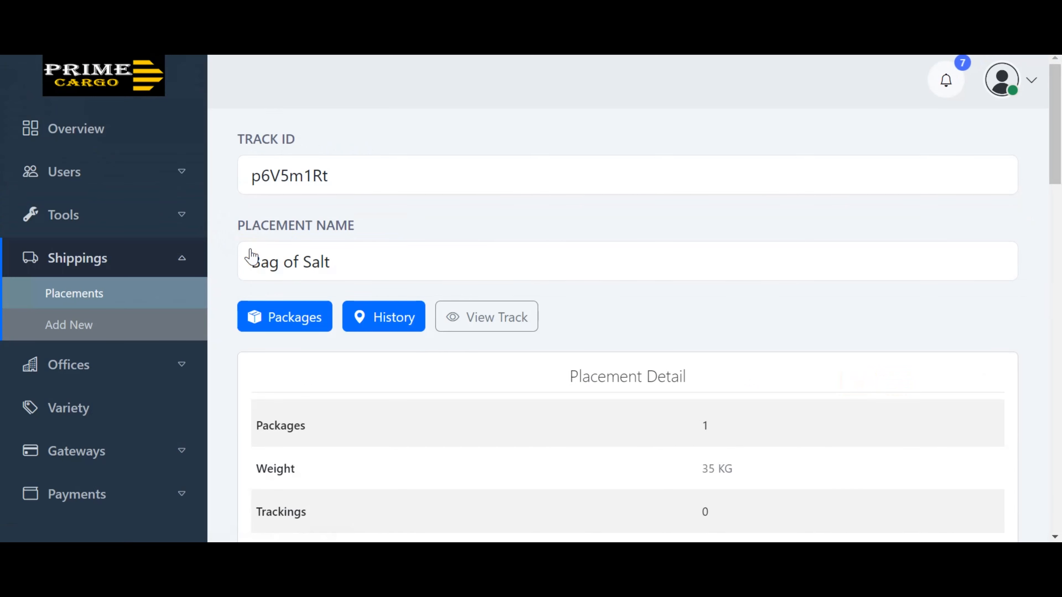
pyautogui.click(391, 323)
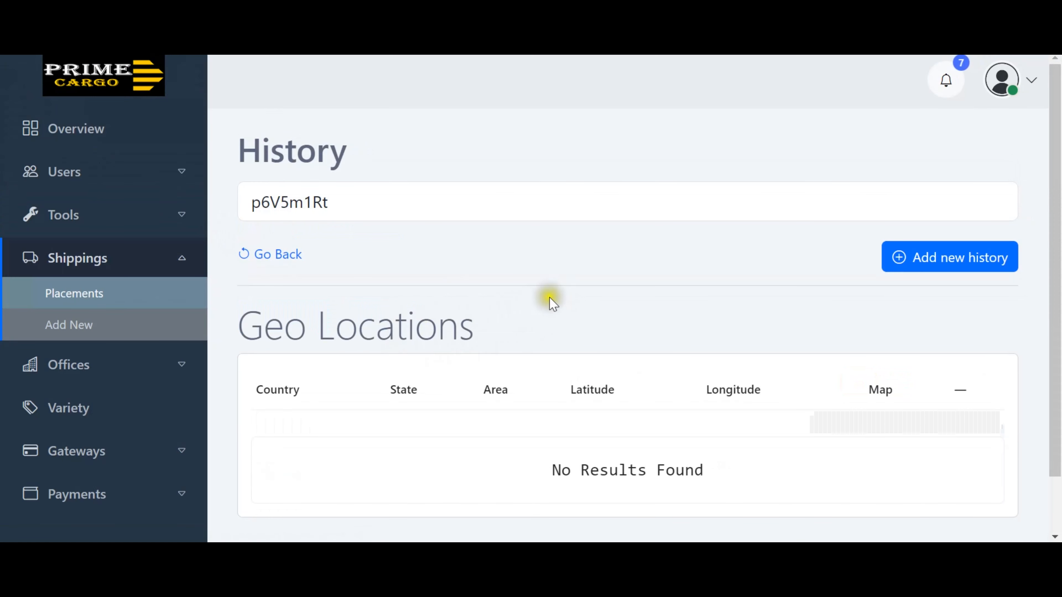
pyautogui.scroll(-2, 551, 299)
pyautogui.scroll(-1, 551, 300)
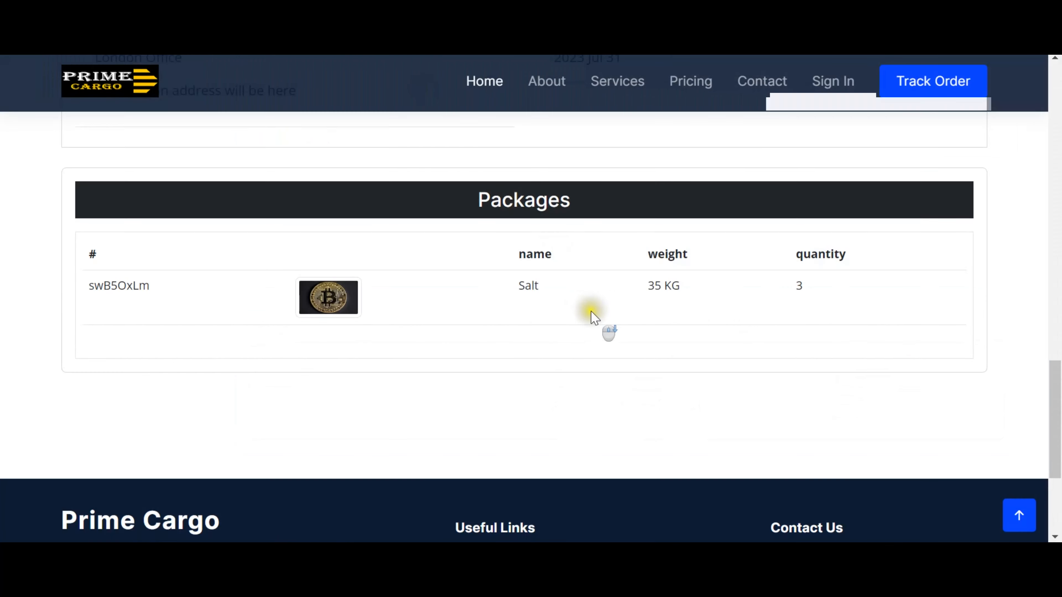
pyautogui.scroll(4, 592, 311)
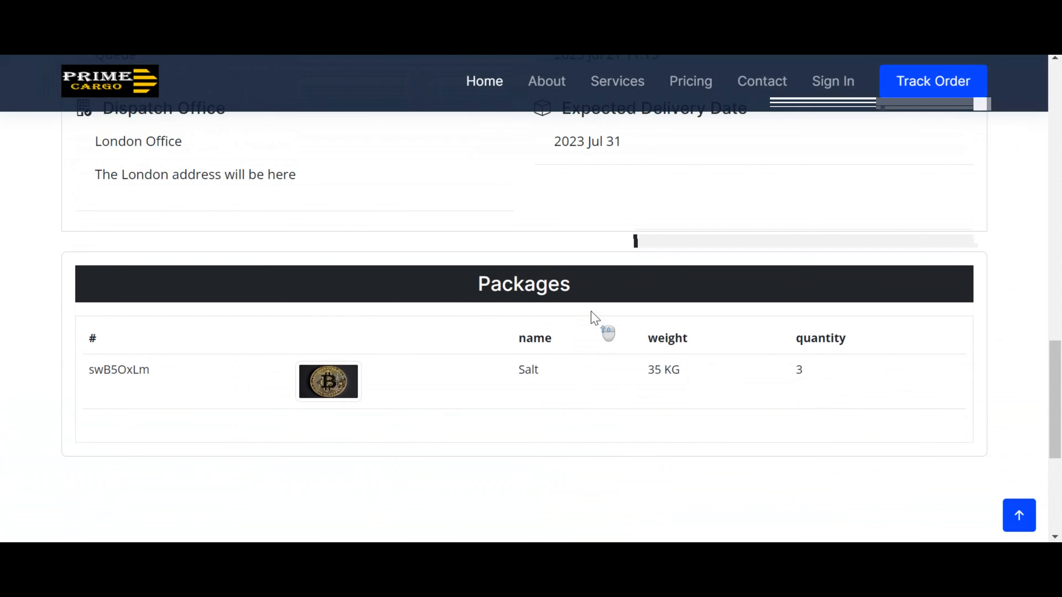
pyautogui.scroll(4, 595, 318)
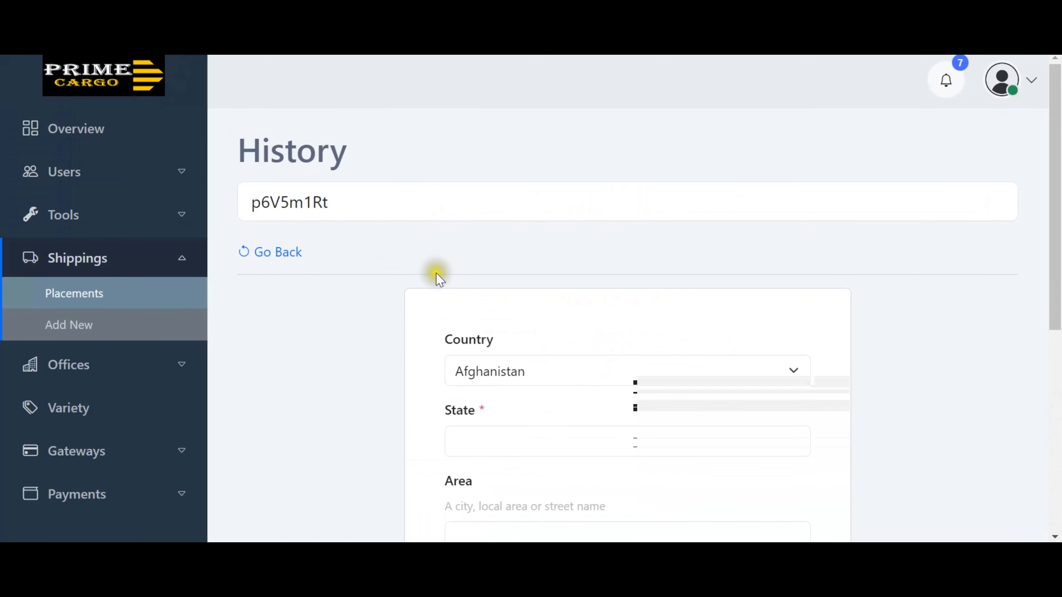
pyautogui.scroll(-4, 540, 302)
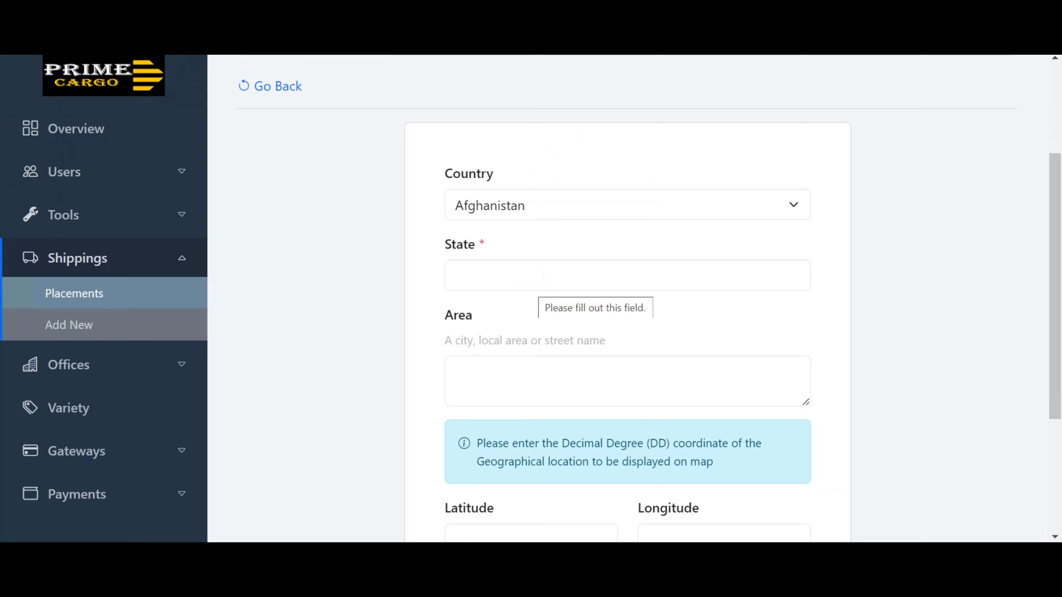
# Set the new history entry's country to Nigeria, correcting an accidental Benin choice.
pyautogui.click(586, 204)
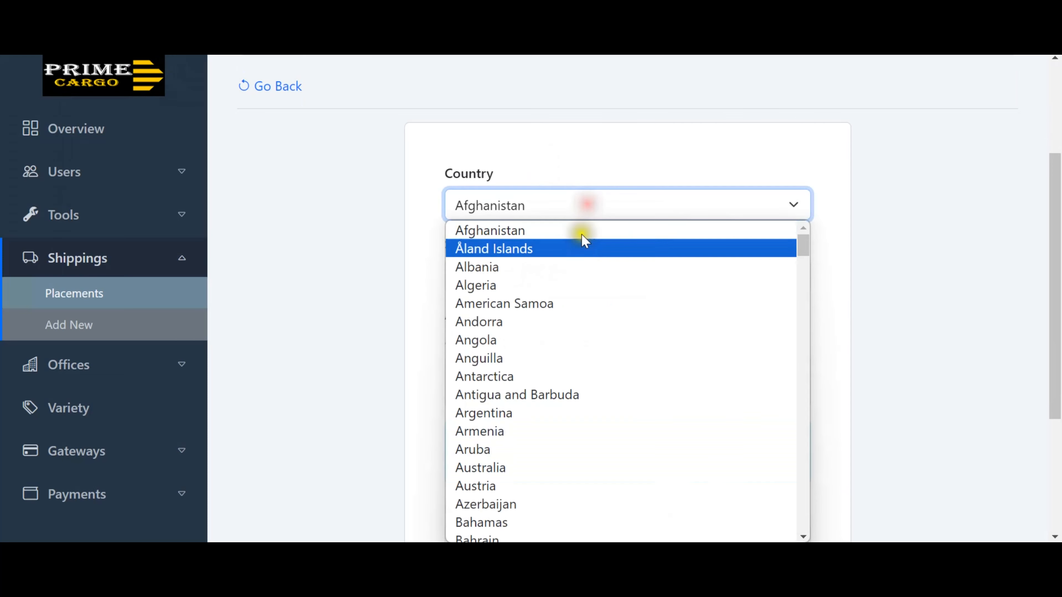
pyautogui.scroll(-3, 556, 326)
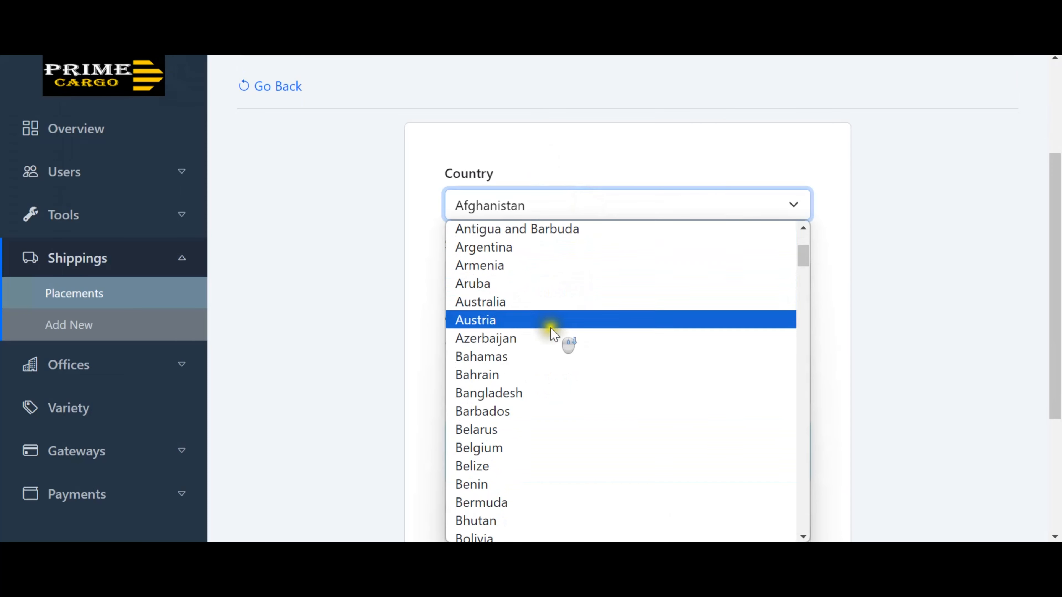
pyautogui.click(495, 485)
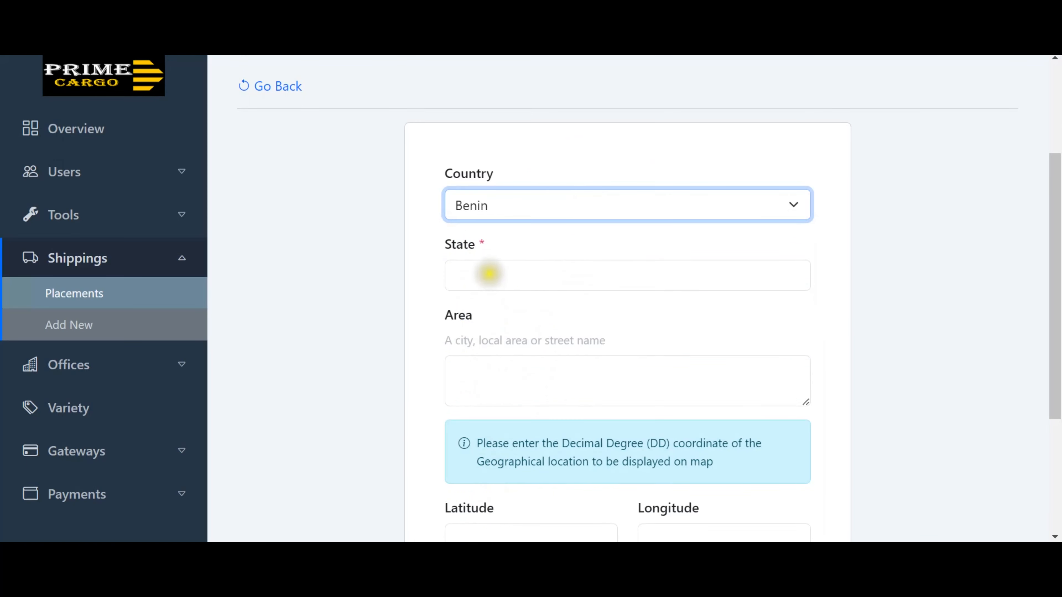
pyautogui.click(491, 274)
pyautogui.click(530, 214)
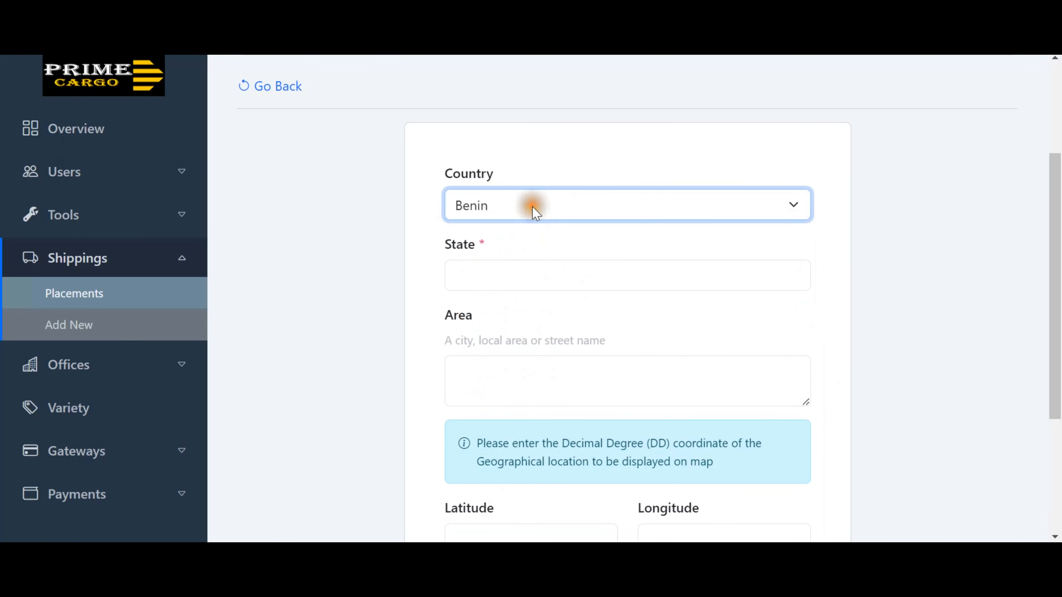
pyautogui.click(533, 214)
pyautogui.write('nig')
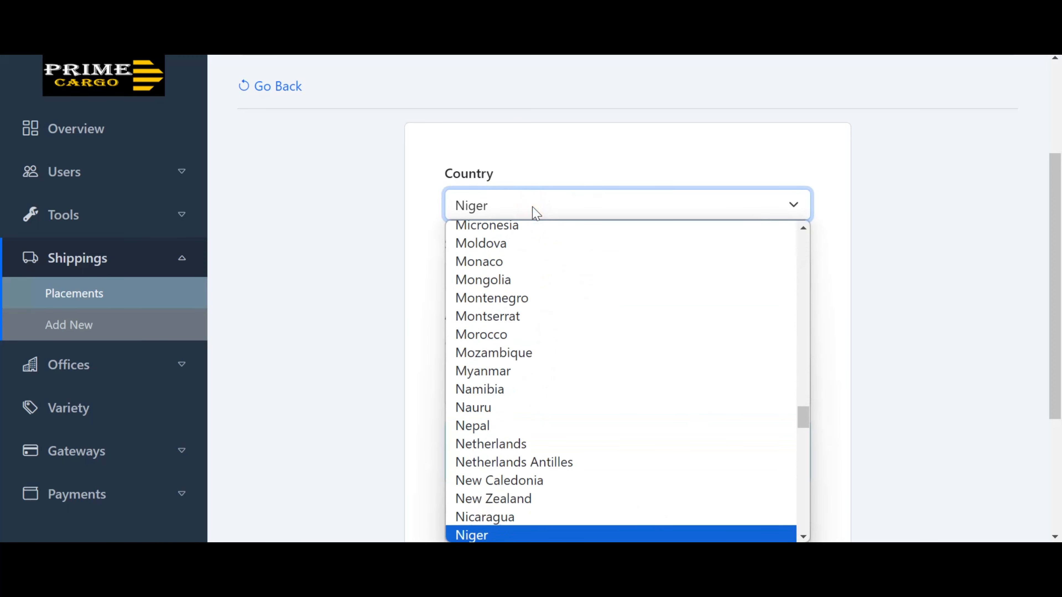
pyautogui.scroll(-3, 545, 369)
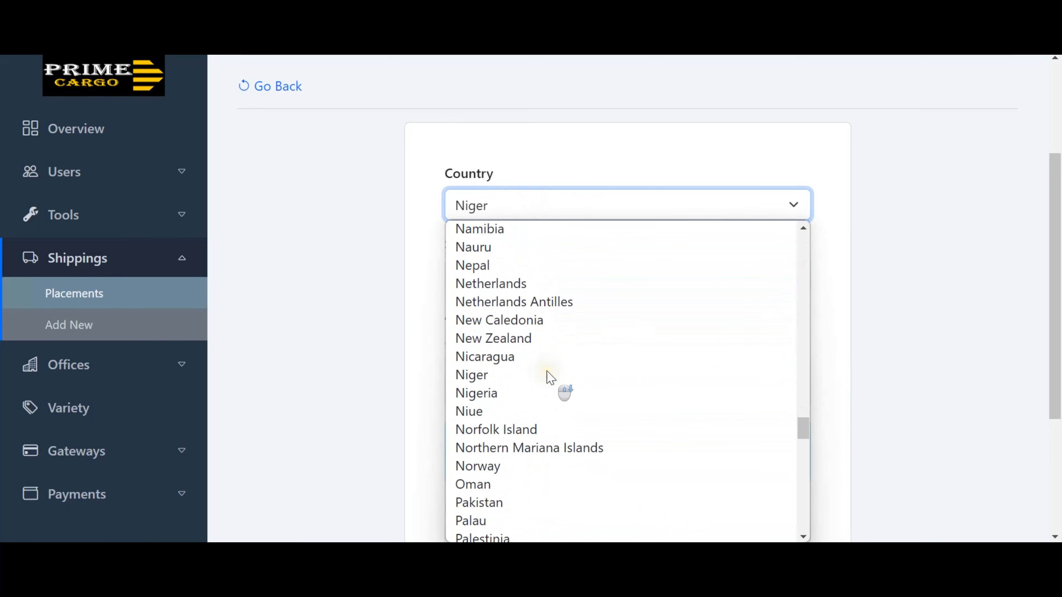
pyautogui.click(505, 391)
pyautogui.click(505, 277)
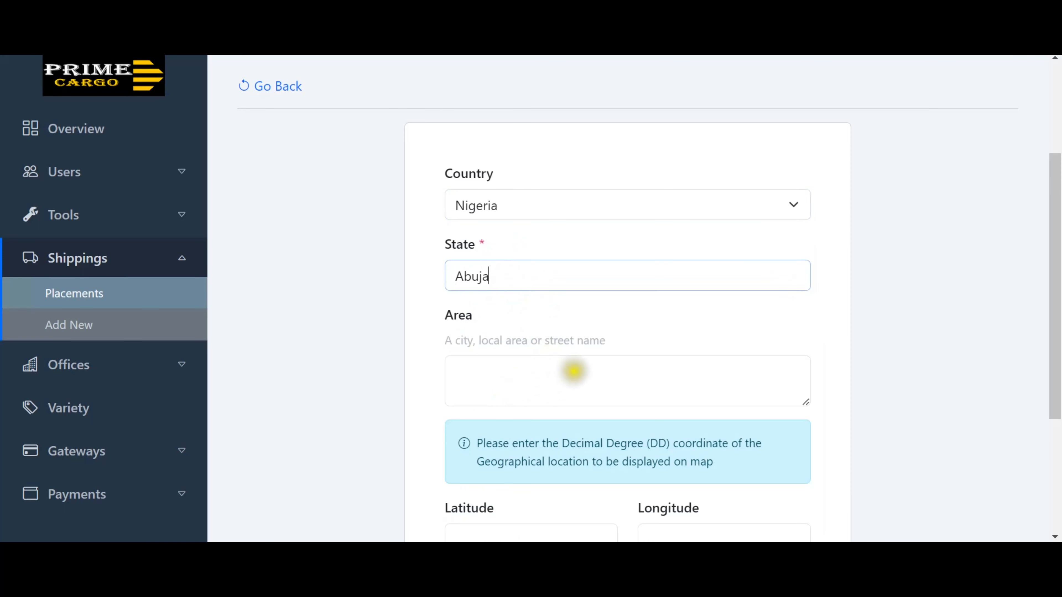
# Fill state Abuja and area Kubwa, leave latitude and longitude empty, and add the track.
pyautogui.scroll(-3, 581, 339)
pyautogui.scroll(-1, 581, 335)
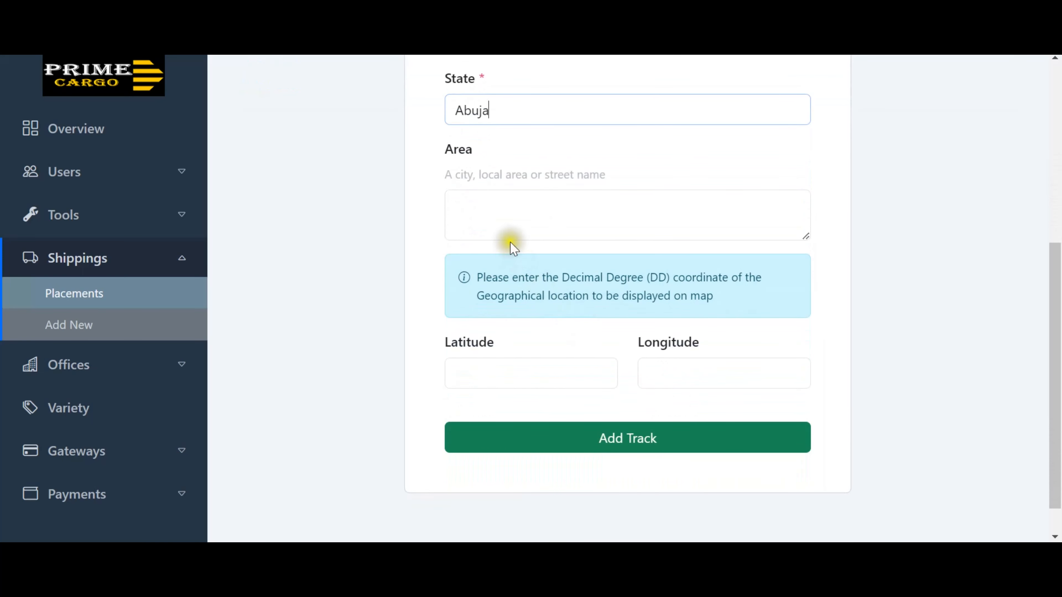
pyautogui.click(504, 217)
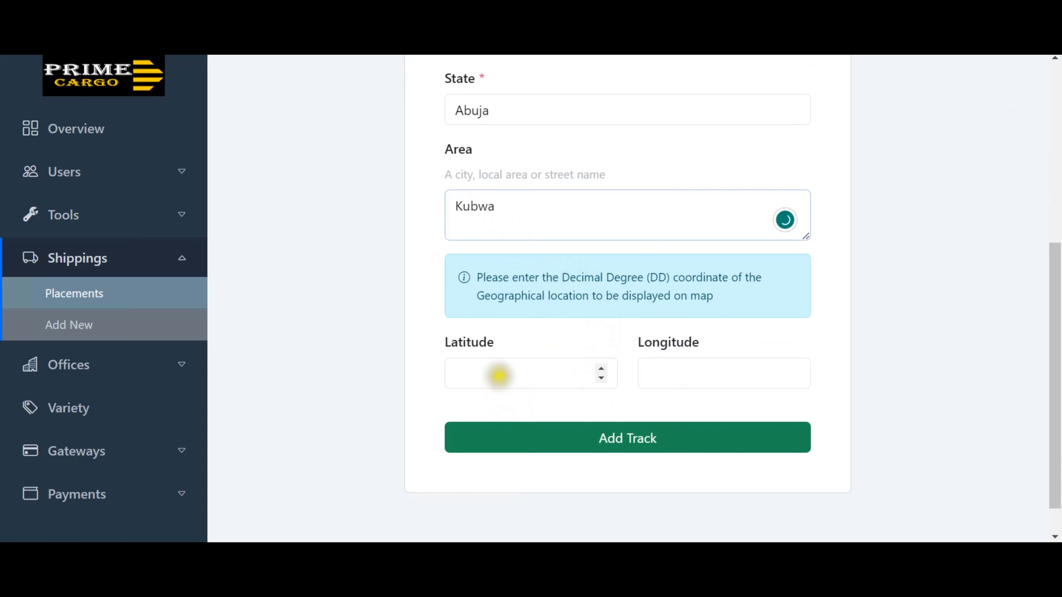
pyautogui.click(498, 373)
pyautogui.click(660, 372)
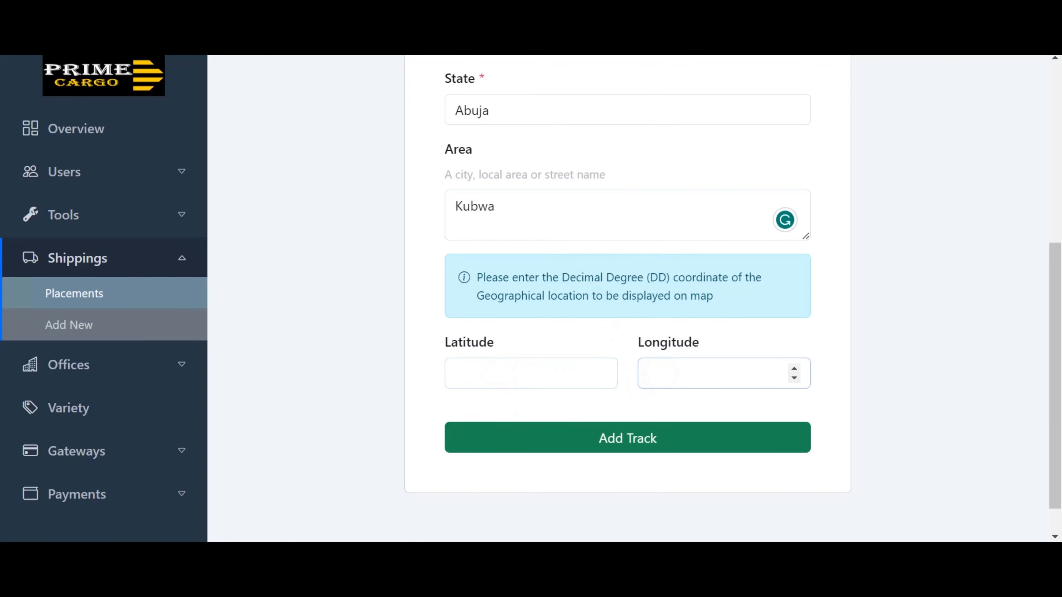
pyautogui.click(625, 443)
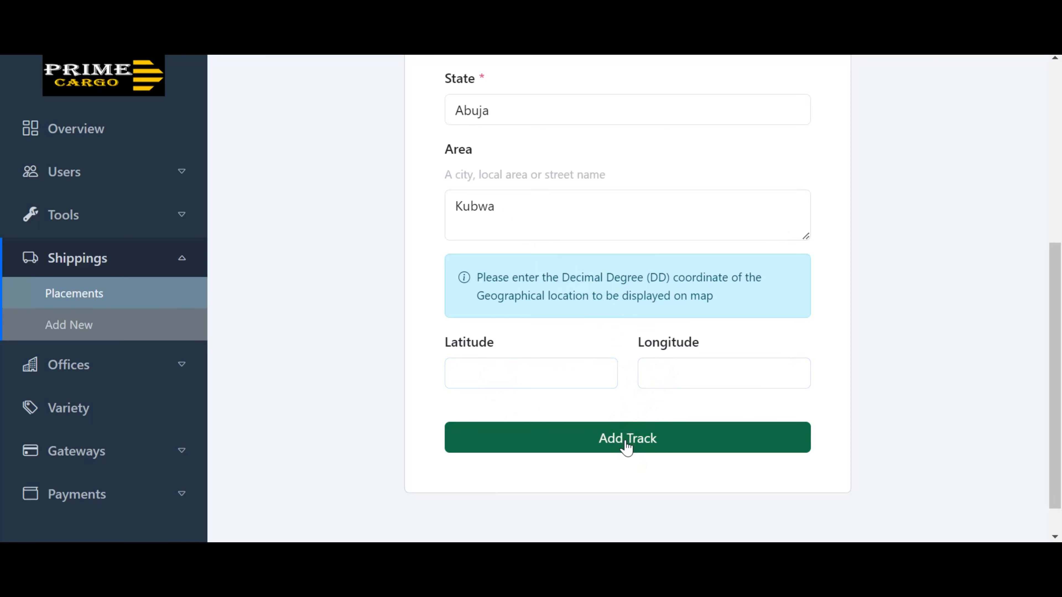
pyautogui.scroll(-5, 623, 414)
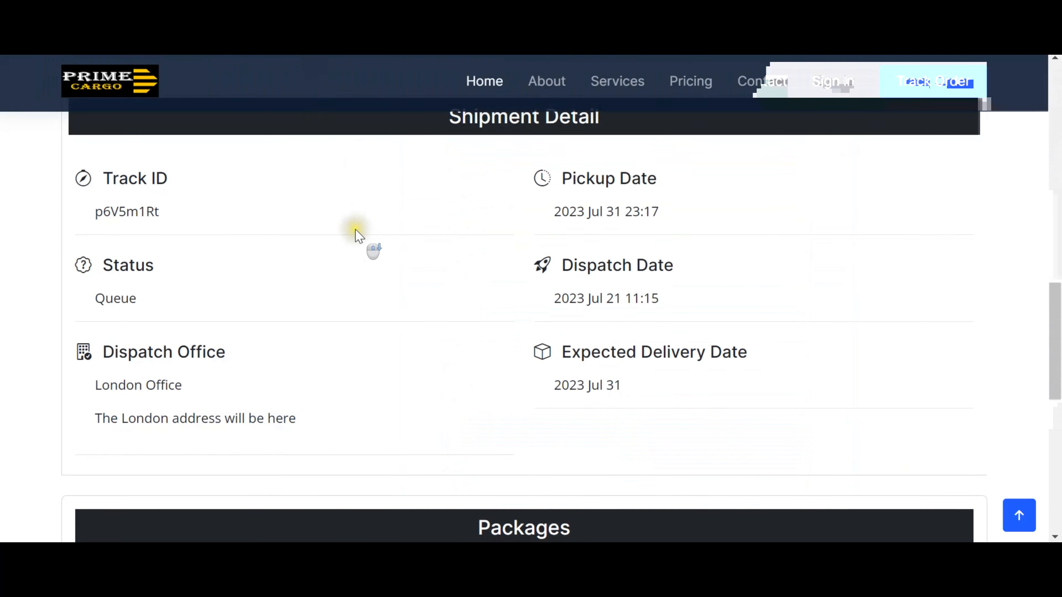
pyautogui.scroll(2, 359, 221)
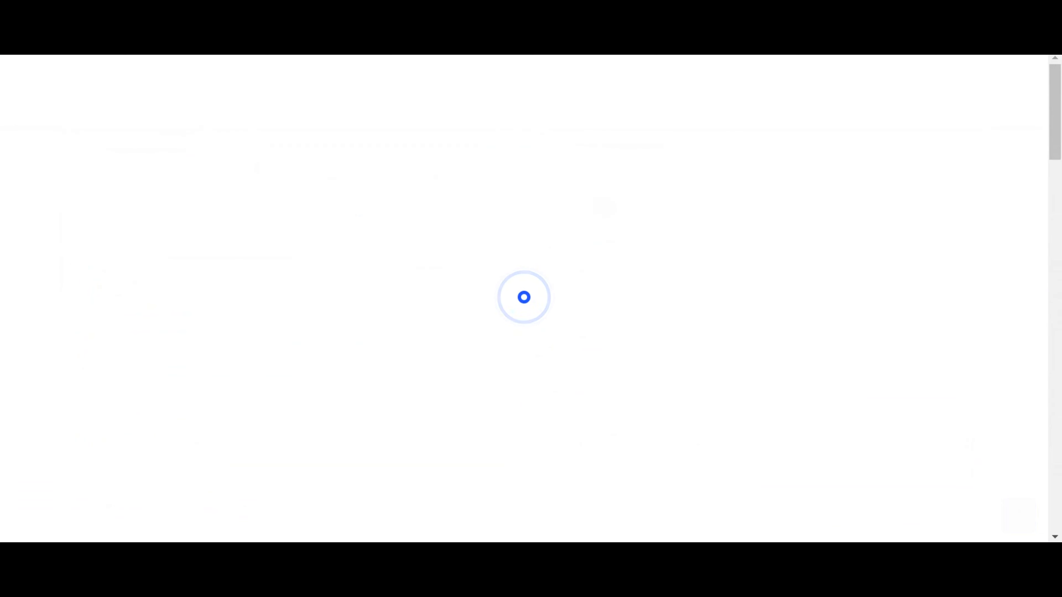
pyautogui.scroll(-15, 605, 209)
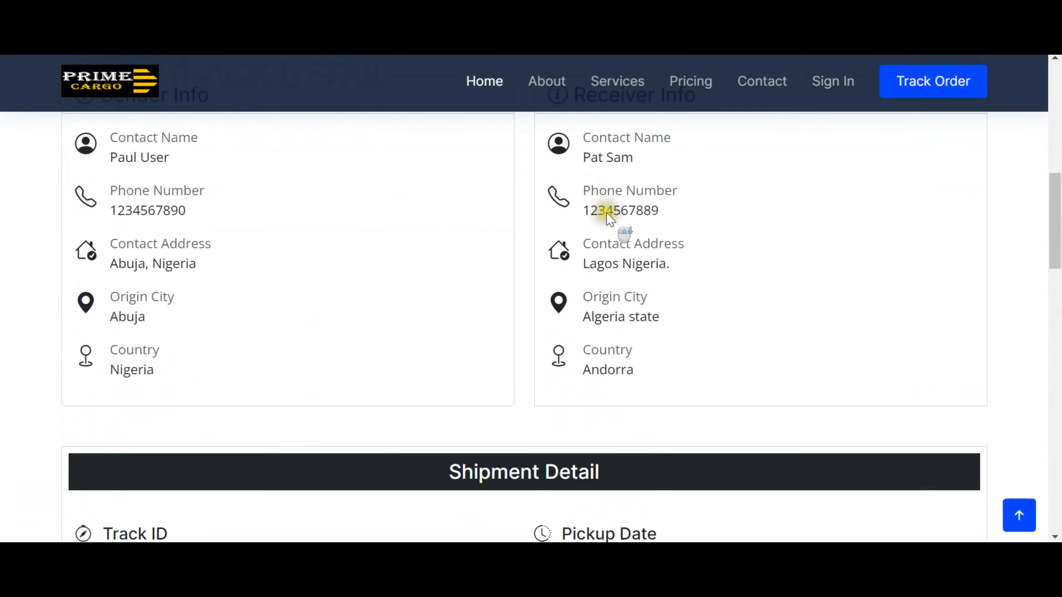
pyautogui.scroll(-10, 609, 219)
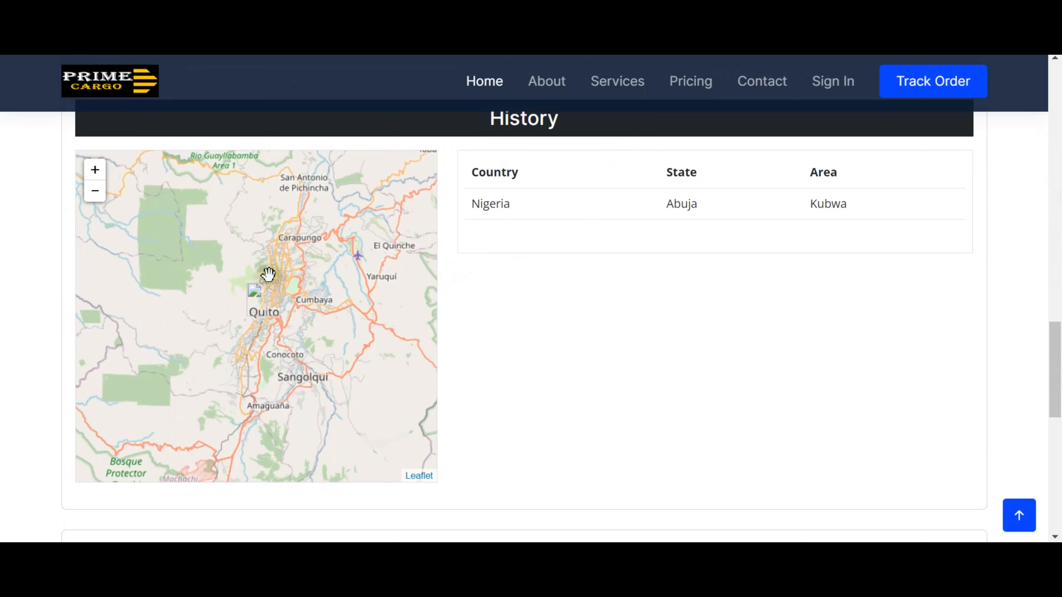
pyautogui.moveTo(268, 275); pyautogui.dragTo(266, 275)
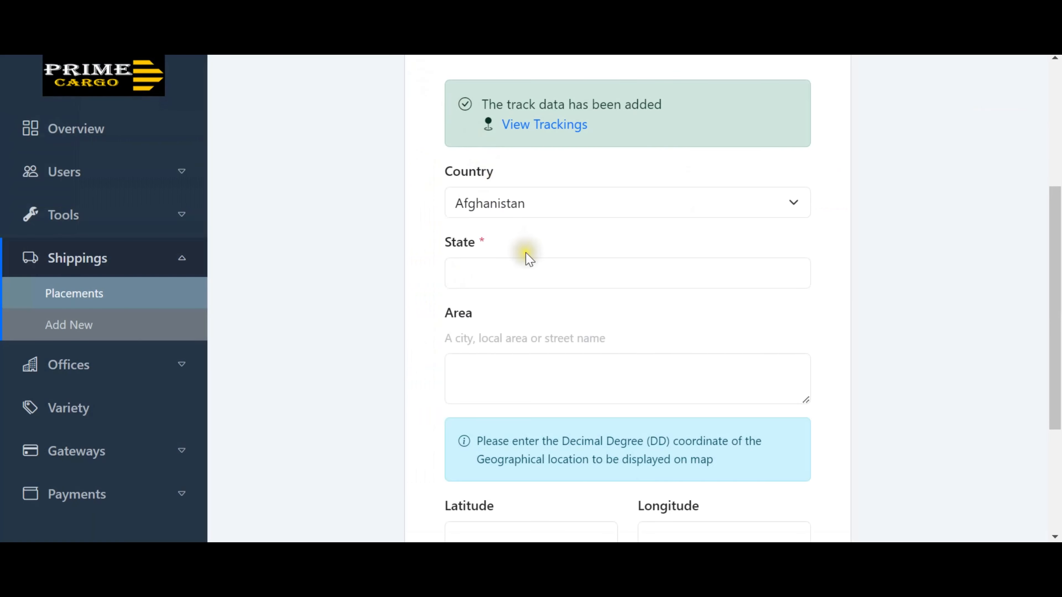
# Return to the History list showing the Nigeria, Abuja, Kubwa location, then open a new browser tab.
pyautogui.scroll(-2, 535, 264)
pyautogui.scroll(6, 539, 268)
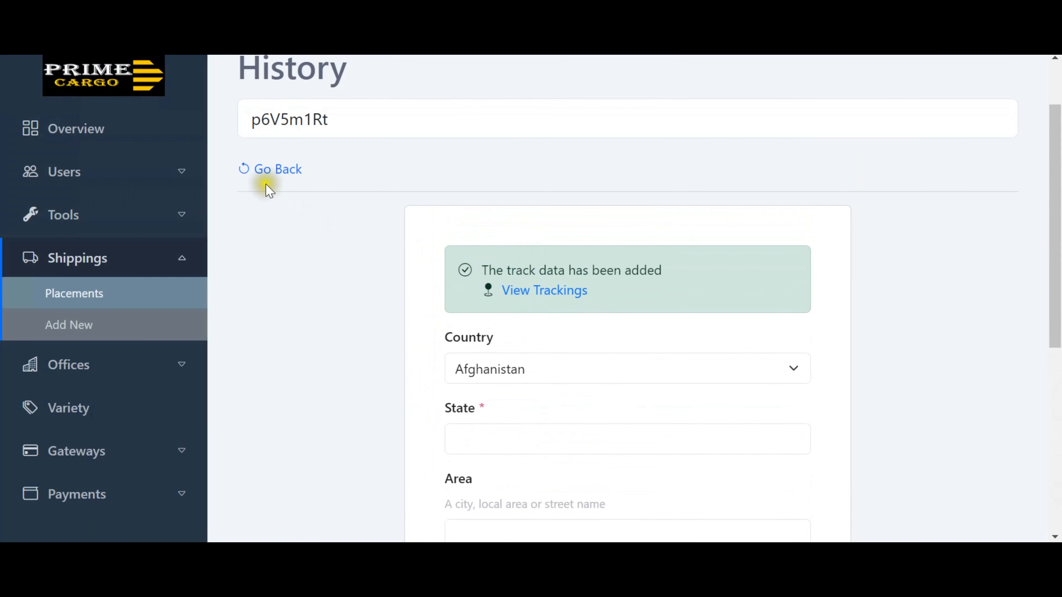
pyautogui.click(257, 170)
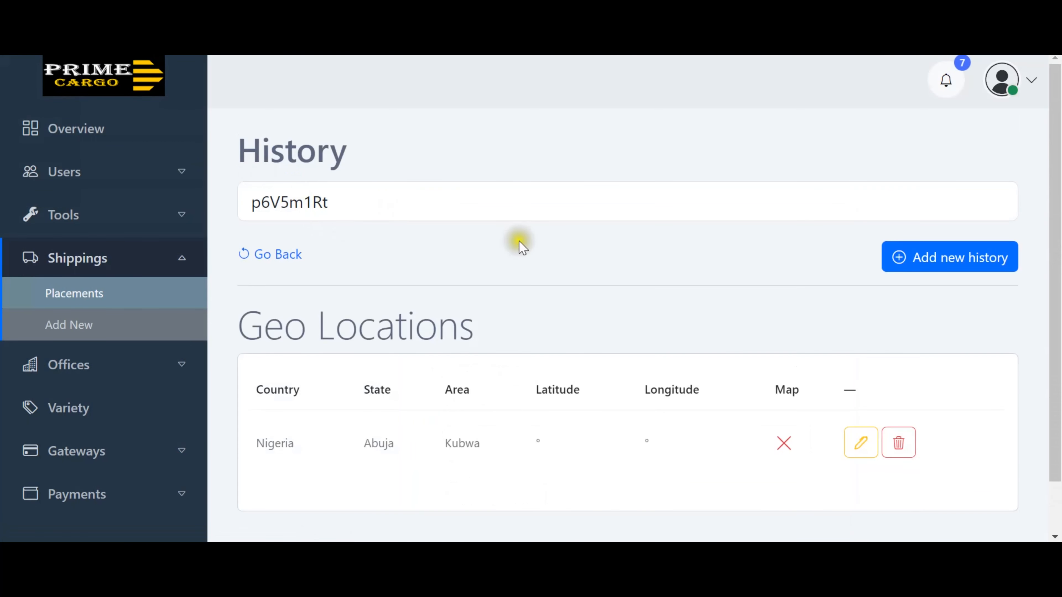
pyautogui.scroll(-2, 776, 334)
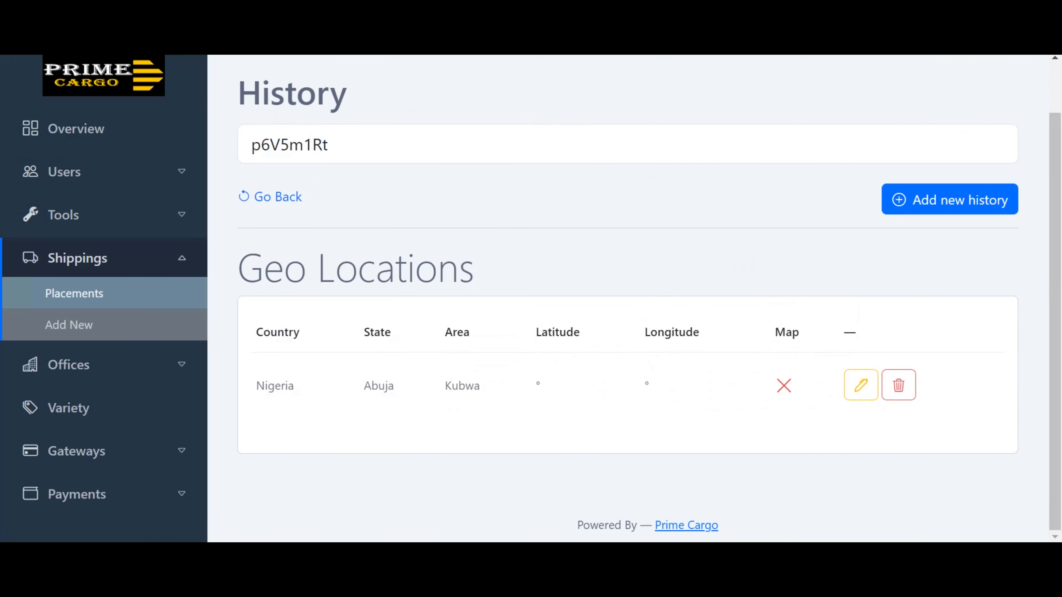
pyautogui.hotkey('ctrl', 't')
# Search Google for 'loglat' and open LatLong.net's Latitude and Longitude Finder.
pyautogui.click(292, 40)
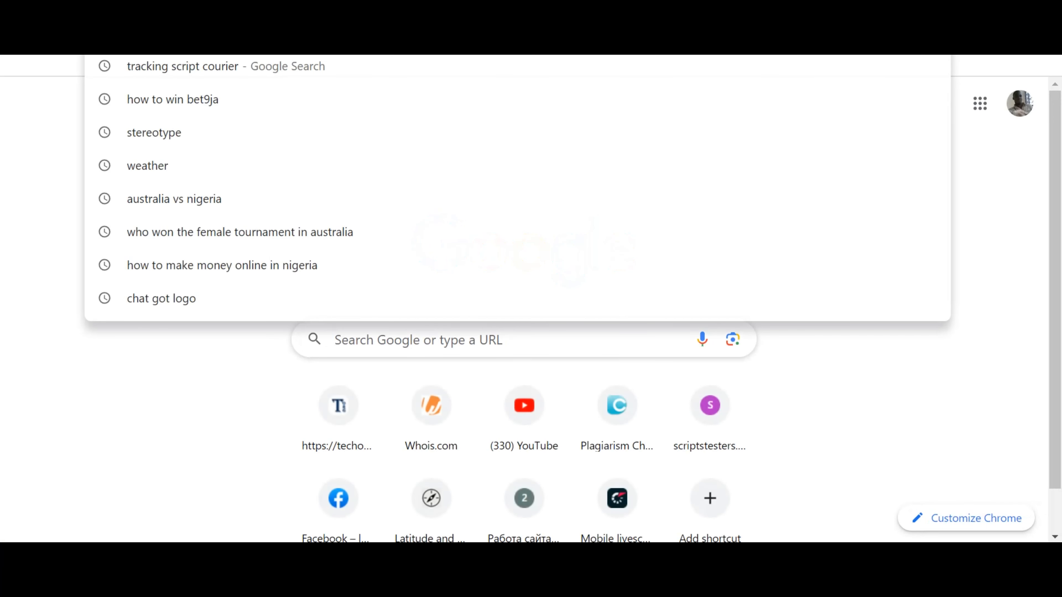
pyautogui.write('l')
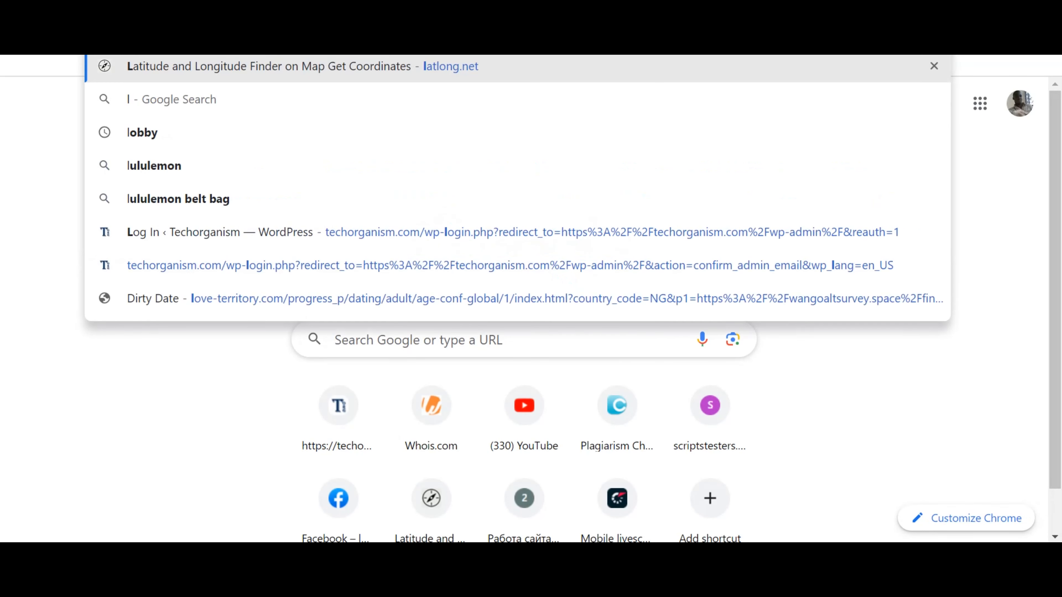
pyautogui.write('oglat')
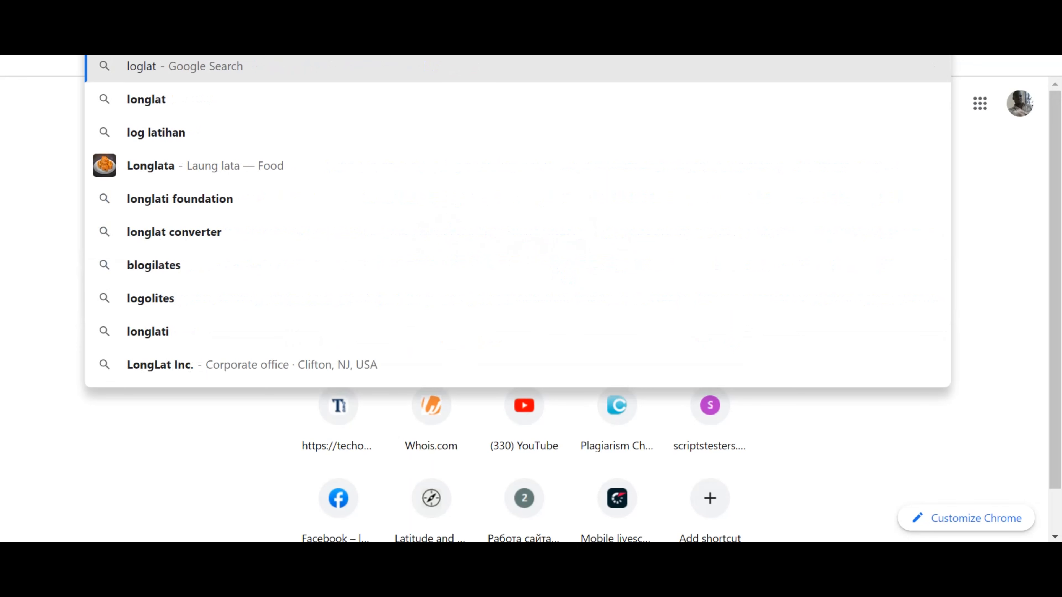
pyautogui.press('Return')
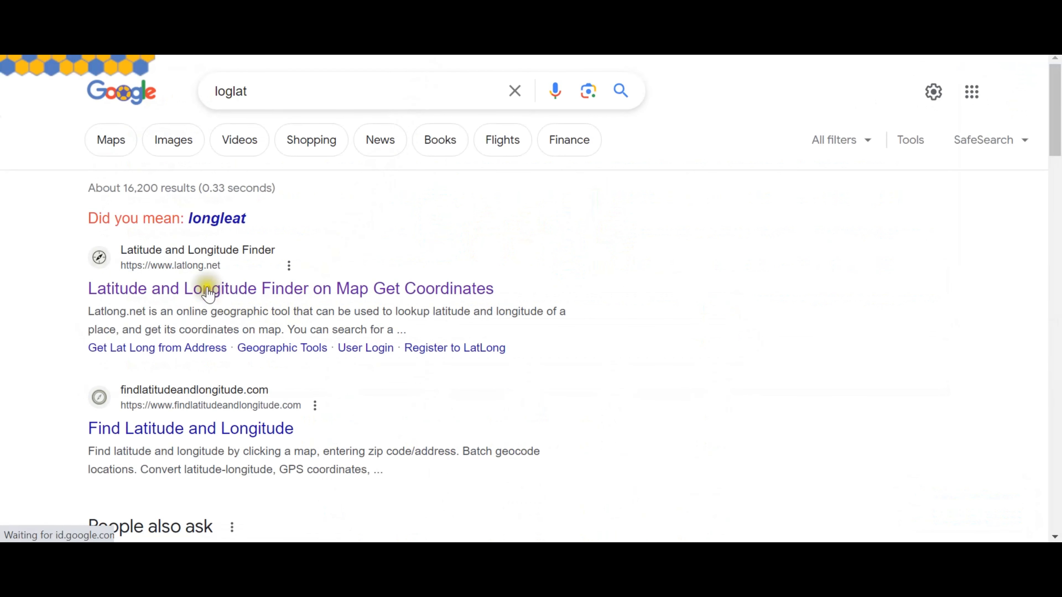
pyautogui.click(238, 295)
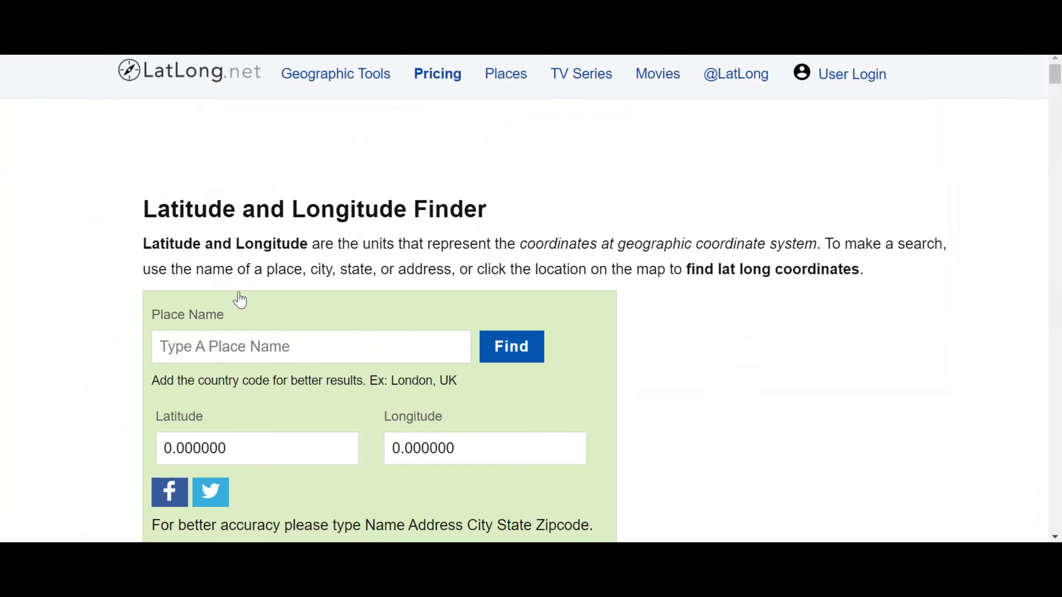
# Open Prime Cargo's edit form for the Kubwa history entry, then return to LatLong.net.
pyautogui.scroll(-2, 739, 320)
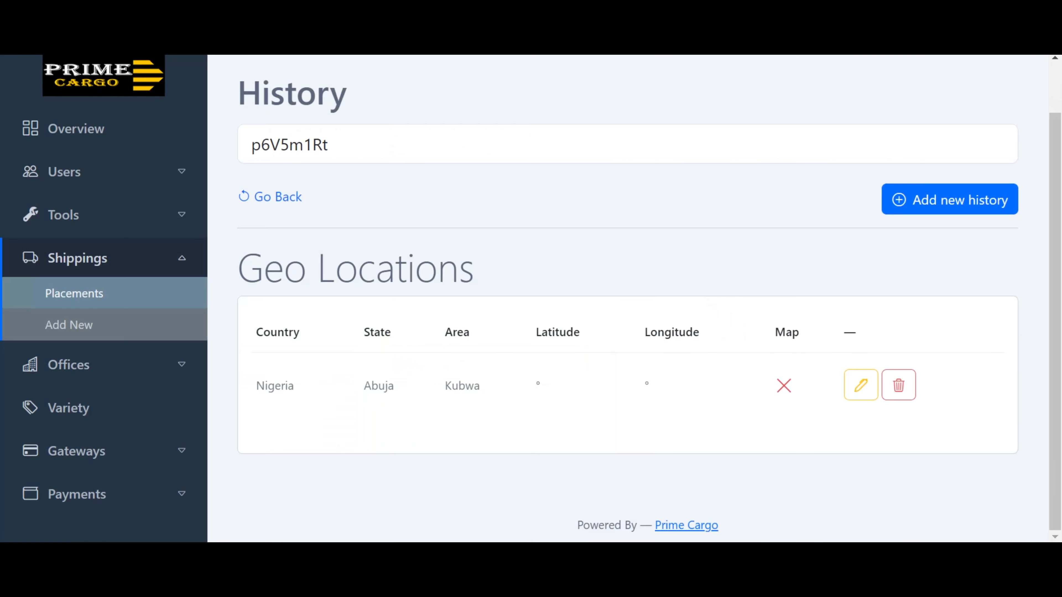
pyautogui.click(860, 385)
pyautogui.scroll(-5, 551, 377)
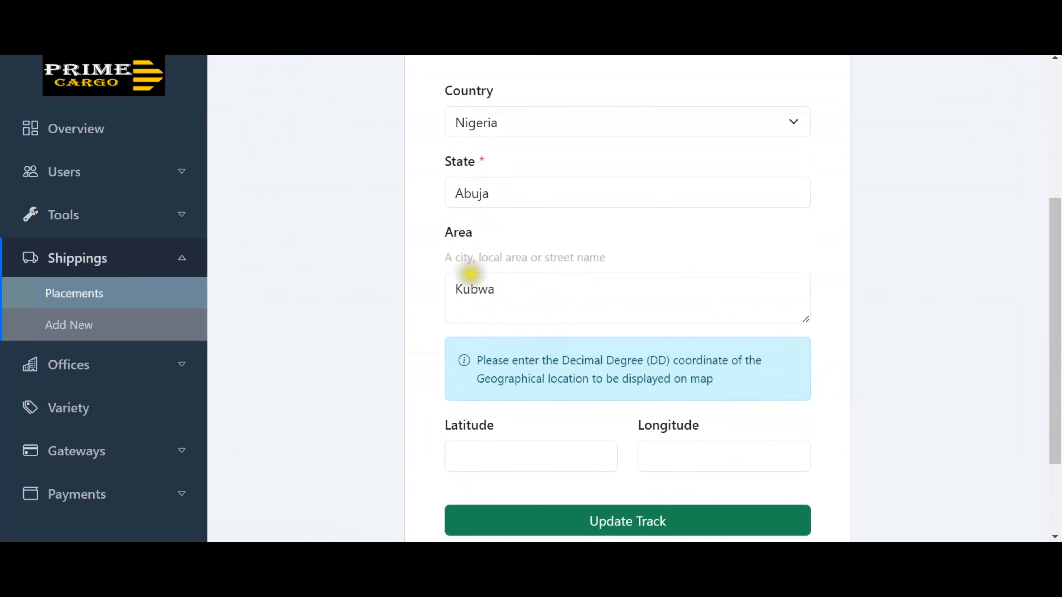
pyautogui.click(484, 55)
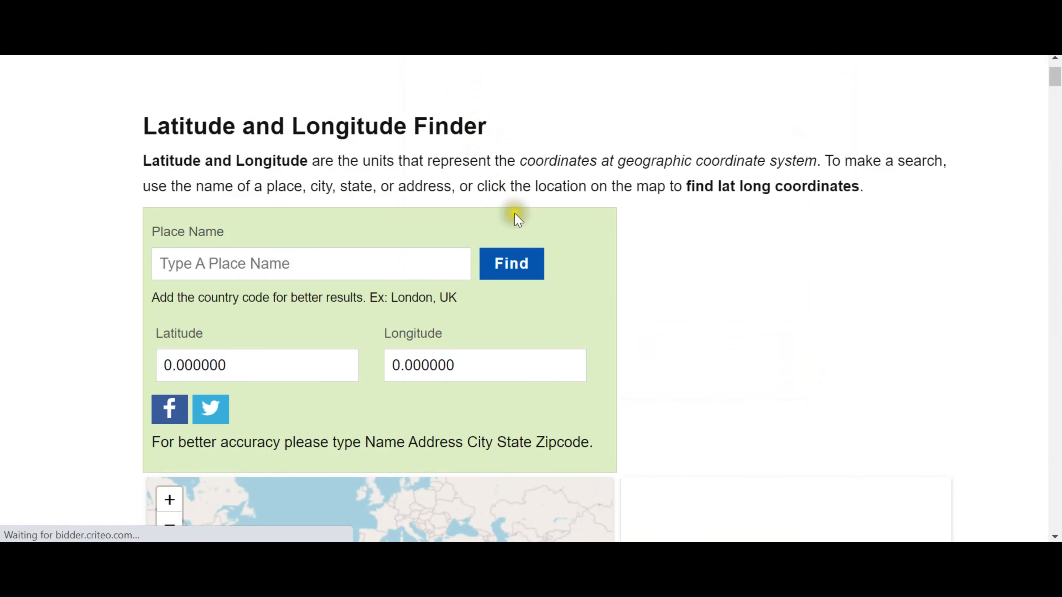
# Look up 'Kubwa, Abuja' on LatLong.net and select the resulting latitude 9.153849.
pyautogui.scroll(-1, 613, 297)
pyautogui.scroll(-1, 613, 299)
pyautogui.scroll(1, 613, 301)
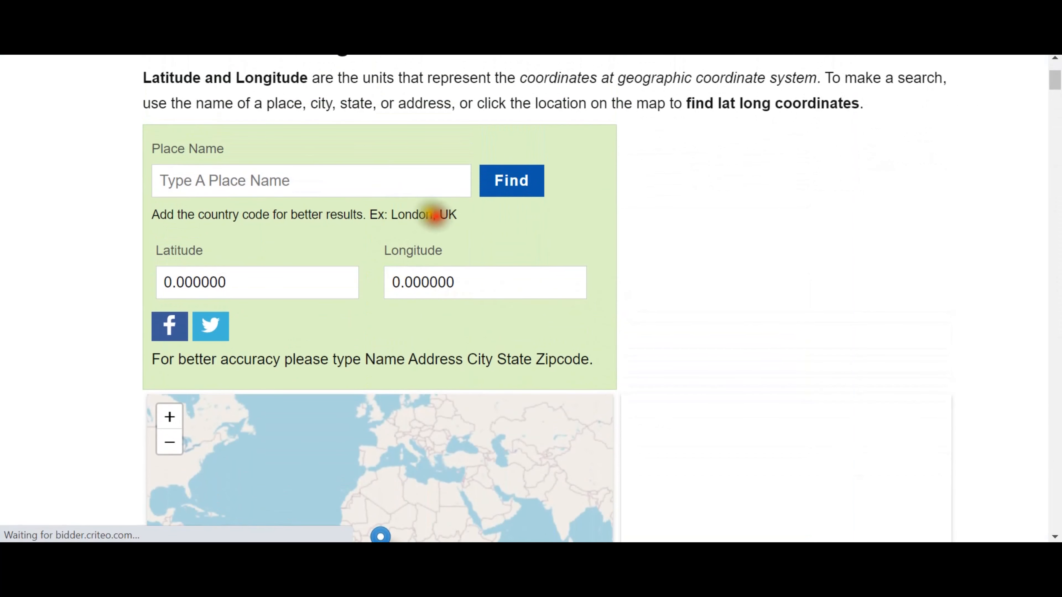
pyautogui.click(372, 182)
pyautogui.write('Kubwa, Abuja')
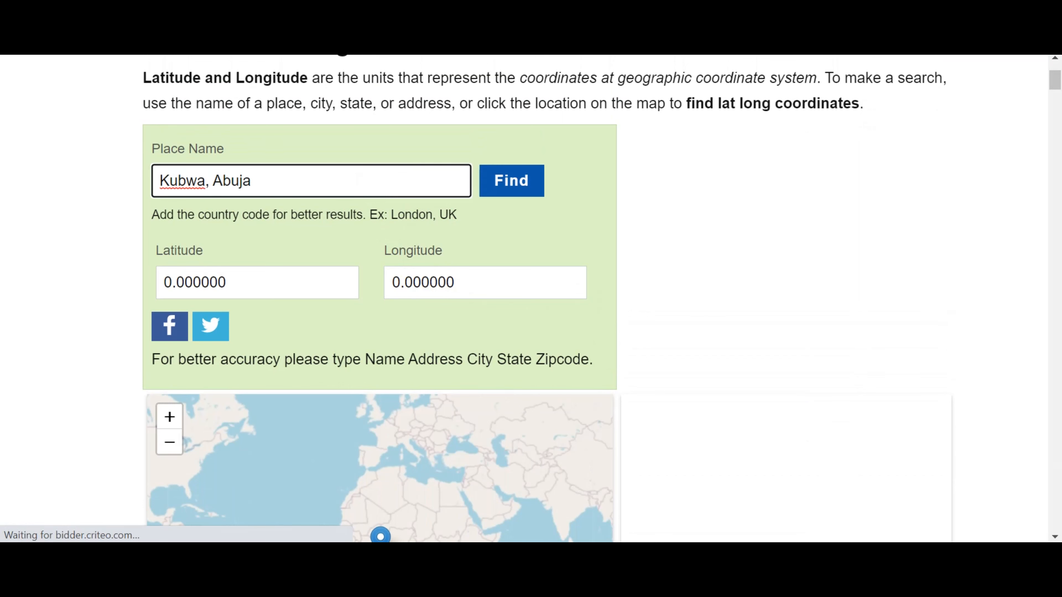
pyautogui.click(503, 188)
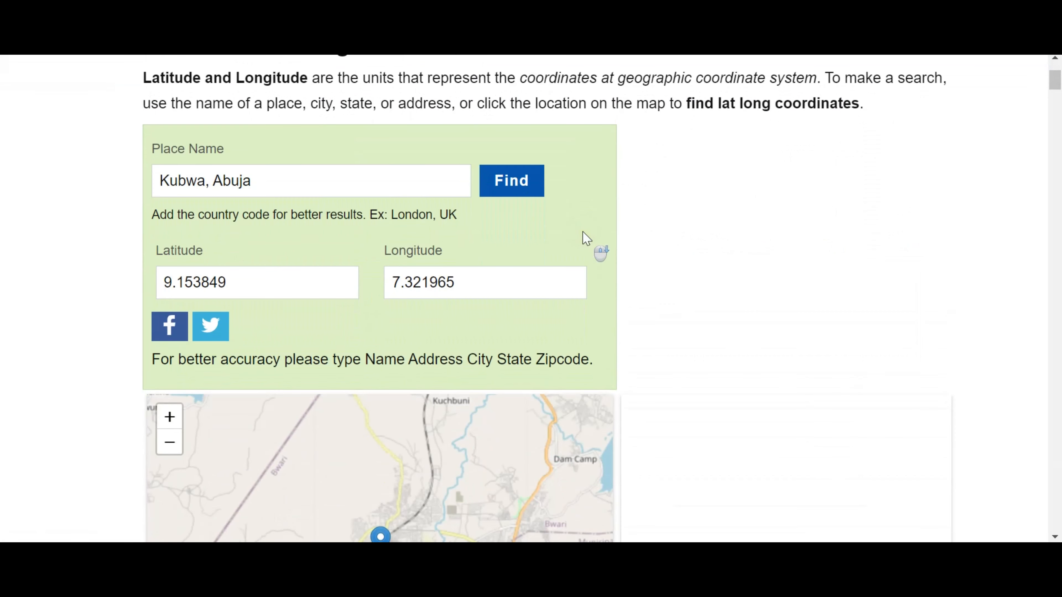
pyautogui.scroll(-2, 585, 239)
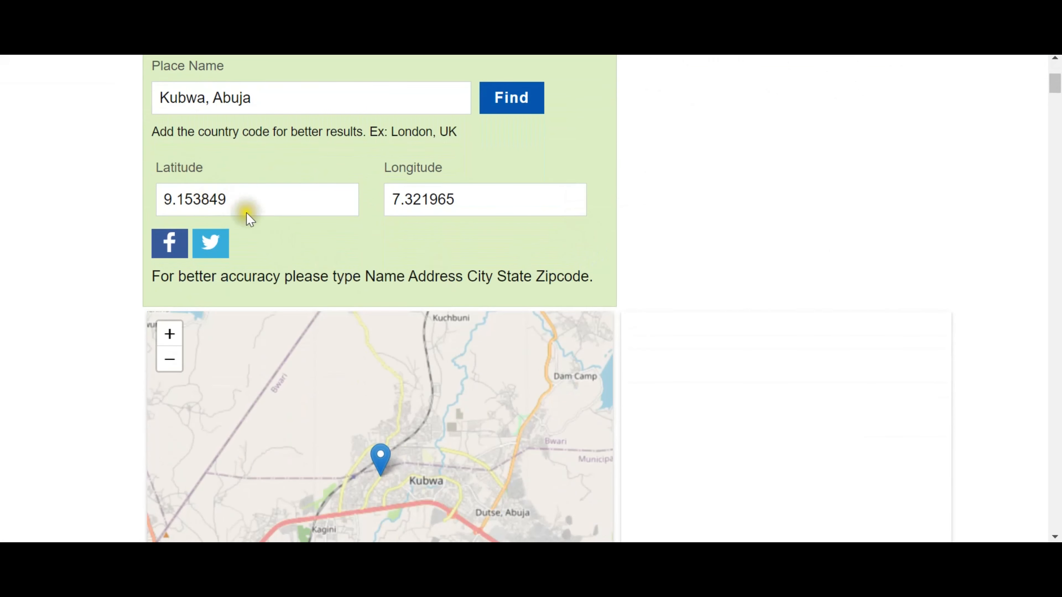
pyautogui.doubleClick(188, 199)
pyautogui.hotkey('ctrl', 'c')
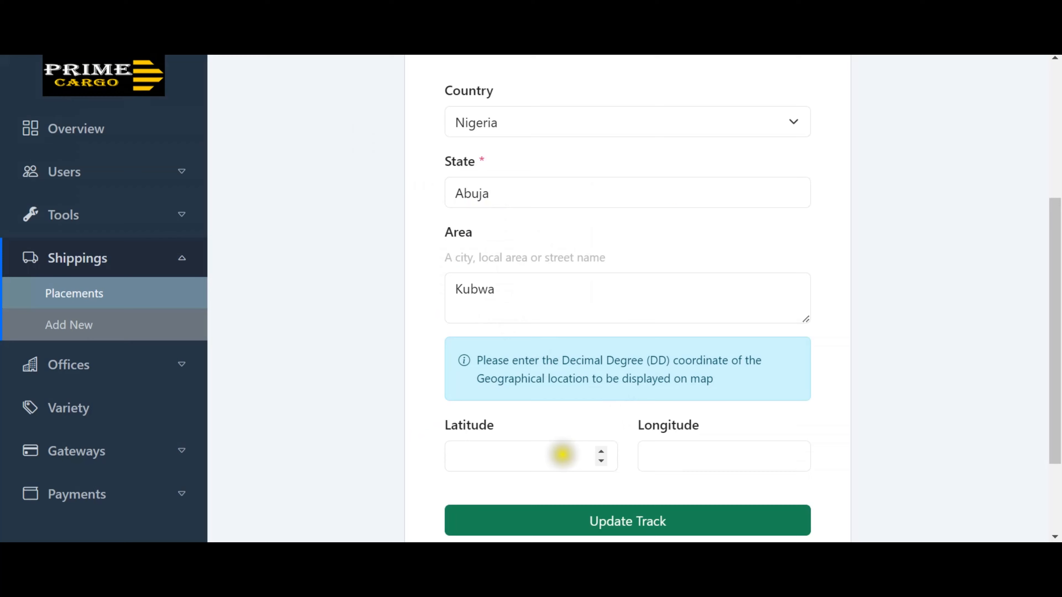
# Paste latitude 9.153849 and longitude 7.321965 into the Kubwa entry and update the track.
pyautogui.click(545, 464)
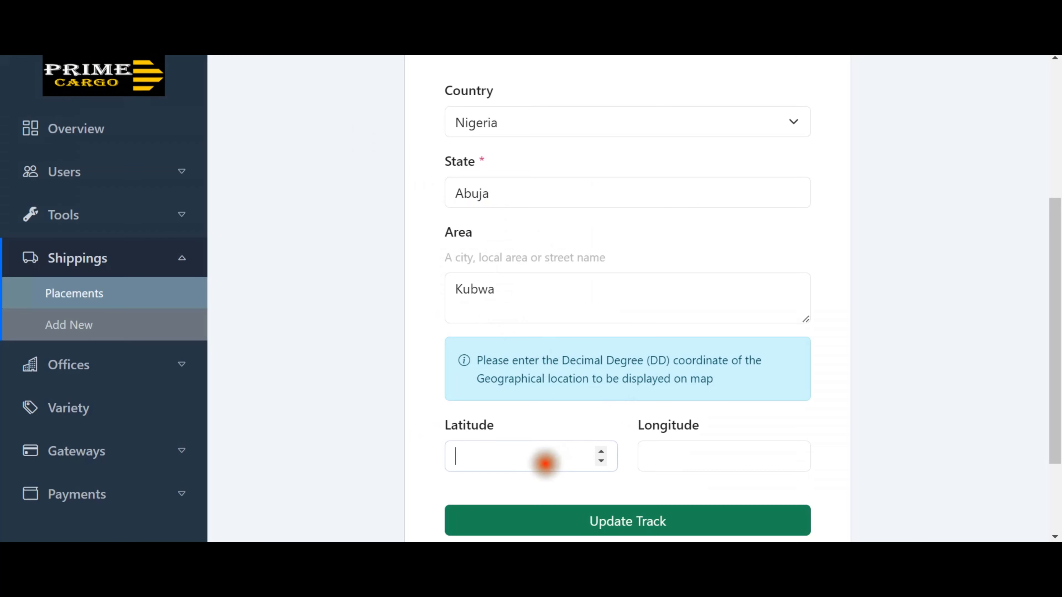
pyautogui.hotkey('ctrl', 'v')
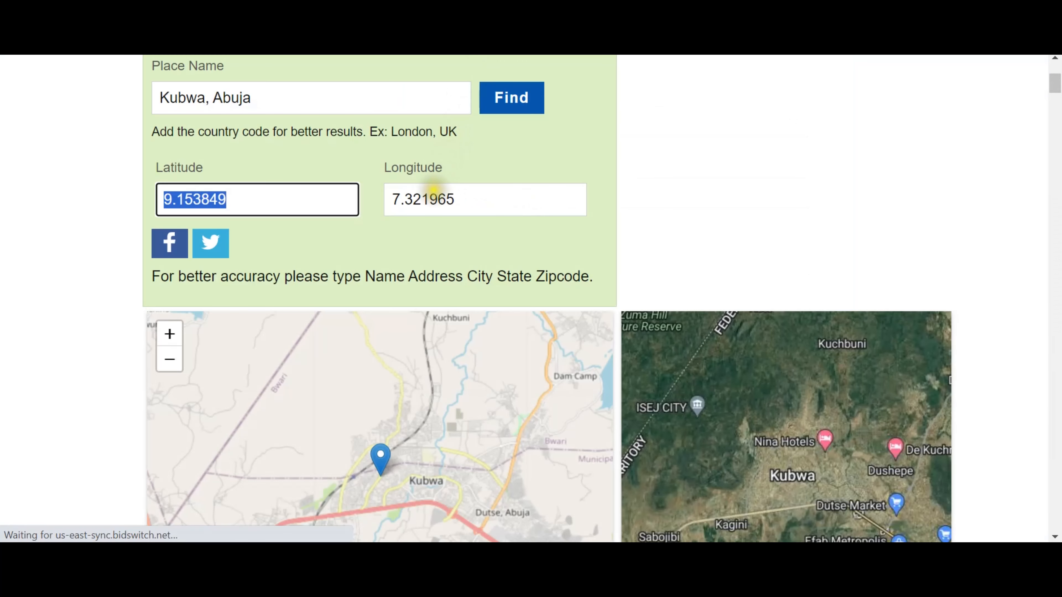
pyautogui.doubleClick(433, 196)
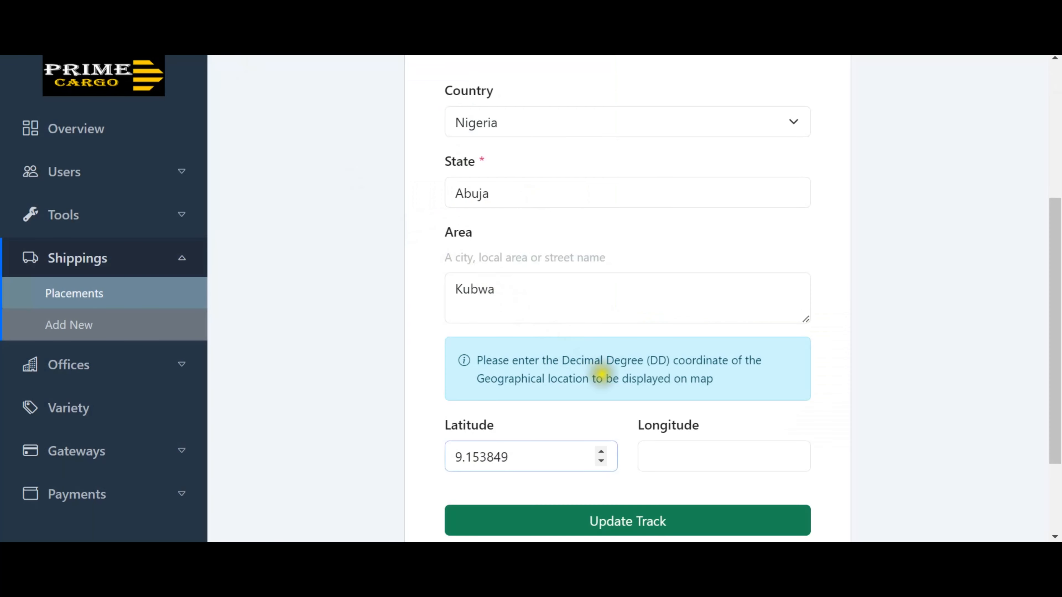
pyautogui.click(680, 459)
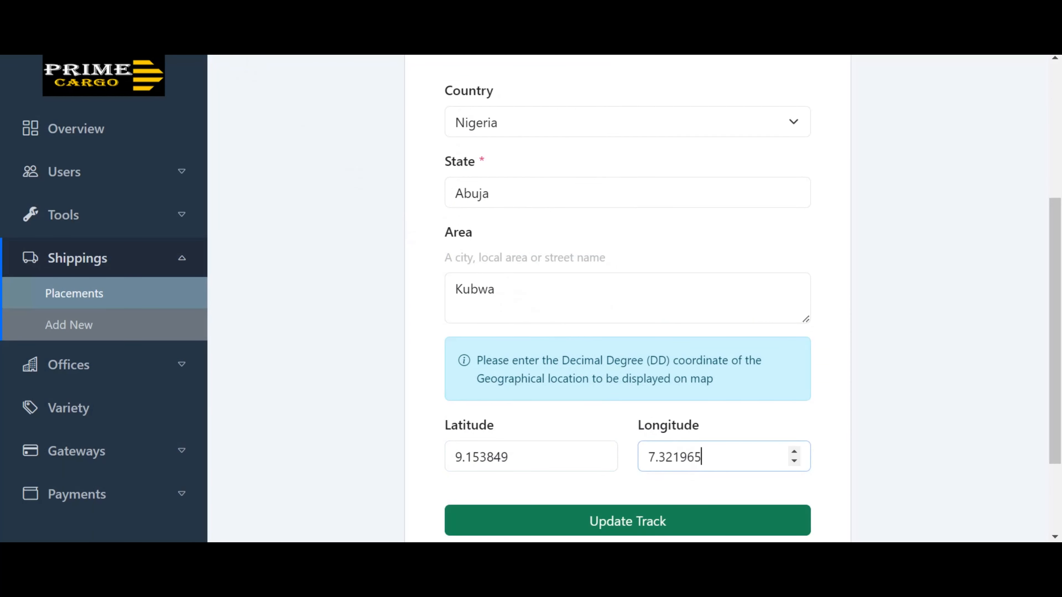
pyautogui.click(641, 523)
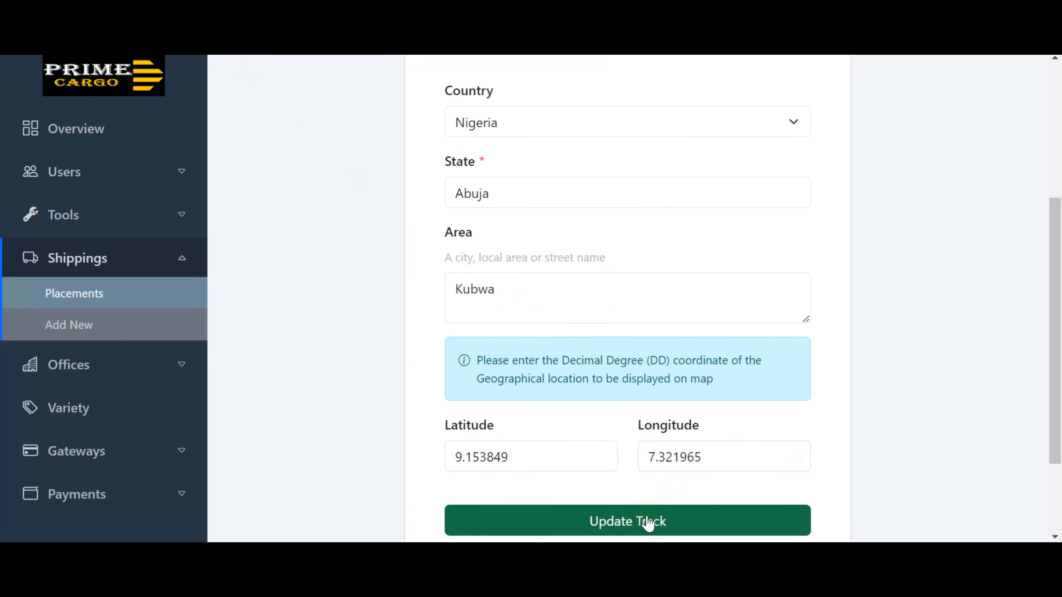
pyautogui.scroll(-4, 676, 419)
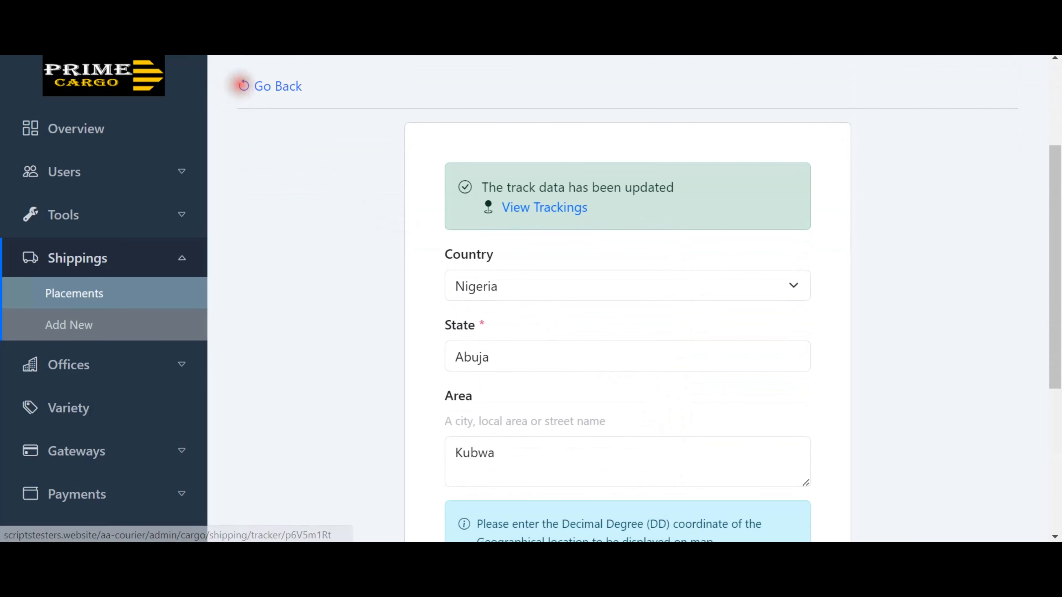
pyautogui.click(244, 85)
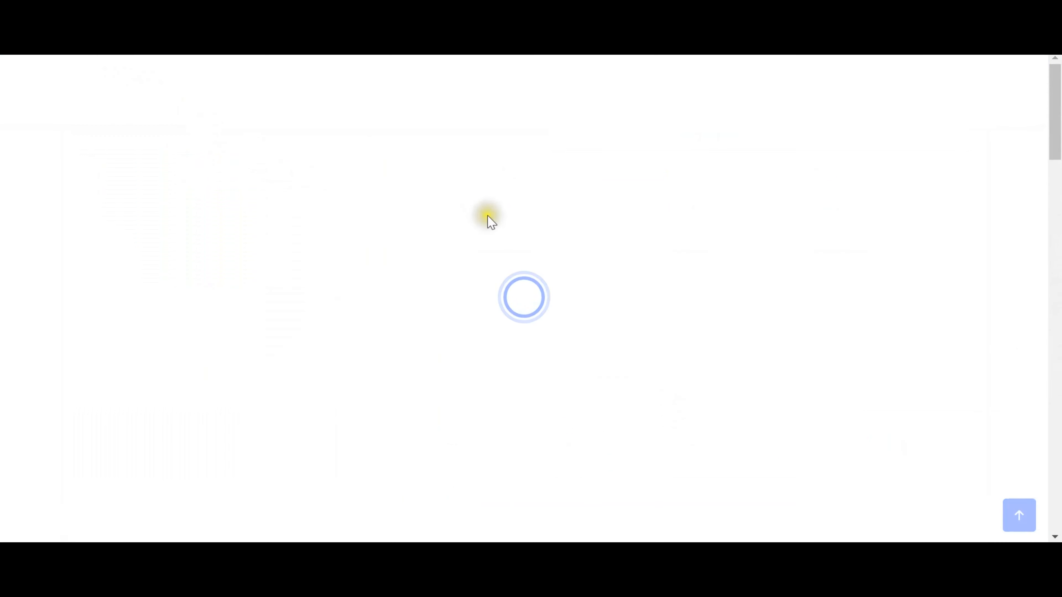
pyautogui.scroll(-6, 488, 220)
pyautogui.scroll(-15, 488, 220)
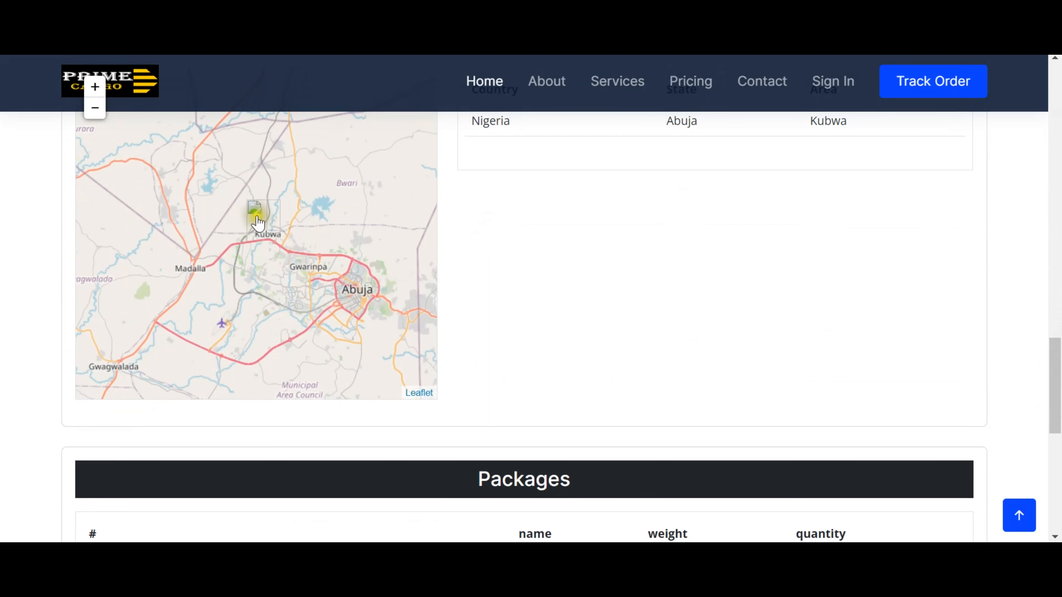
pyautogui.scroll(4, 565, 289)
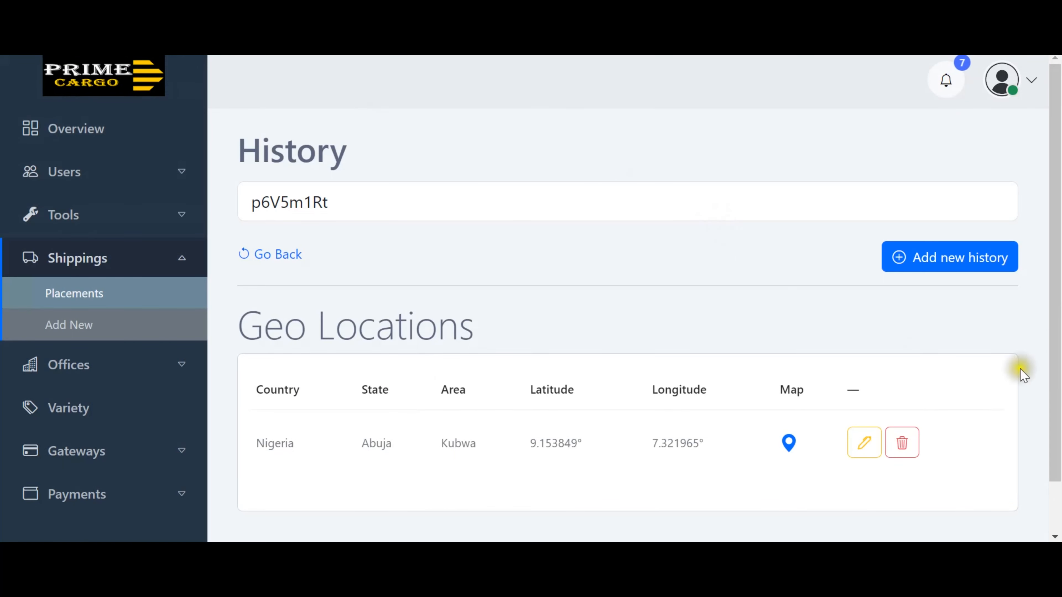
# Add a new history record for p6V5m1Rt with country Nigeria, state Lagos and area Ikeja.
pyautogui.click(946, 261)
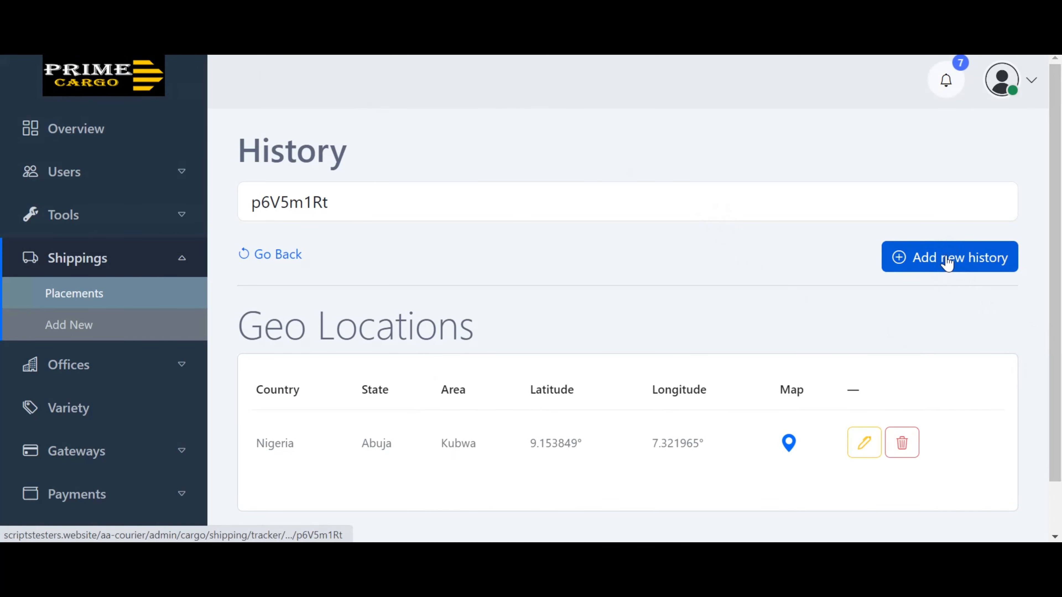
pyautogui.scroll(-3, 891, 292)
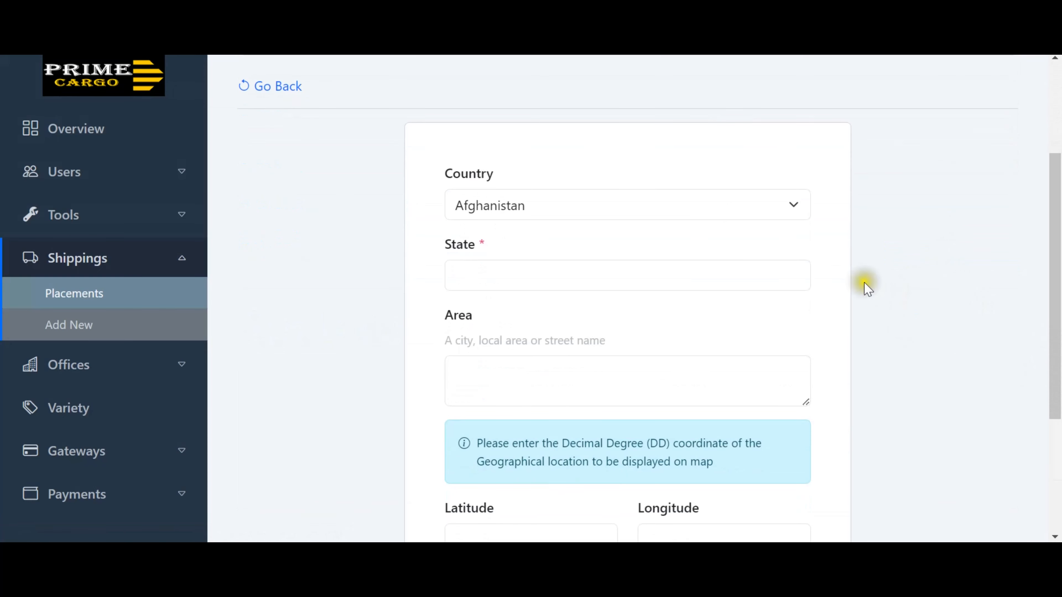
pyautogui.click(788, 211)
pyautogui.write('ni')
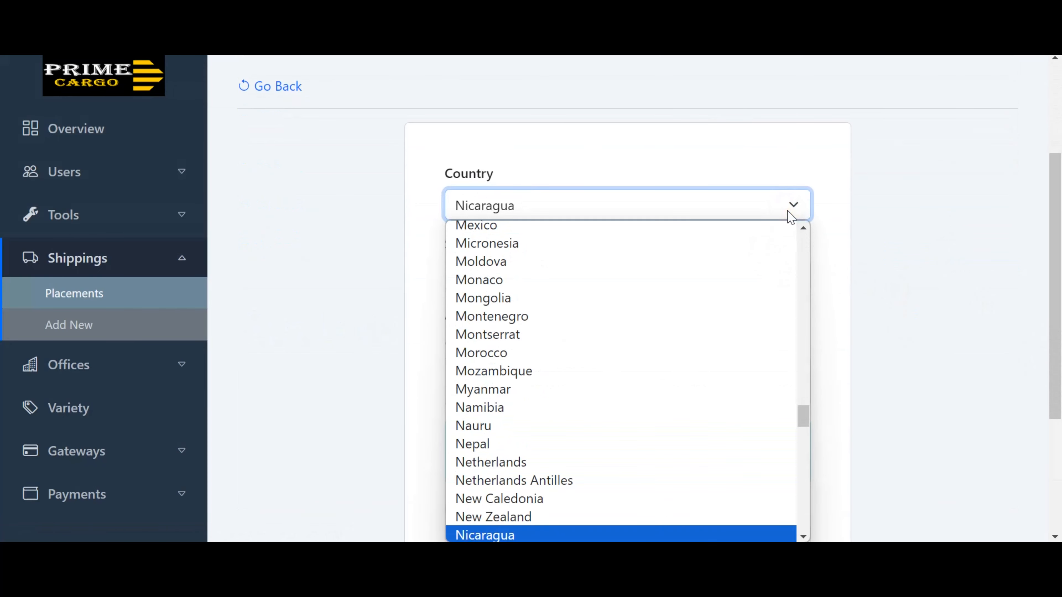
pyautogui.scroll(-3, 648, 351)
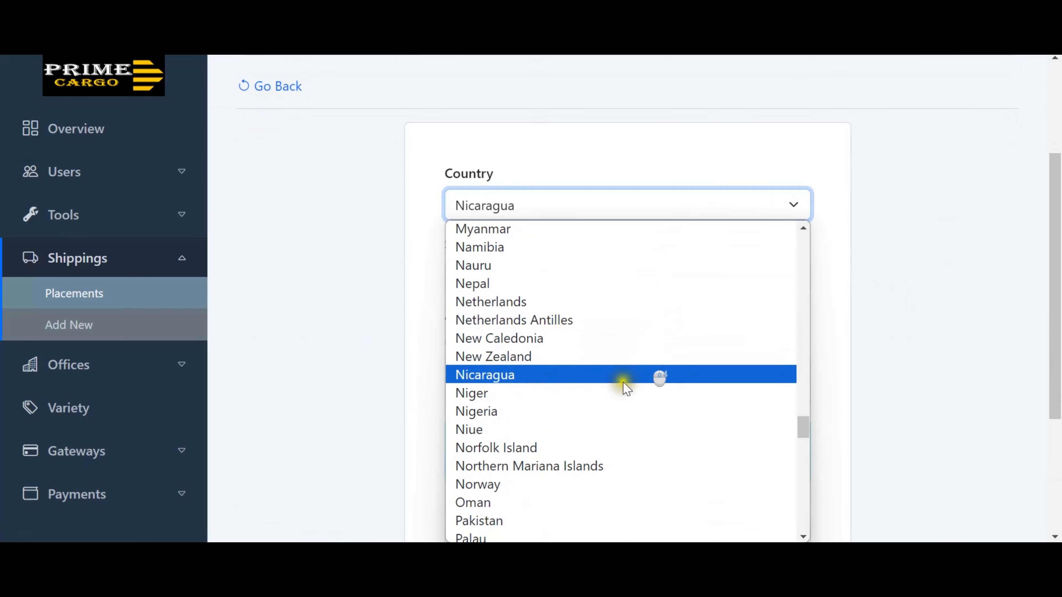
pyautogui.click(581, 411)
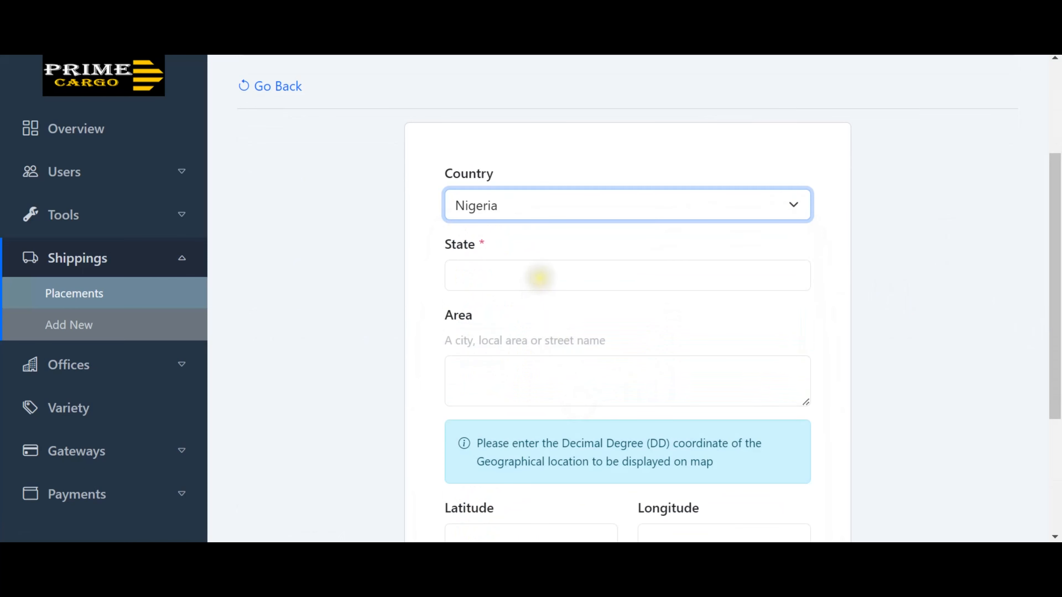
pyautogui.click(539, 277)
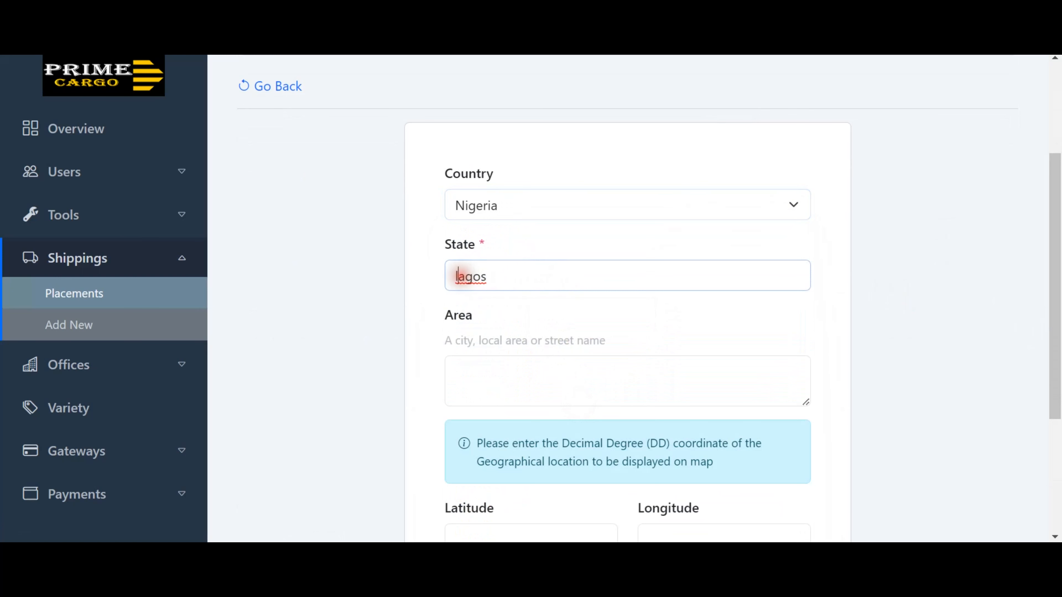
pyautogui.click(493, 368)
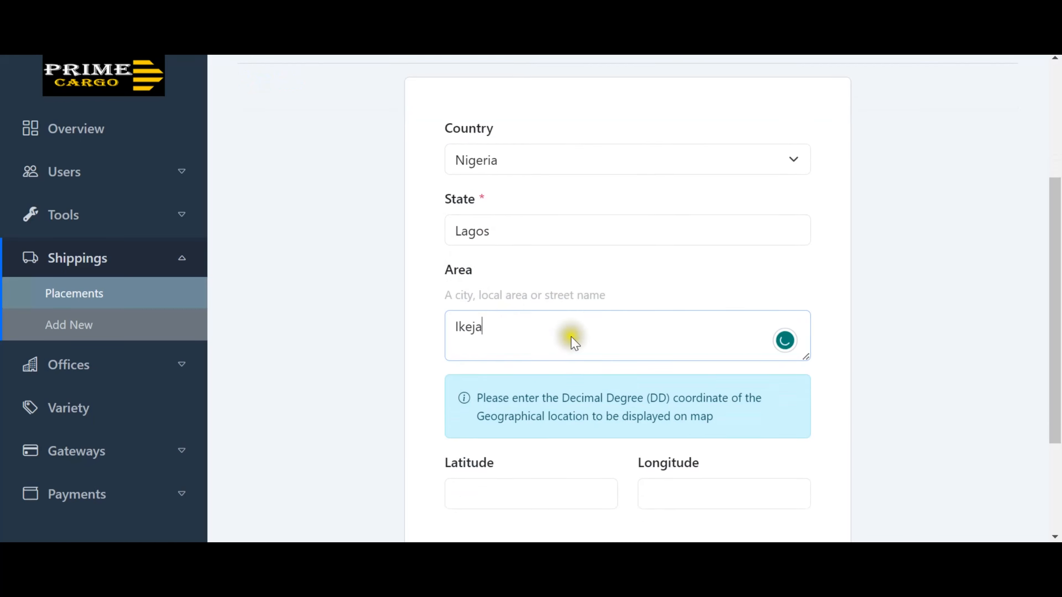
pyautogui.scroll(-3, 569, 339)
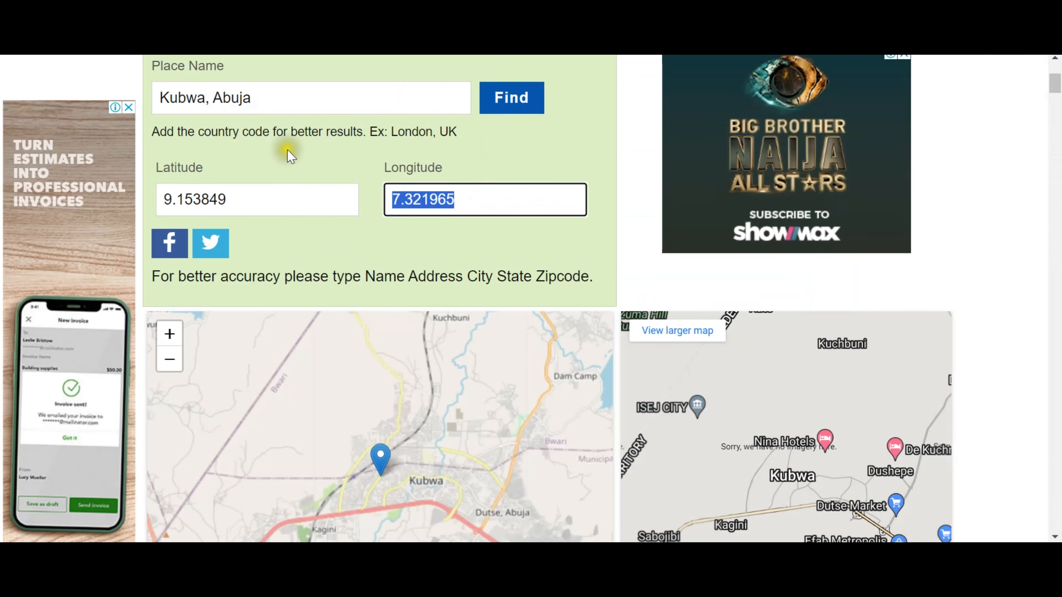
# Replace 'Kubwa, Abuja' with 'Ikeja, Lagos' in LatLong.net and look up its coordinates.
pyautogui.doubleClick(374, 102)
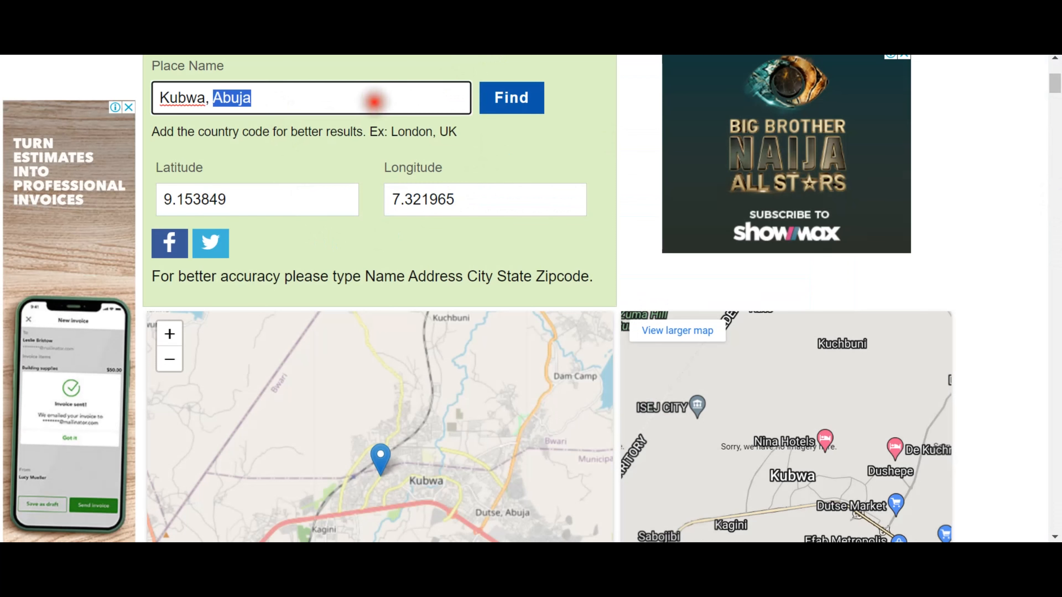
pyautogui.hotkey('ctrl', 'a')
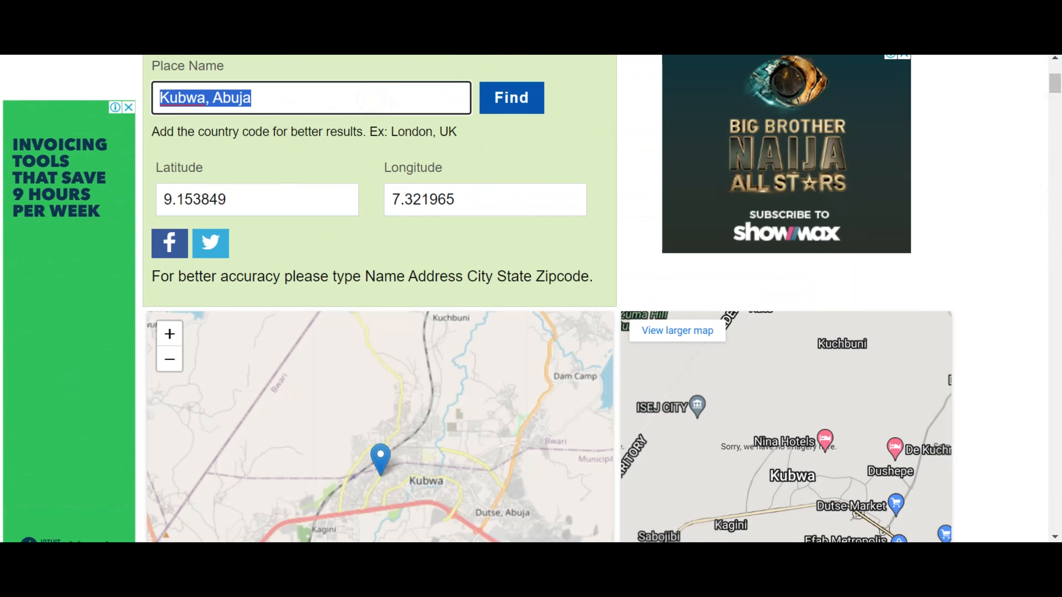
pyautogui.press('BackSpace')
pyautogui.write('Ik')
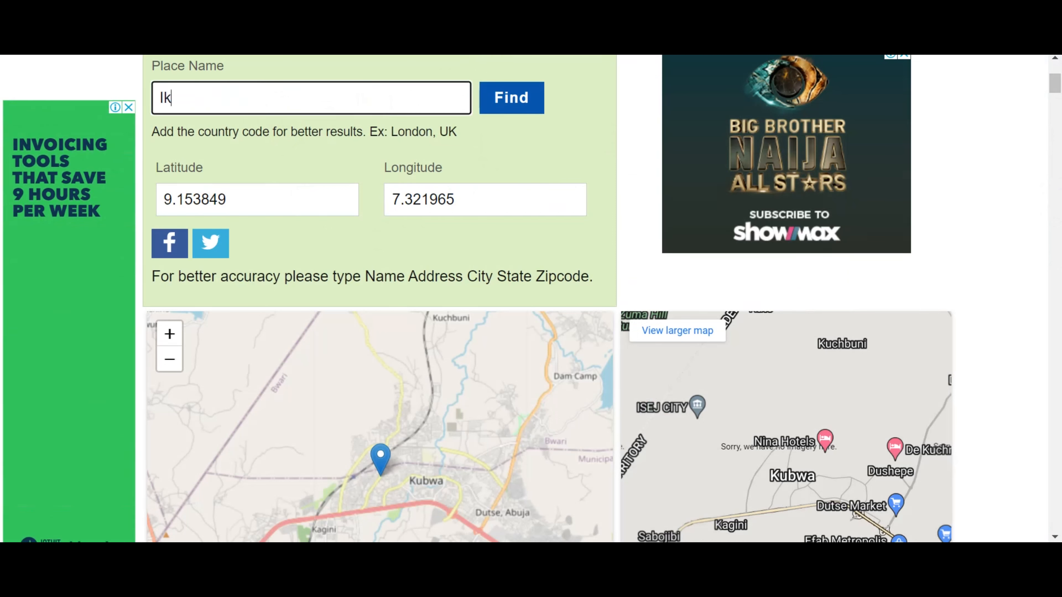
pyautogui.write('eja,')
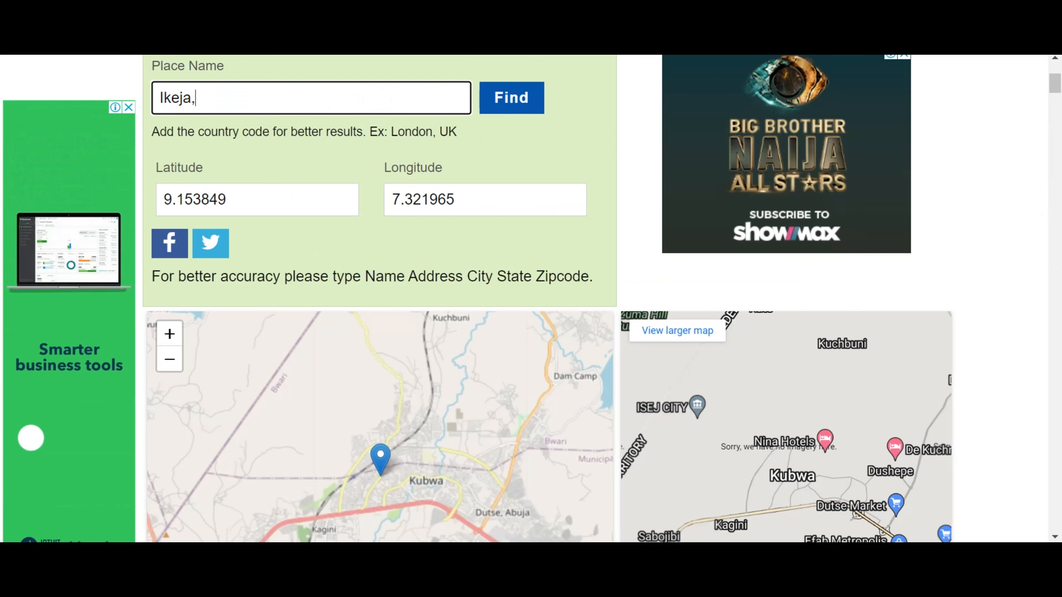
pyautogui.write(' Lagos')
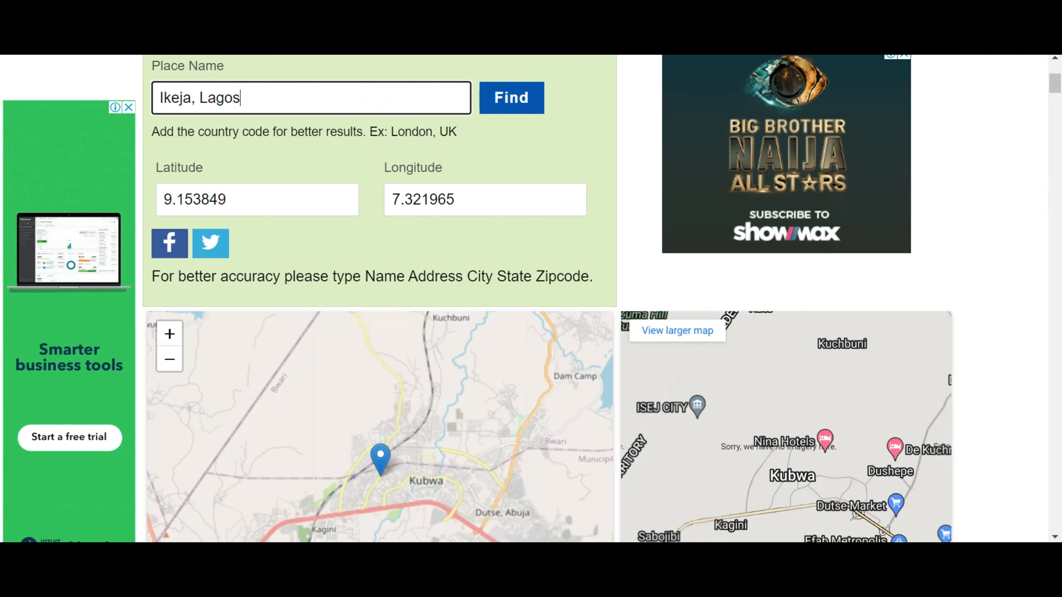
pyautogui.click(512, 108)
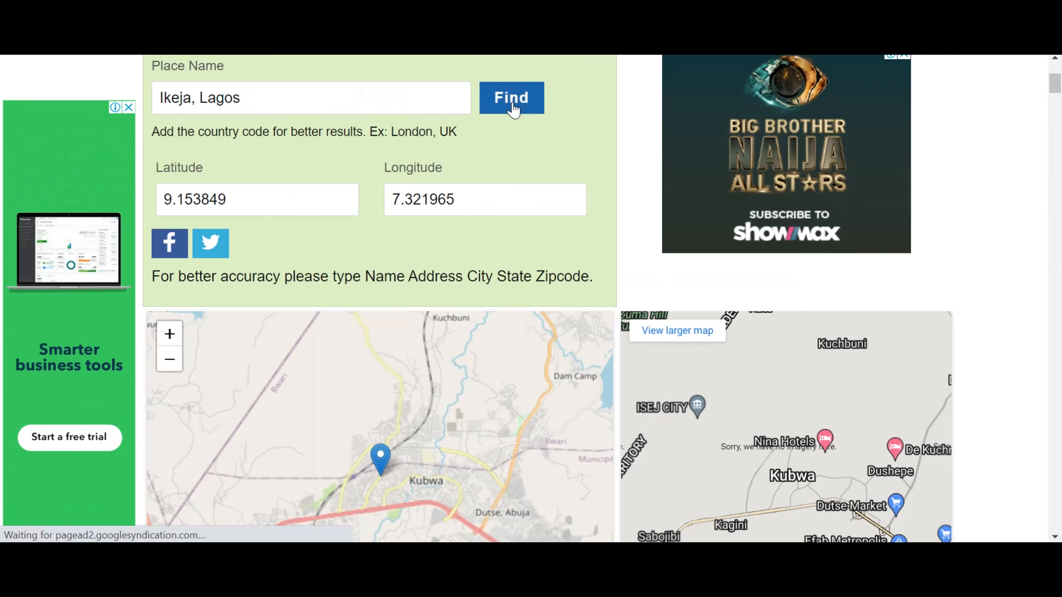
pyautogui.scroll(-4, 485, 163)
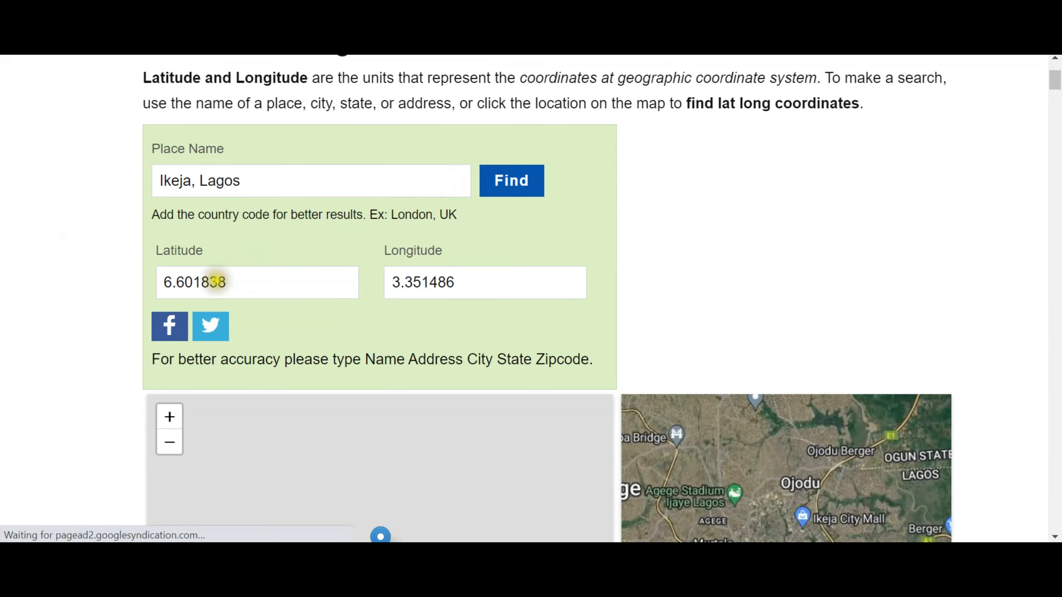
# Copy latitude 6.601838 and longitude 3.351486 into the history form and add the track entry.
pyautogui.click(214, 282)
pyautogui.doubleClick(214, 282)
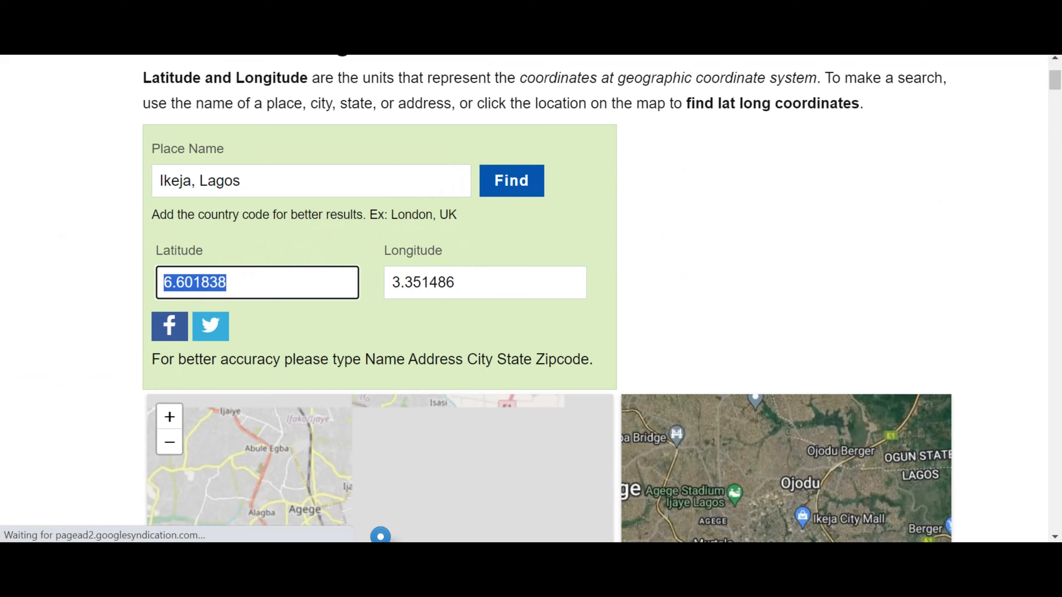
pyautogui.hotkey('alt', 'Tab')
pyautogui.click(510, 328)
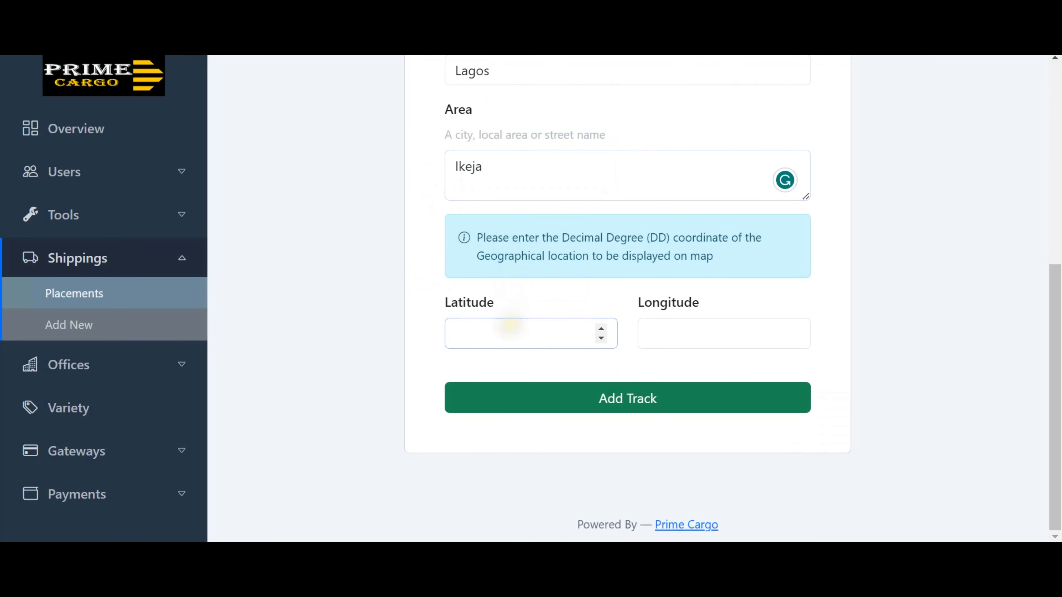
pyautogui.hotkey('alt', 'Tab')
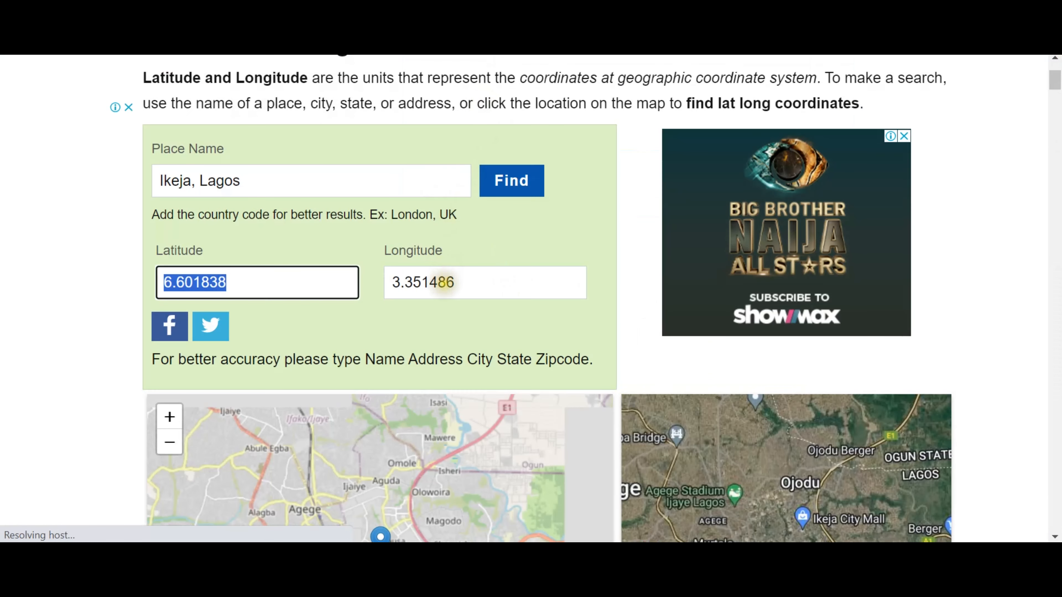
pyautogui.doubleClick(446, 283)
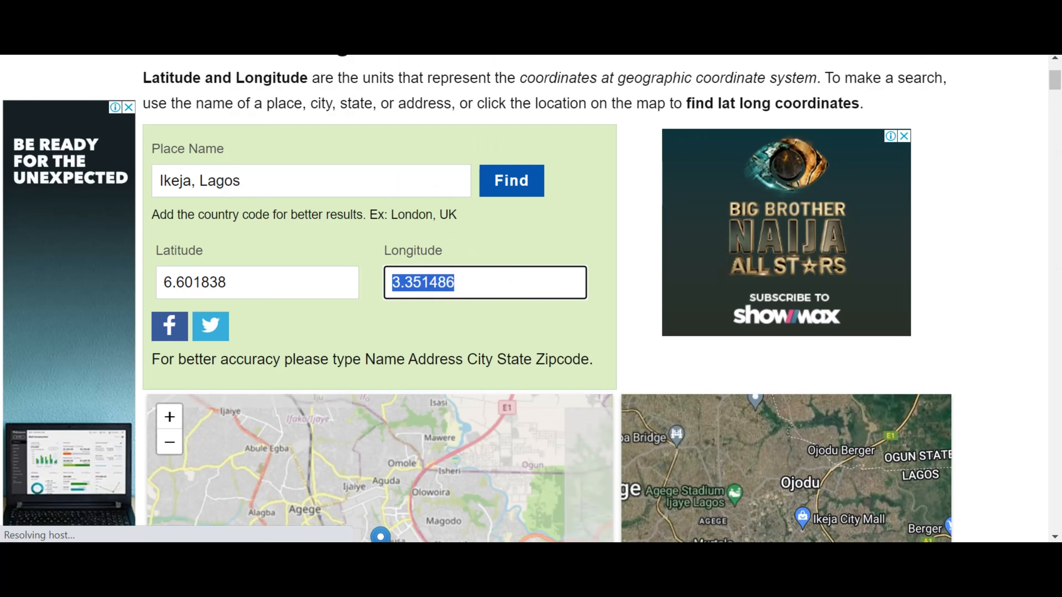
pyautogui.hotkey('alt', 'Tab')
pyautogui.click(657, 341)
pyautogui.click(671, 331)
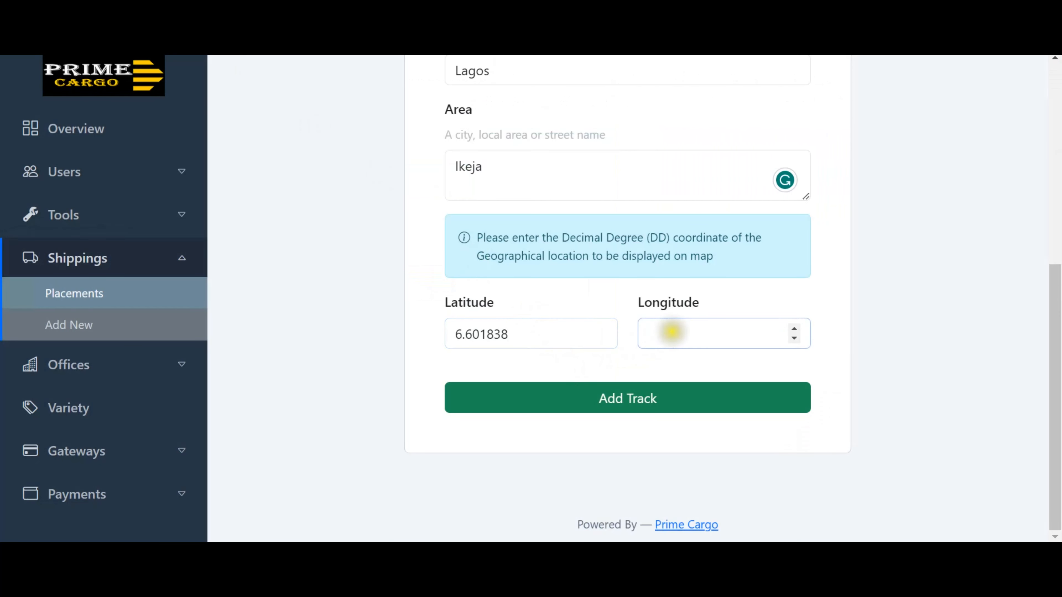
pyautogui.click(635, 407)
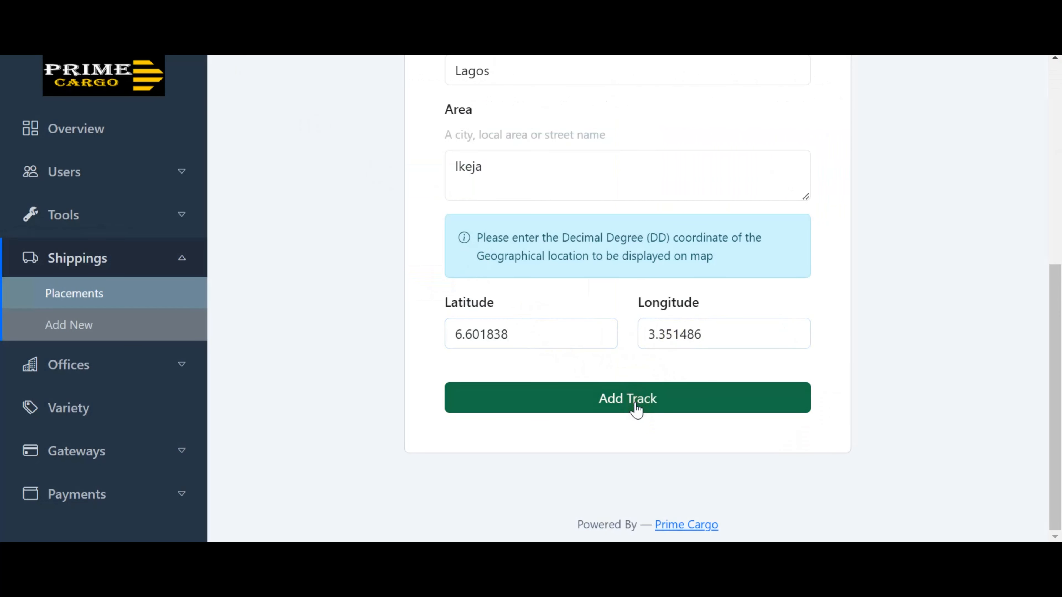
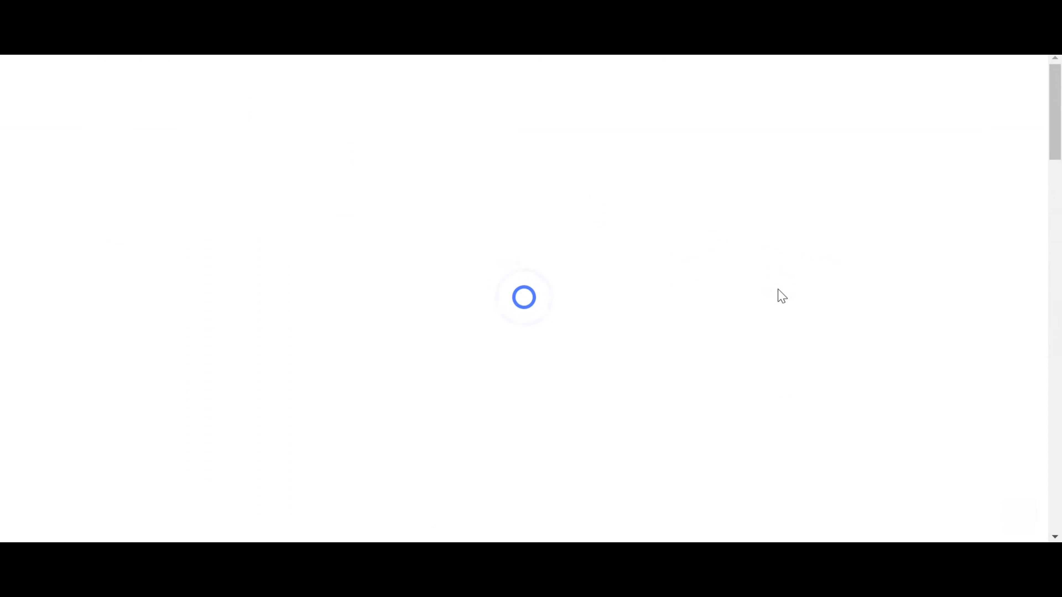
# Scroll through p6V5m1Rt's tracking details and pan the history map toward Sagamu and Ifo.
pyautogui.scroll(-10, 778, 297)
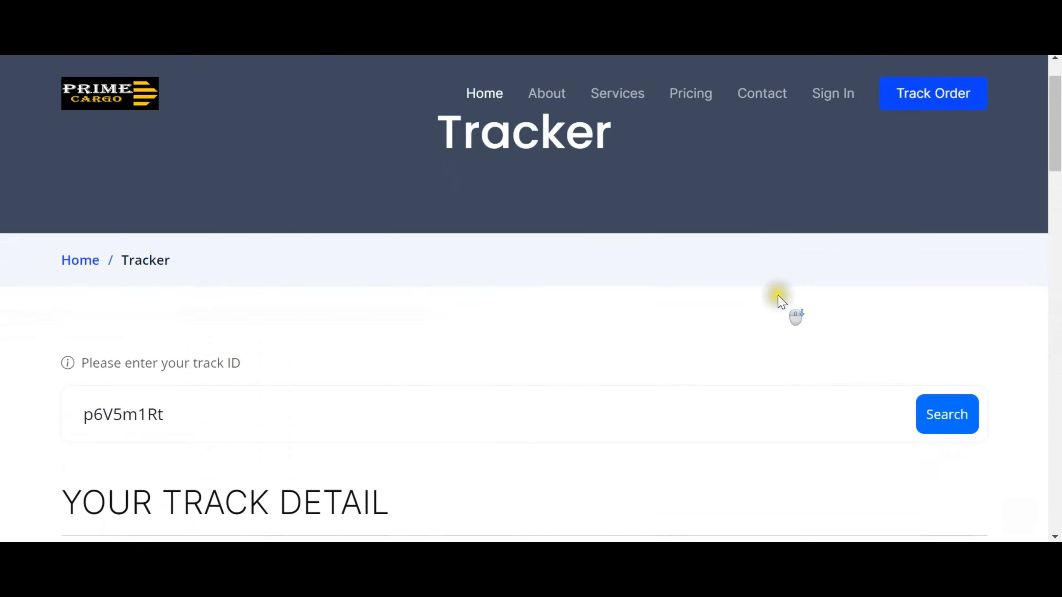
pyautogui.scroll(-15, 778, 296)
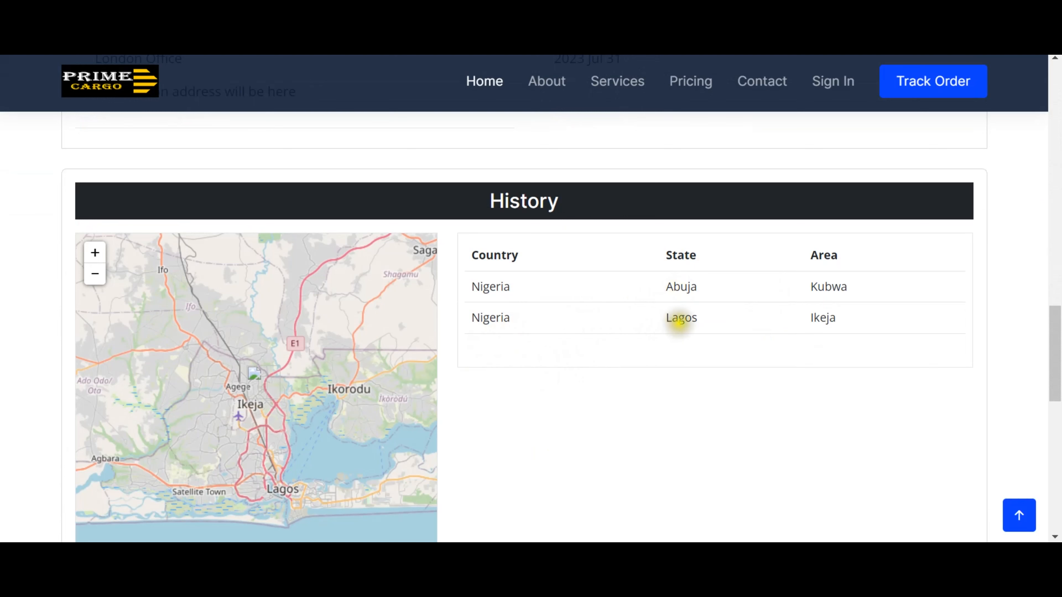
pyautogui.scroll(-2, 367, 413)
pyautogui.scroll(2, 367, 413)
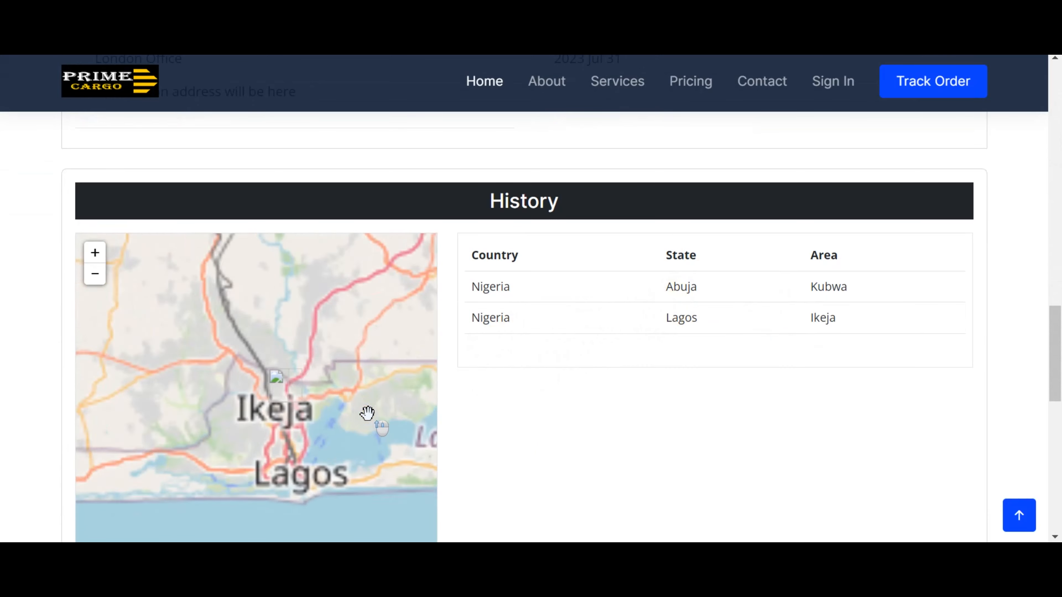
pyautogui.scroll(-1, 367, 413)
pyautogui.scroll(2, 367, 413)
pyautogui.moveTo(380, 370); pyautogui.dragTo(331, 408)
pyautogui.scroll(-7, 521, 438)
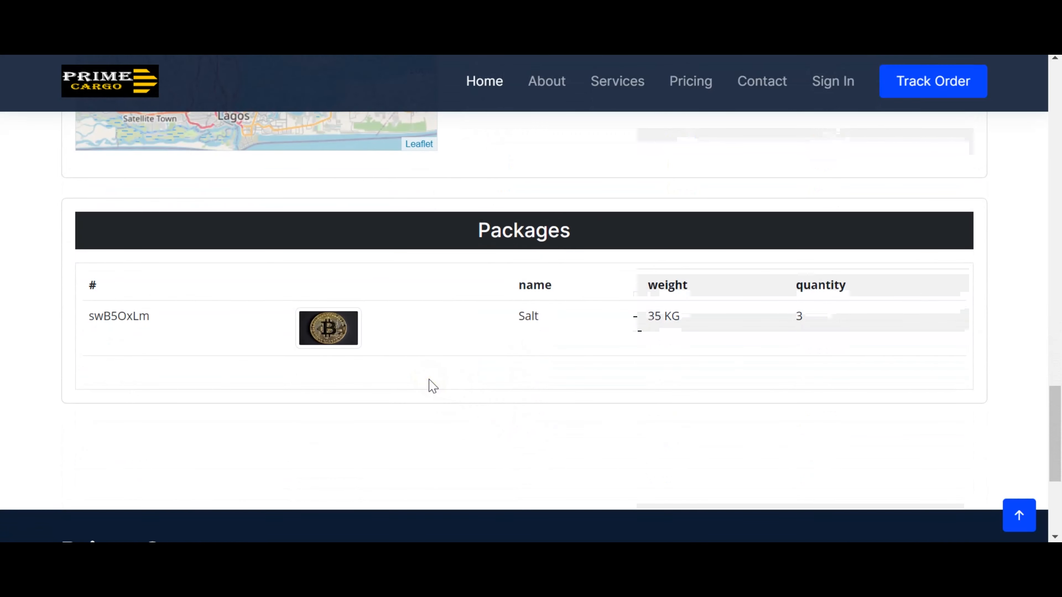
pyautogui.scroll(6, 433, 385)
pyautogui.scroll(3, 431, 386)
pyautogui.scroll(-2, 386, 358)
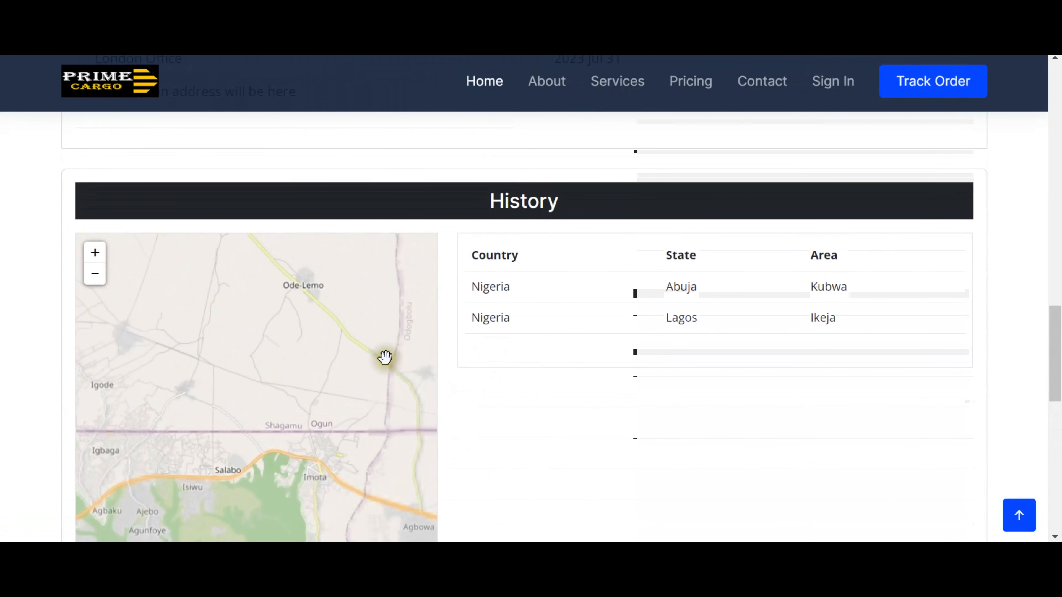
pyautogui.scroll(7, 550, 349)
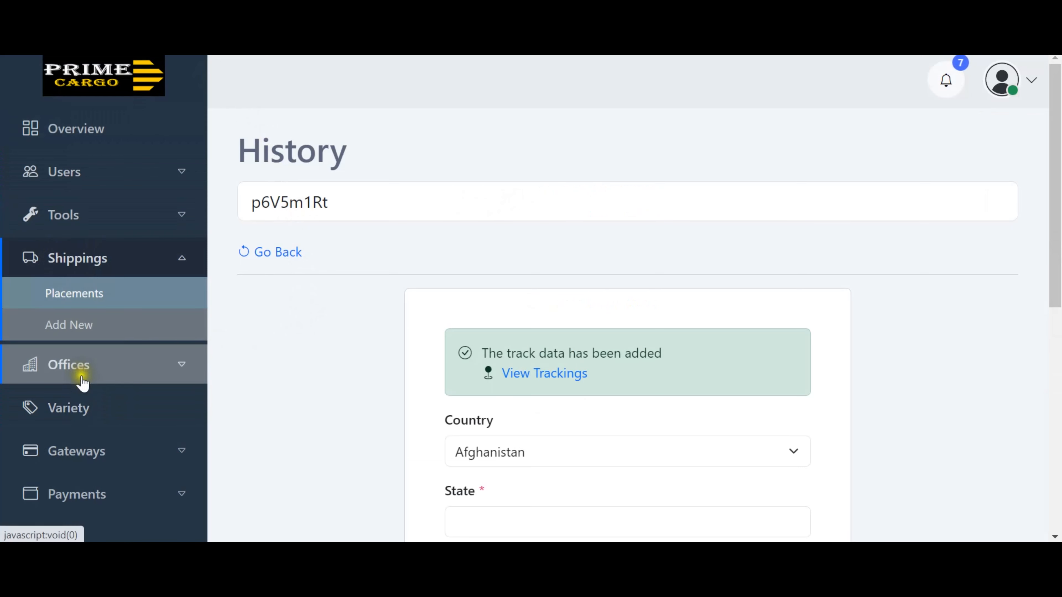
# Open the admin Payments History listing the approved 500.00 and 50.00 payments, then expand Shippings.
pyautogui.scroll(-3, 270, 354)
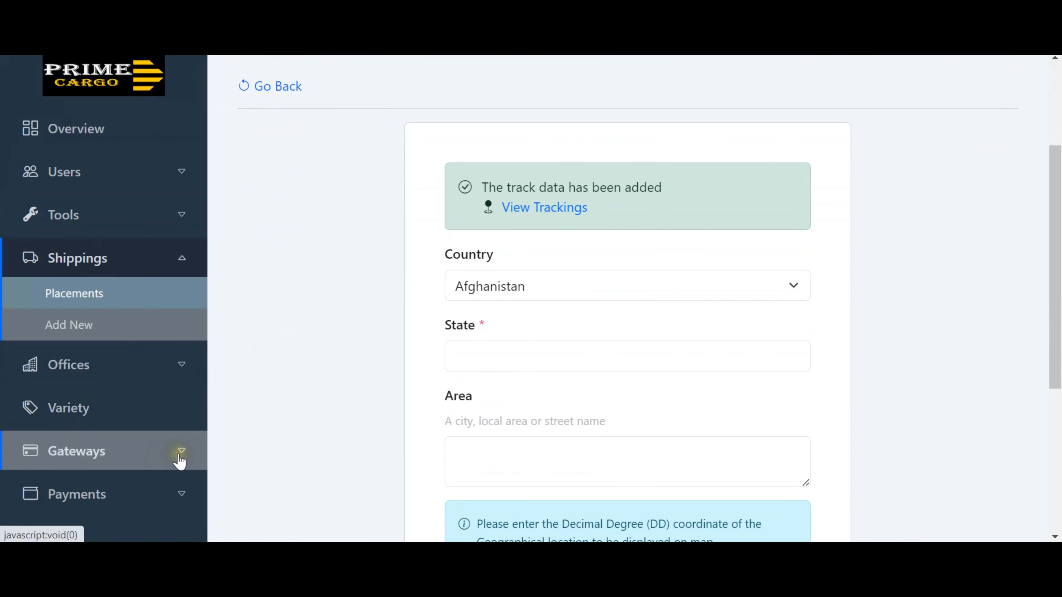
pyautogui.click(180, 492)
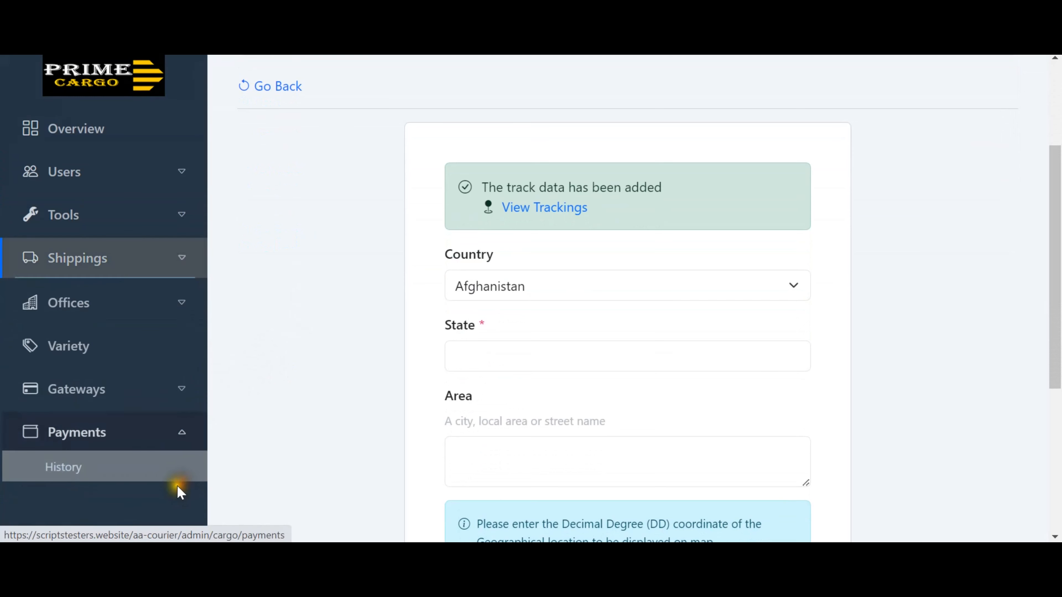
pyautogui.click(63, 466)
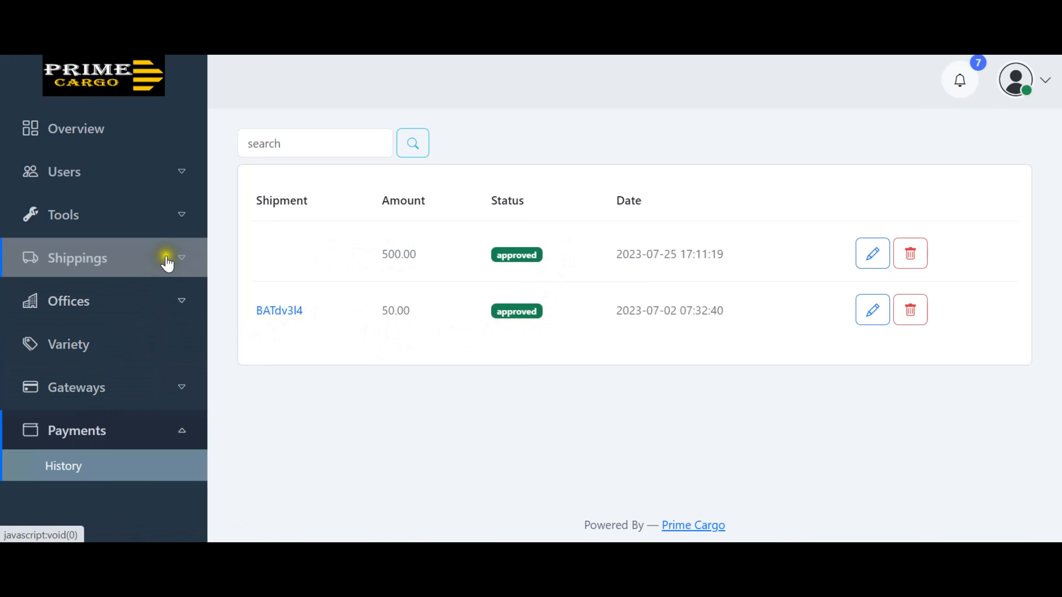
pyautogui.click(183, 260)
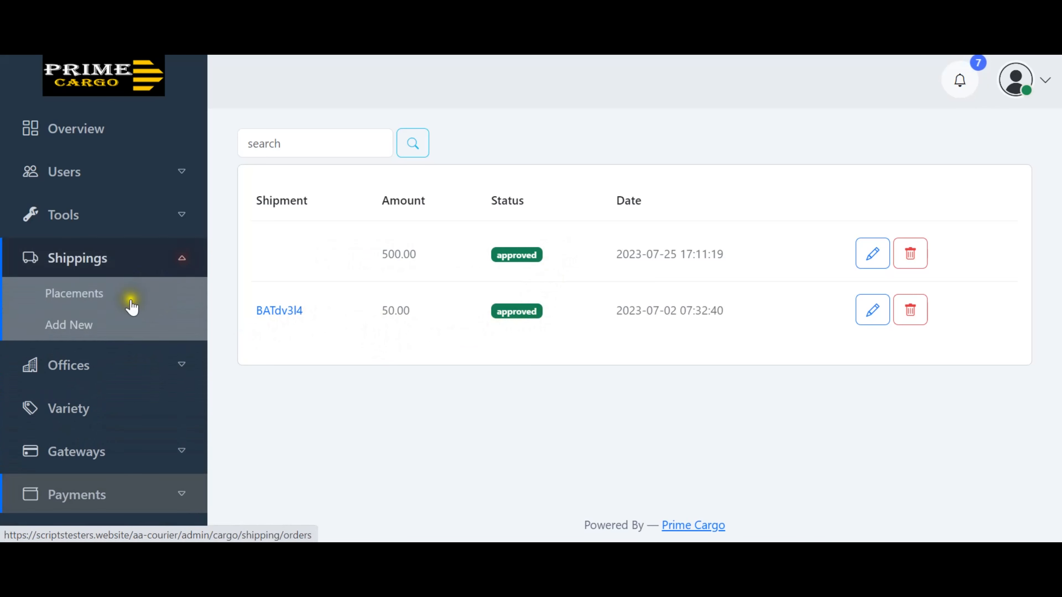
# Open the invoice for the Bag of Salt shipment from the Placements list.
pyautogui.click(75, 294)
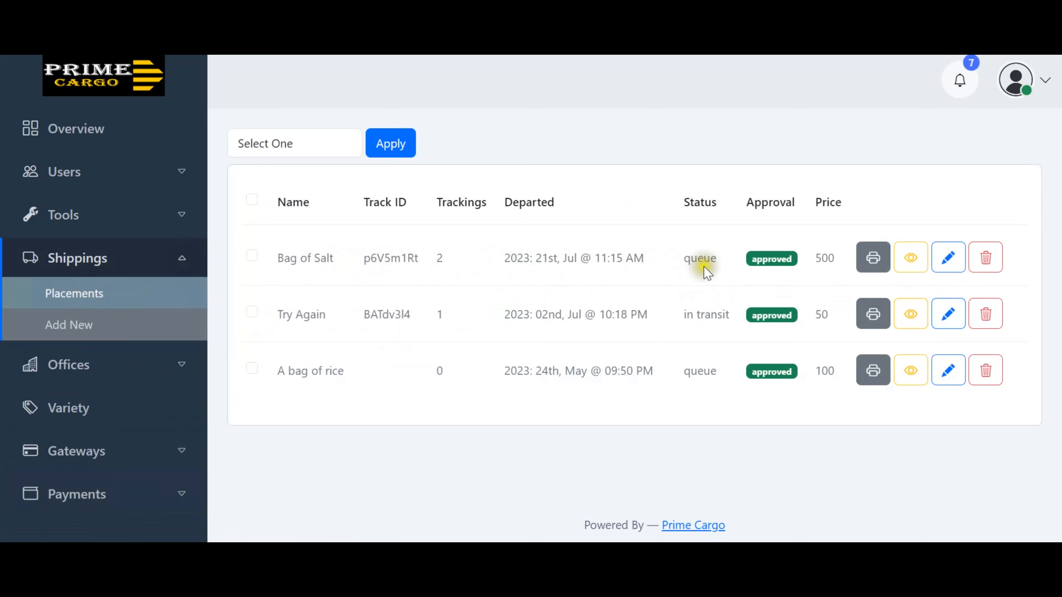
pyautogui.click(875, 265)
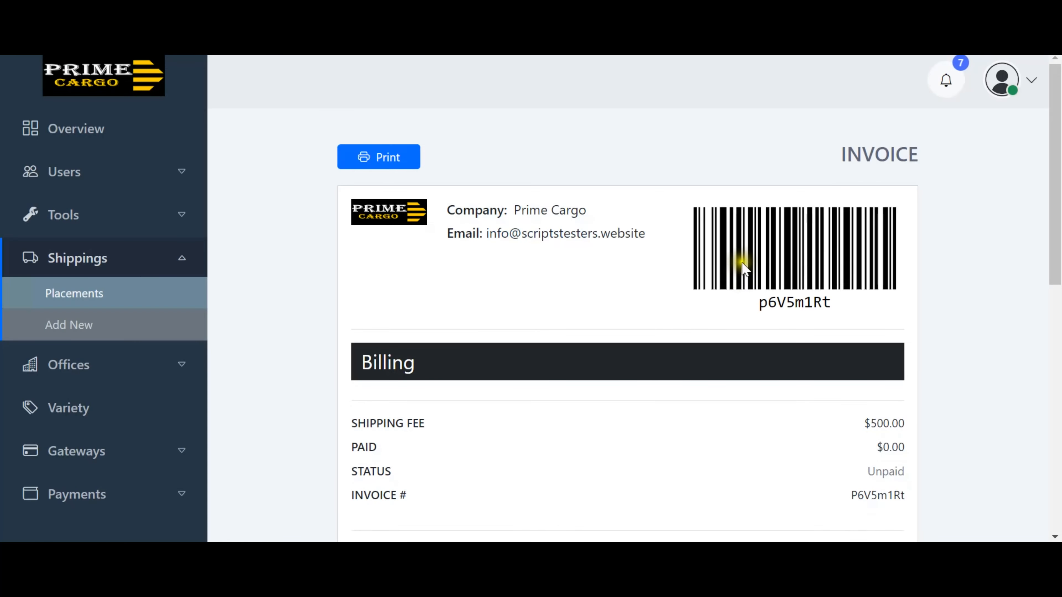
pyautogui.scroll(-8, 752, 271)
pyautogui.scroll(-3, 744, 276)
pyautogui.scroll(10, 758, 294)
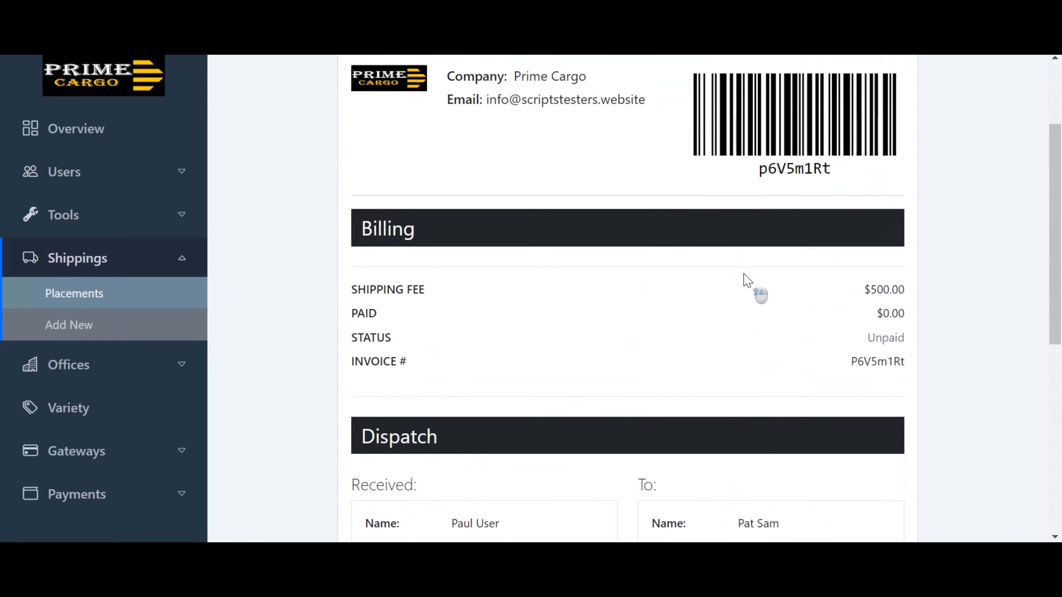
# Preview the invoice for printing, cancel, and return to the Placements list.
pyautogui.click(379, 163)
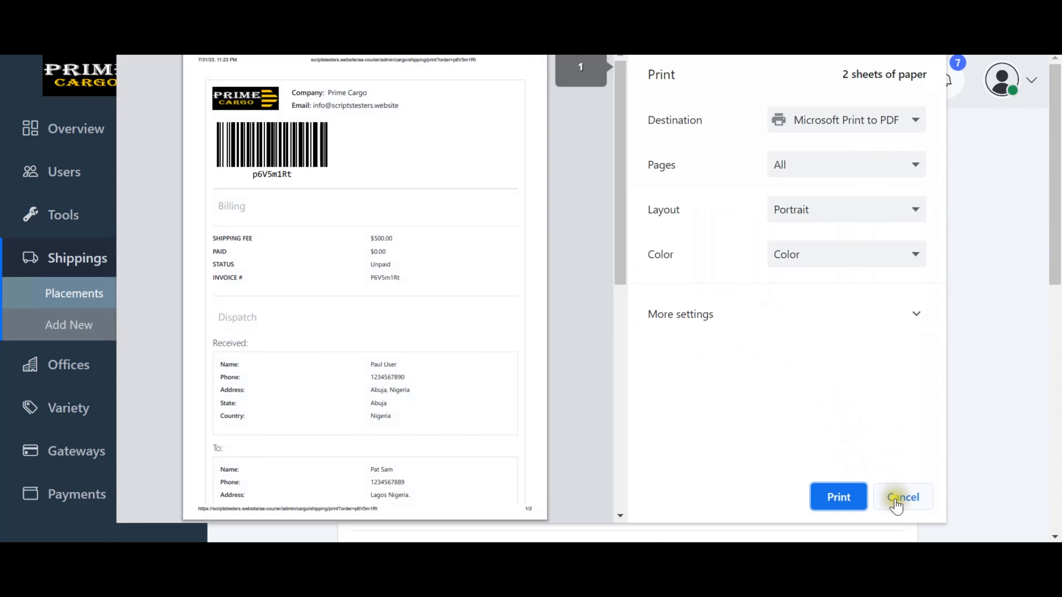
pyautogui.click(905, 498)
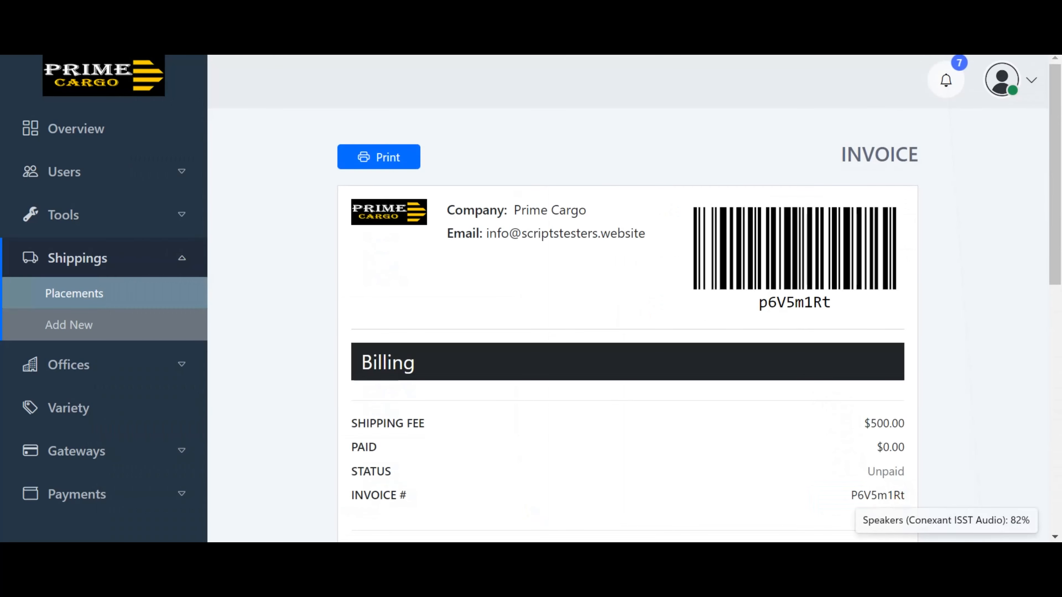
pyautogui.click(193, 9)
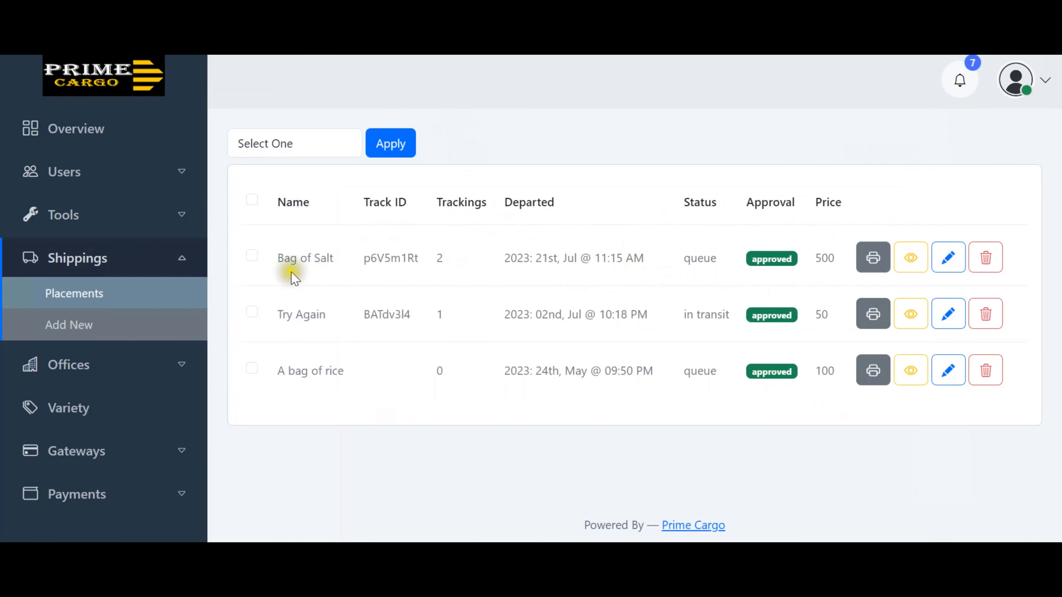
# Reopen the Bag of Salt invoice and check its 500.00 fee, 0.00 paid and Unpaid status.
pyautogui.click(872, 256)
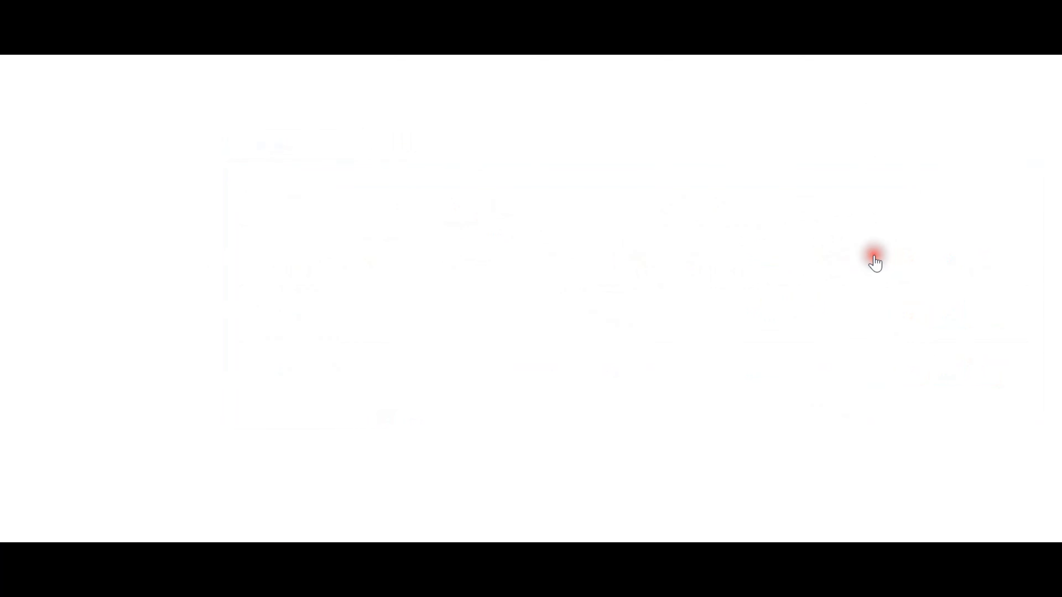
pyautogui.scroll(-10, 543, 271)
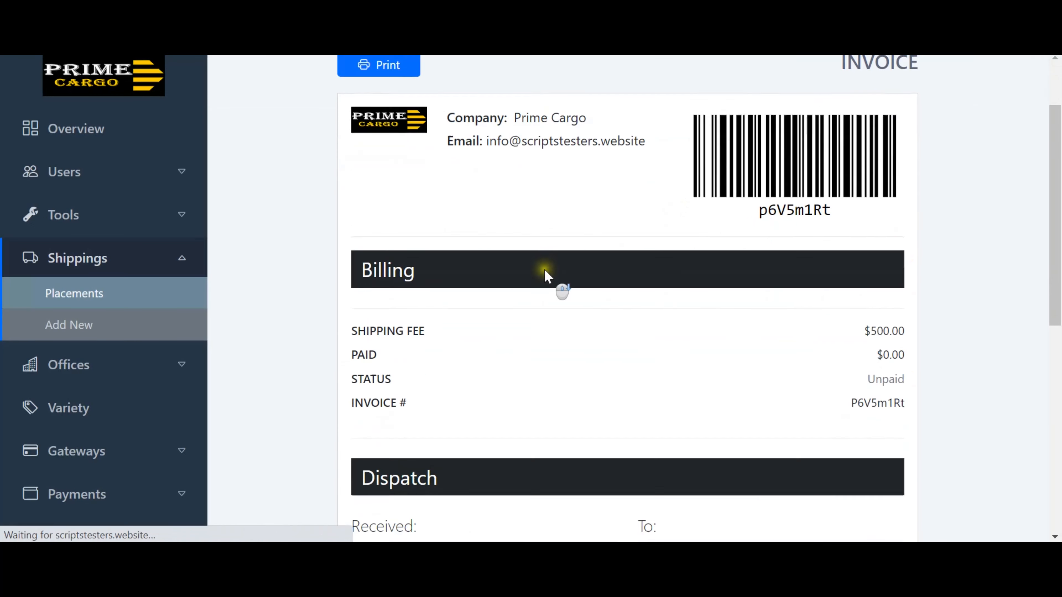
pyautogui.scroll(10, 546, 284)
pyautogui.scroll(-2, 546, 285)
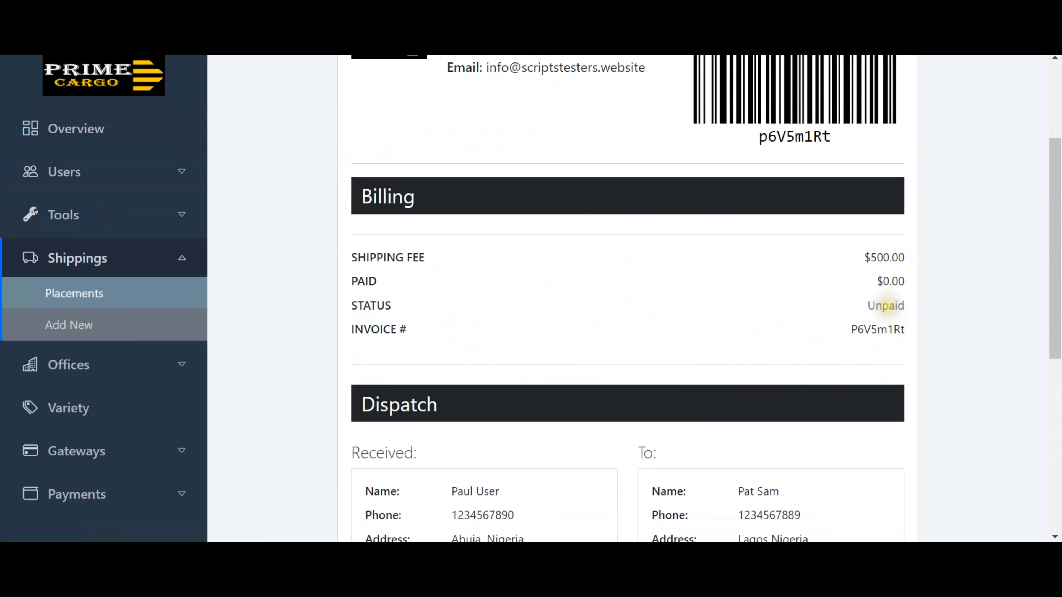
pyautogui.click(647, 267)
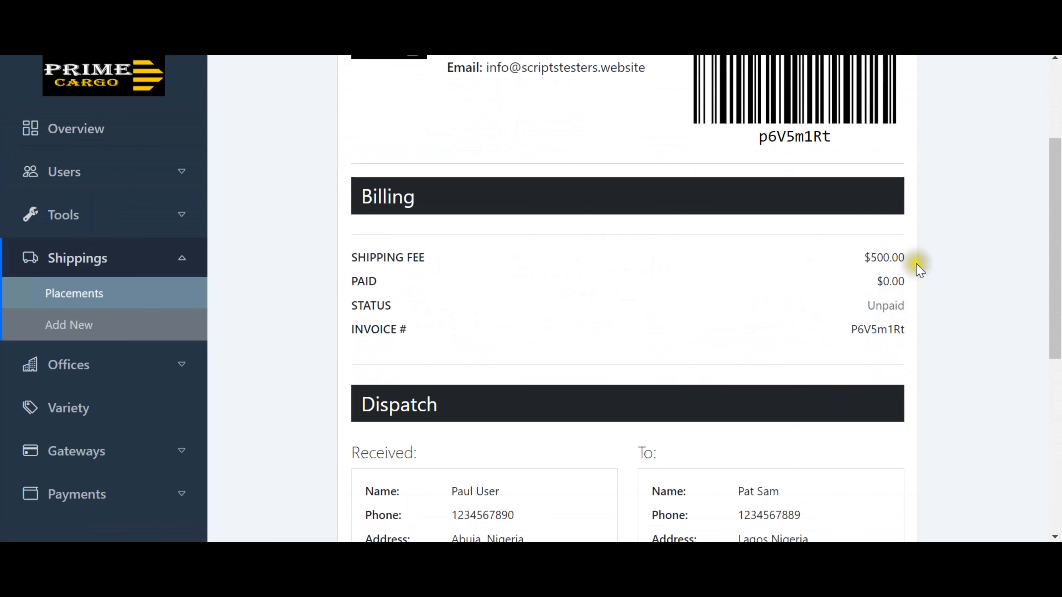
pyautogui.doubleClick(886, 257)
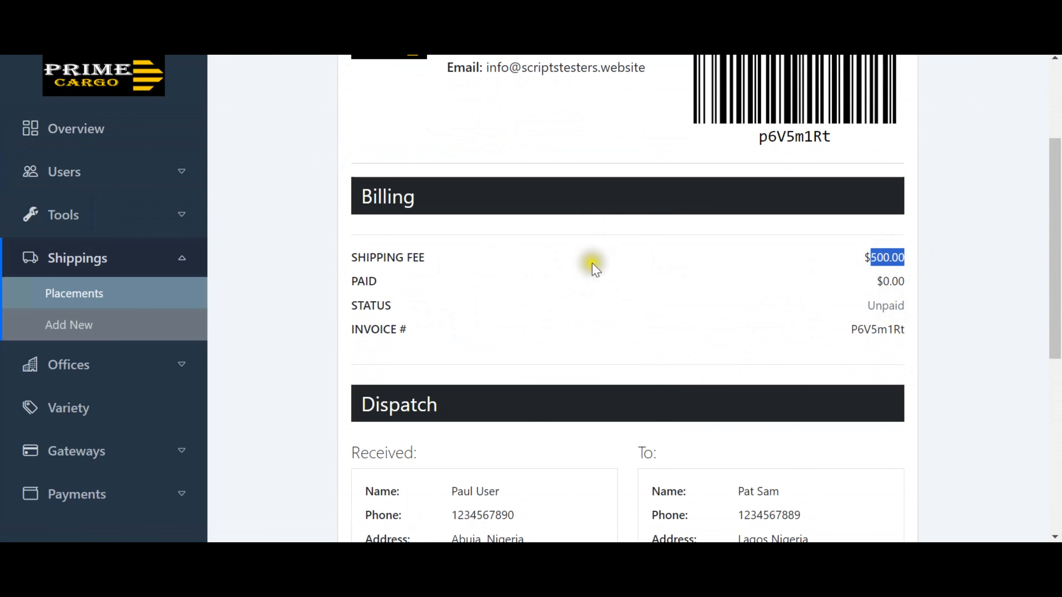
pyautogui.doubleClick(888, 281)
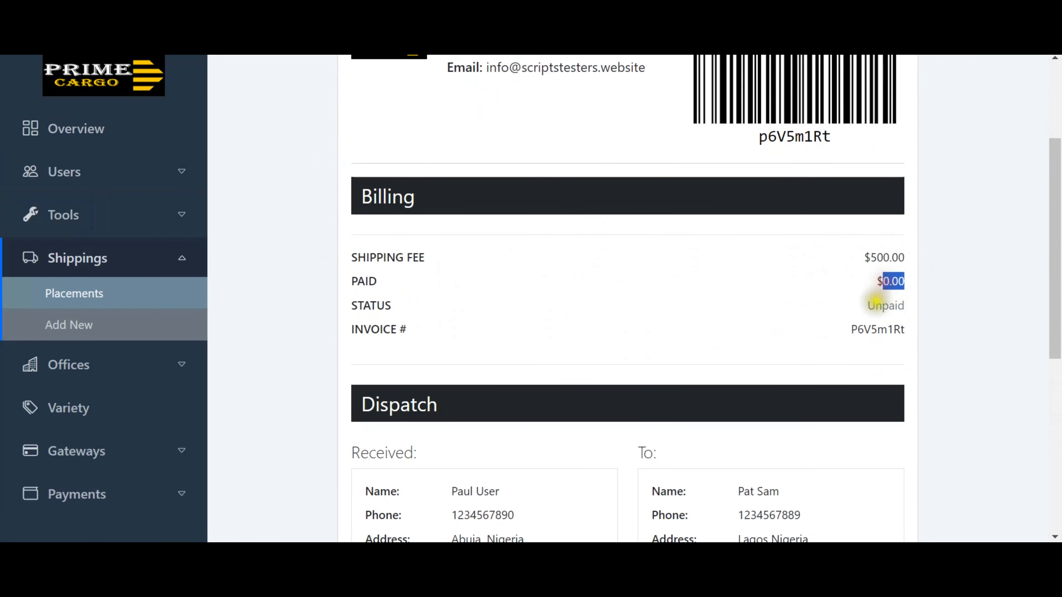
pyautogui.scroll(-5, 878, 299)
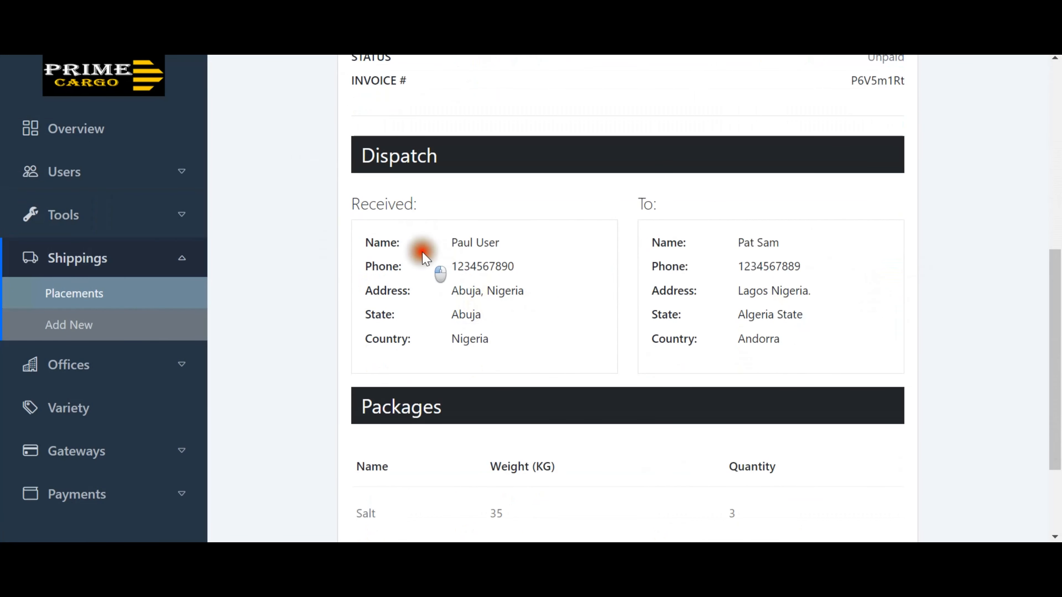
pyautogui.moveTo(439, 268); pyautogui.dragTo(493, 291)
pyautogui.scroll(-4, 586, 293)
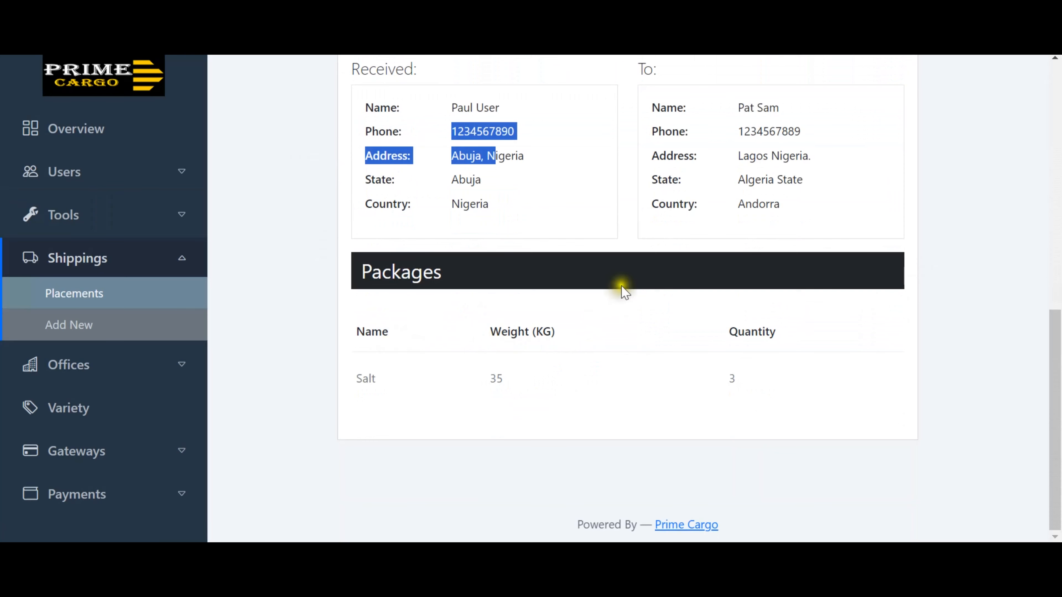
pyautogui.scroll(10, 622, 288)
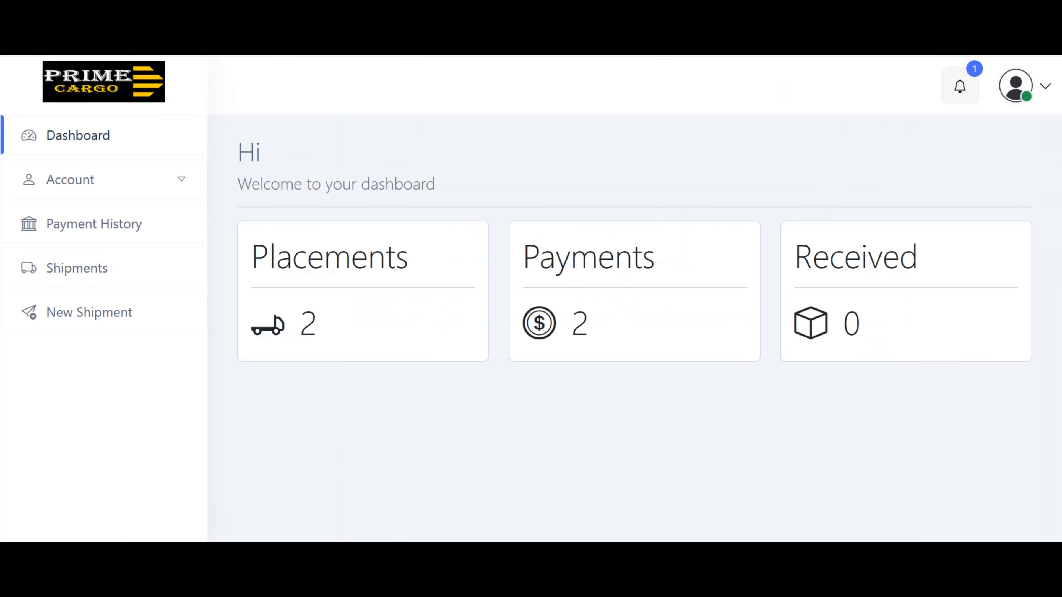
# From the customer's Shipments list, check p6V5m1Rt's tracking and start paying for it.
pyautogui.click(76, 143)
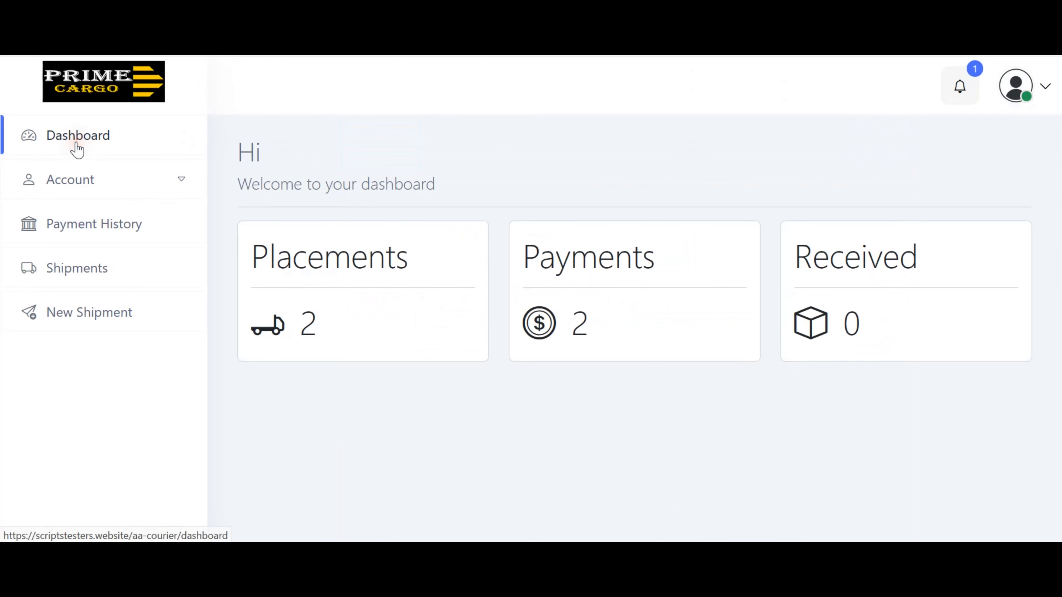
pyautogui.click(91, 273)
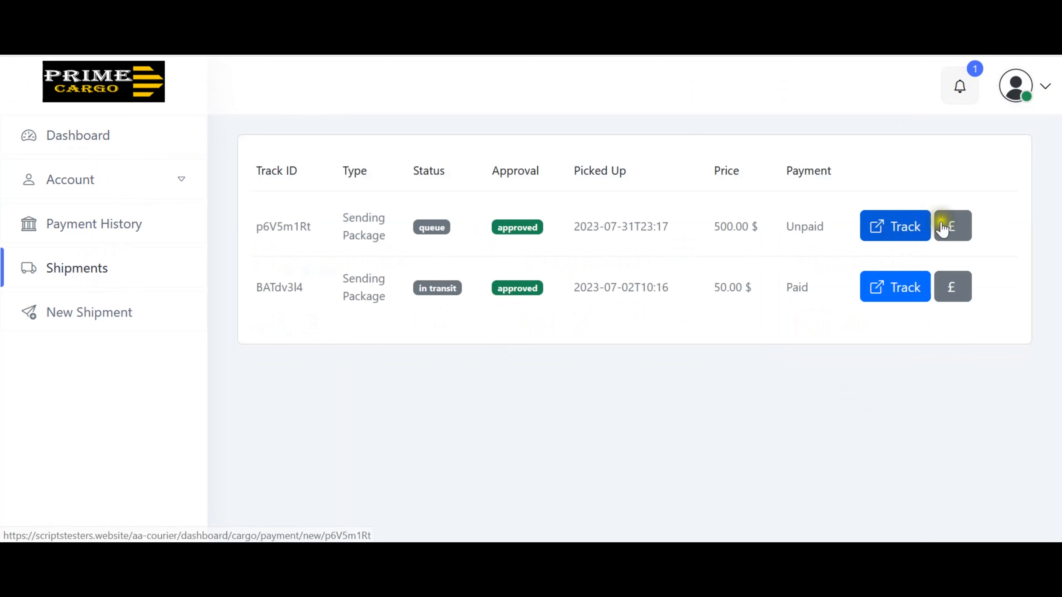
pyautogui.click(904, 231)
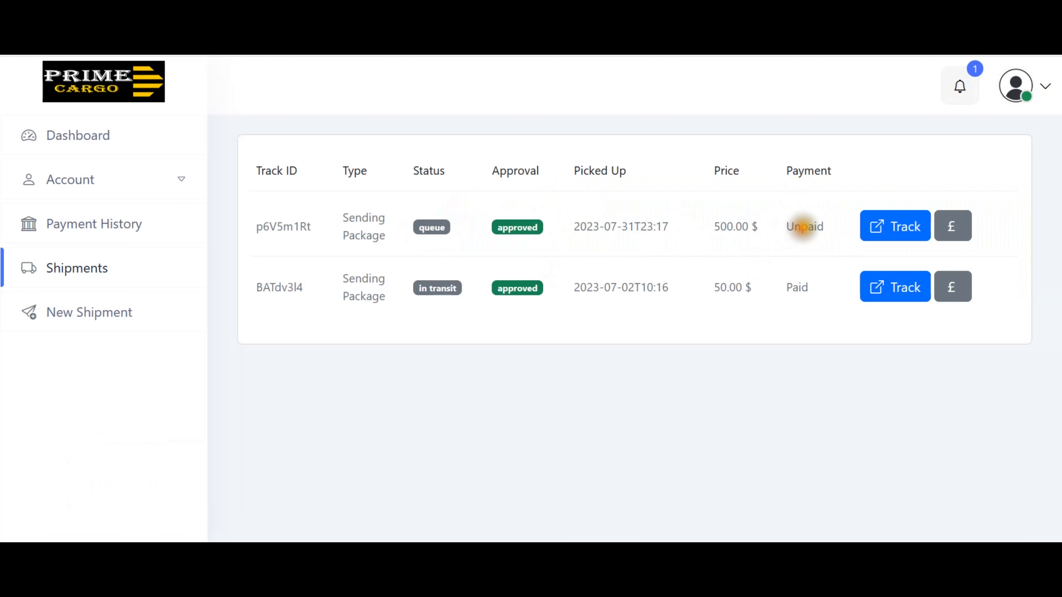
pyautogui.click(955, 235)
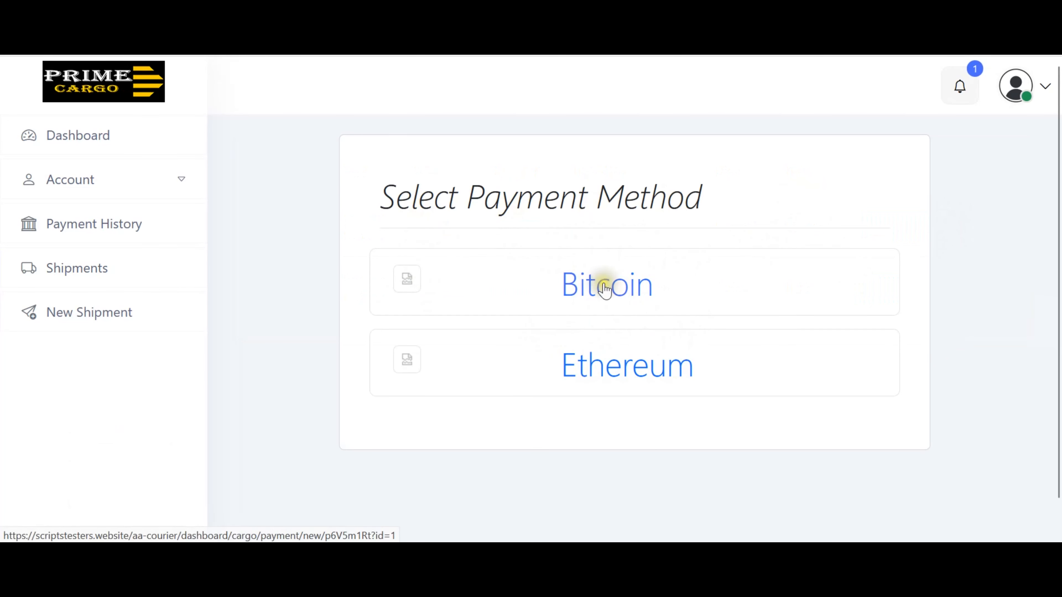
# Choose Bitcoin, copy the wallet address, and enter the transaction ID as payment reference.
pyautogui.click(611, 298)
pyautogui.scroll(-3, 742, 316)
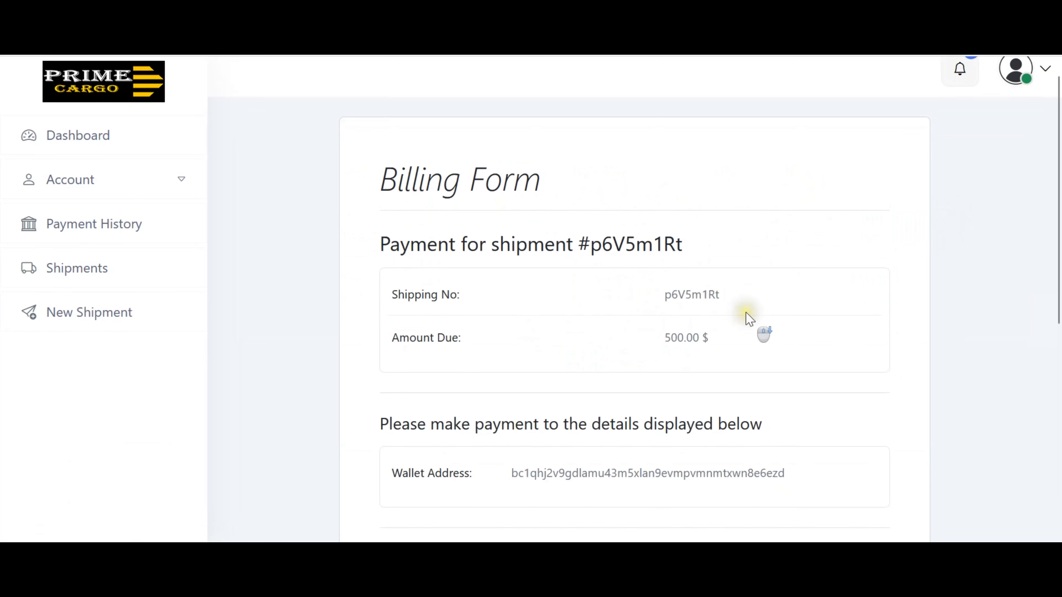
pyautogui.scroll(-5, 750, 319)
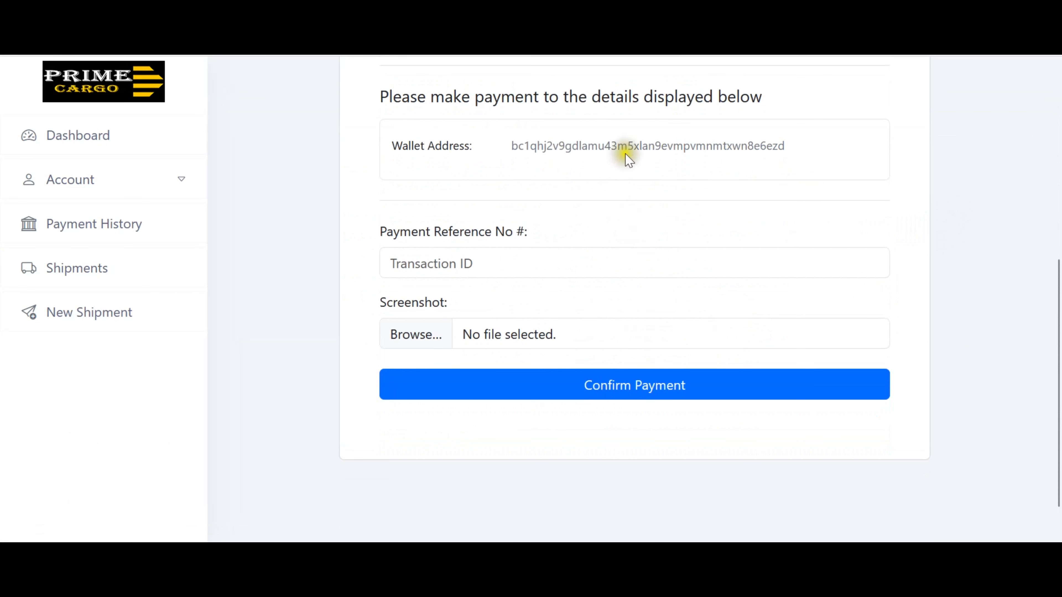
pyautogui.click(632, 147)
pyautogui.doubleClick(633, 147)
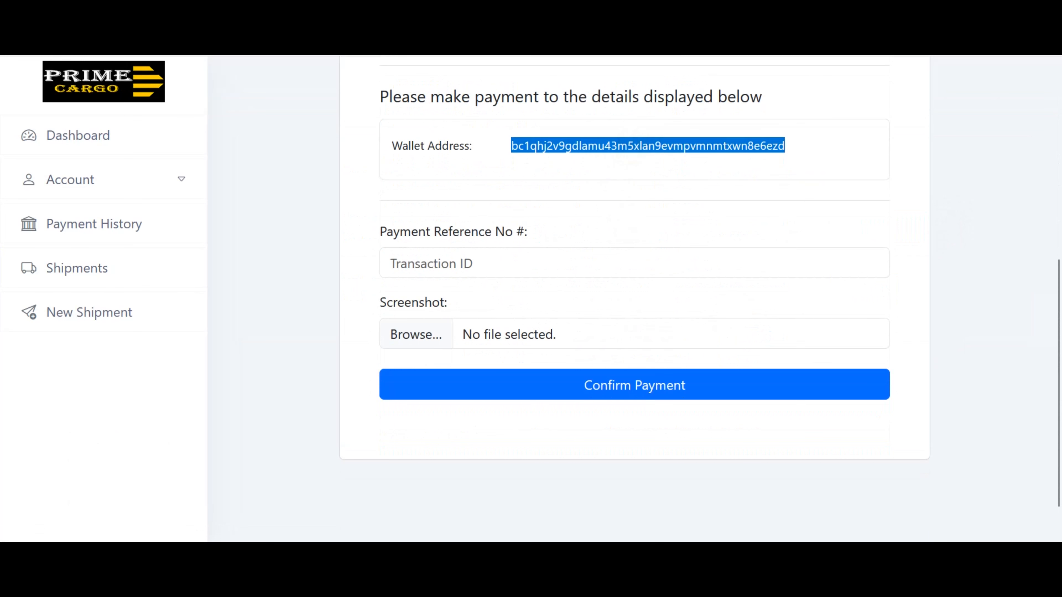
pyautogui.click(562, 263)
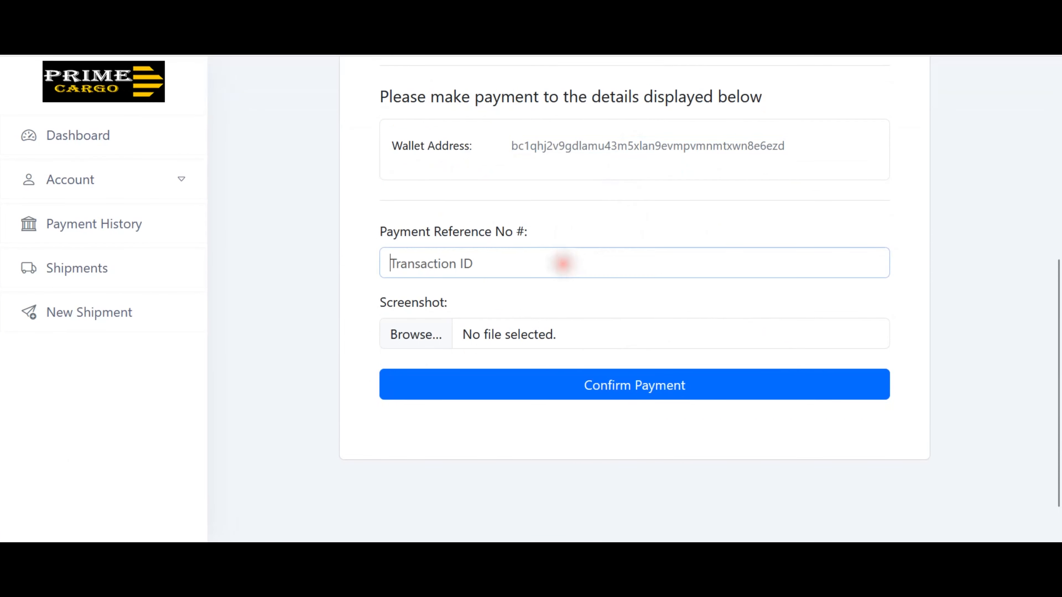
pyautogui.write('wrweyerur6i7io6')
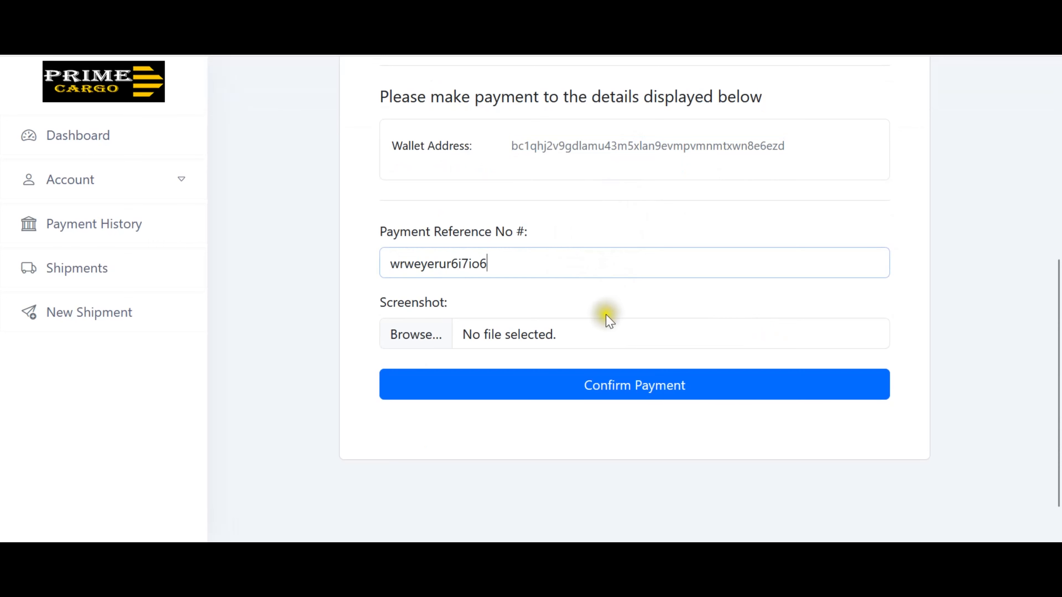
# Attach 'bitcoin to naira' as the screenshot and confirm the Bitcoin payment.
pyautogui.click(432, 334)
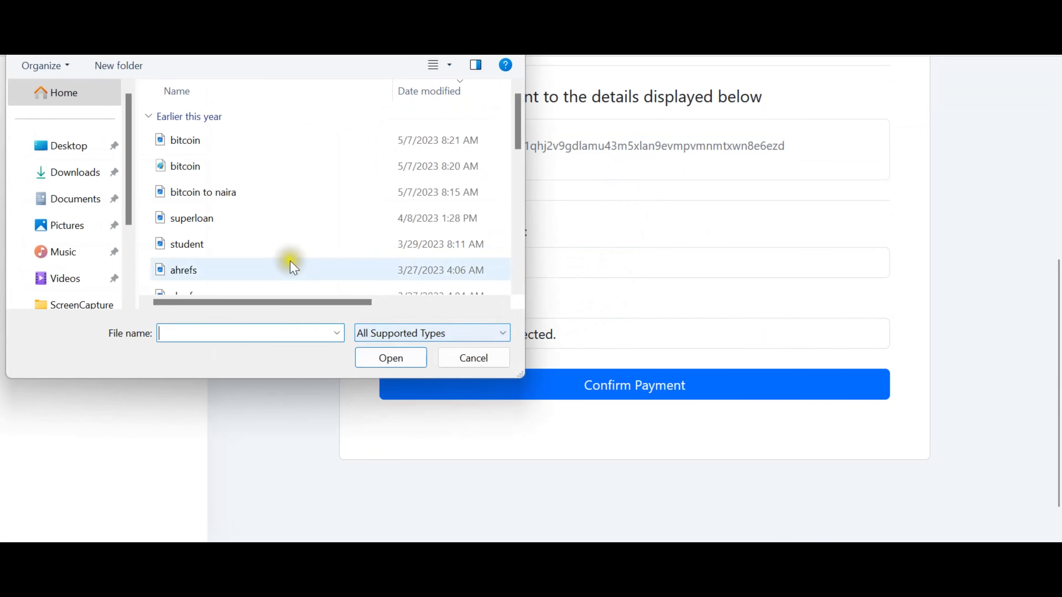
pyautogui.doubleClick(192, 196)
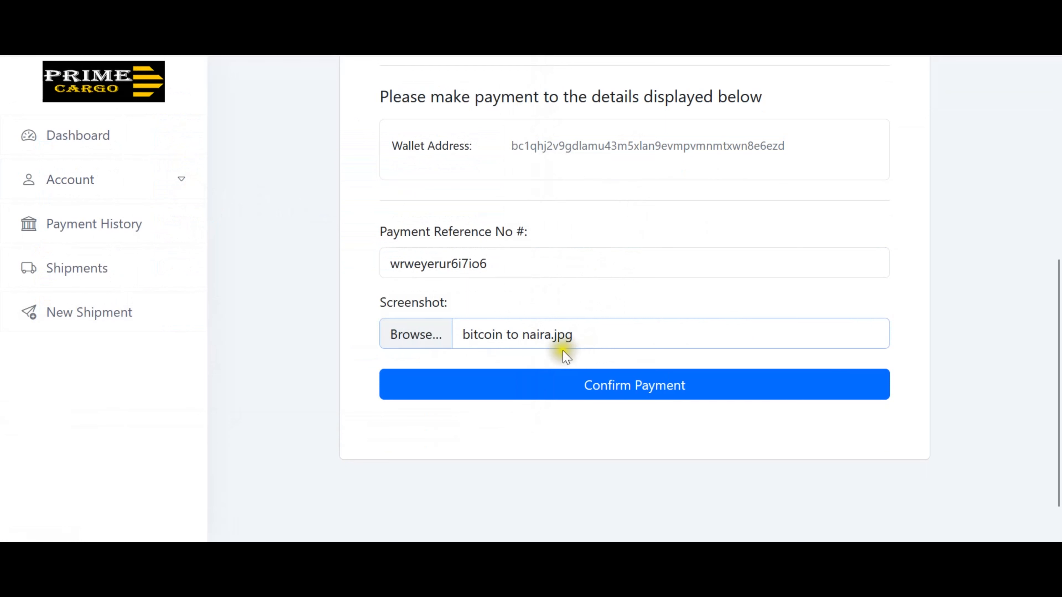
pyautogui.click(645, 393)
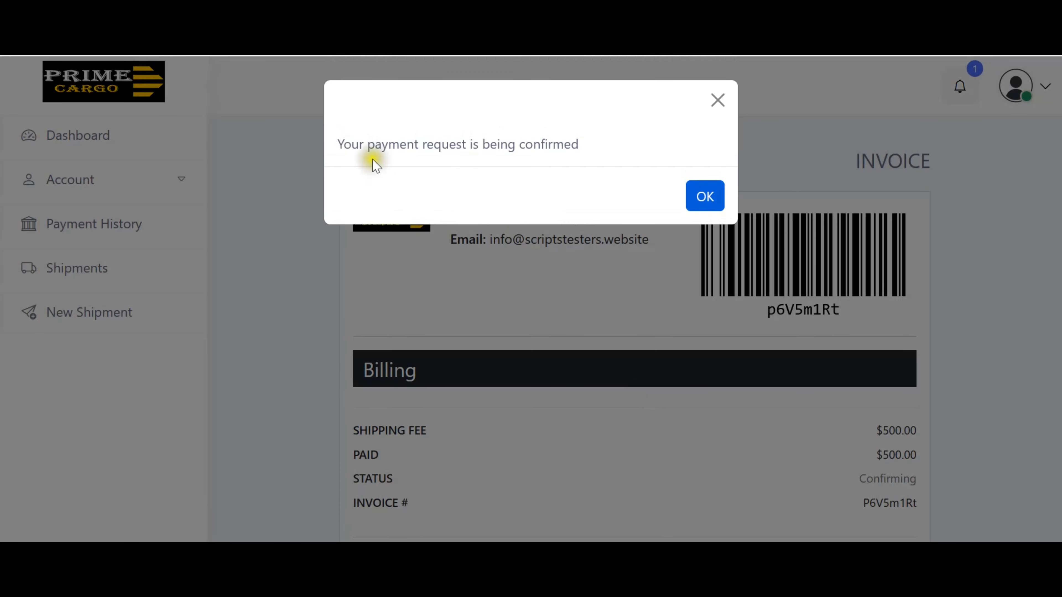
pyautogui.click(706, 197)
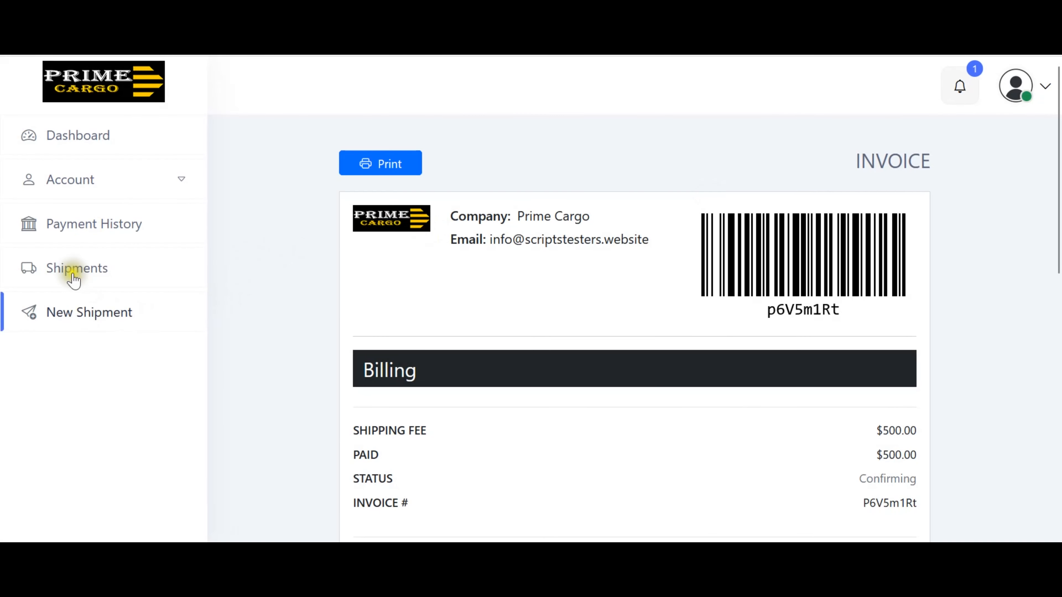
# Check p6V5m1Rt's 500.00 entry in the customer's Payment History, then switch to the admin window.
pyautogui.click(85, 231)
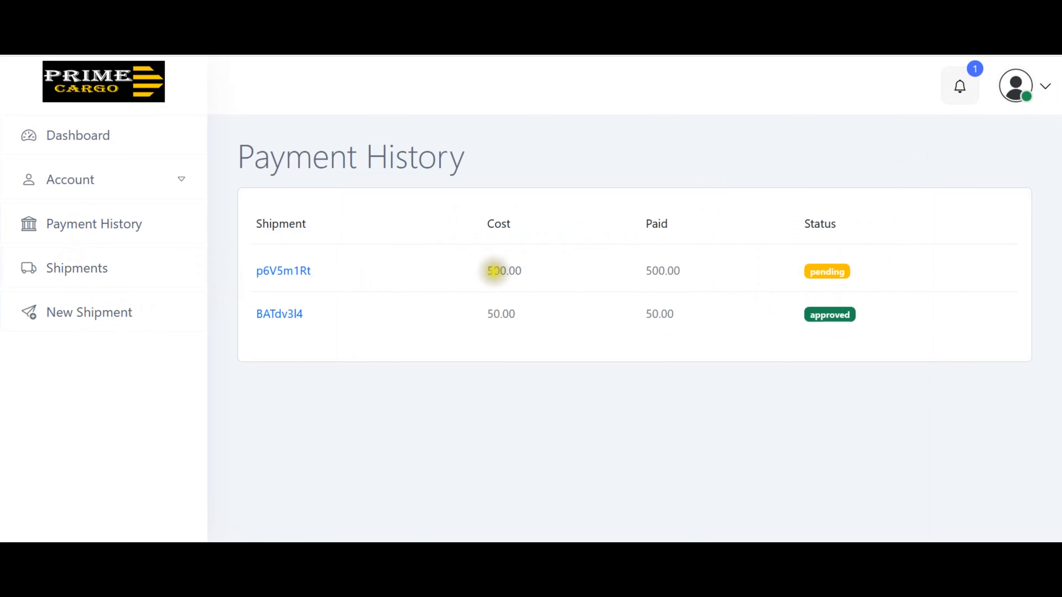
pyautogui.doubleClick(497, 271)
pyautogui.doubleClick(664, 271)
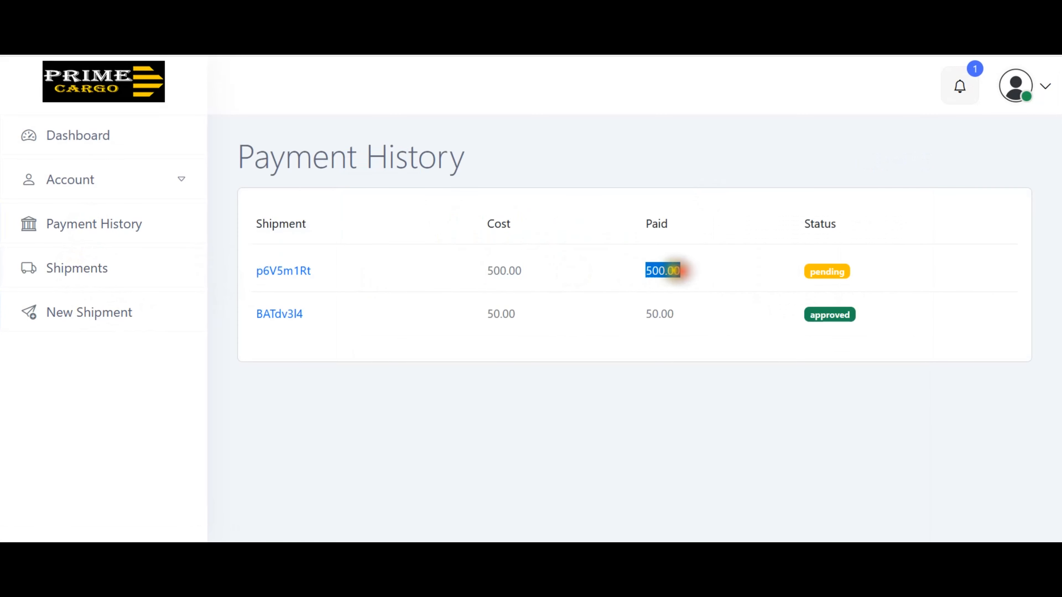
pyautogui.click(682, 271)
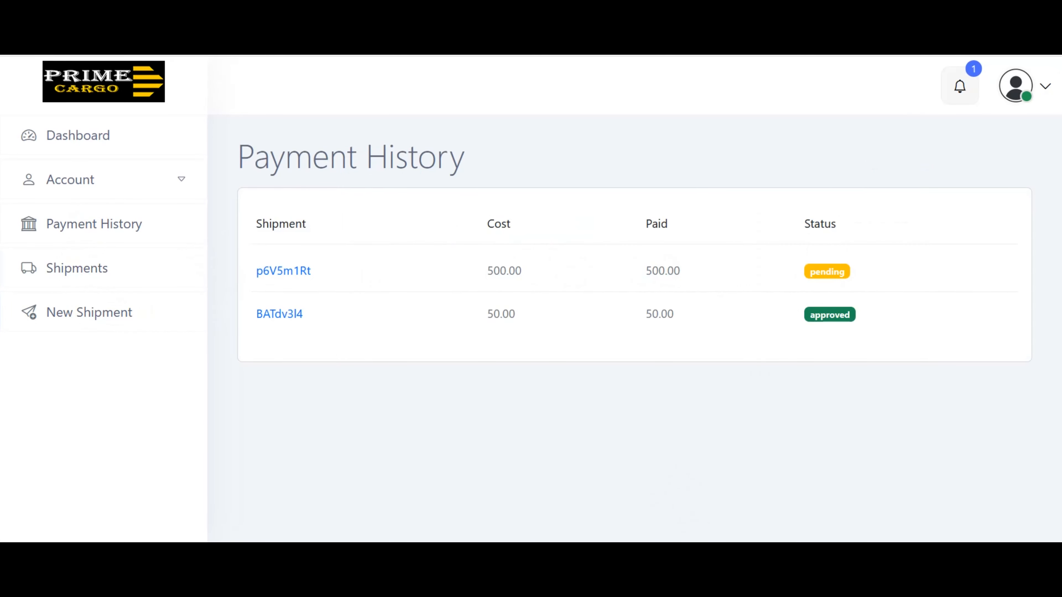
pyautogui.click(702, 554)
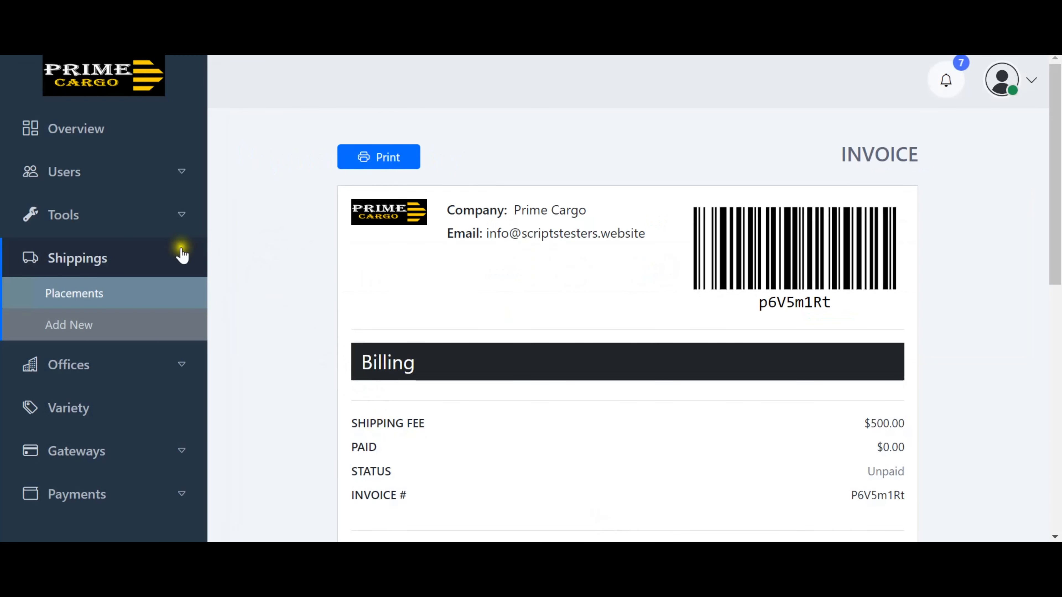
pyautogui.click(127, 504)
pyautogui.click(70, 466)
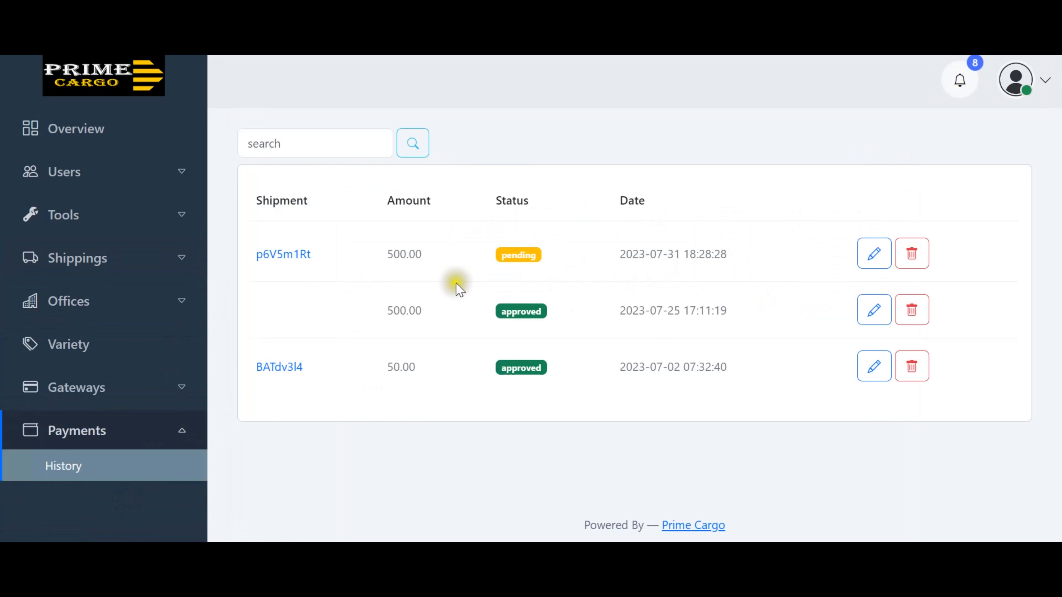
pyautogui.click(398, 250)
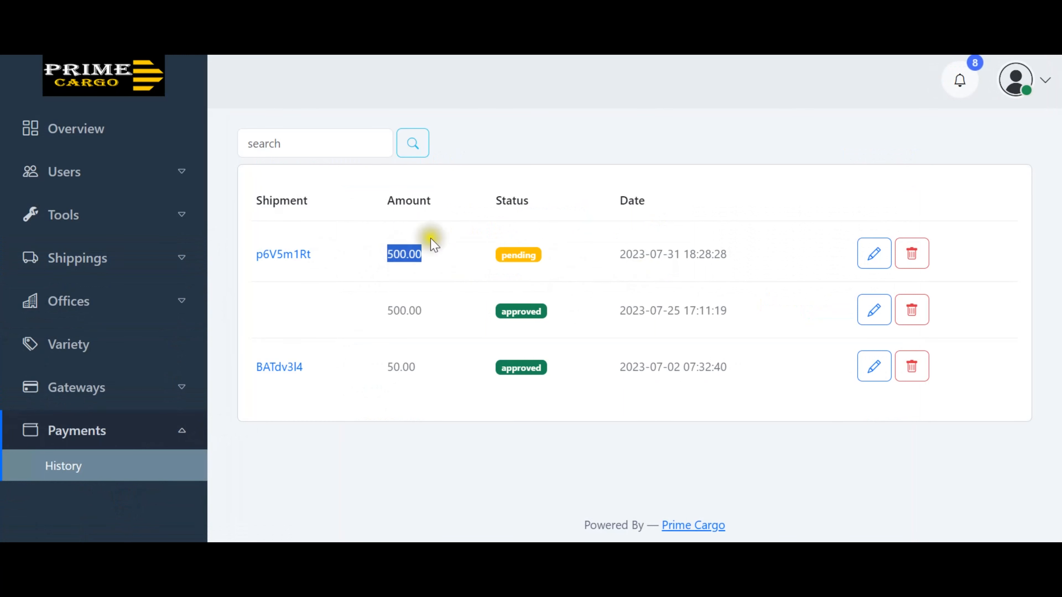
pyautogui.click(739, 158)
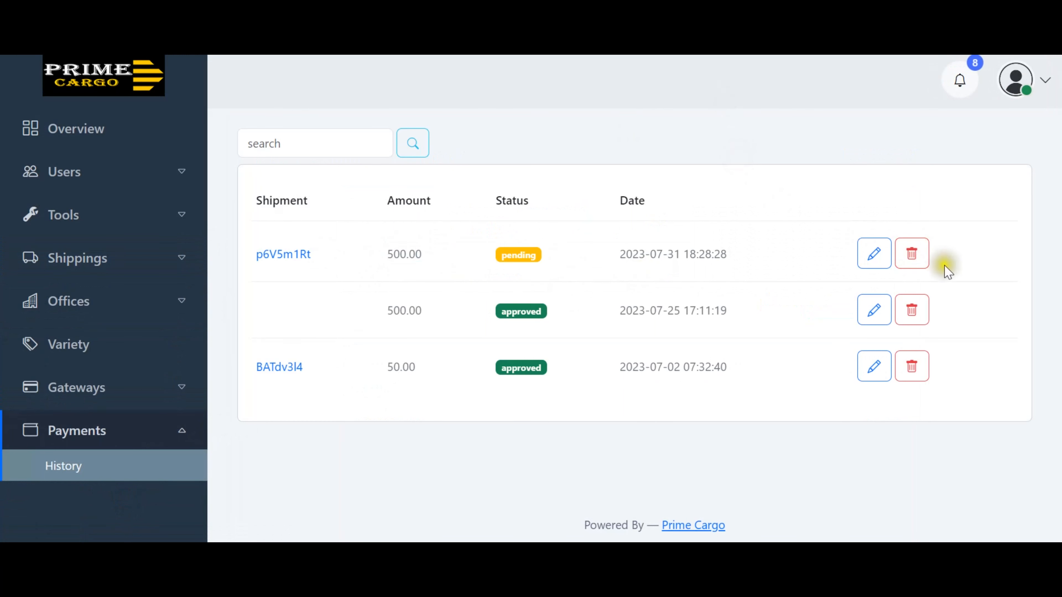
# Open p6V5m1Rt's 500.00 payment record for editing.
pyautogui.click(875, 256)
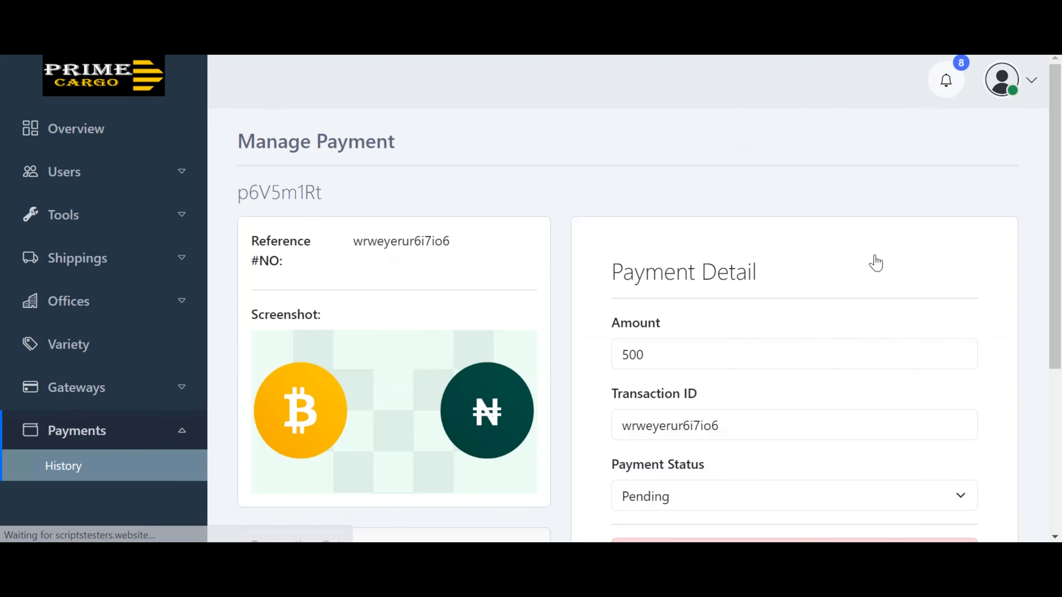
pyautogui.scroll(-4, 581, 262)
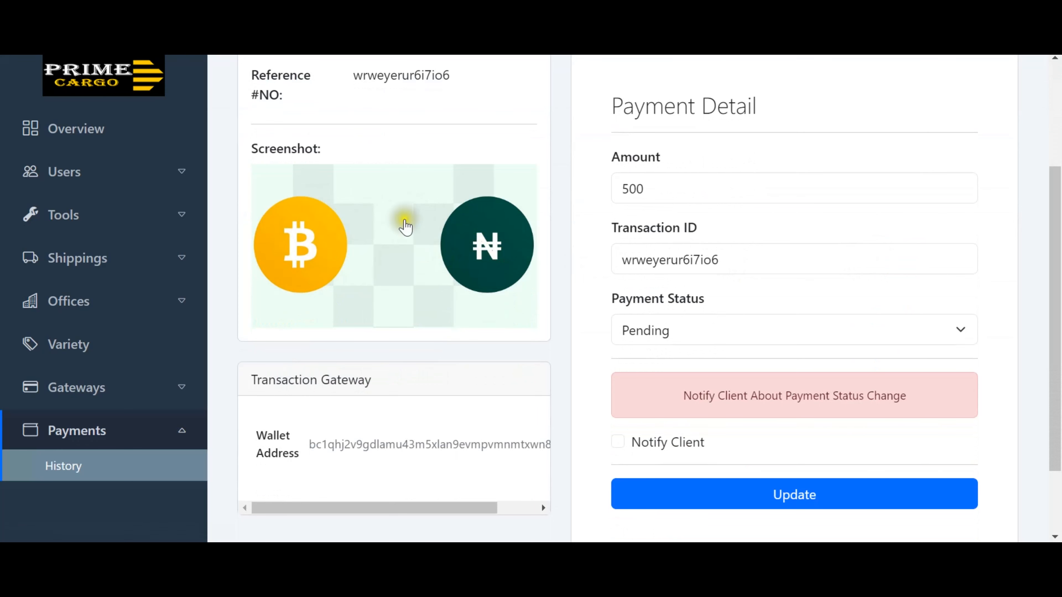
pyautogui.scroll(-2, 858, 253)
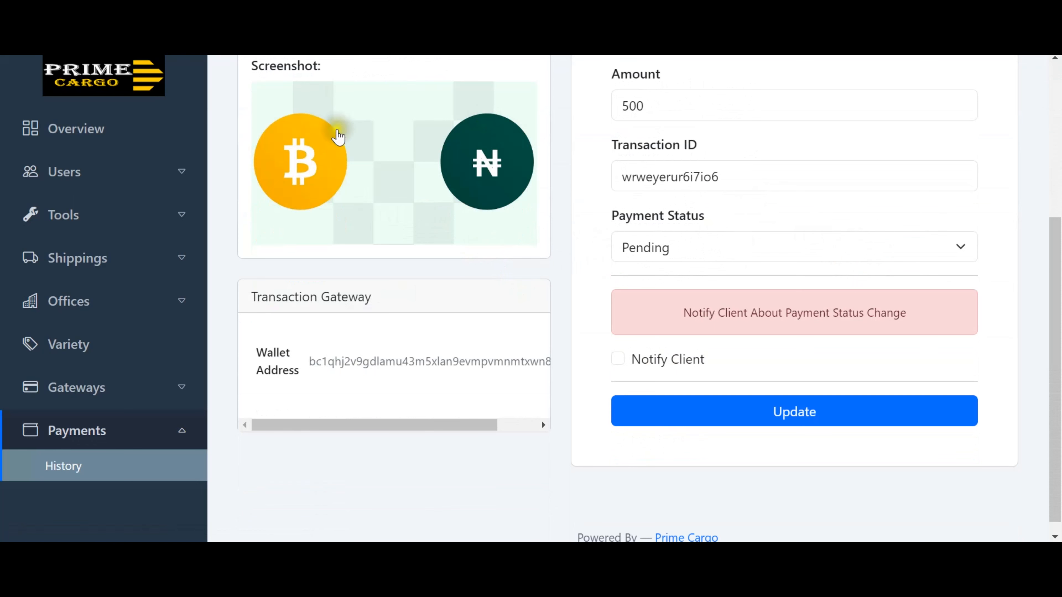
pyautogui.moveTo(426, 423)
pyautogui.mouseDown()
pyautogui.moveTo(529, 425)
pyautogui.moveTo(415, 426)
pyautogui.mouseUp()
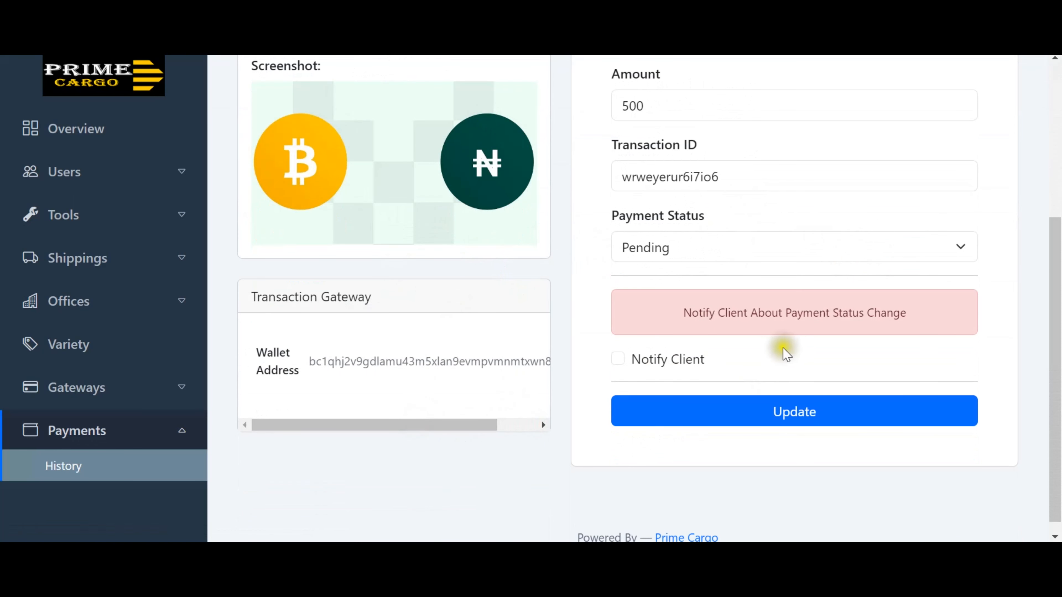
# Set the payment status to Approved, enable Notify Client, and update the record.
pyautogui.click(809, 246)
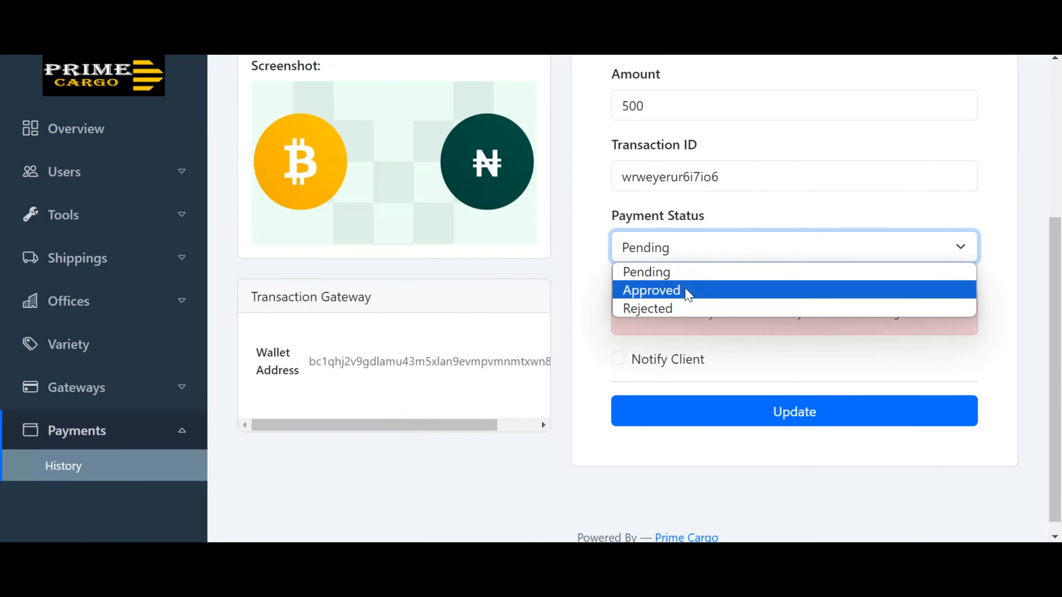
pyautogui.click(686, 298)
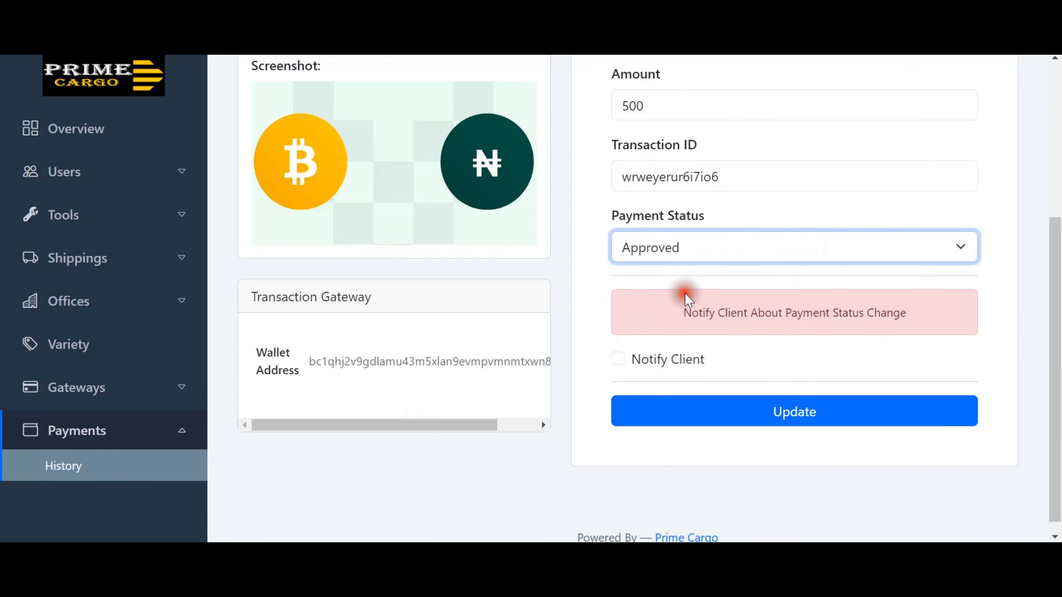
pyautogui.click(1000, 198)
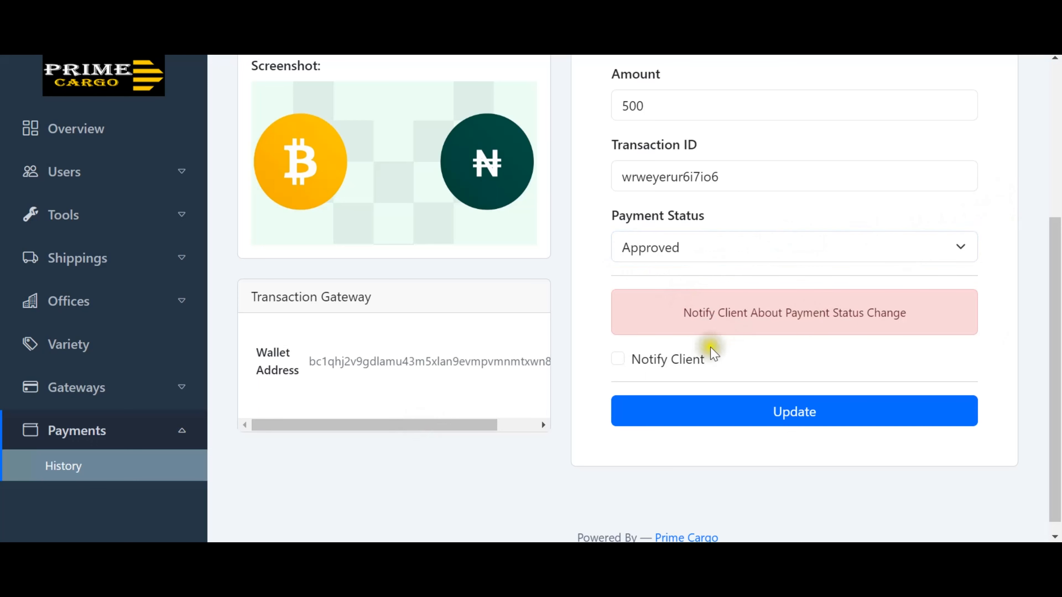
pyautogui.click(618, 359)
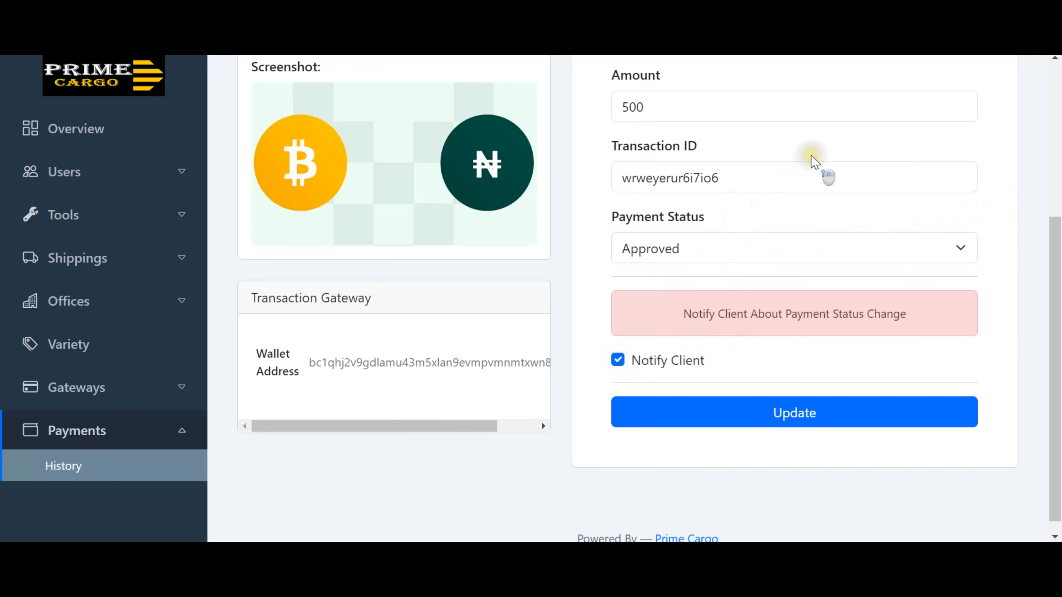
pyautogui.scroll(5, 811, 161)
pyautogui.scroll(-3, 812, 164)
pyautogui.scroll(-2, 811, 163)
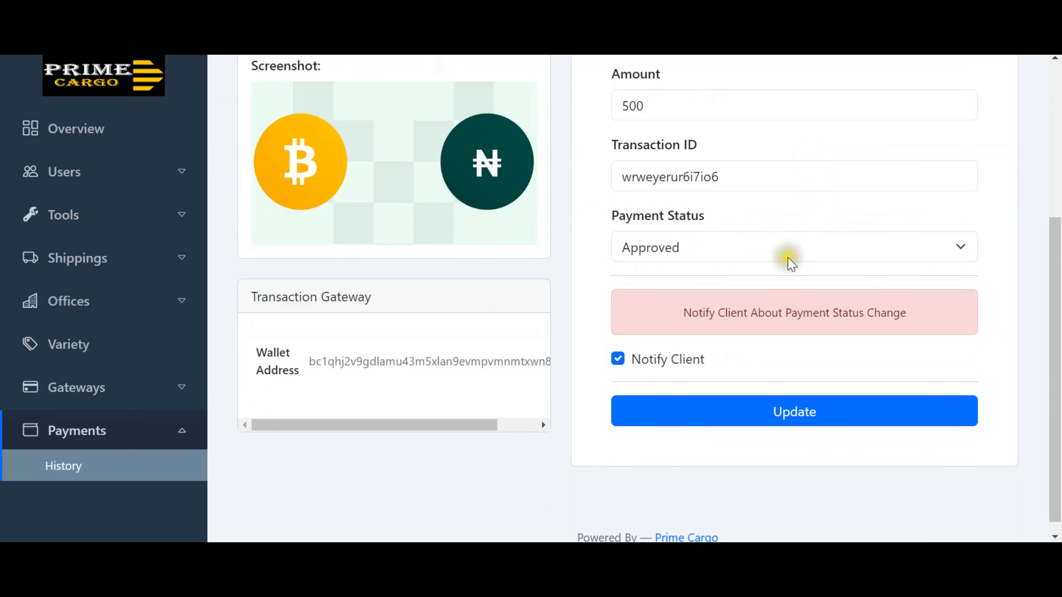
pyautogui.click(922, 257)
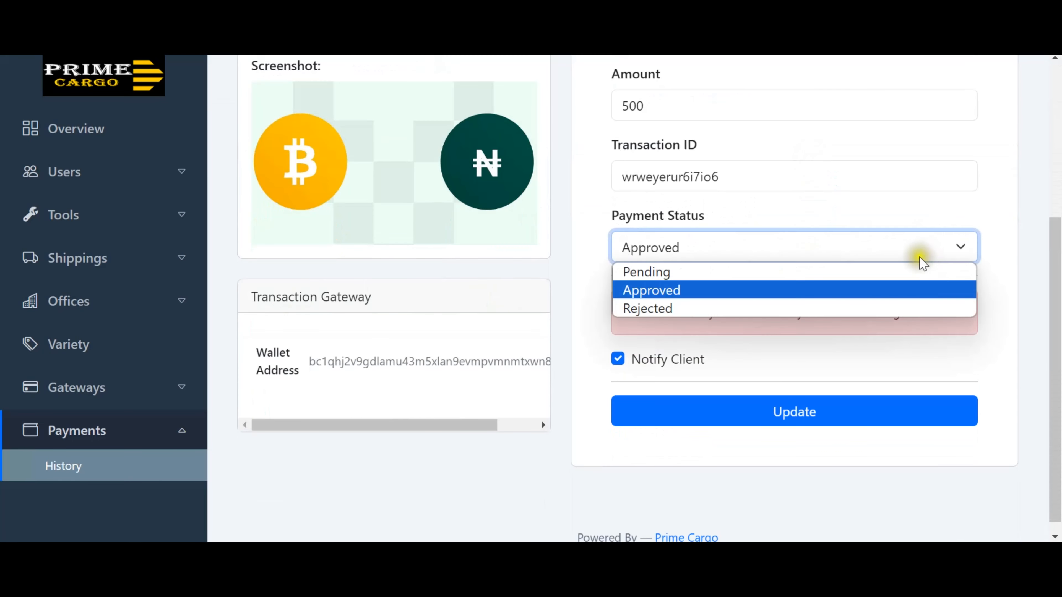
pyautogui.click(870, 290)
pyautogui.click(800, 412)
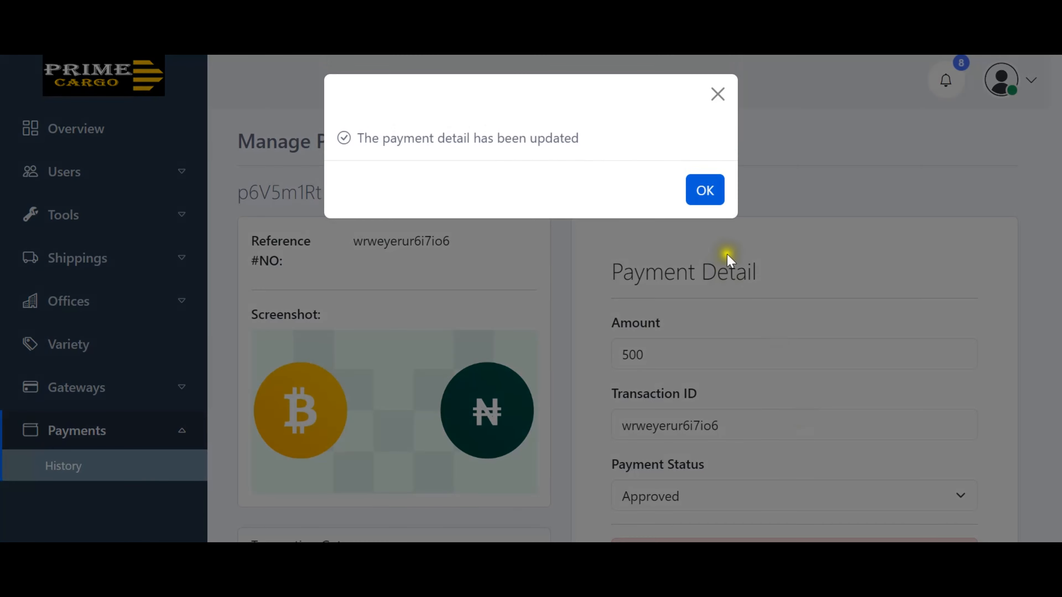
# Refresh the customer's Payment History to see p6V5m1Rt approved, then view their shipments.
pyautogui.click(706, 202)
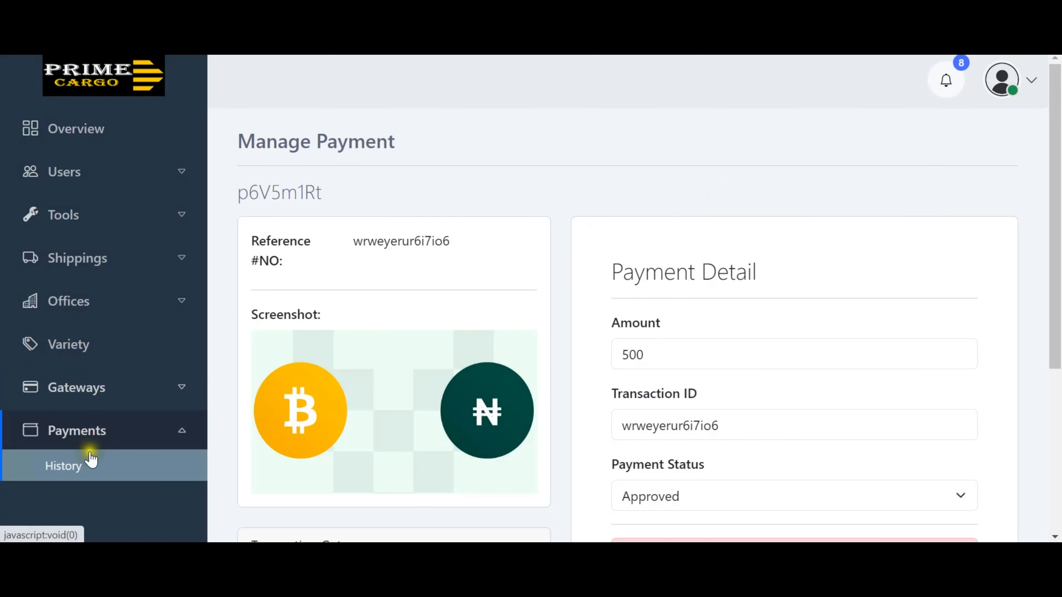
pyautogui.click(79, 465)
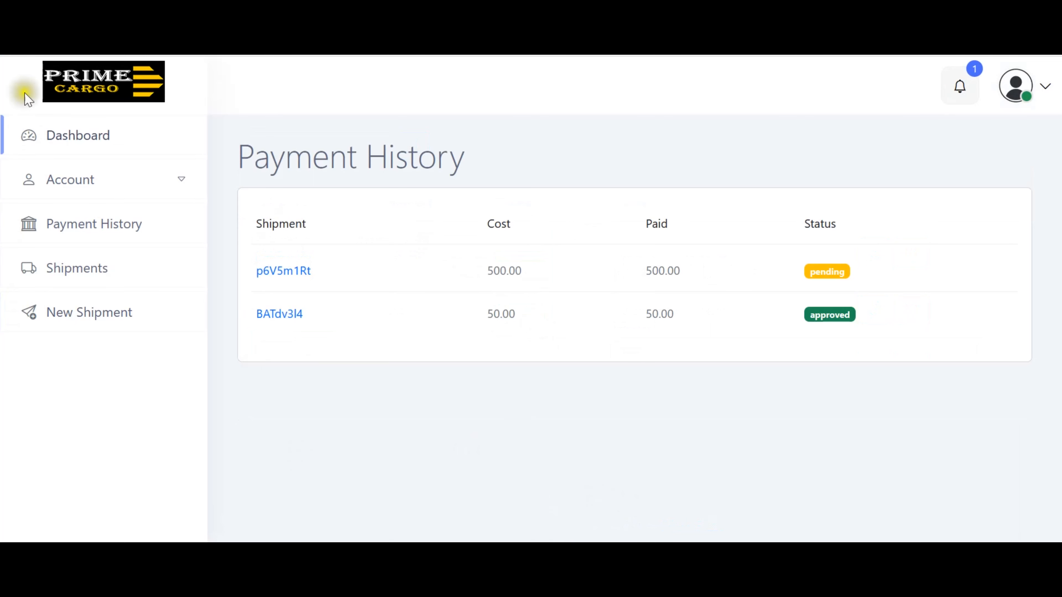
pyautogui.click(80, 47)
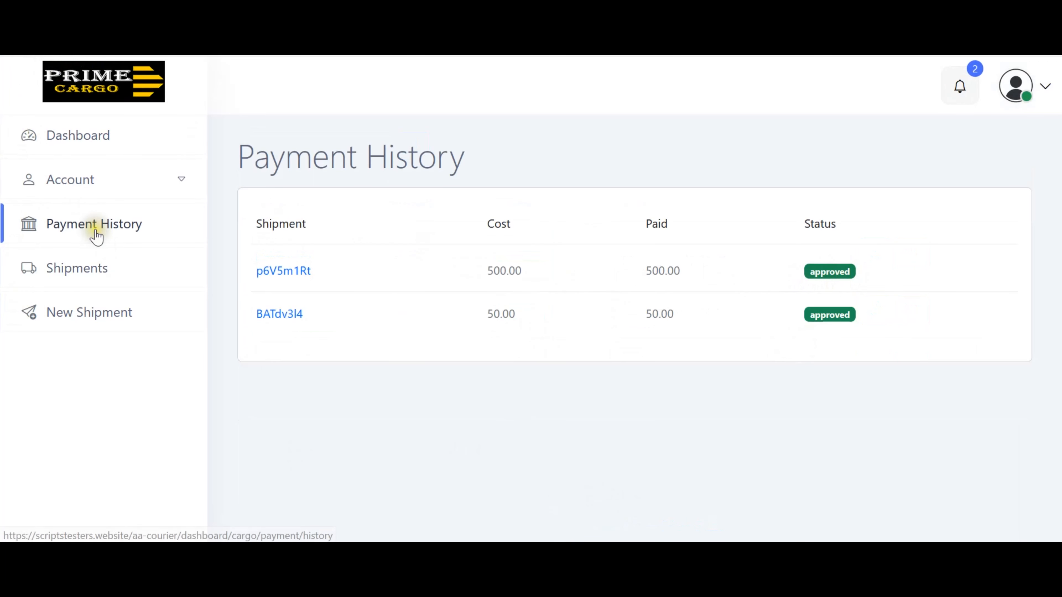
pyautogui.click(87, 268)
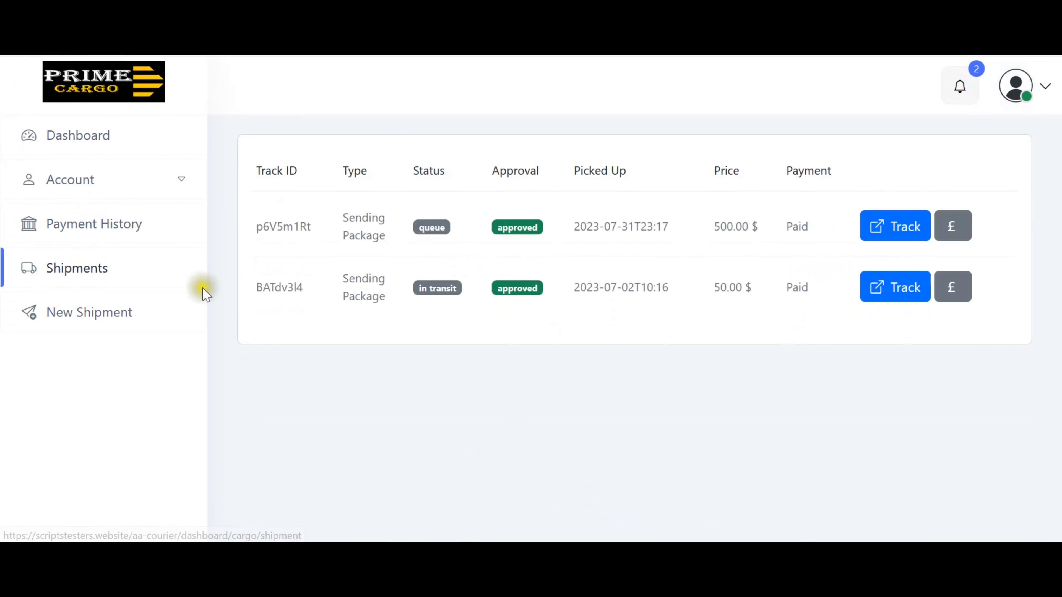
# Open shipment p6V5m1Rt's invoice and review it, confirming it shows Paid for $500.00.
pyautogui.click(951, 232)
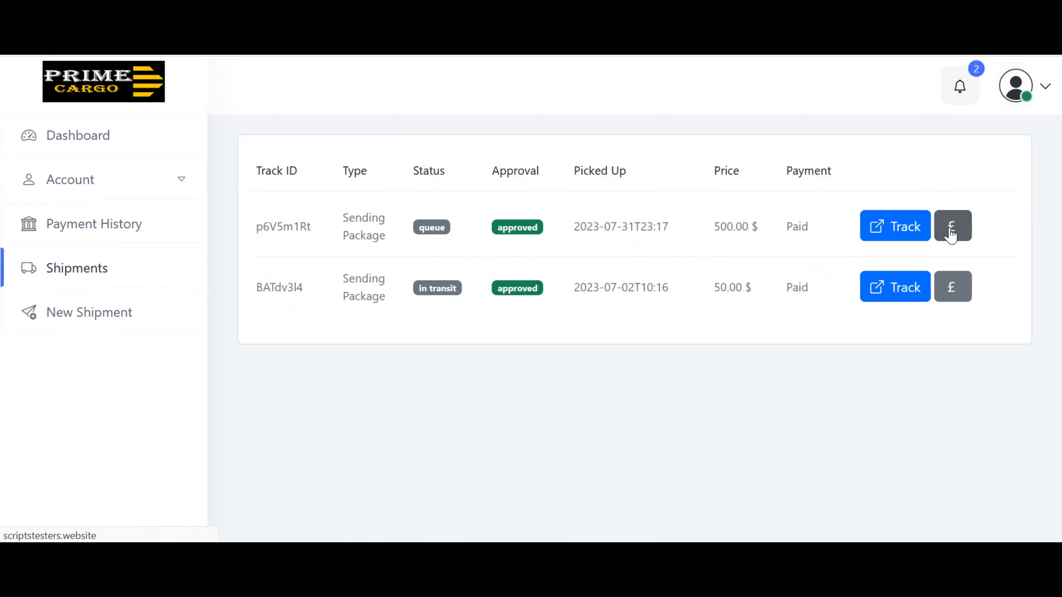
pyautogui.scroll(-10, 956, 229)
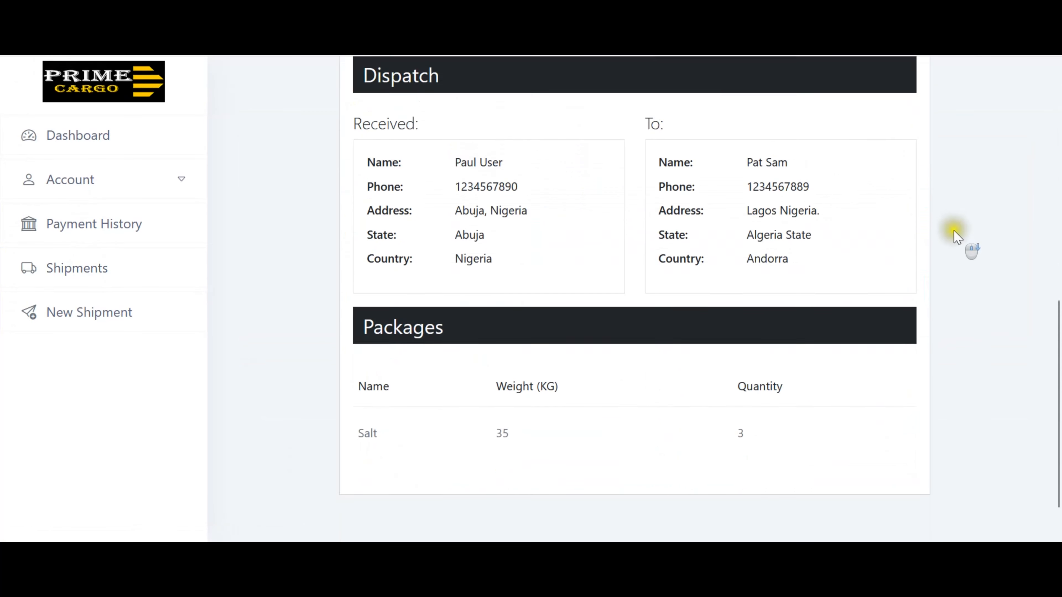
pyautogui.scroll(10, 958, 234)
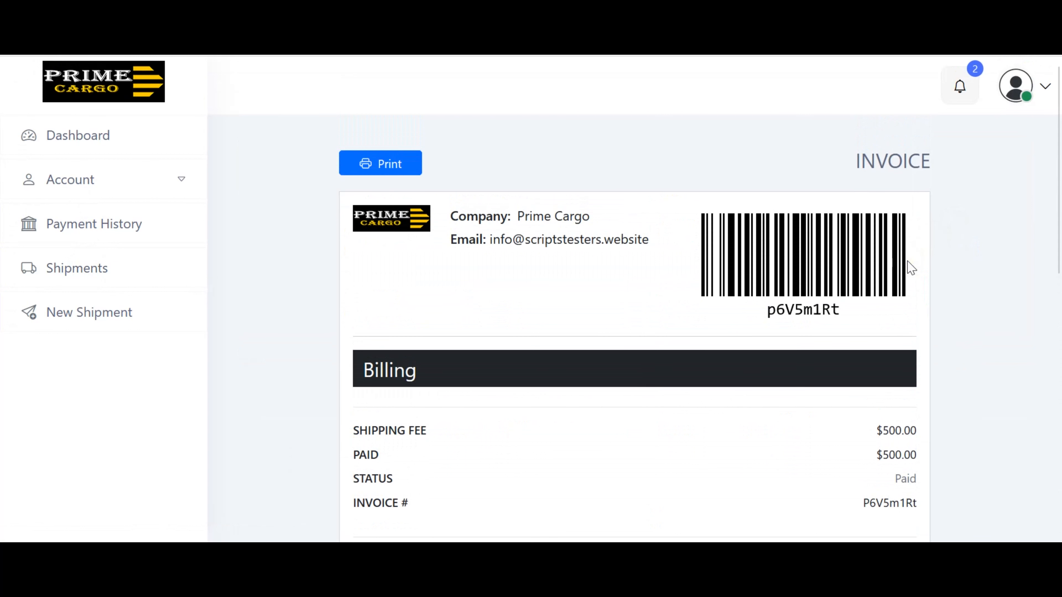
pyautogui.scroll(-8, 312, 289)
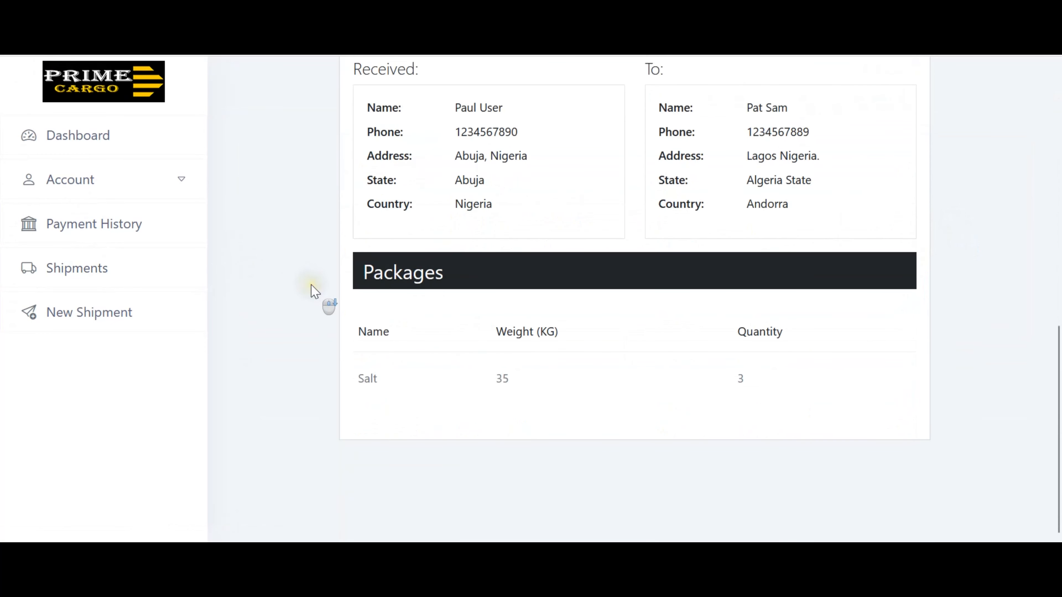
pyautogui.scroll(8, 314, 290)
pyautogui.scroll(-8, 313, 290)
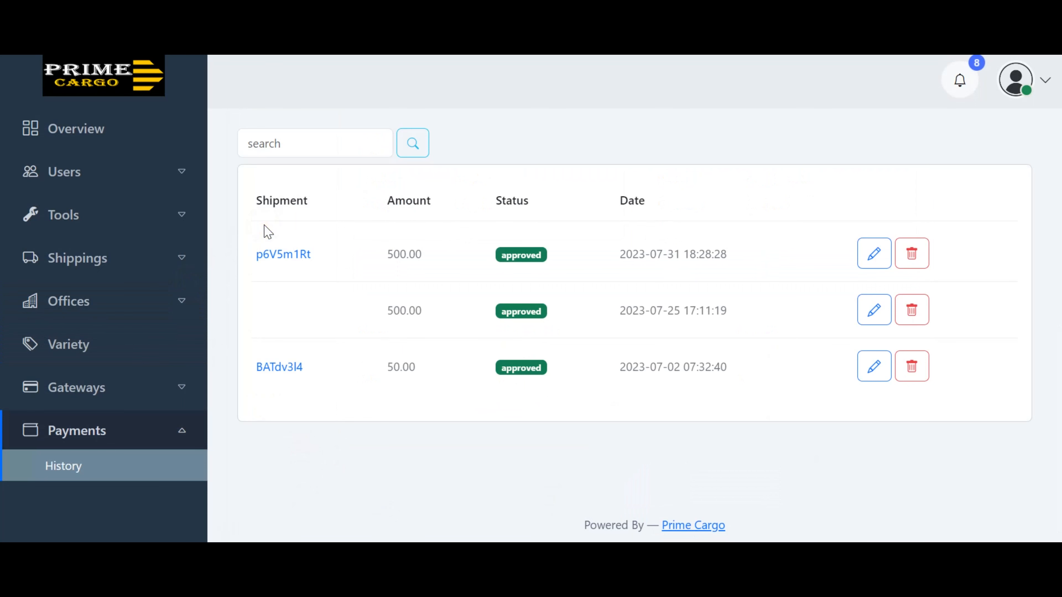
pyautogui.click(961, 82)
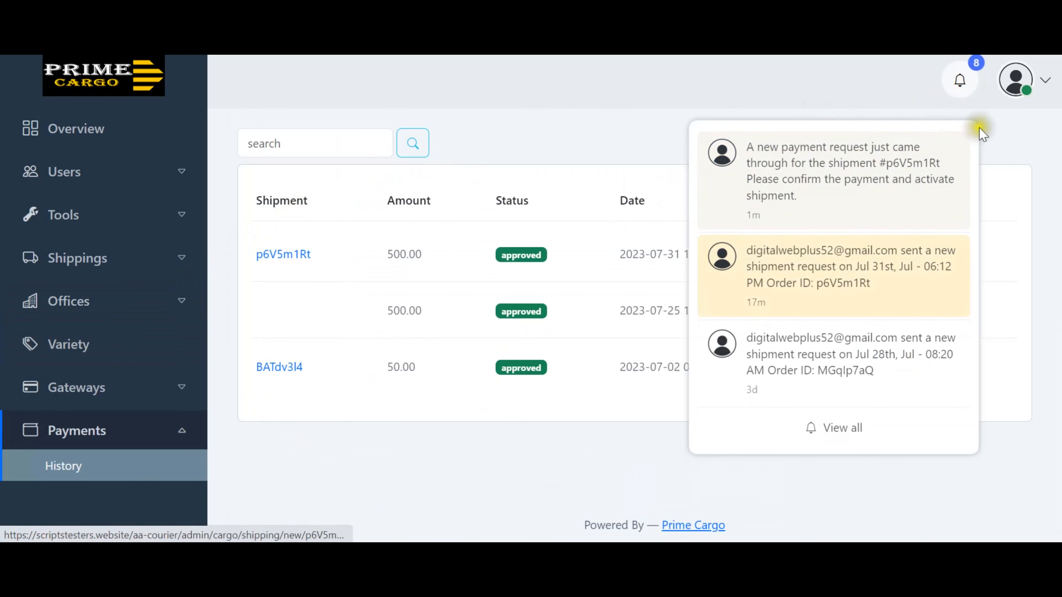
pyautogui.click(813, 90)
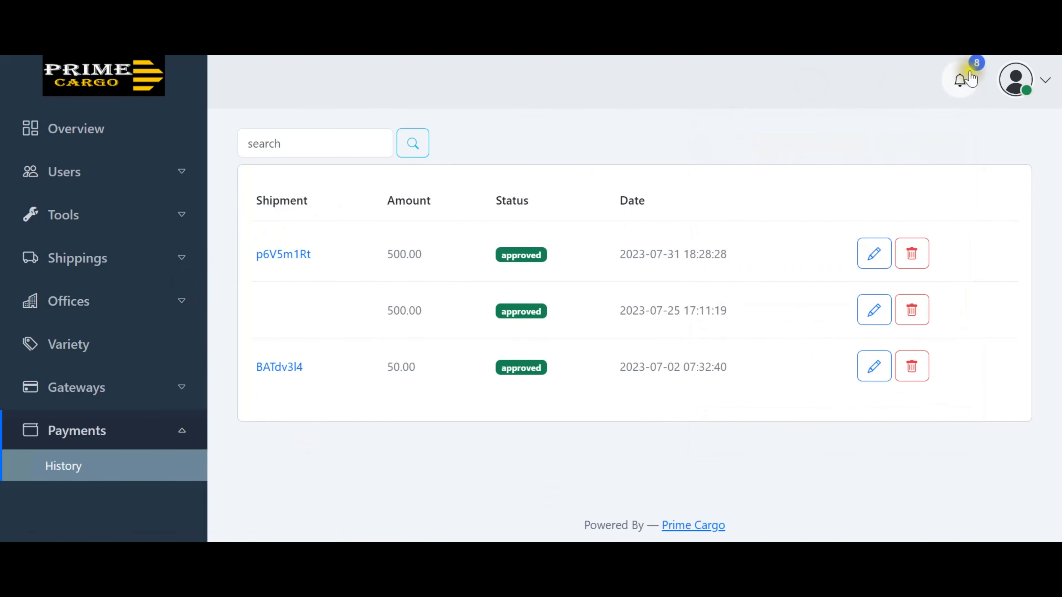